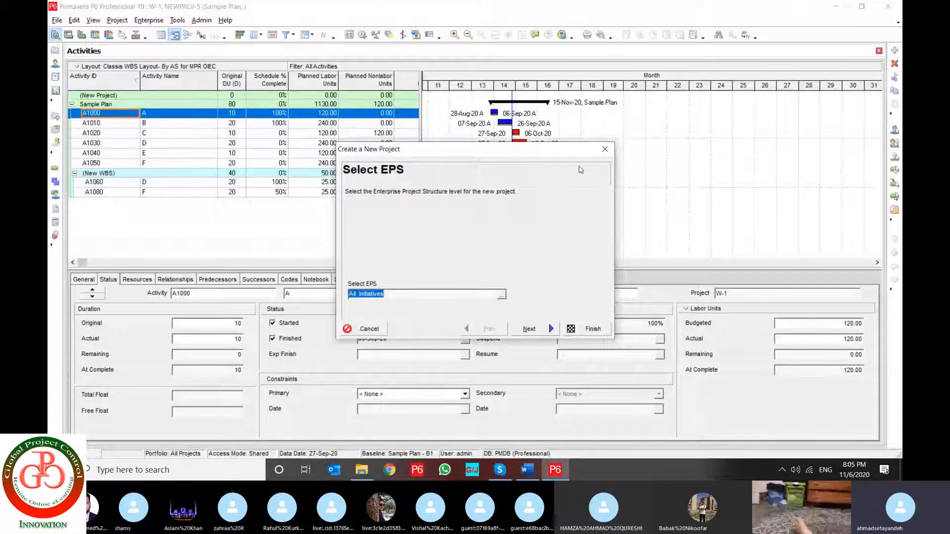
Restart the new project wizard and place the project under the Live Tutorial EPS
click(604, 149)
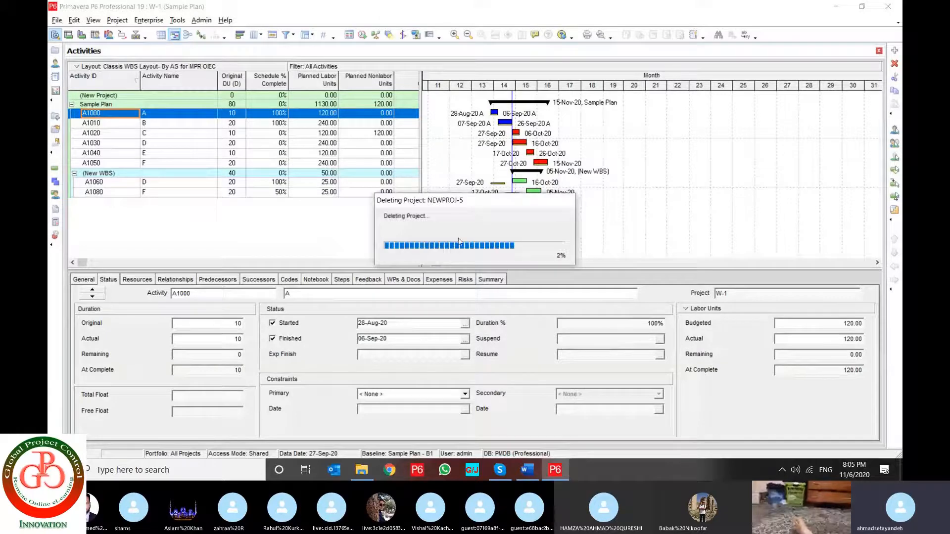
click(57, 20)
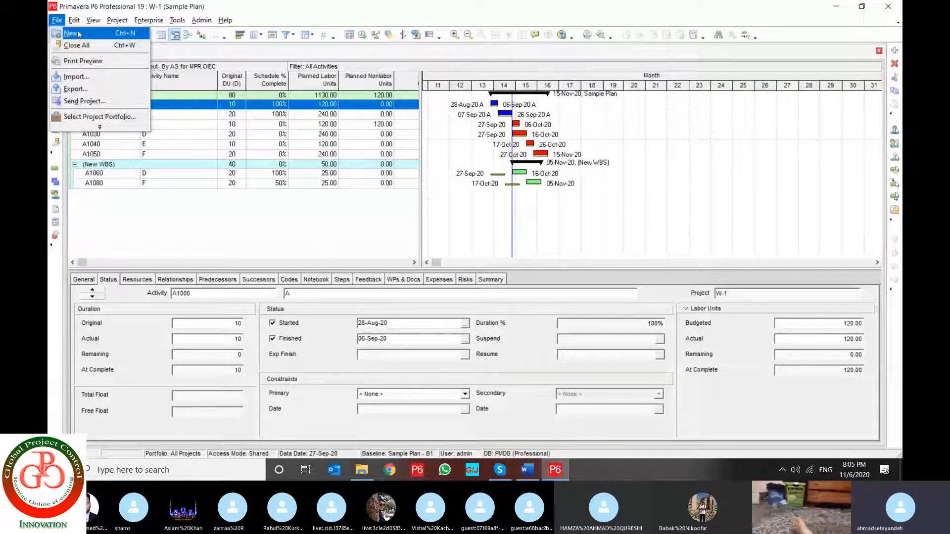
click(105, 37)
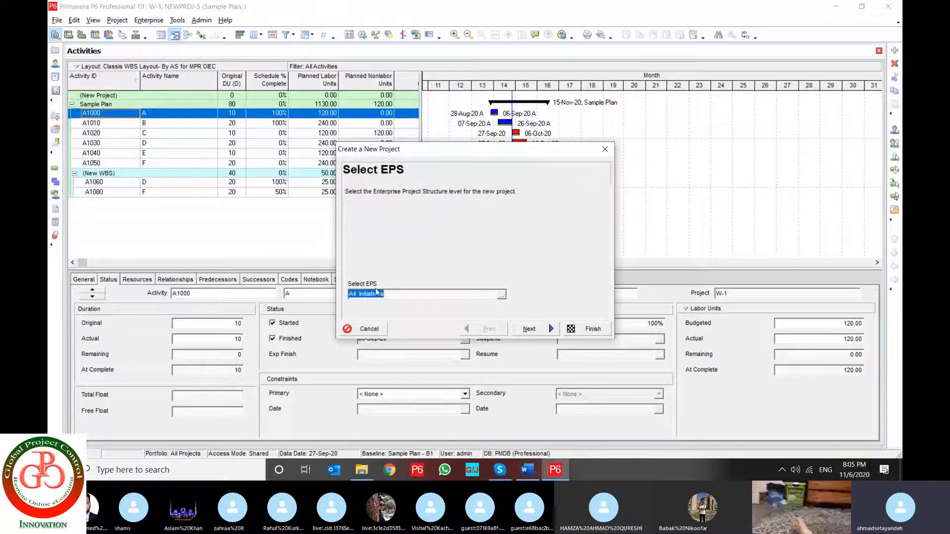
click(504, 296)
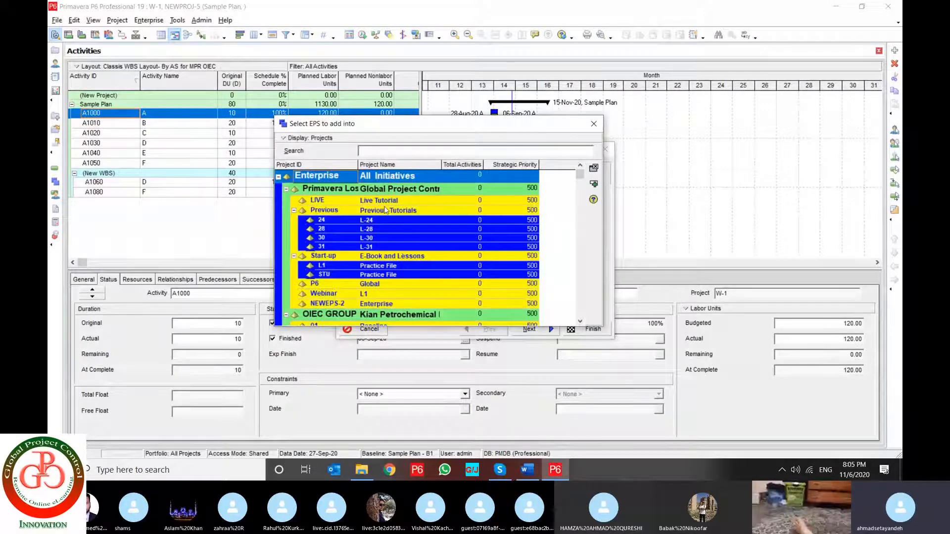
scroll(396, 247, down, 2)
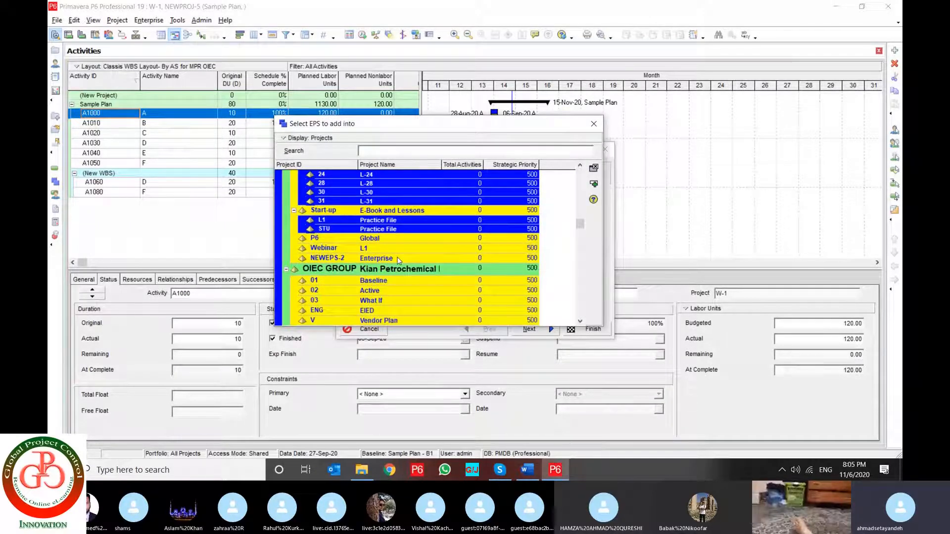
scroll(398, 260, up, 2)
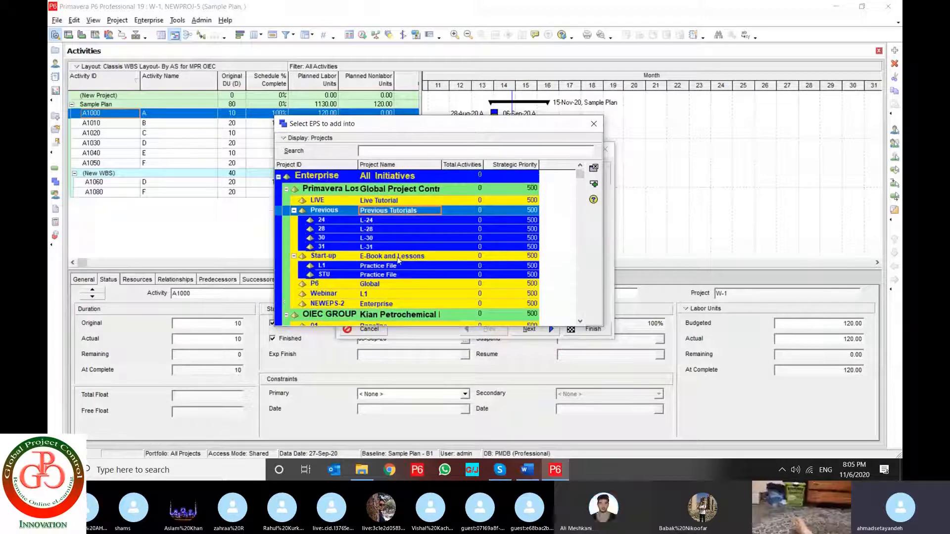
click(380, 201)
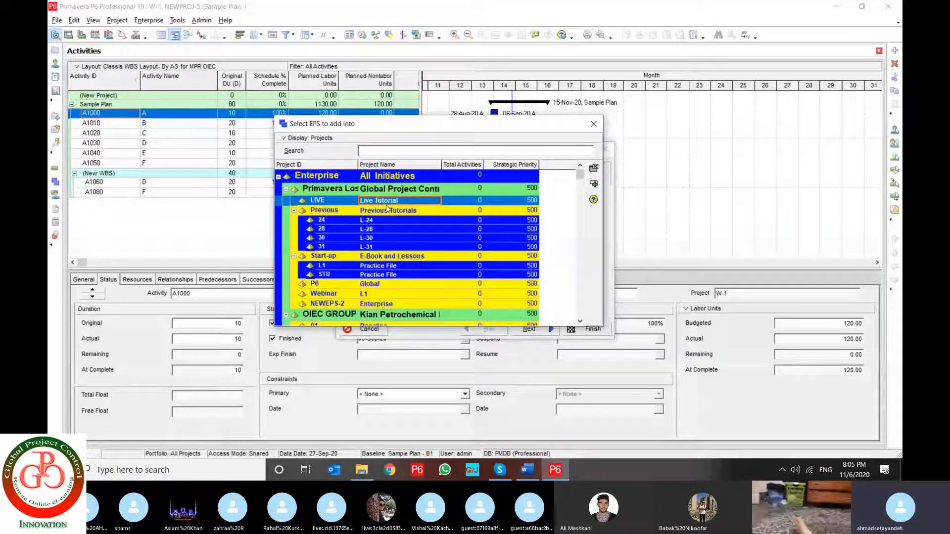
click(593, 185)
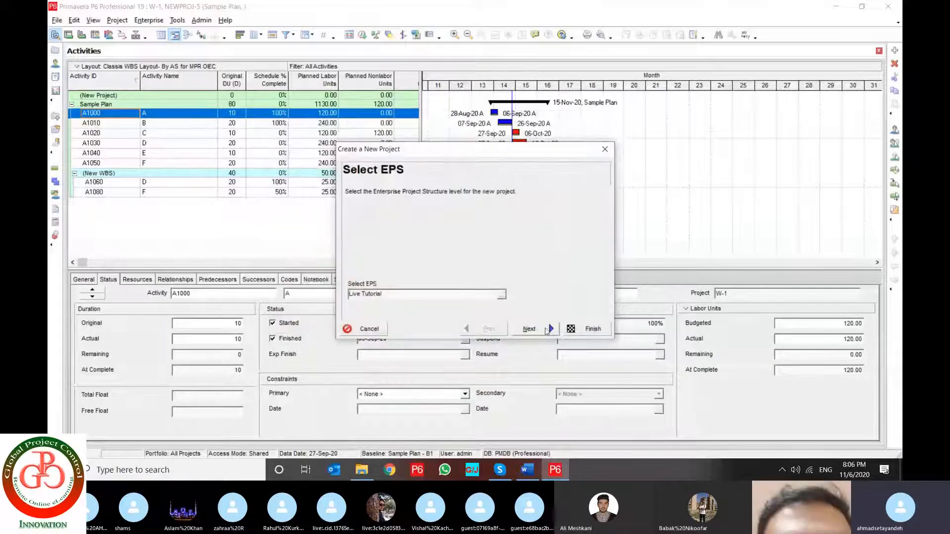
click(539, 331)
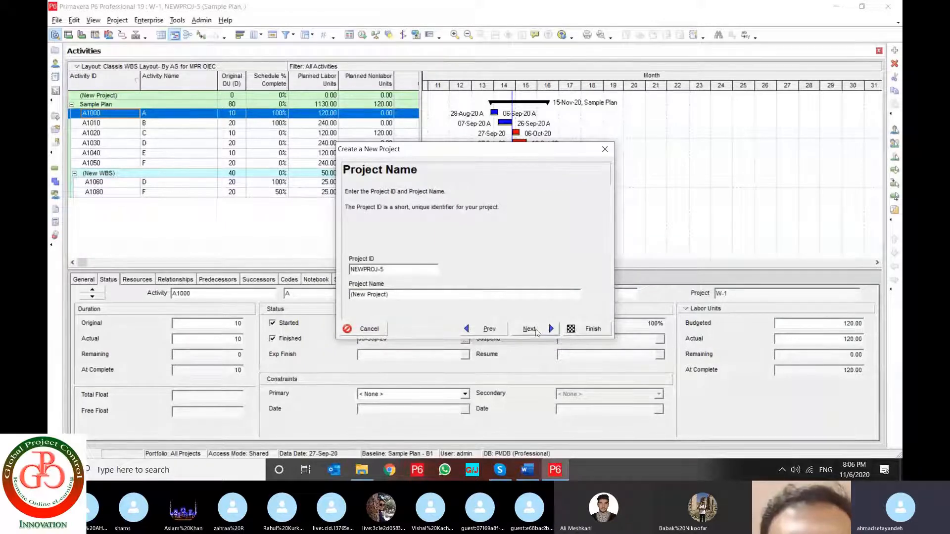
Keep the project ID NEWPROJ-5 and name the project Sample New Project
click(388, 269)
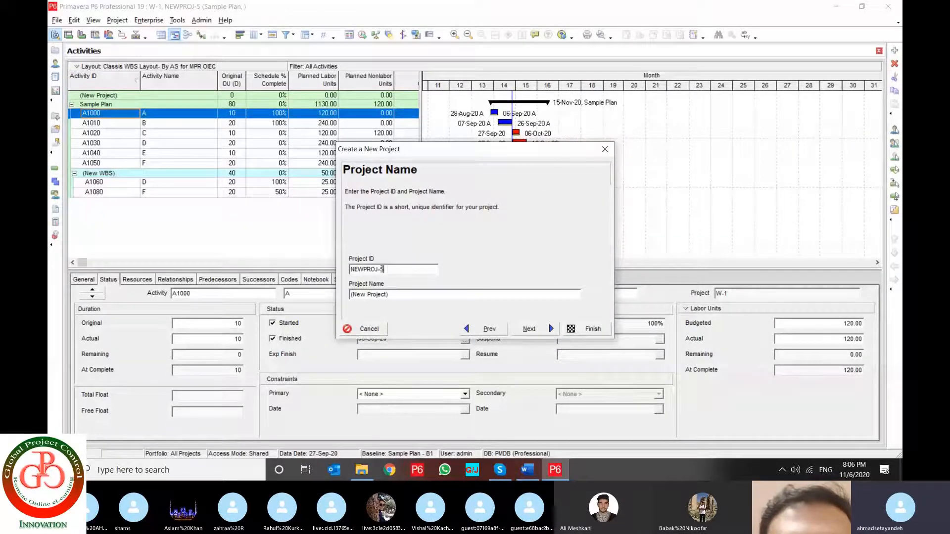
drag(388, 269, 349, 267)
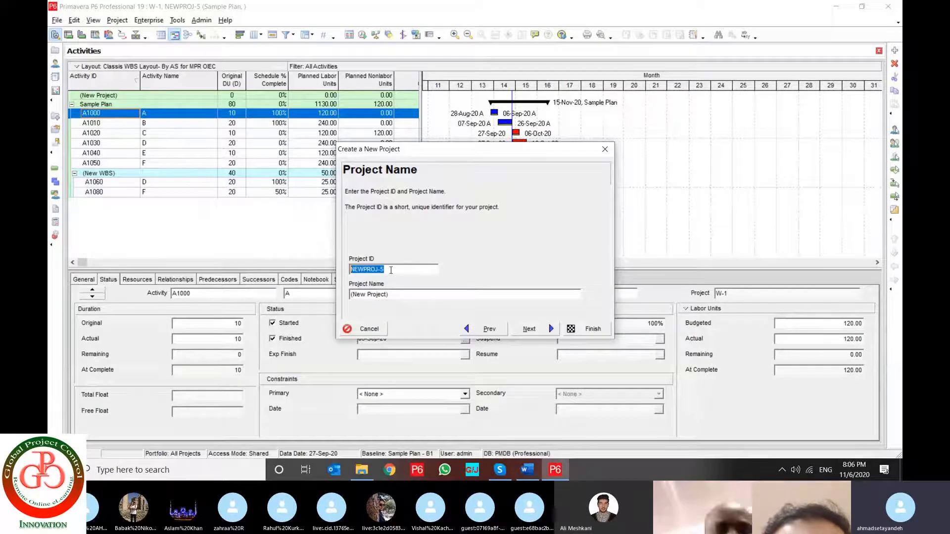
key(Tab)
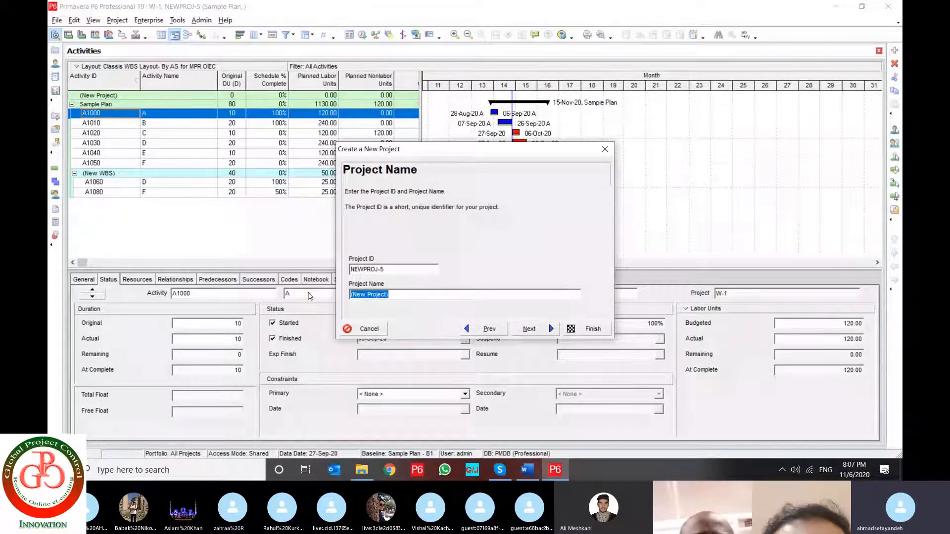
text(Sample)
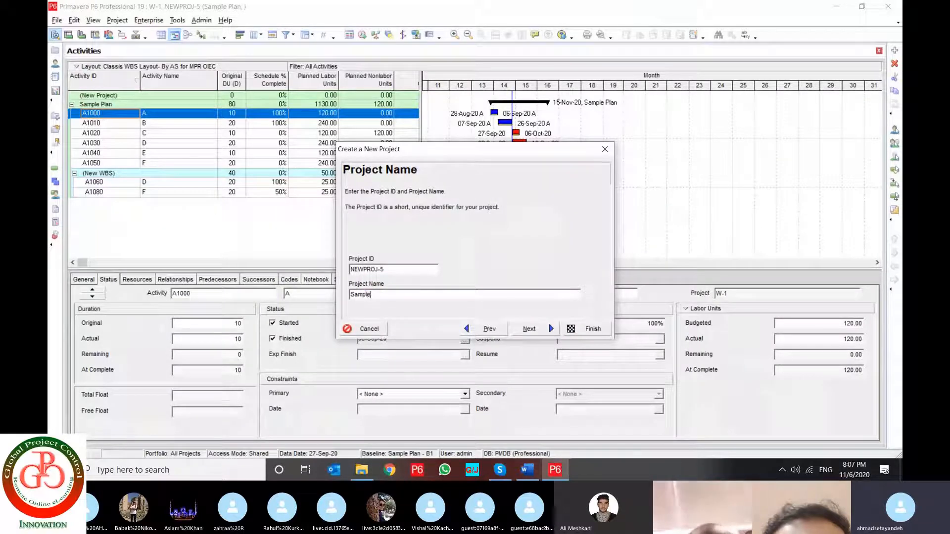
text( New )
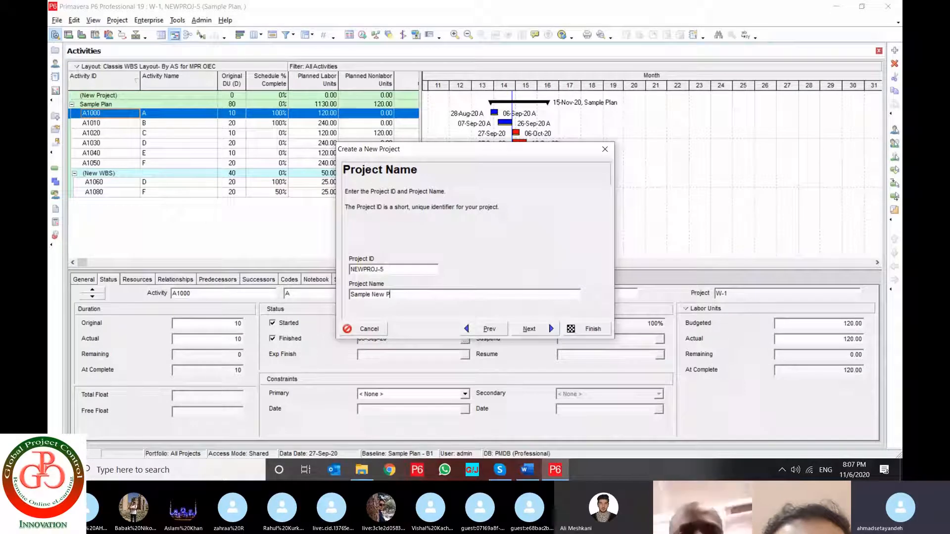
text(Project)
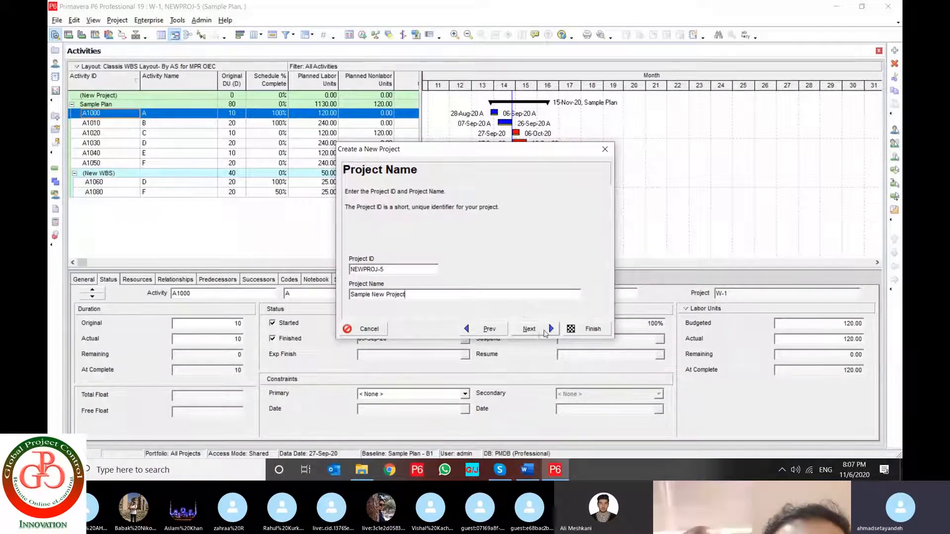
click(530, 329)
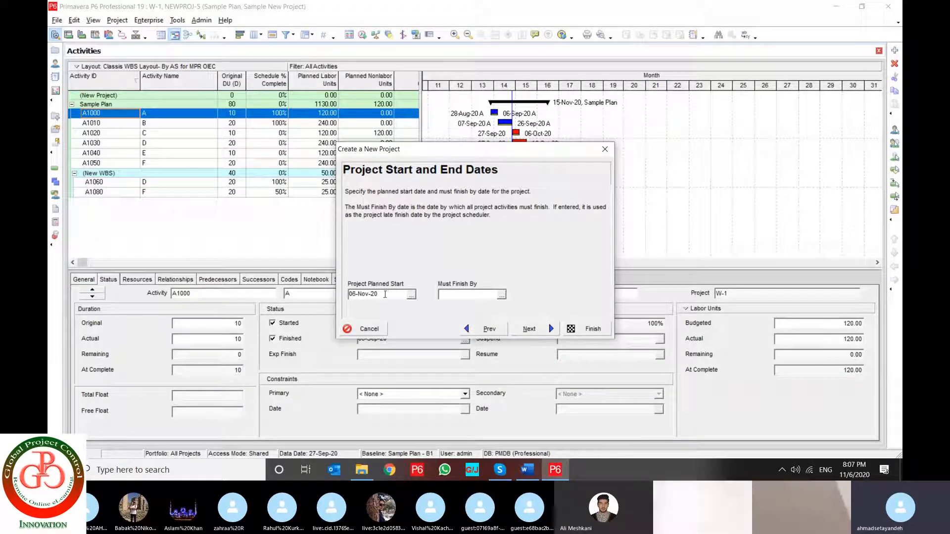
Accept 06-Nov-20 as the project's planned start and Enterprise as its responsible manager
double_click(386, 295)
click(551, 329)
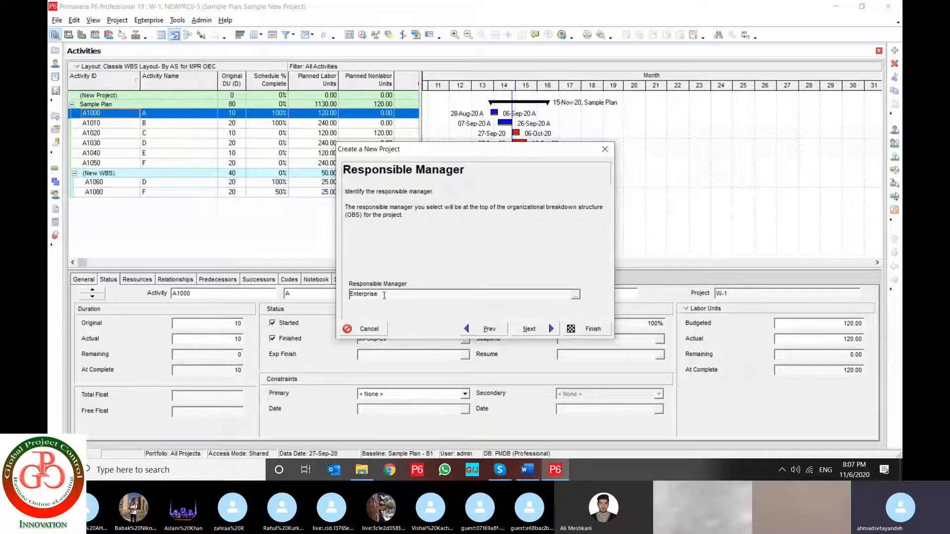
drag(384, 295, 348, 296)
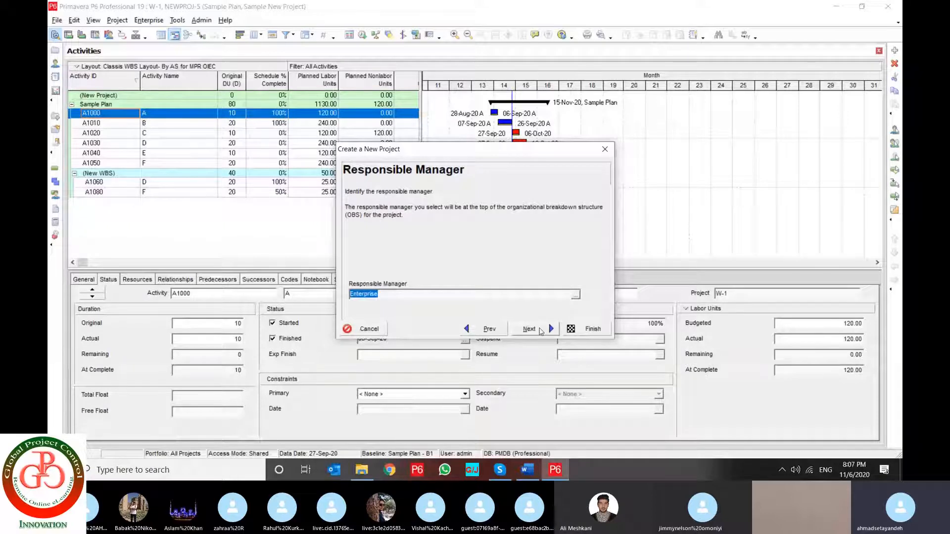
click(542, 331)
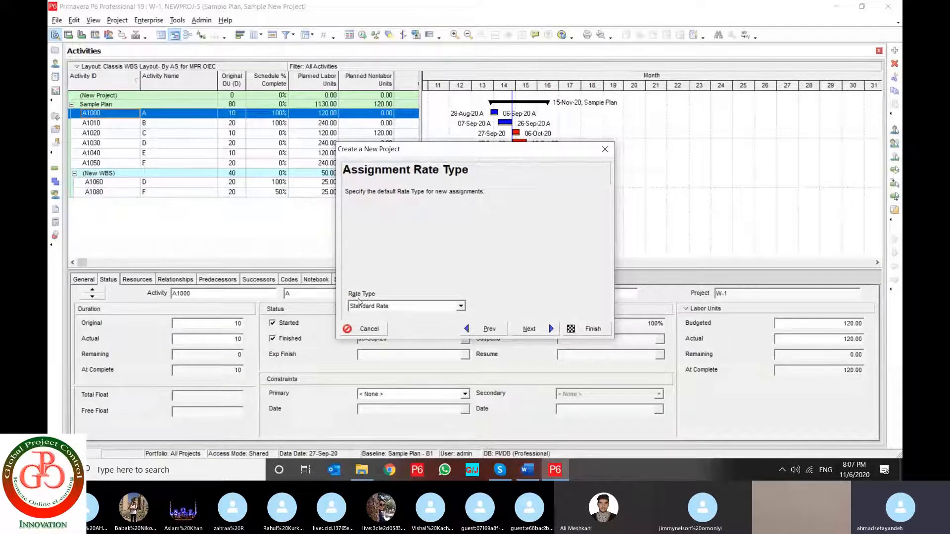
Keep Standard Rate as the default assignment rate type and finish creating the project
click(359, 305)
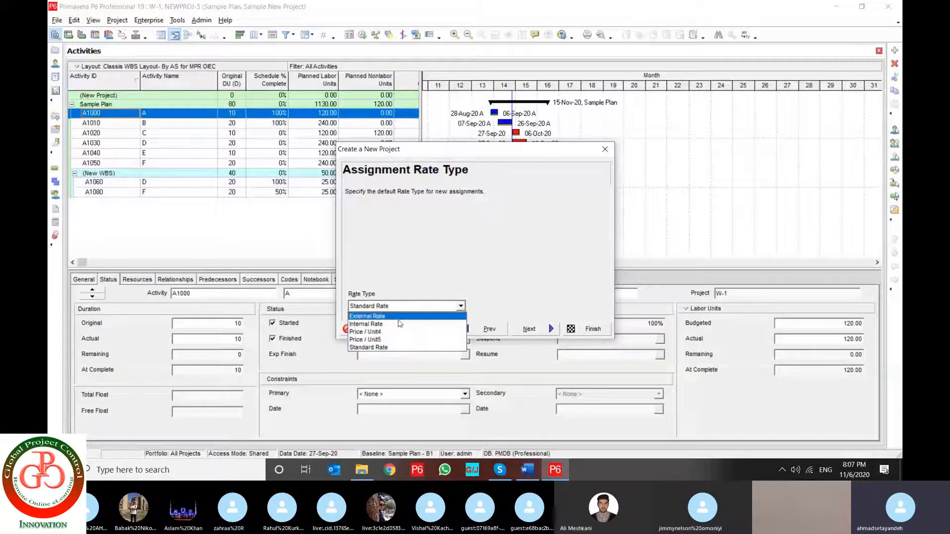
key(Escape)
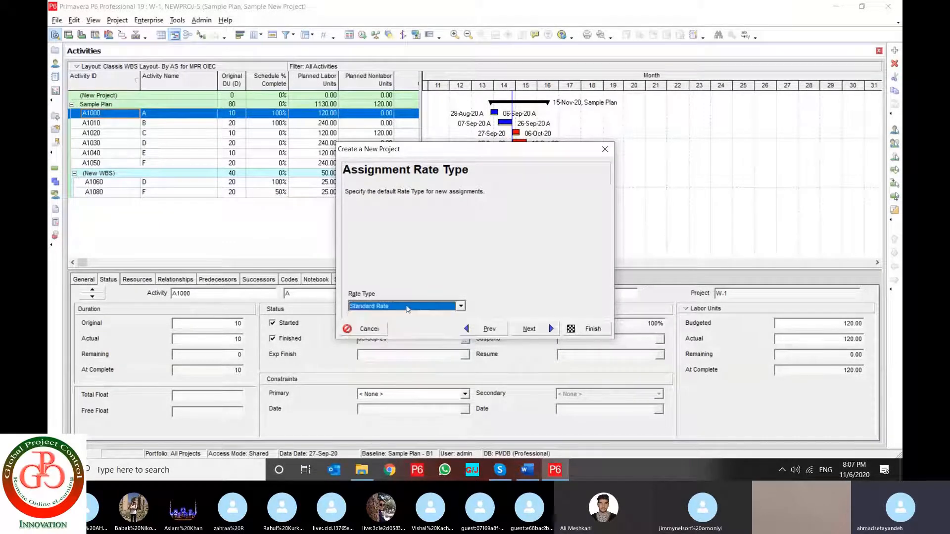
click(538, 337)
click(537, 336)
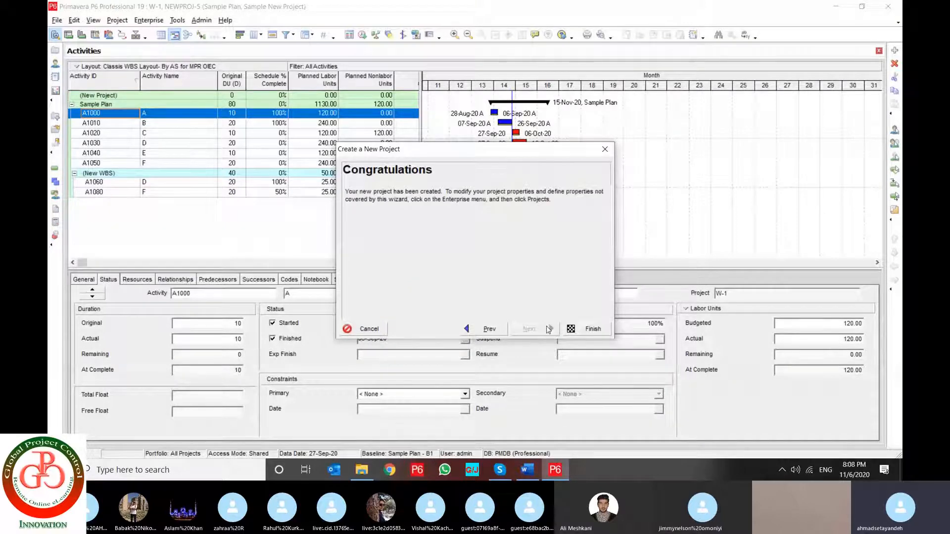
click(591, 329)
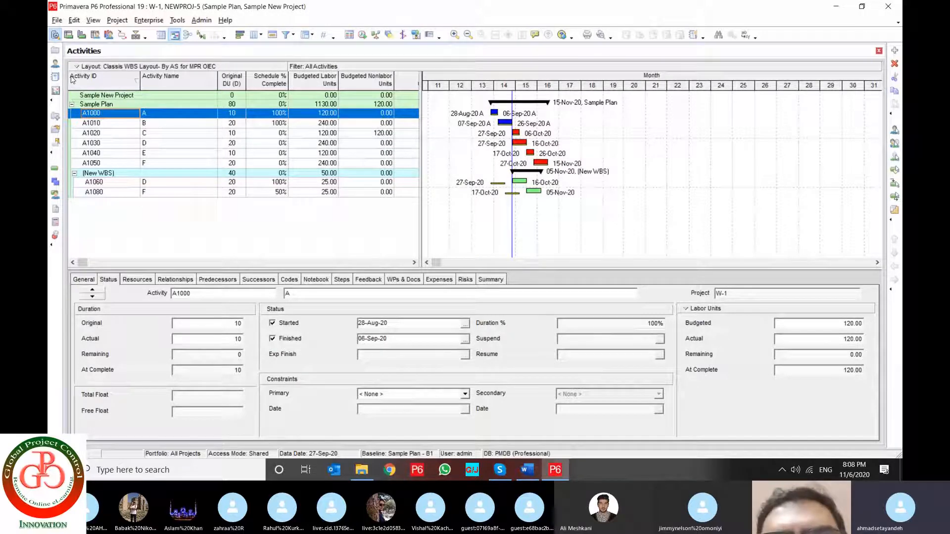
Close all currently open projects, including Sample Plan and Sample New Project
click(109, 96)
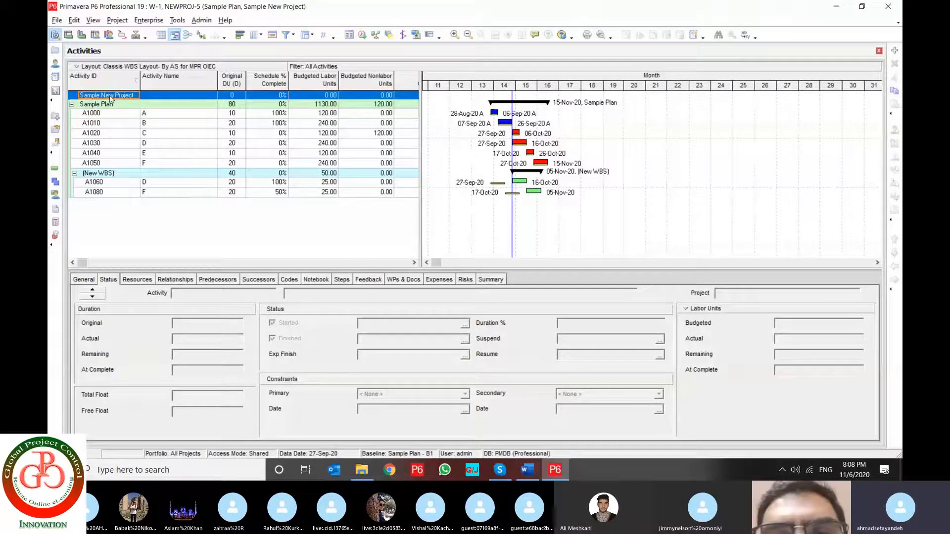
click(57, 20)
click(74, 46)
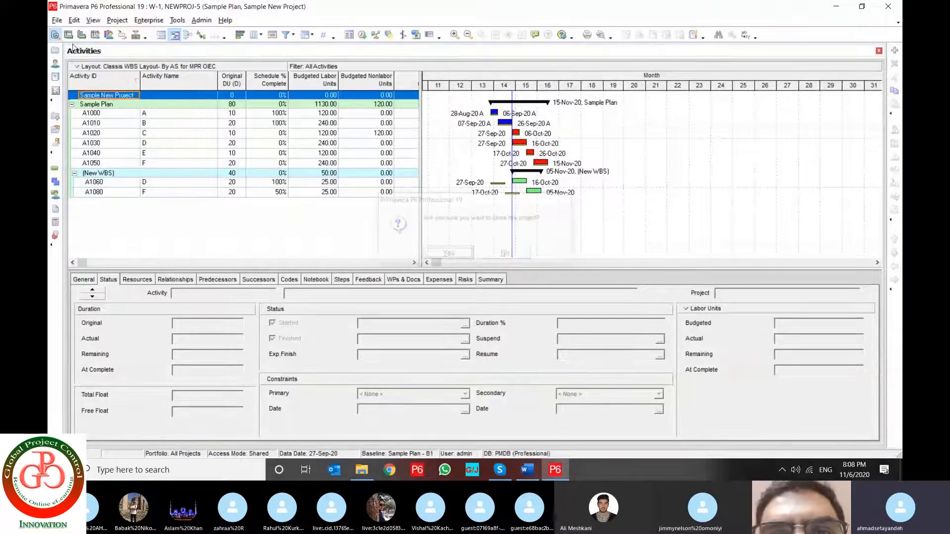
key(Return)
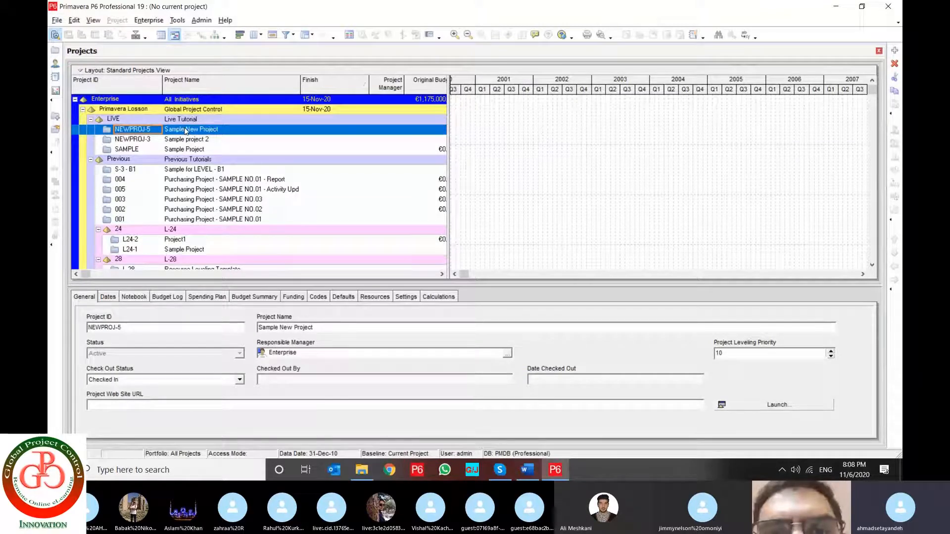
Open only Sample New Project (NEWPROJ-5) from the Live Tutorial EPS
right_click(185, 129)
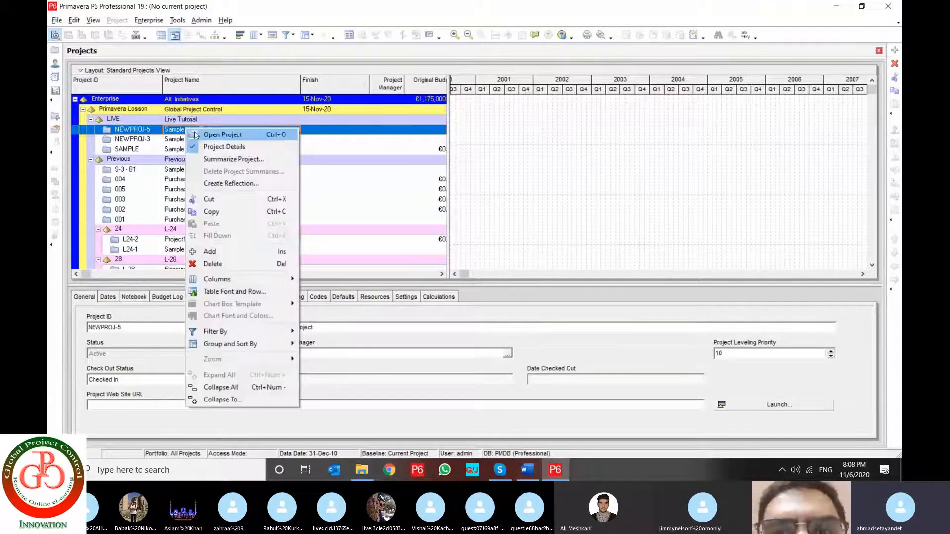
click(197, 134)
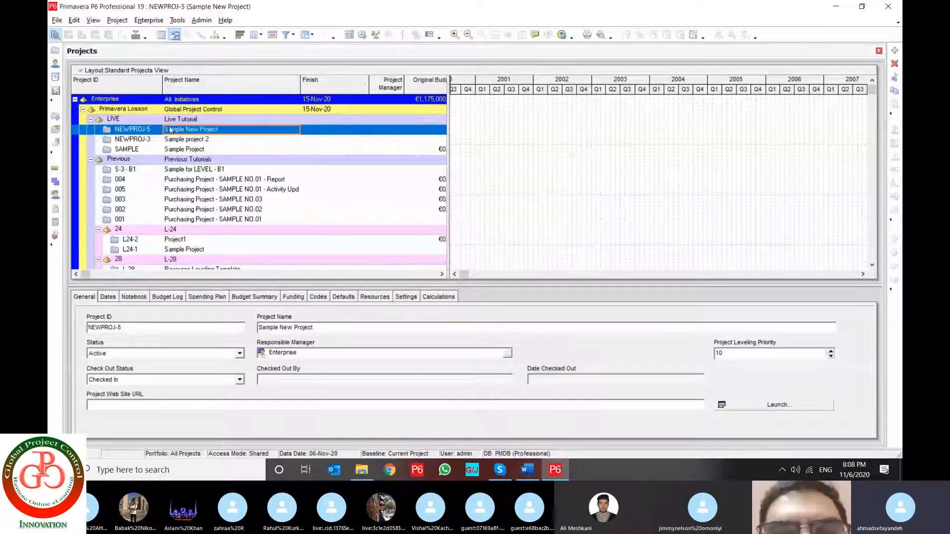
right_click(143, 128)
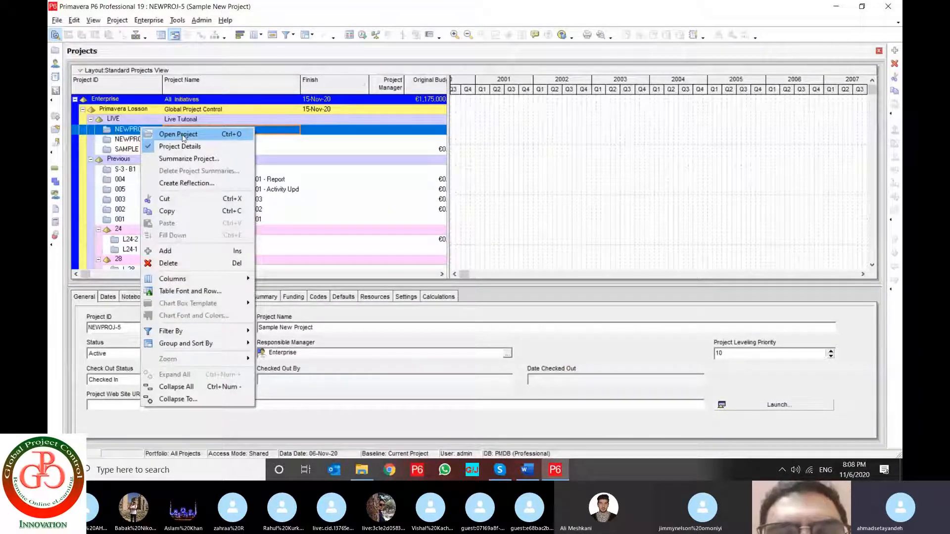
click(57, 21)
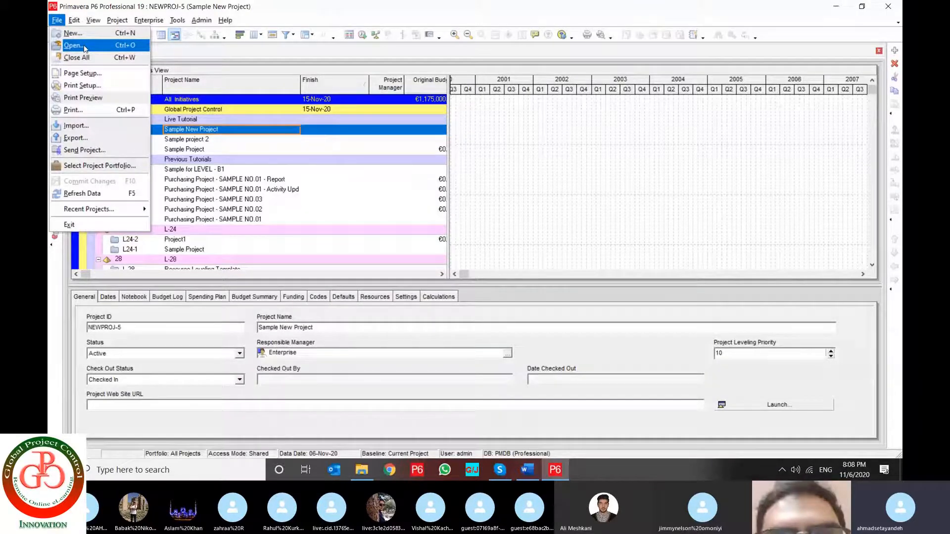
click(85, 49)
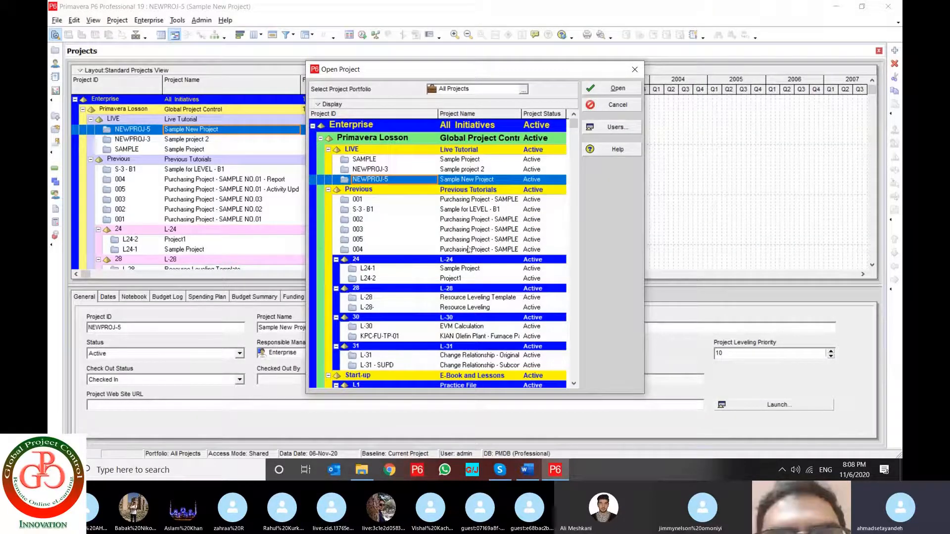
click(408, 170)
click(420, 180)
click(618, 88)
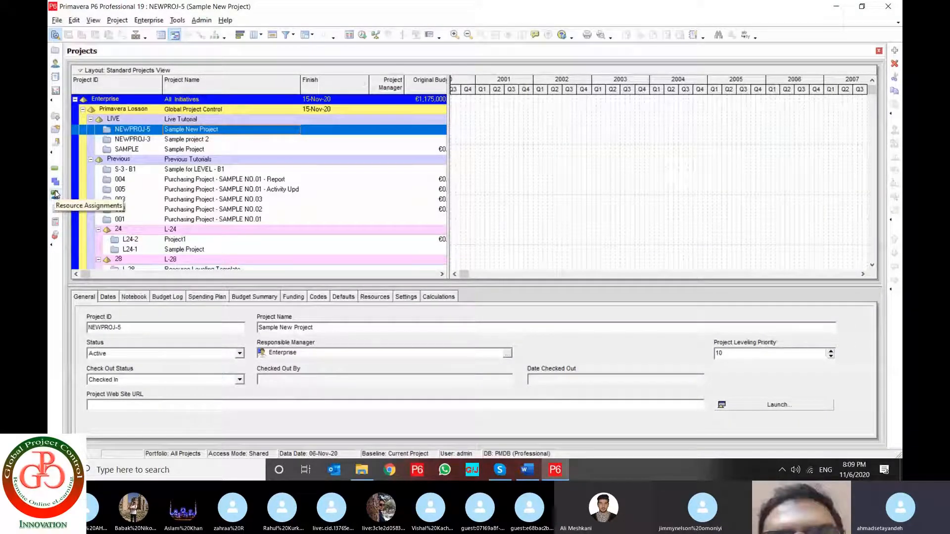
Show the activities of Sample New Project and add two new activities to it
click(55, 169)
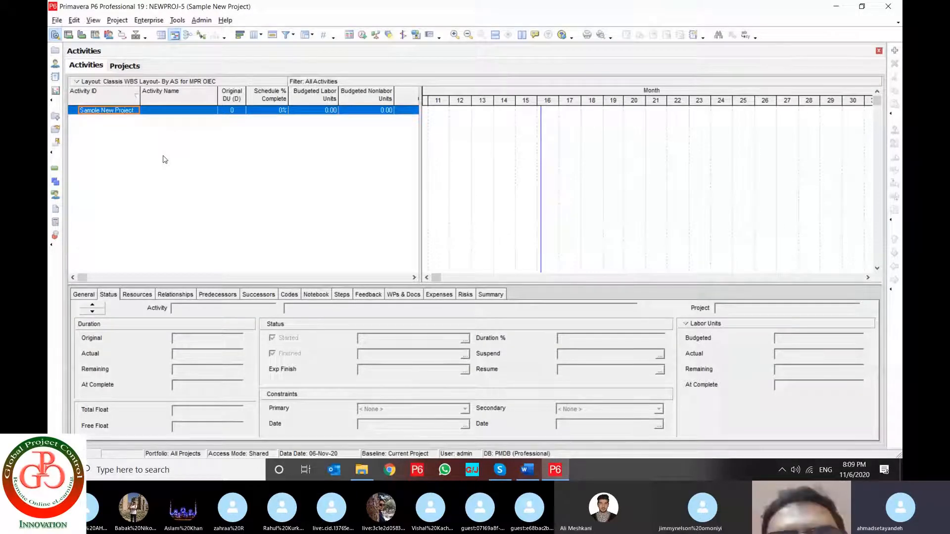
key(Insert)
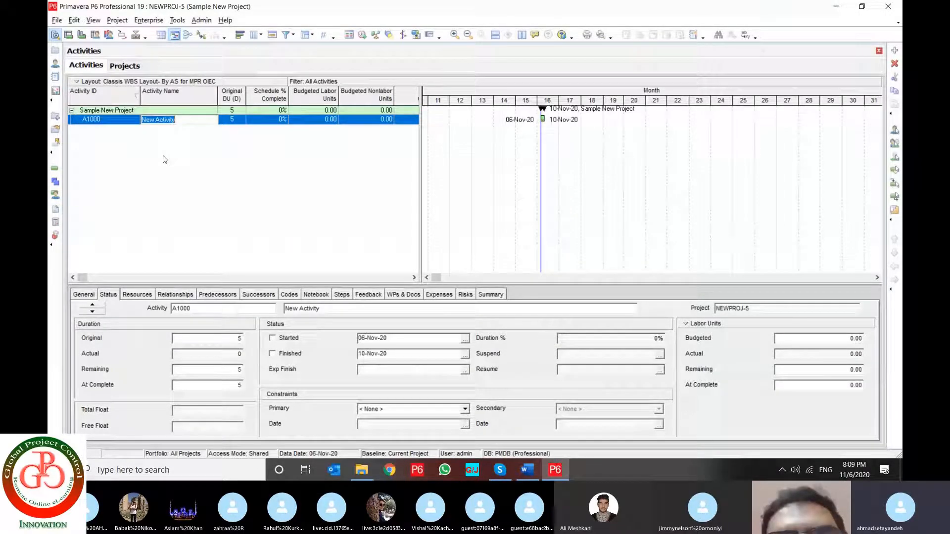
key(Insert)
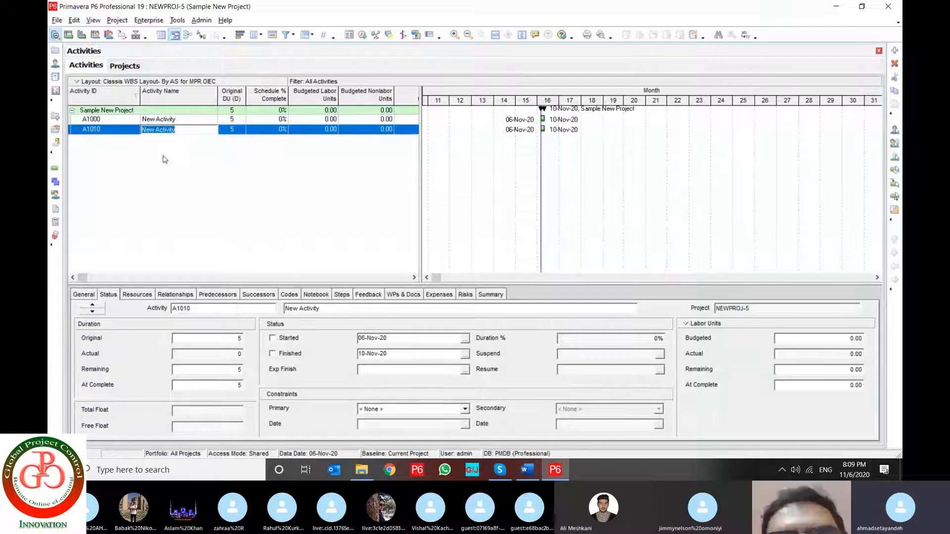
Add a third new activity to Sample New Project and close the project
key(Return)
key(Insert)
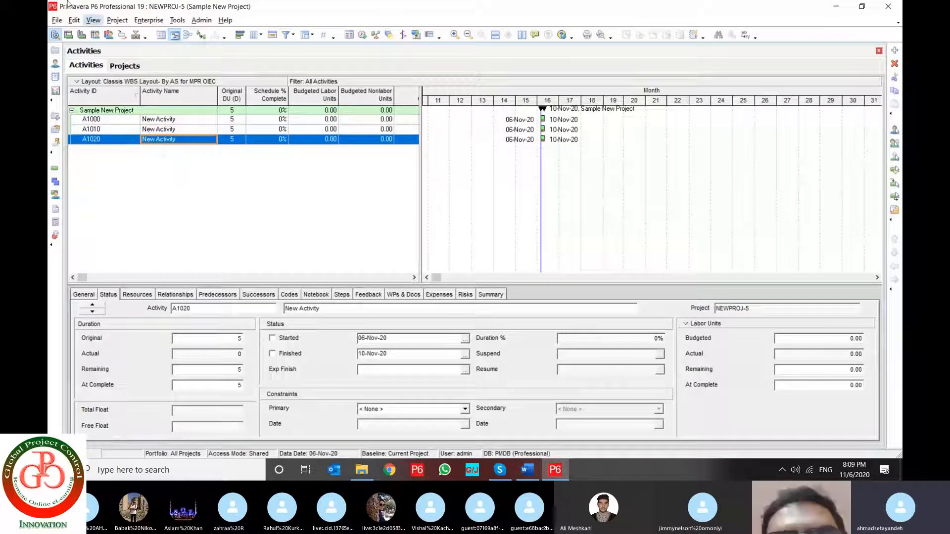
click(59, 21)
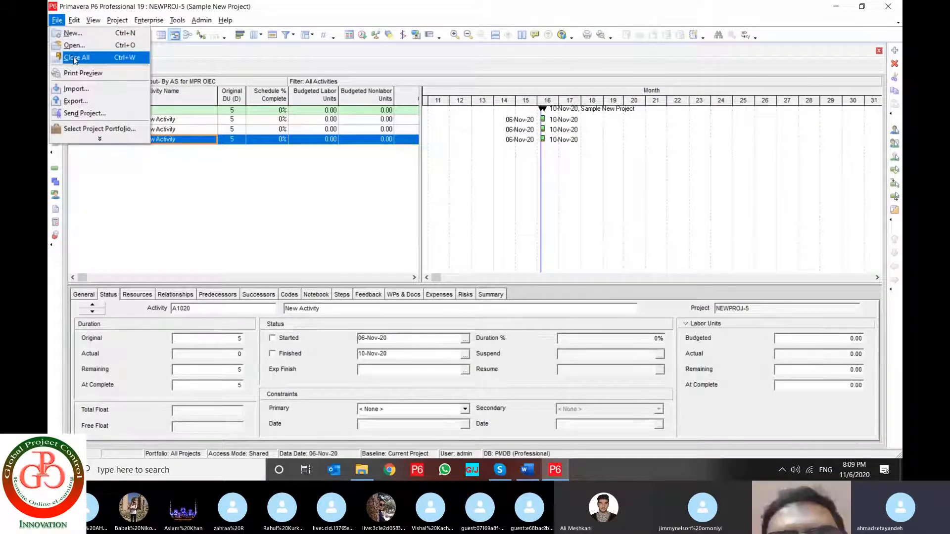
click(100, 62)
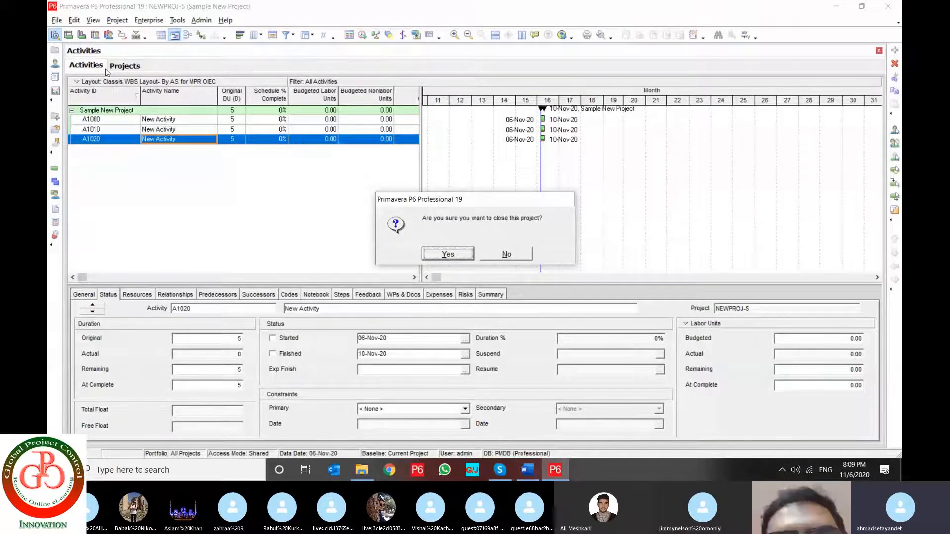
key(Return)
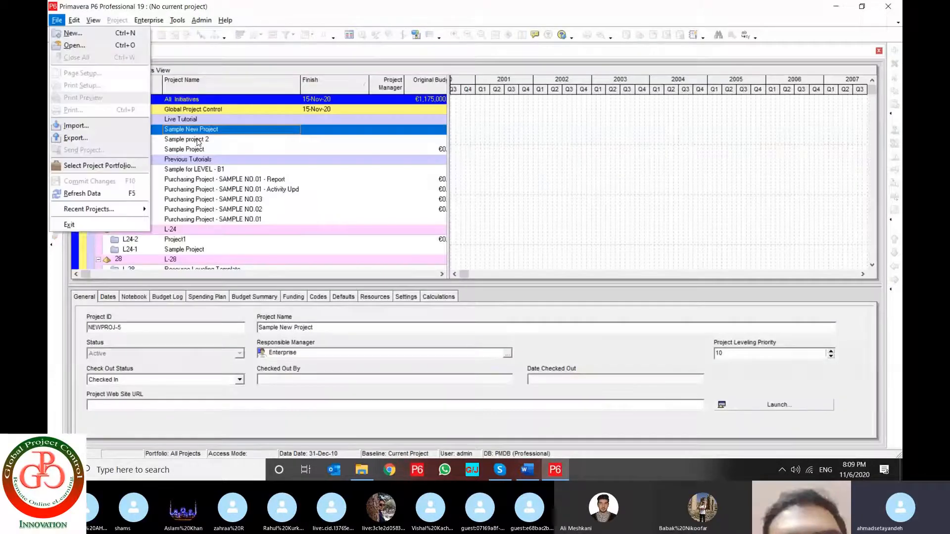
Open the Sample Plan project (W-1) from the Webinar EPS
click(181, 143)
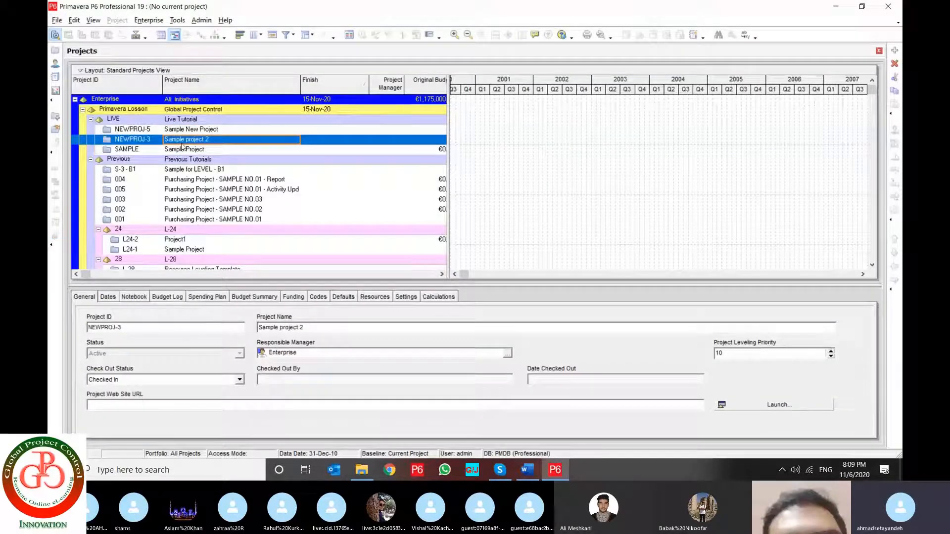
click(181, 150)
scroll(211, 223, down, 4)
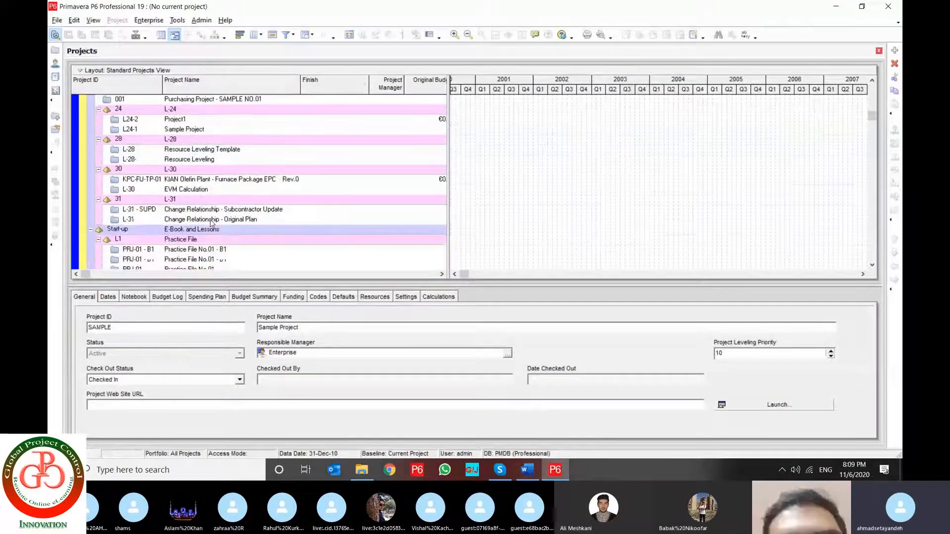
scroll(211, 223, down, 1)
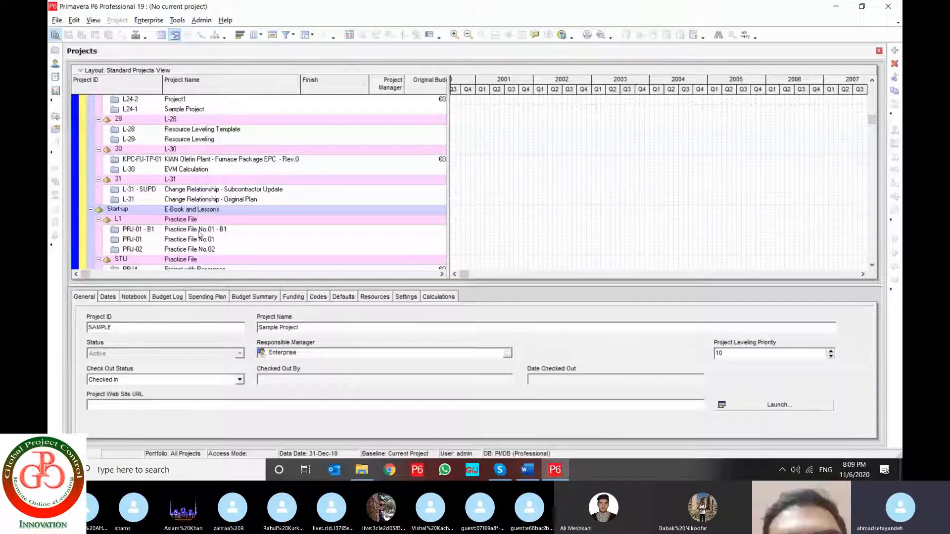
scroll(199, 233, down, 1)
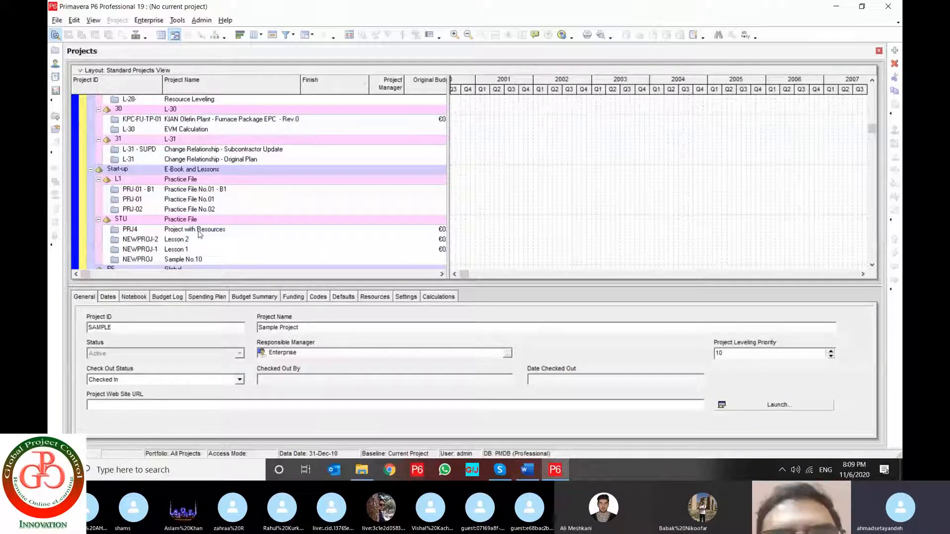
click(198, 230)
scroll(198, 231, down, 2)
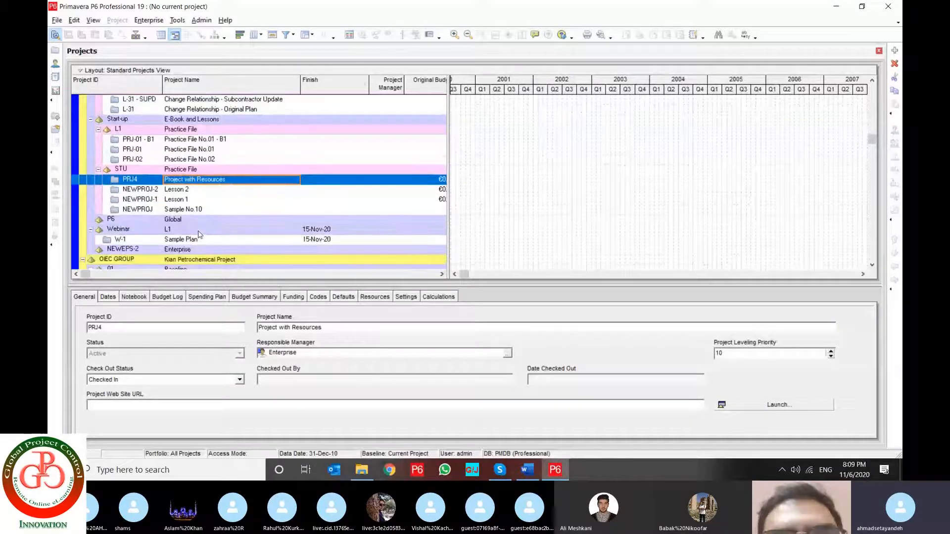
click(189, 240)
right_click(189, 240)
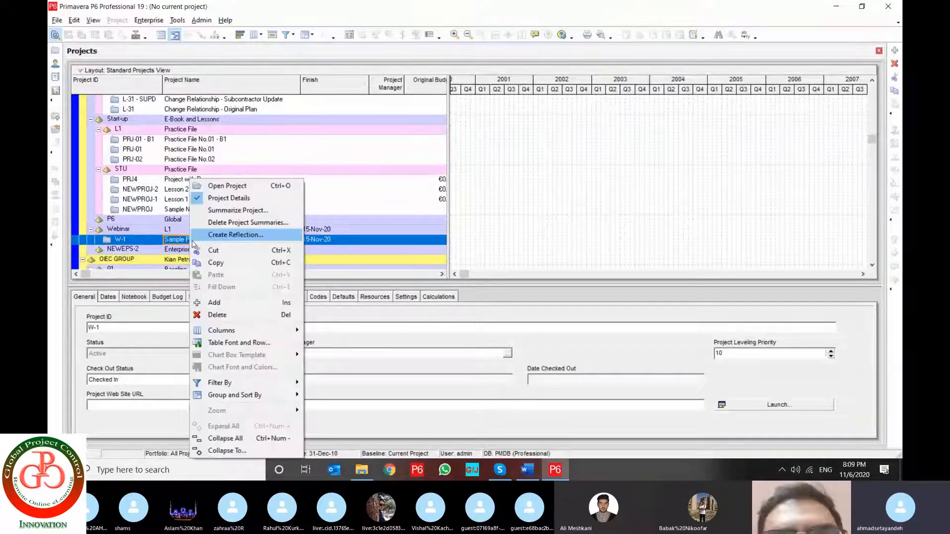
click(224, 187)
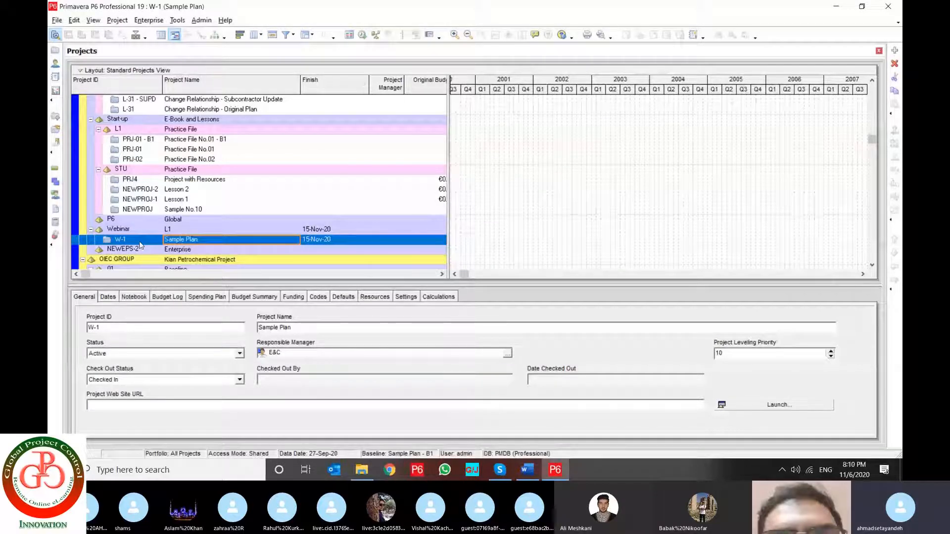
click(58, 21)
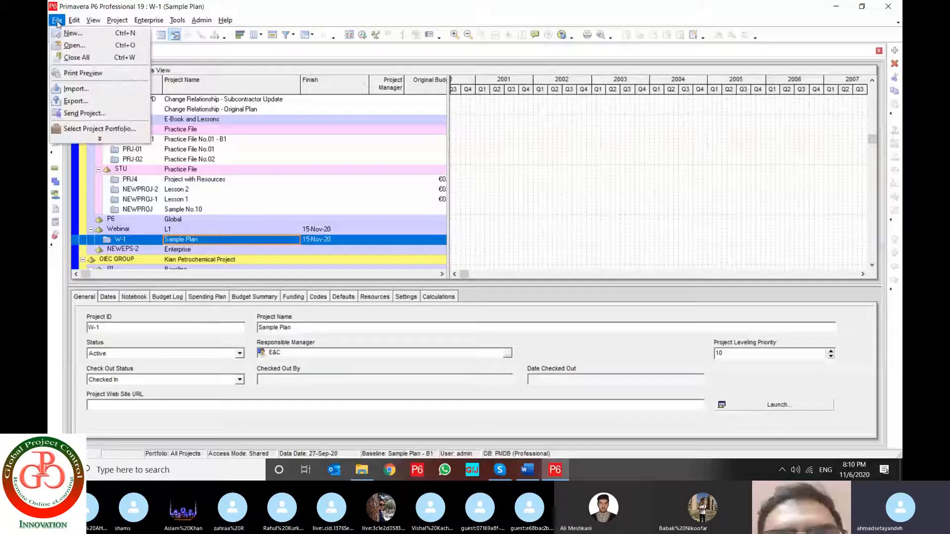
click(97, 140)
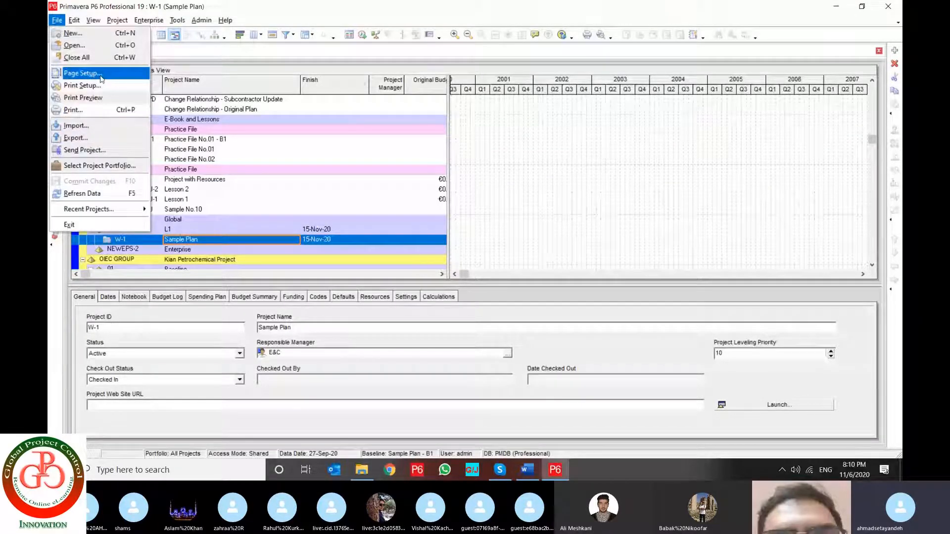
click(177, 19)
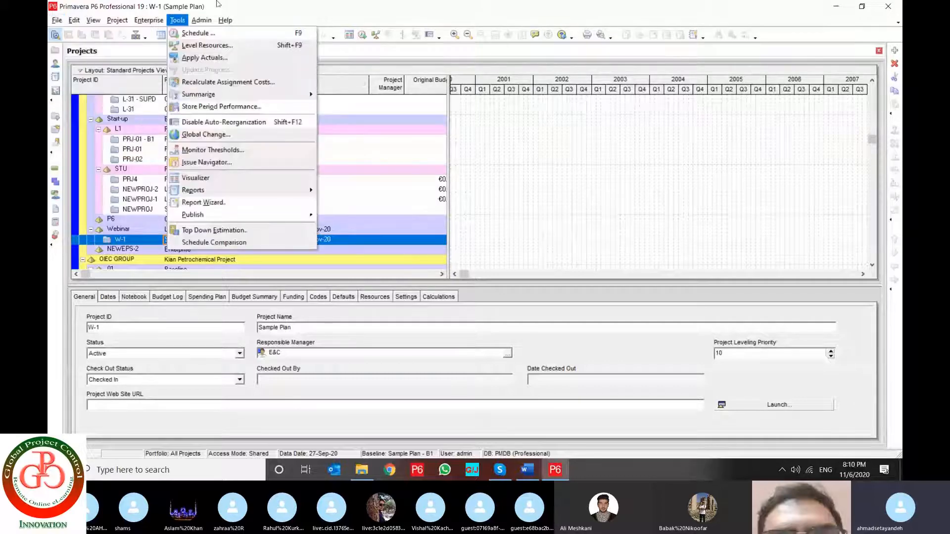
click(217, 2)
Show the activities of Sample Plan and open the page setup for that view
click(54, 169)
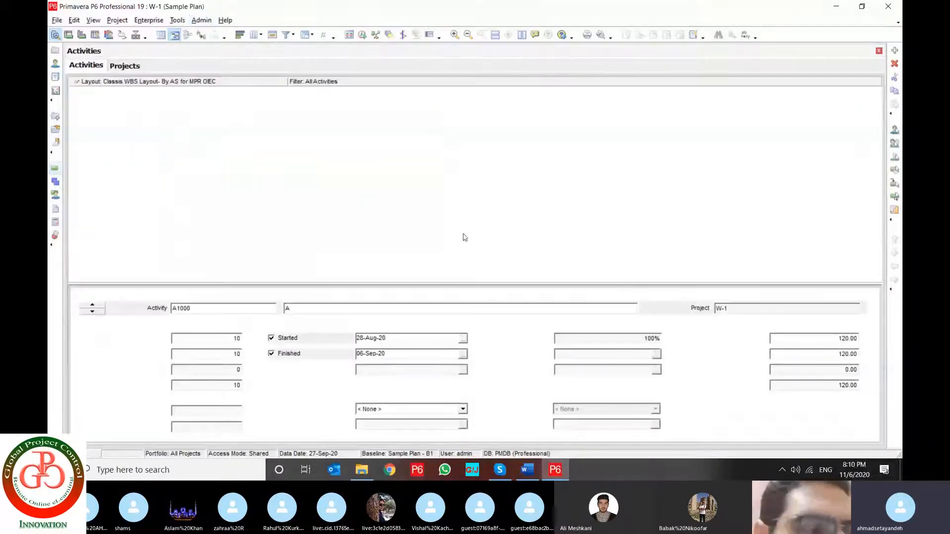
click(58, 20)
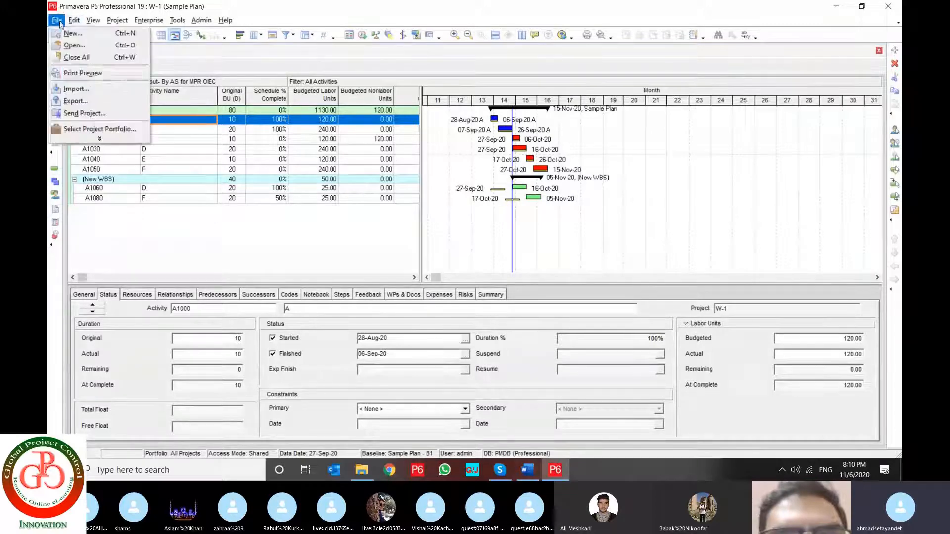
click(100, 139)
click(102, 73)
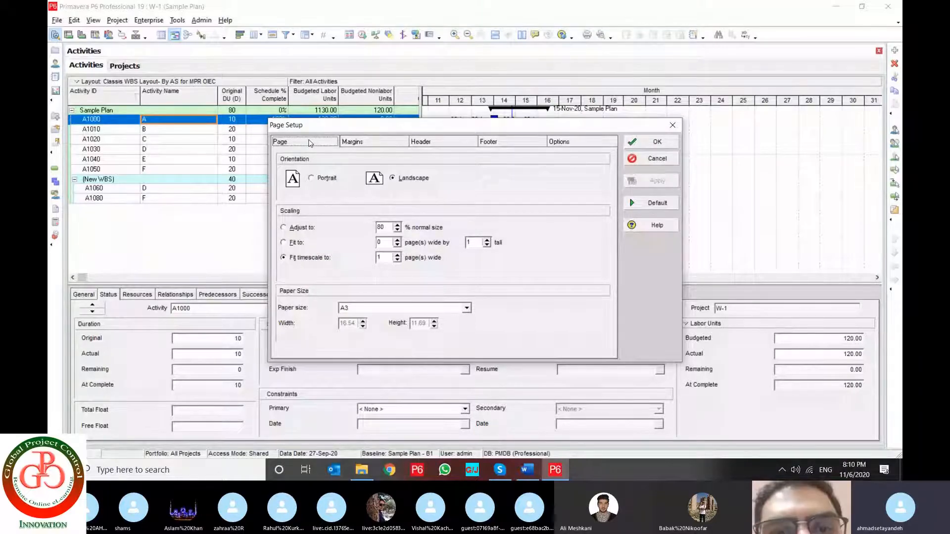
Set the page to Landscape with the timescale fitted to 1 page wide, and keep A3 as the paper size
click(324, 182)
click(422, 181)
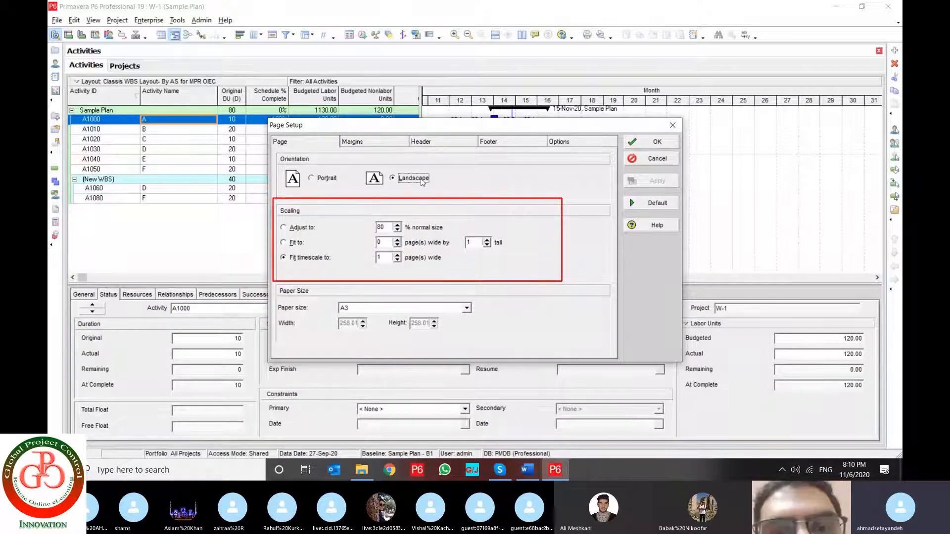
click(298, 228)
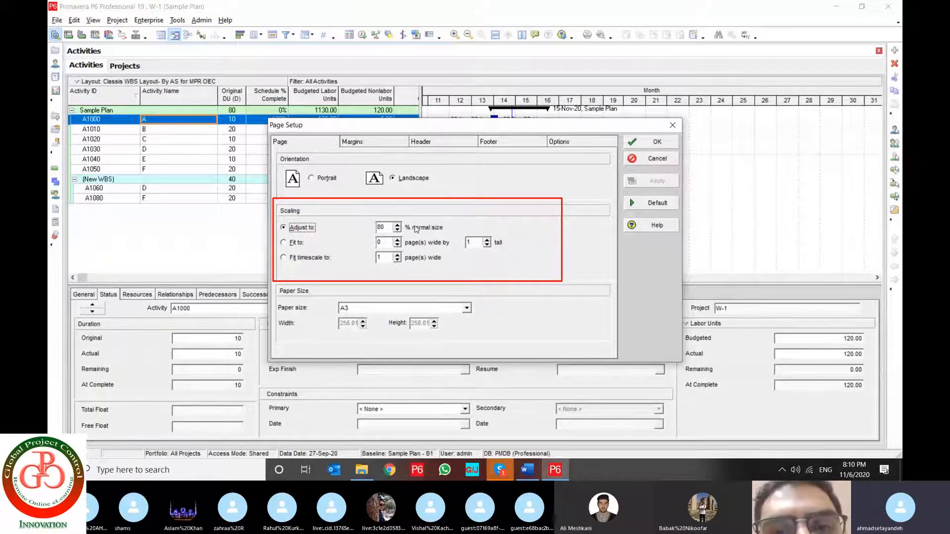
click(284, 243)
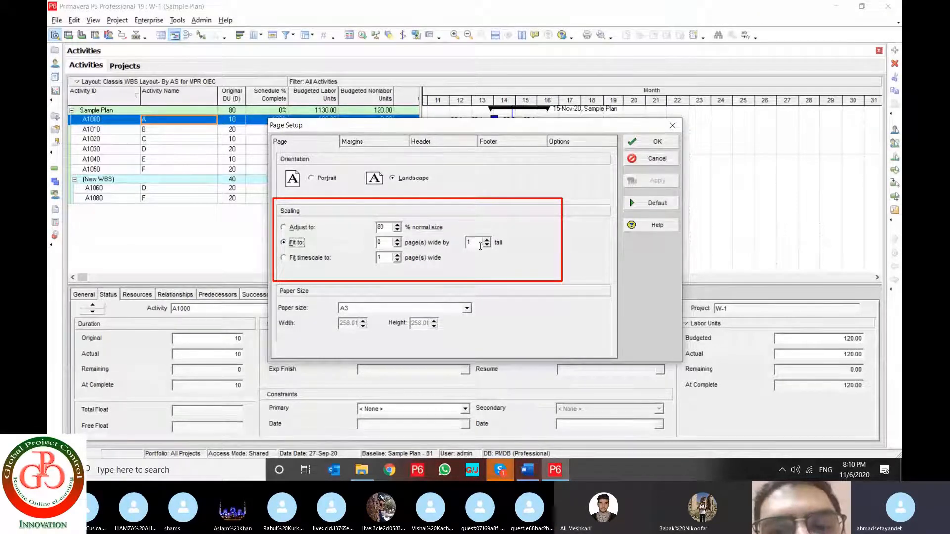
click(306, 258)
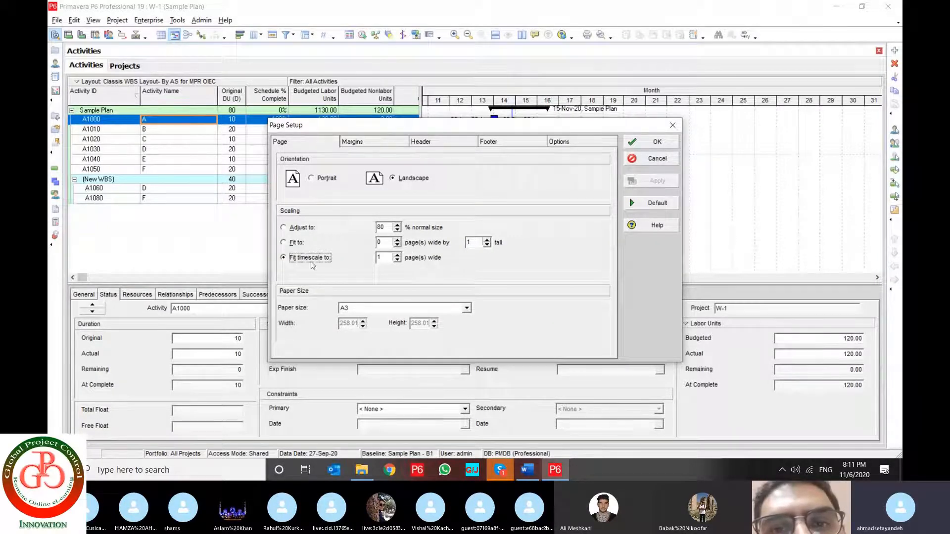
click(365, 310)
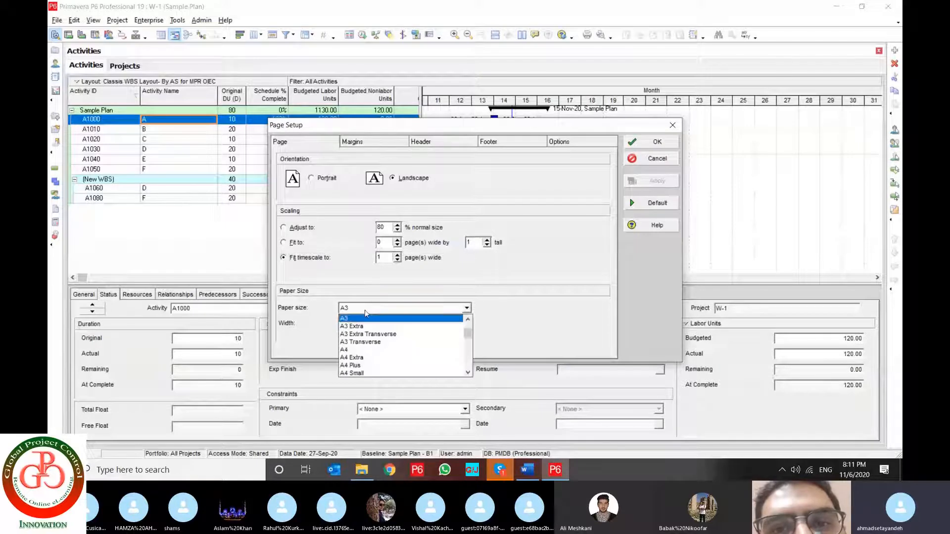
click(365, 311)
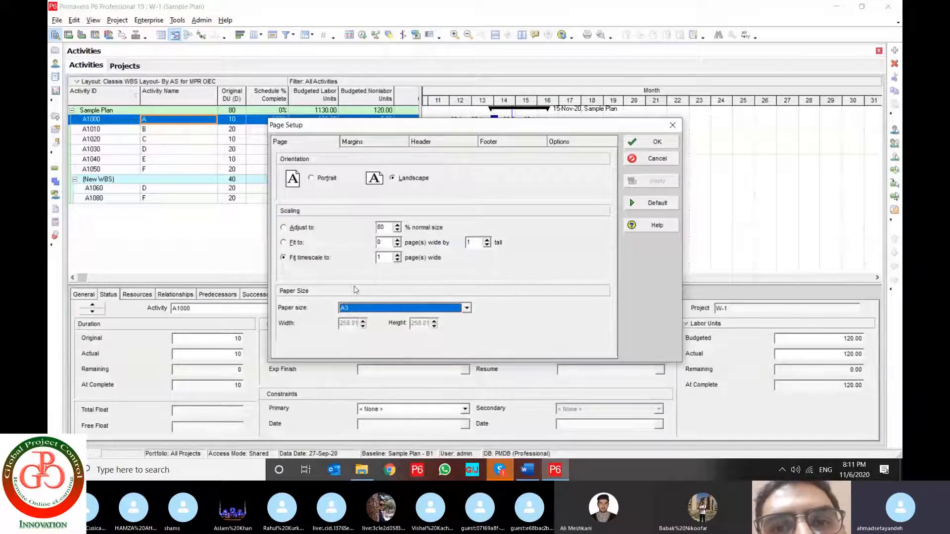
Check the page margins and keep Picture as the content type of header section 1
click(367, 141)
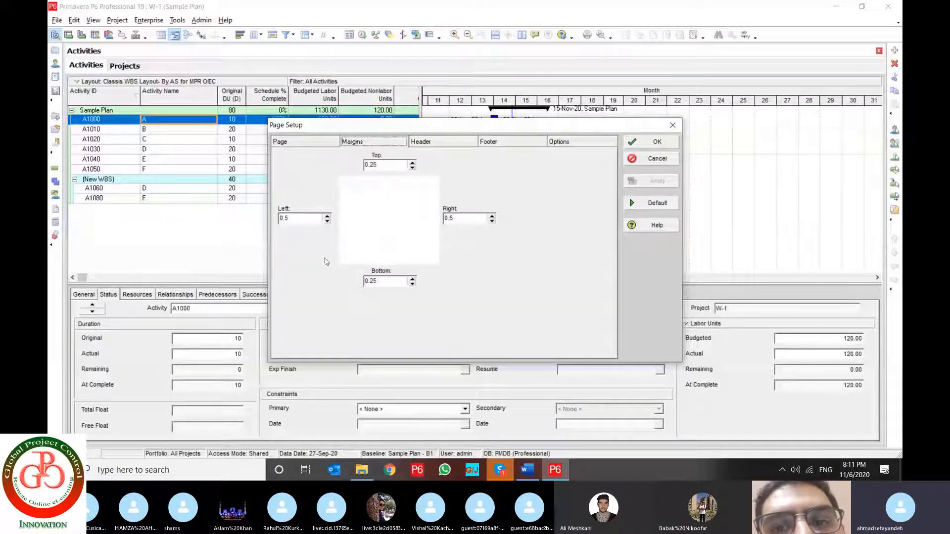
click(310, 219)
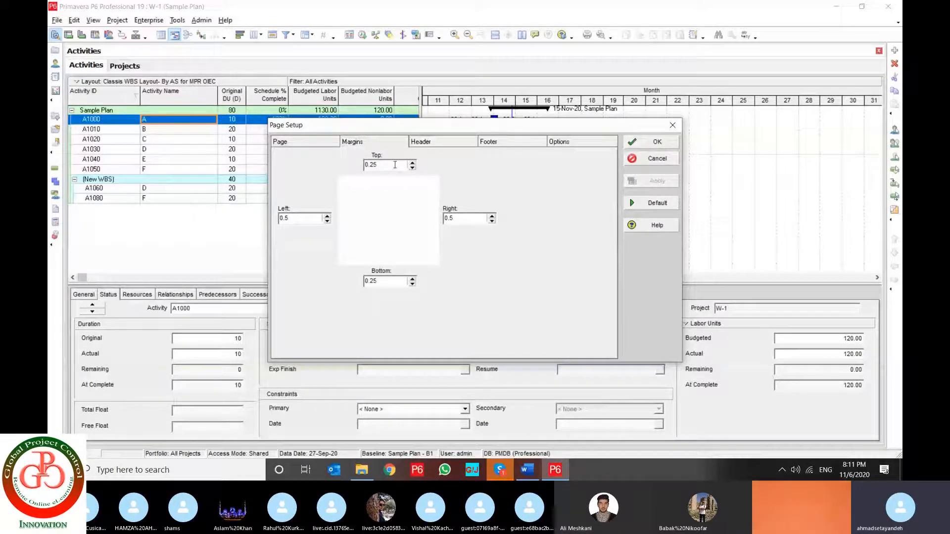
click(443, 138)
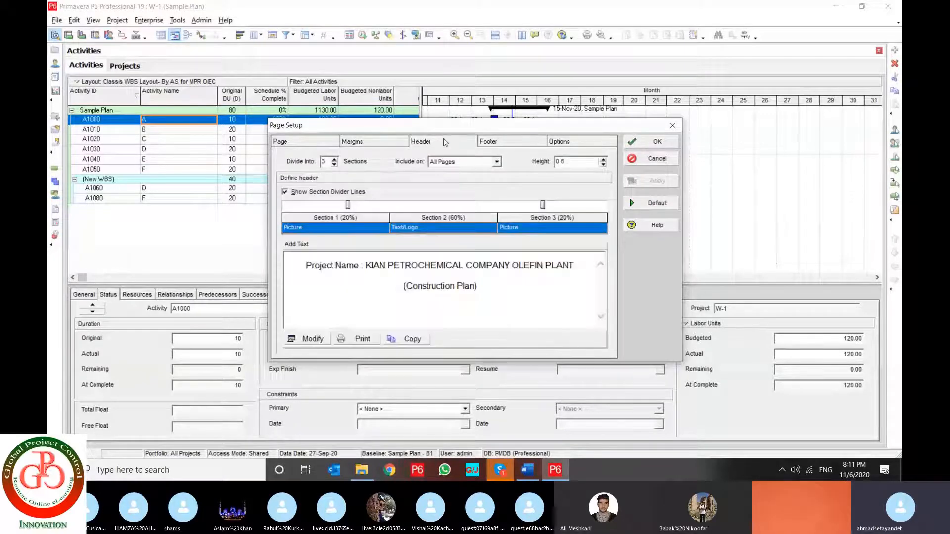
click(384, 230)
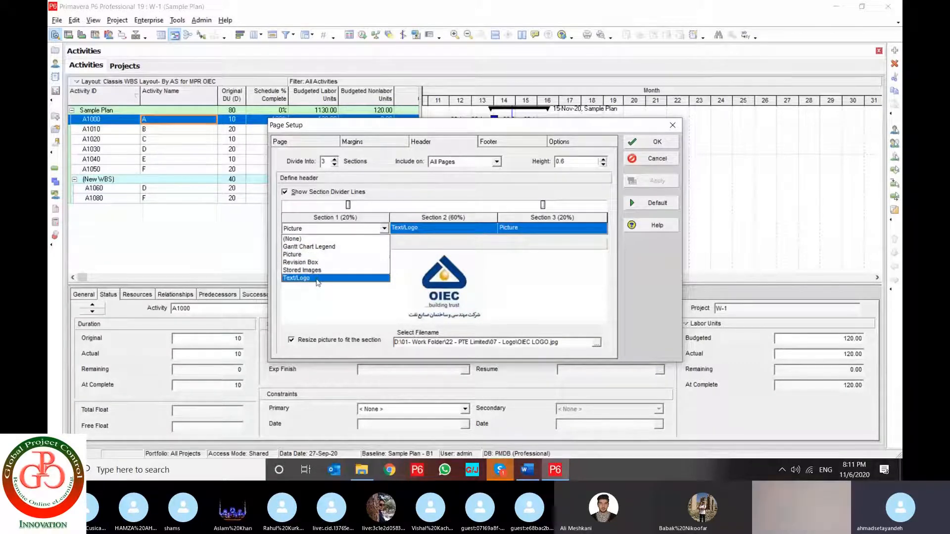
click(308, 255)
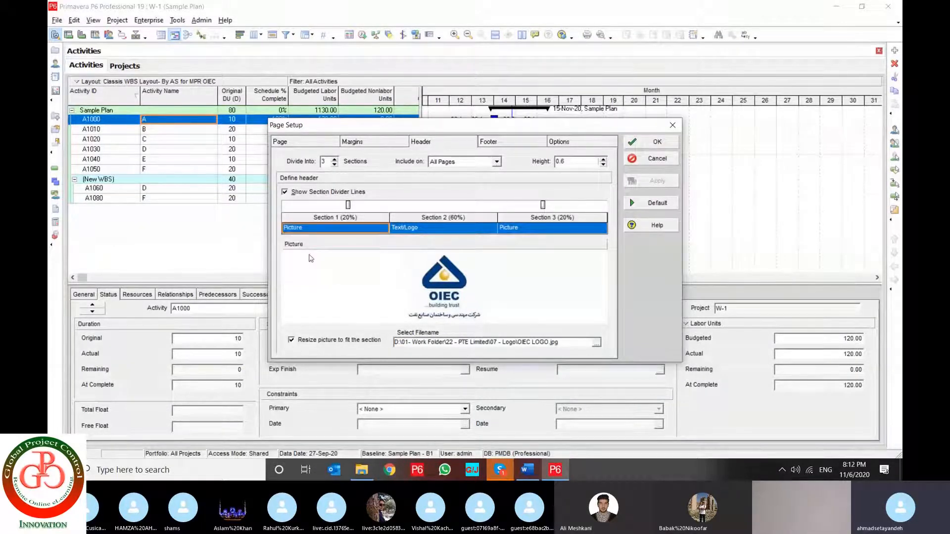
Set the header section 1 picture to the round Global Project Control logo without background from D:\01- Work Folder\01 - My LinkedIn\07 - LOGO
click(596, 343)
click(350, 164)
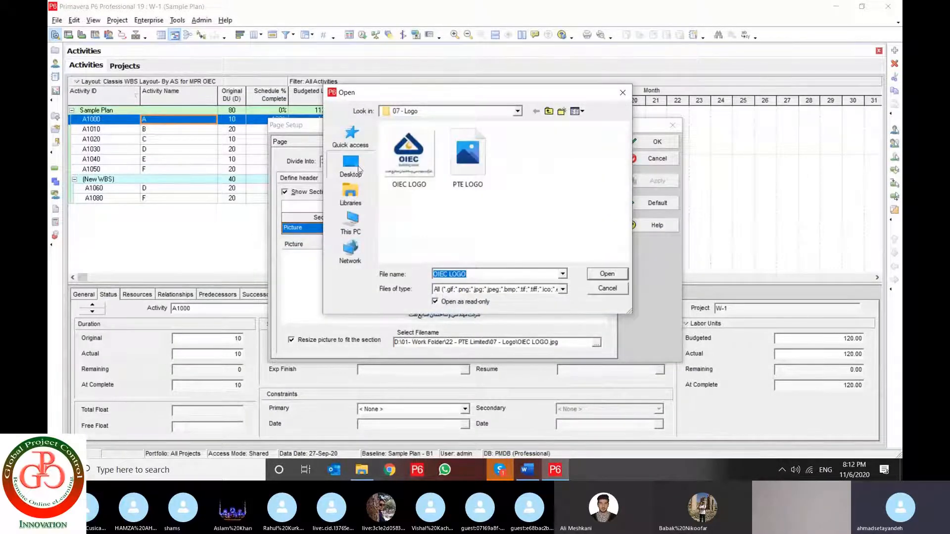
click(353, 222)
scroll(444, 251, down, 3)
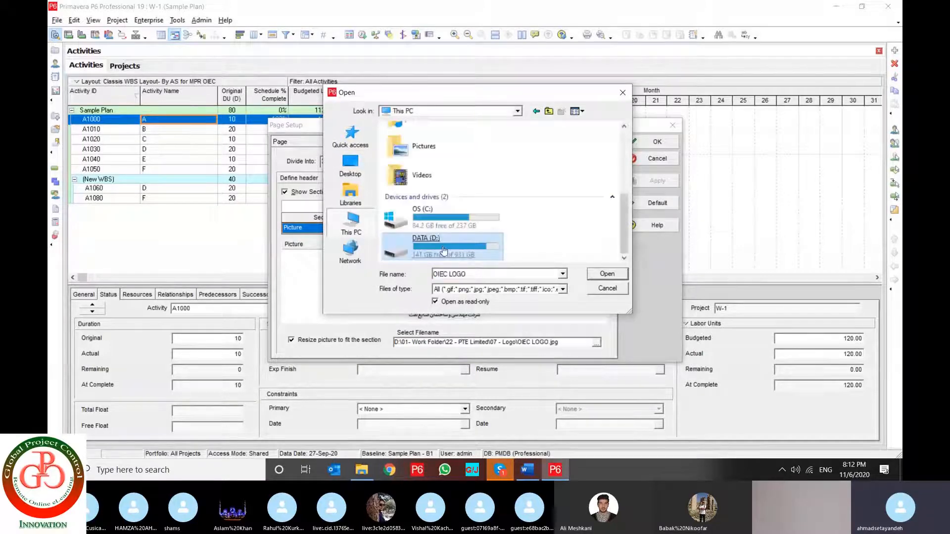
double_click(444, 251)
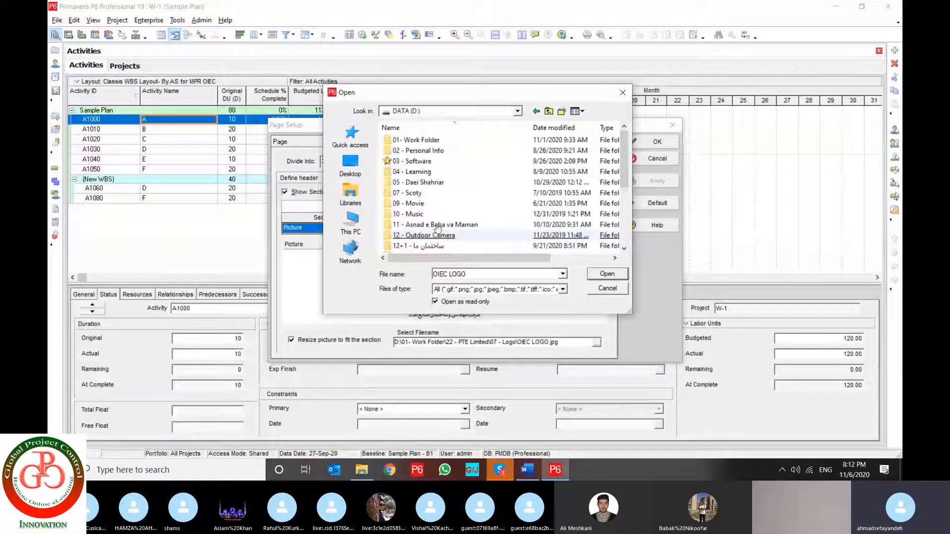
double_click(419, 140)
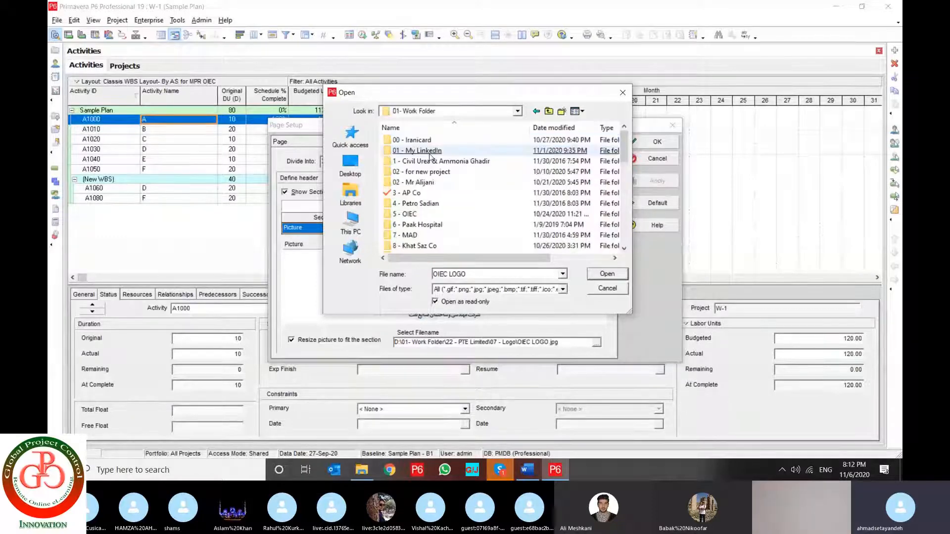
click(428, 152)
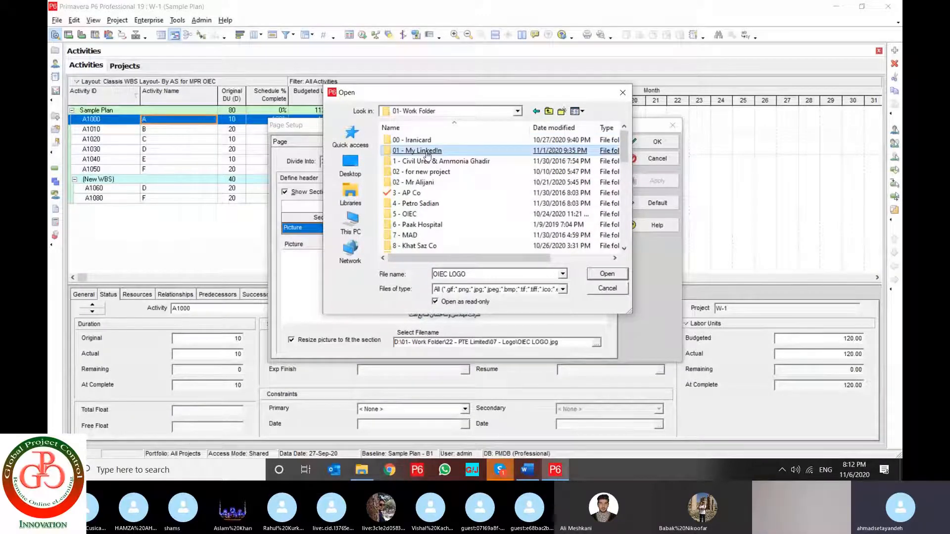
double_click(427, 153)
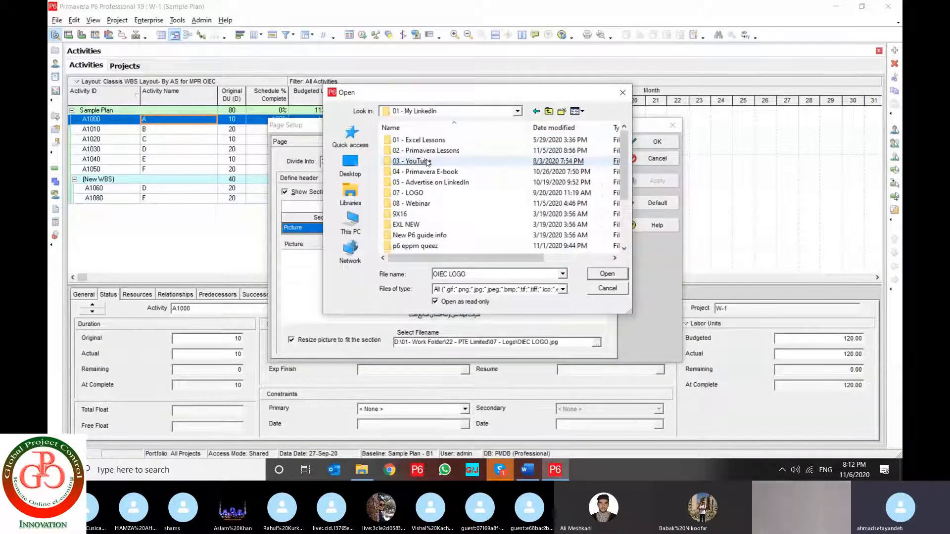
double_click(421, 192)
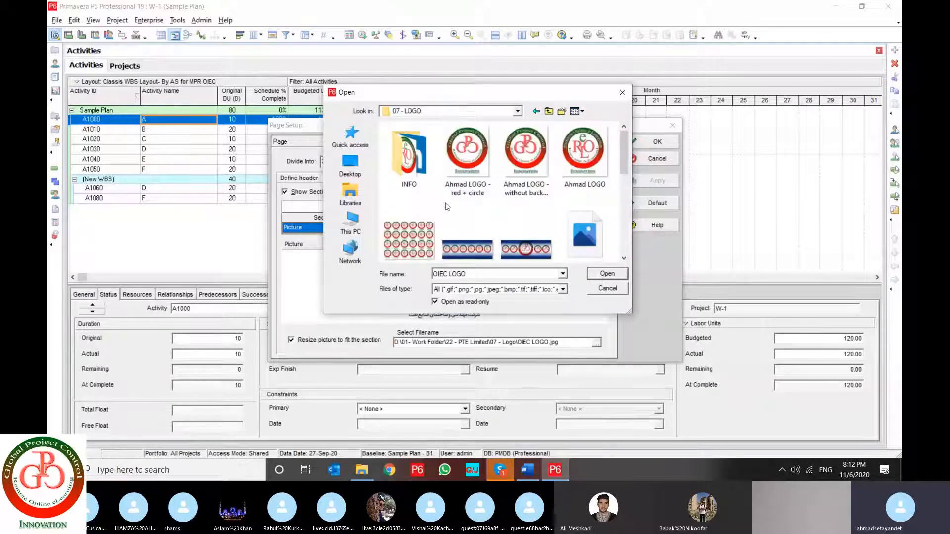
double_click(525, 149)
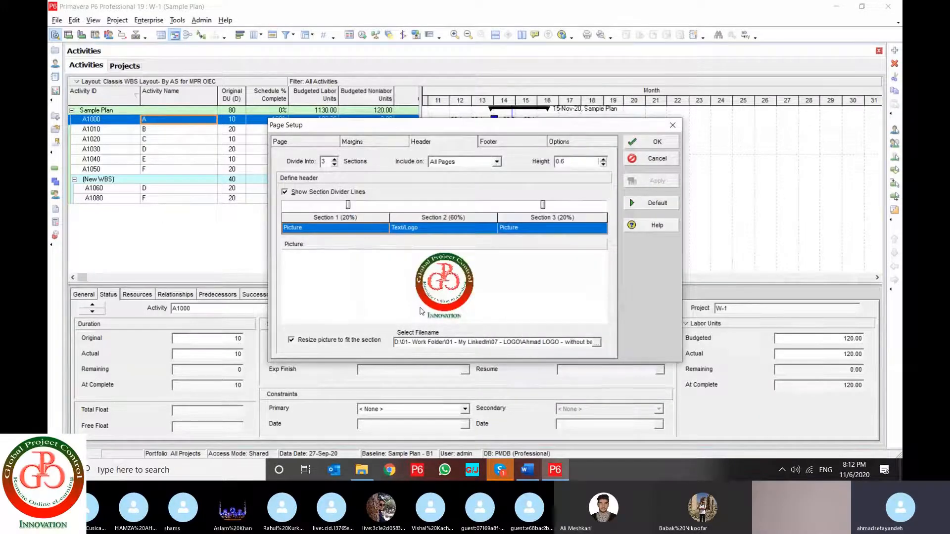
Keep Text/Logo as the content type of header section 2 and open its text for editing
click(427, 234)
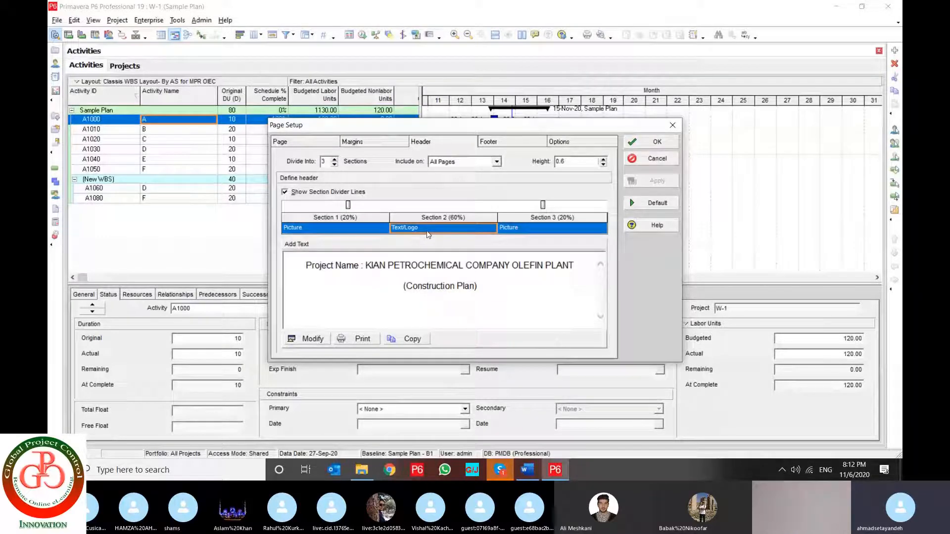
click(438, 234)
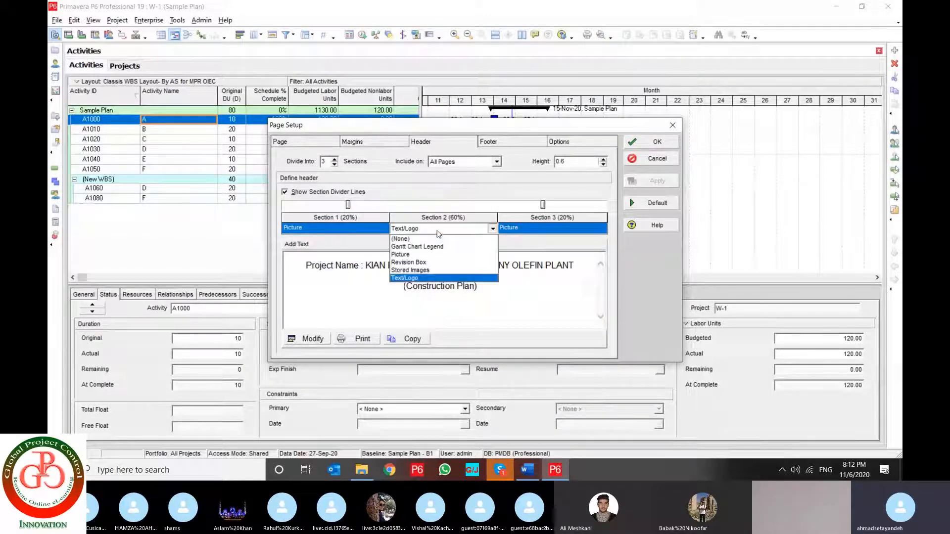
click(429, 278)
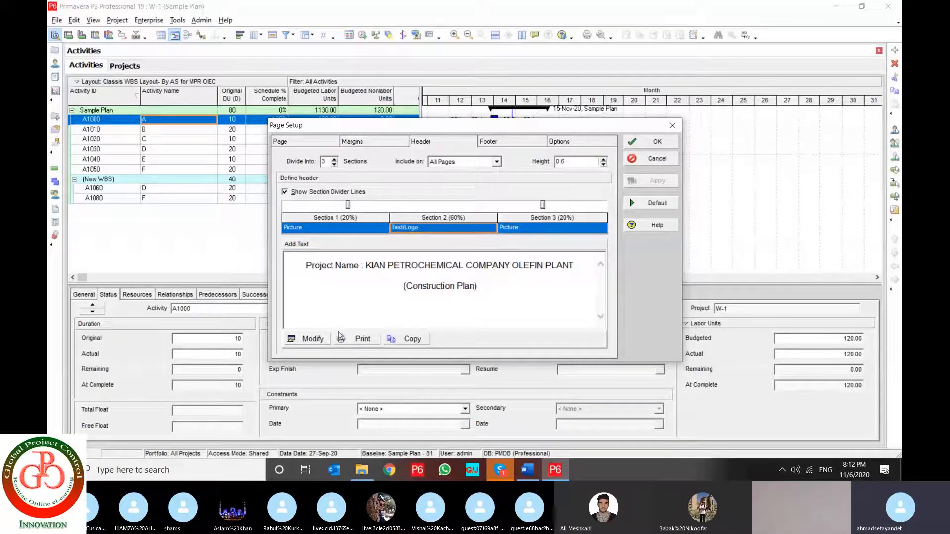
click(312, 339)
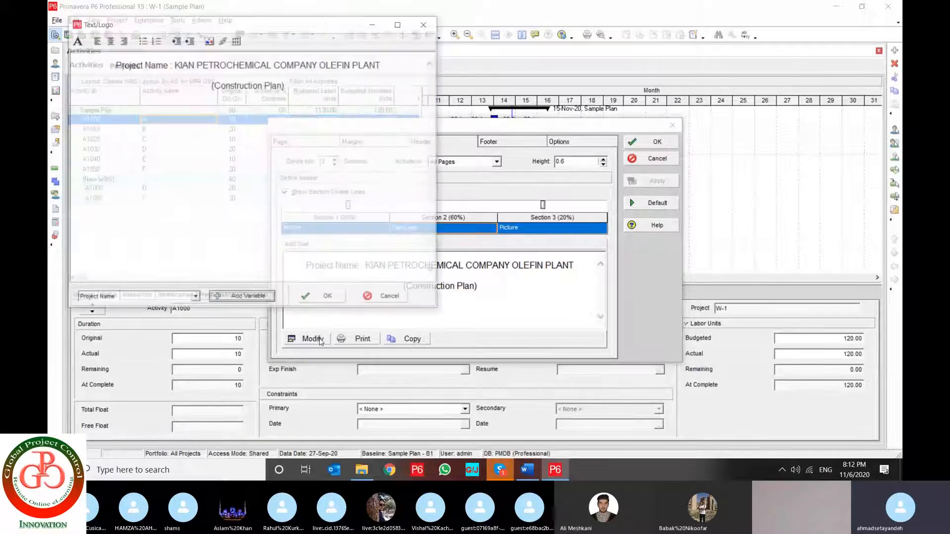
Replace the project title after "Project Name :" in the header text with "Sample Project"
drag(390, 70, 110, 47)
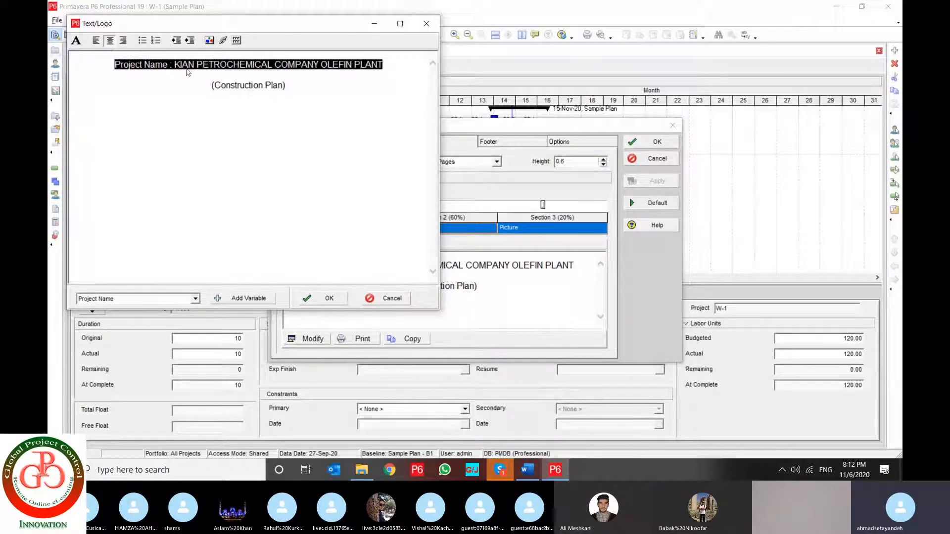
drag(174, 65, 383, 65)
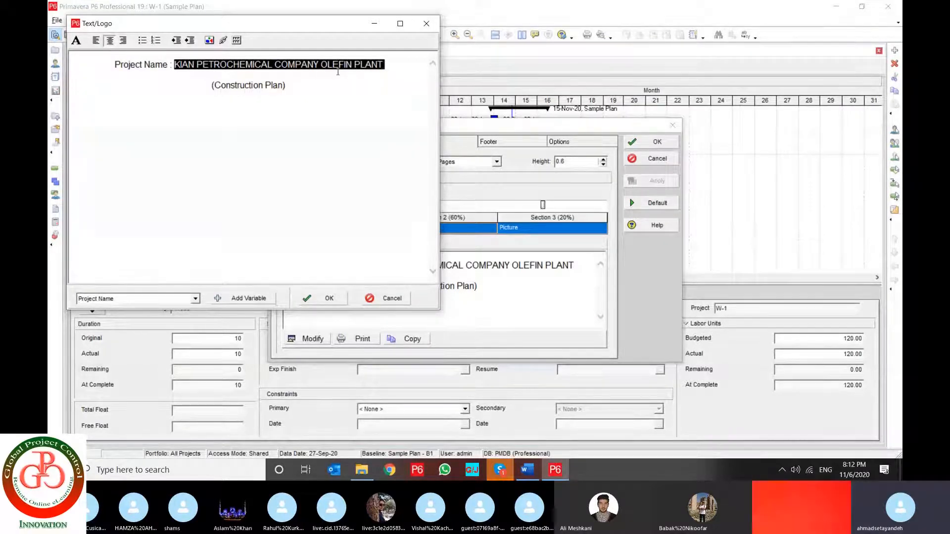
text(Samp)
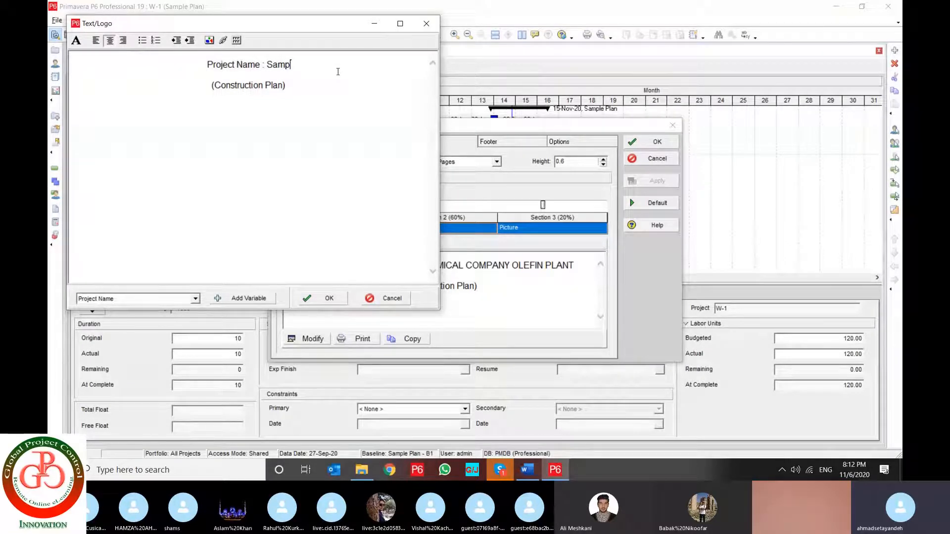
text(le Project)
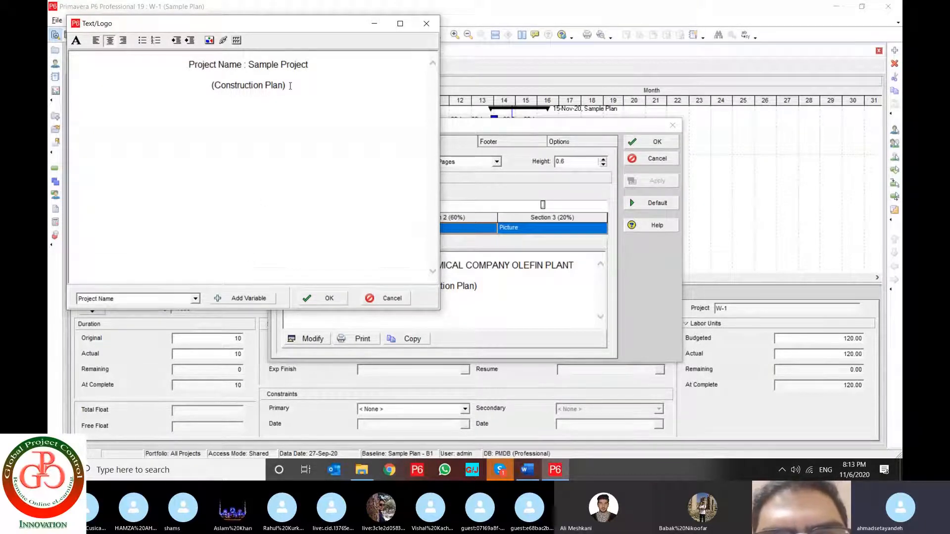
Delete the "(Construction Plan)" line and the title after "Project Name :", and browse the variables available for the header text
drag(290, 85, 194, 60)
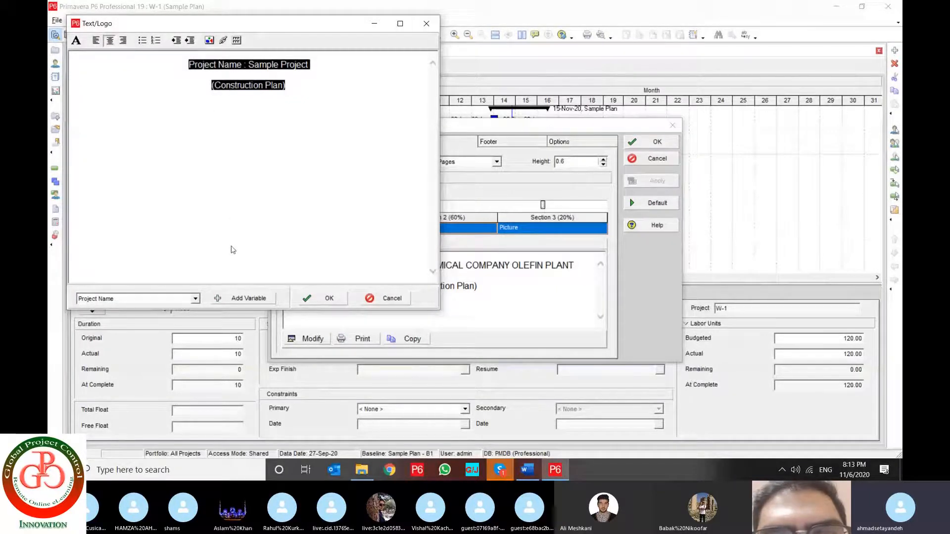
click(287, 84)
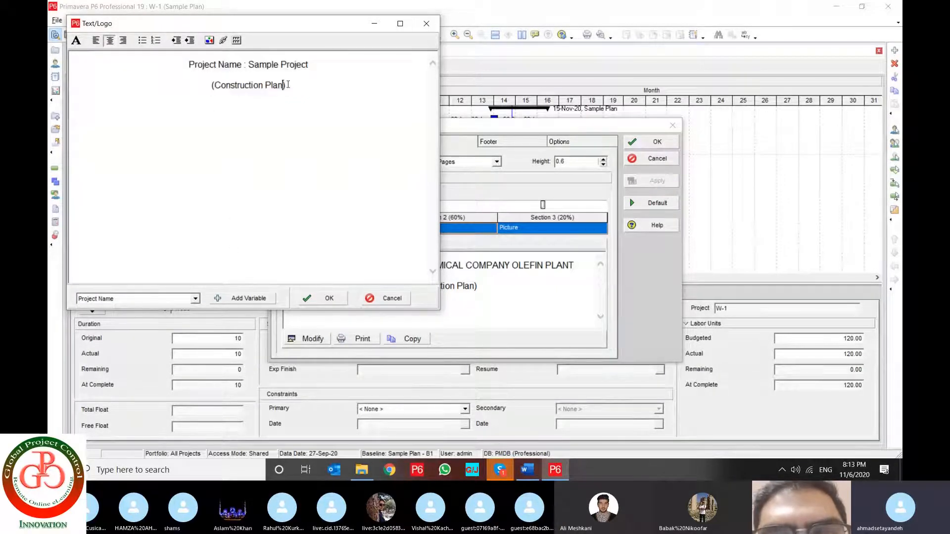
drag(287, 85, 211, 86)
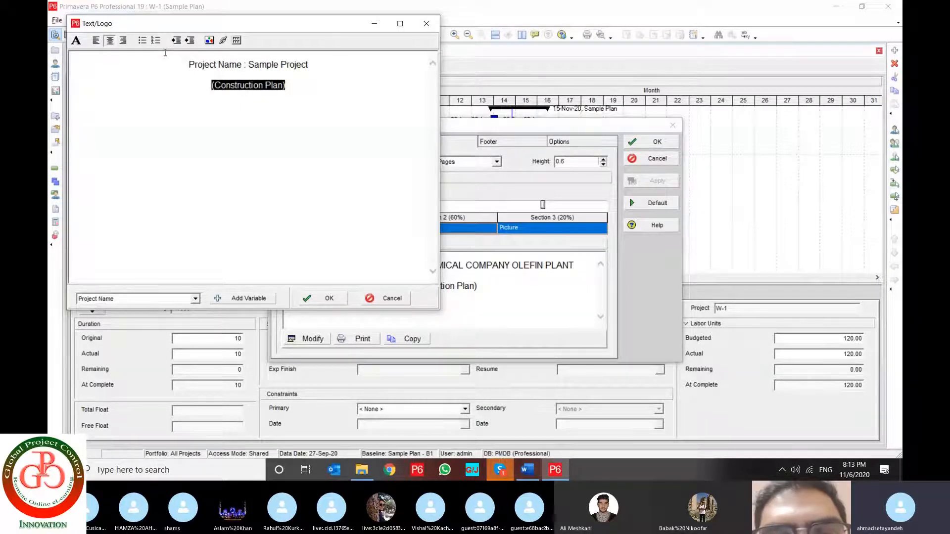
key(Delete)
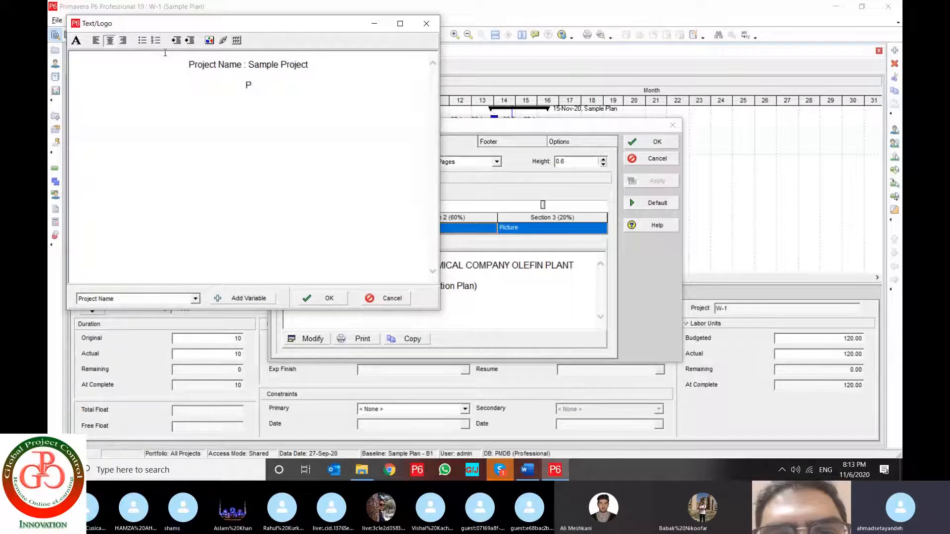
drag(248, 65, 307, 67)
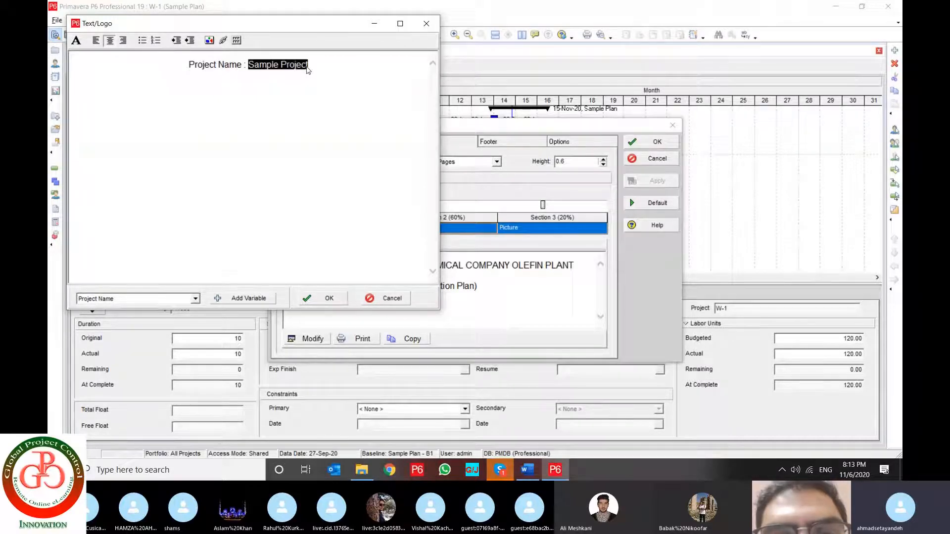
key(Delete)
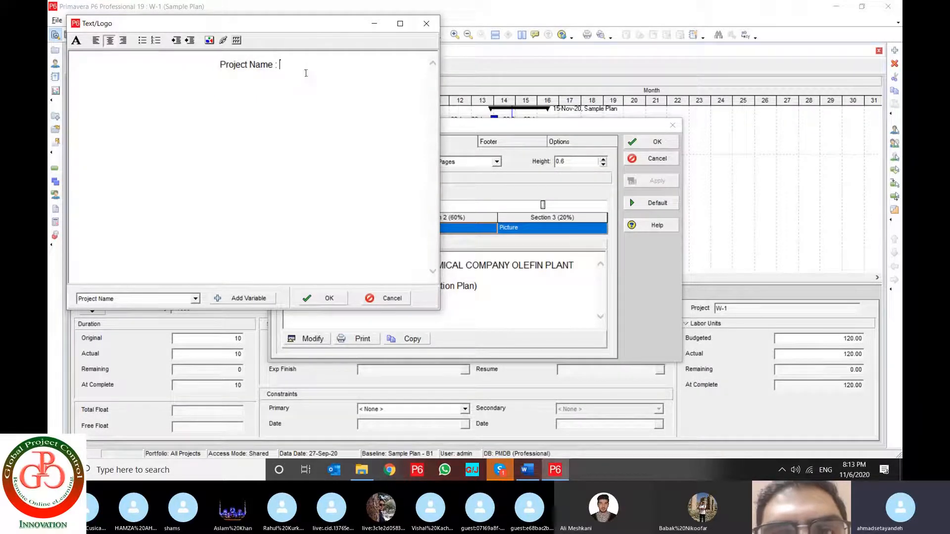
click(131, 298)
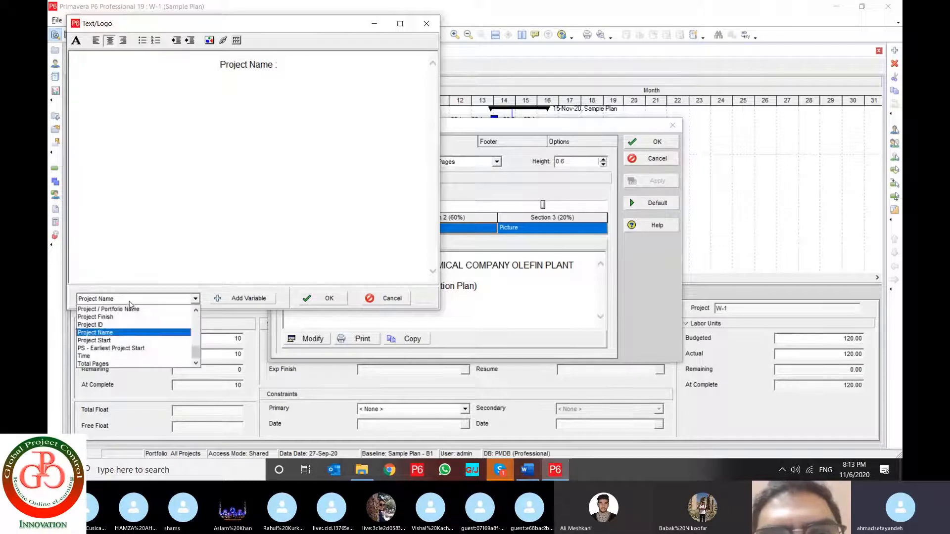
scroll(126, 341, up, 1)
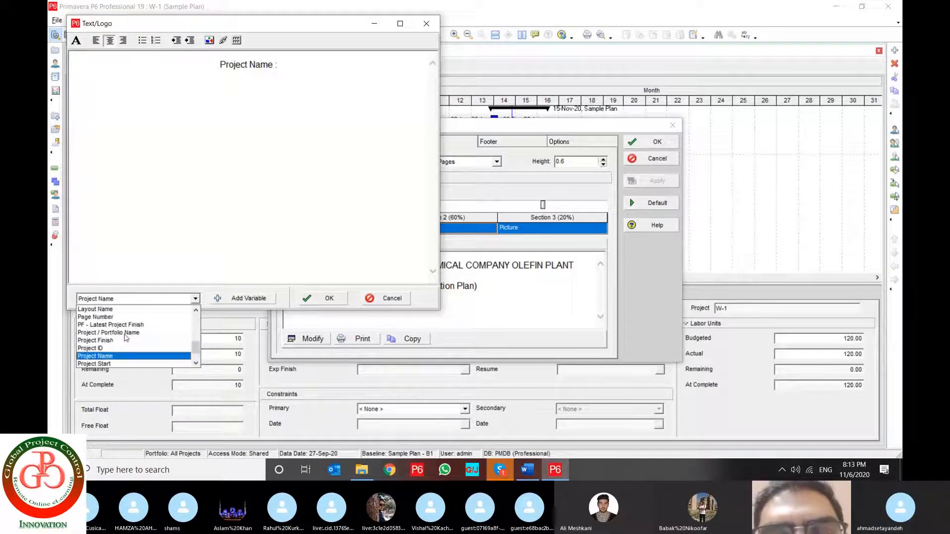
scroll(125, 339, down, 1)
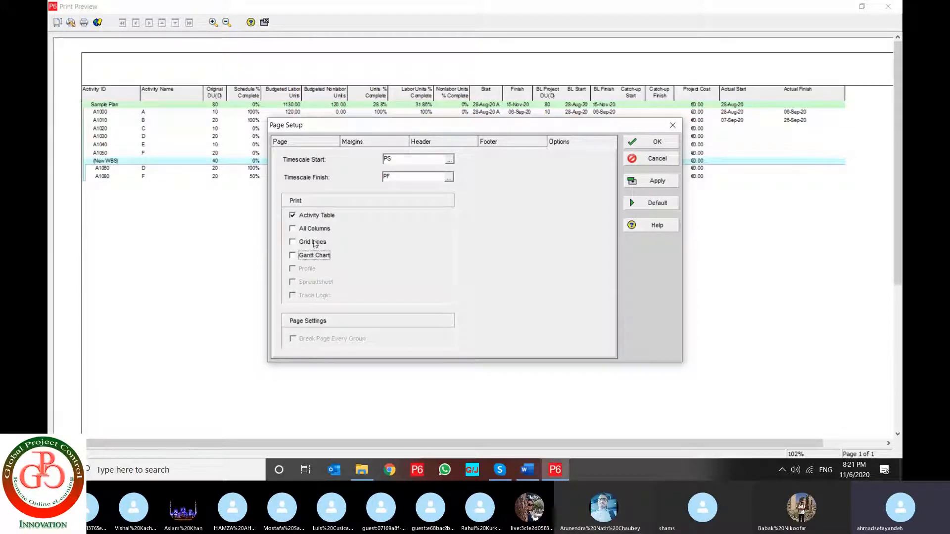
Include the Gantt Chart in the printout, apply the option and accept the page setup
click(300, 259)
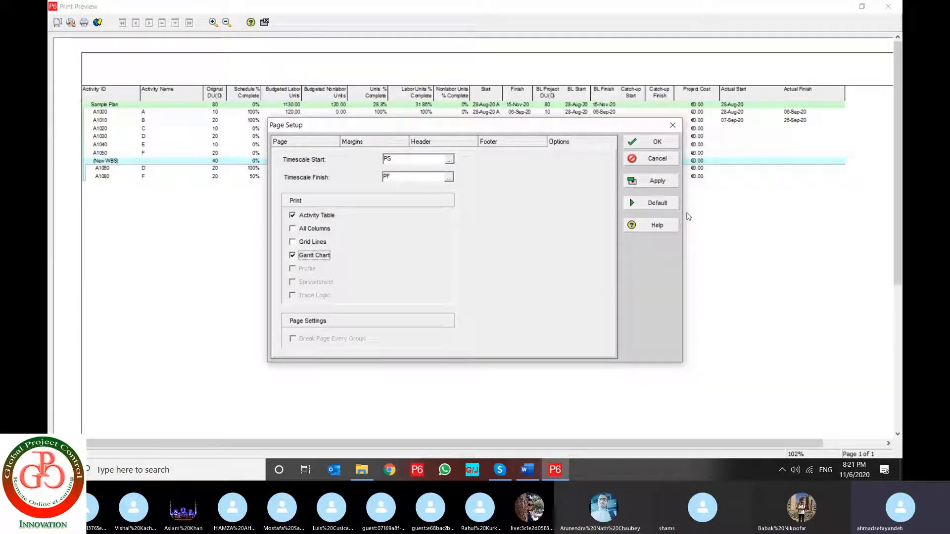
click(656, 182)
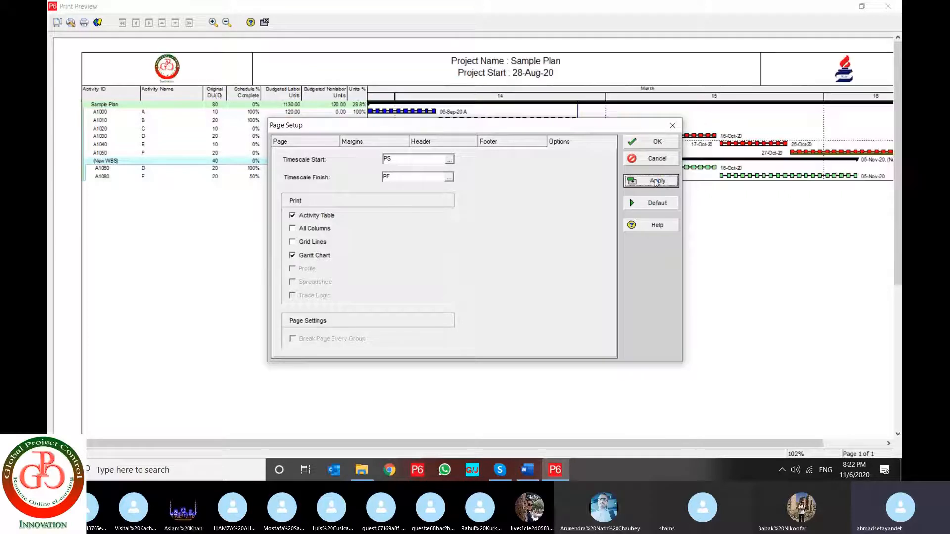
click(650, 143)
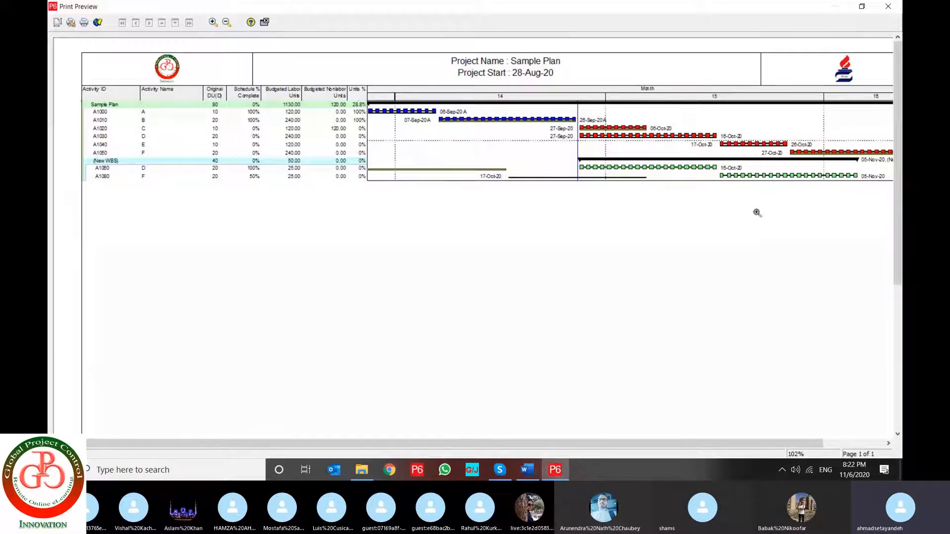
Examine the footer and the overall page layout in the print preview, and close the preview
click(621, 438)
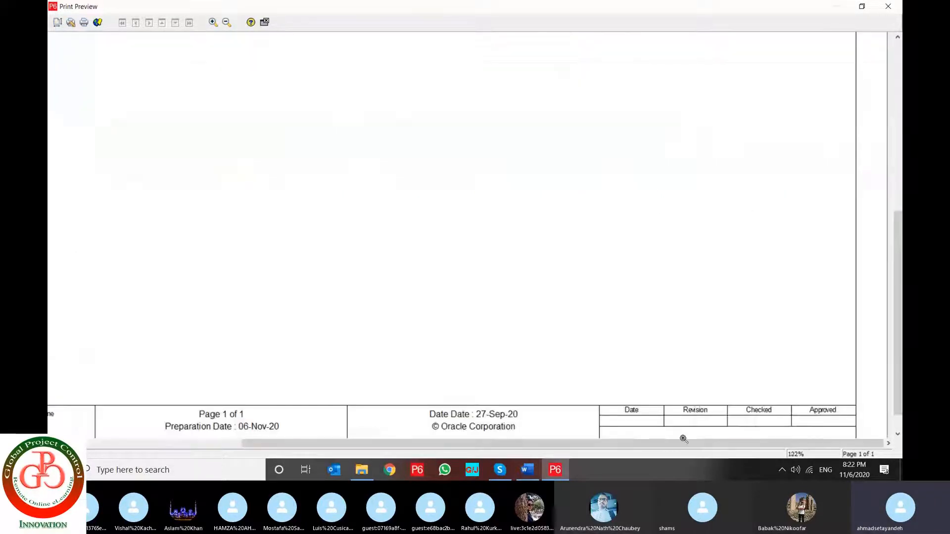
click(227, 23)
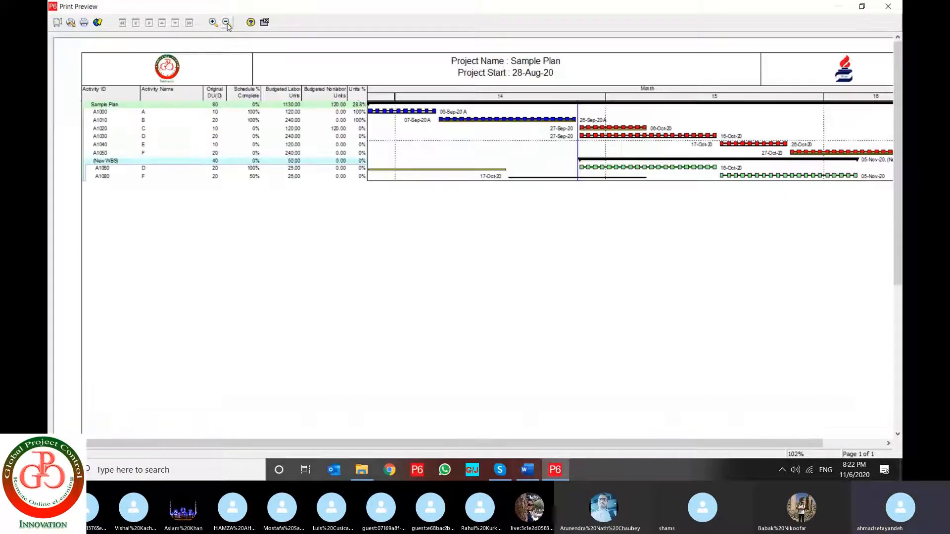
click(227, 24)
click(227, 23)
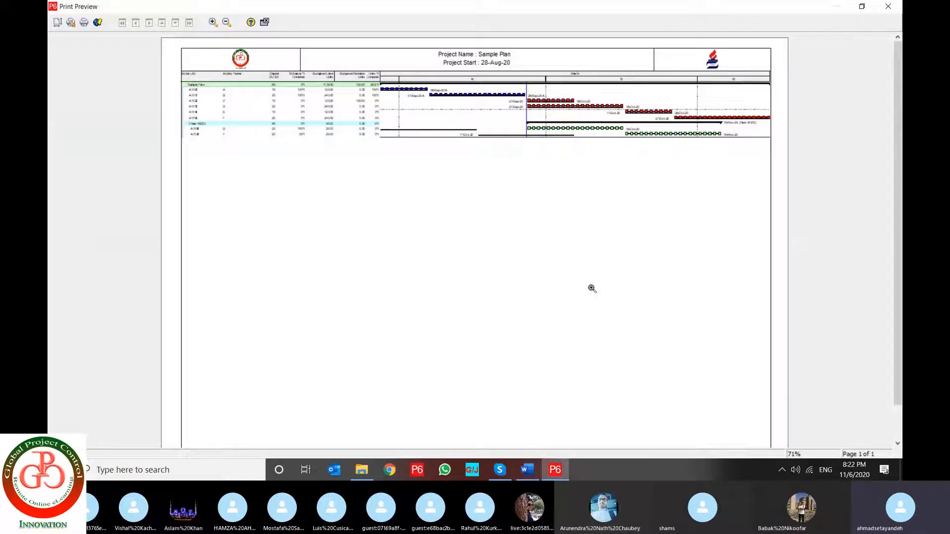
click(888, 6)
click(836, 7)
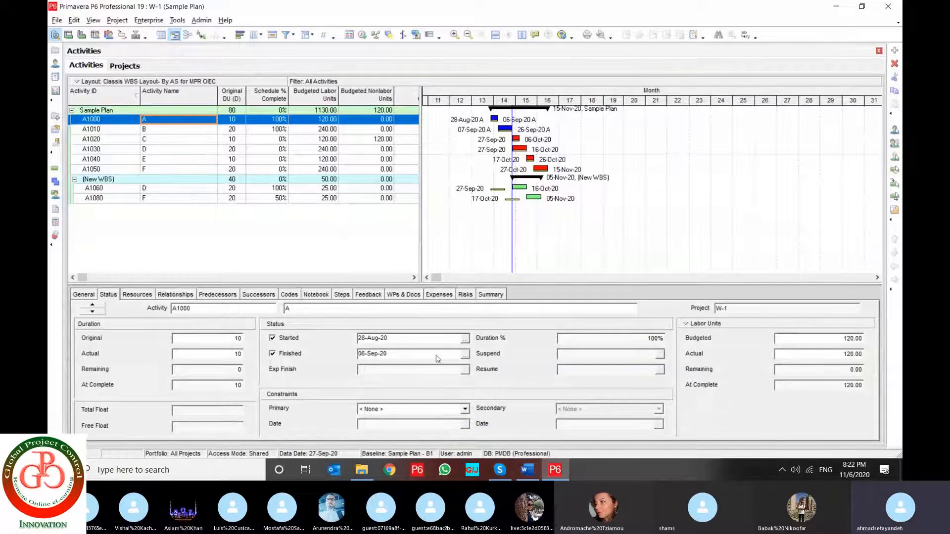
Review the printer, paper size and orientation in the print setup, and accept the settings
mouse_move(509, 476)
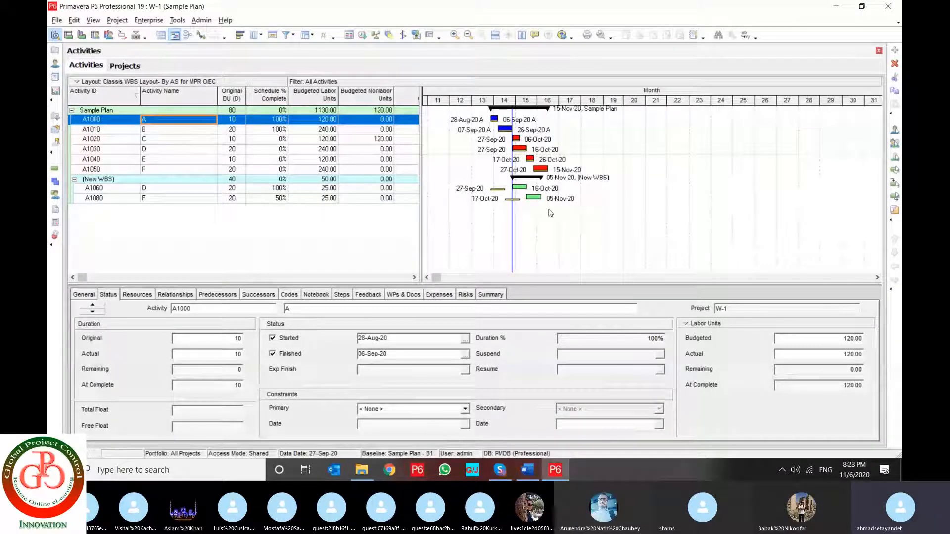
click(57, 19)
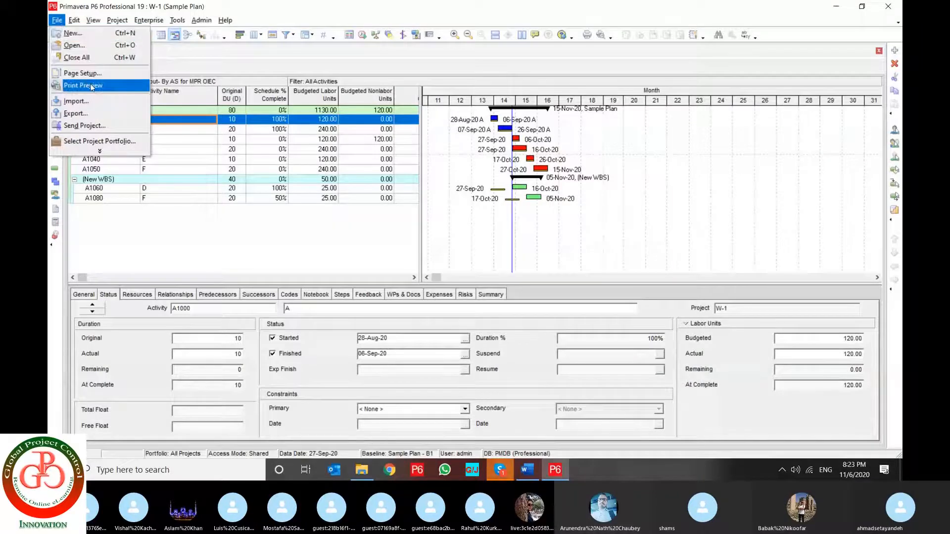
click(103, 152)
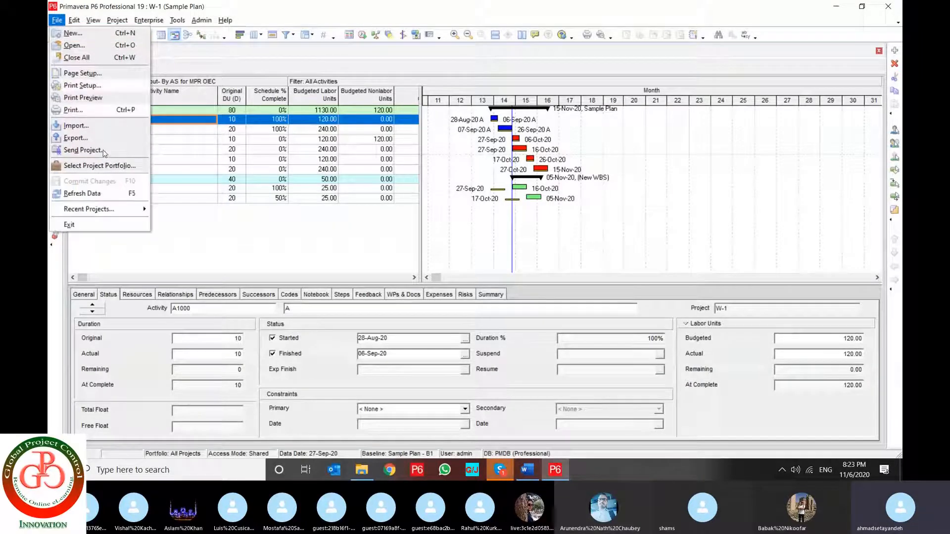
click(99, 84)
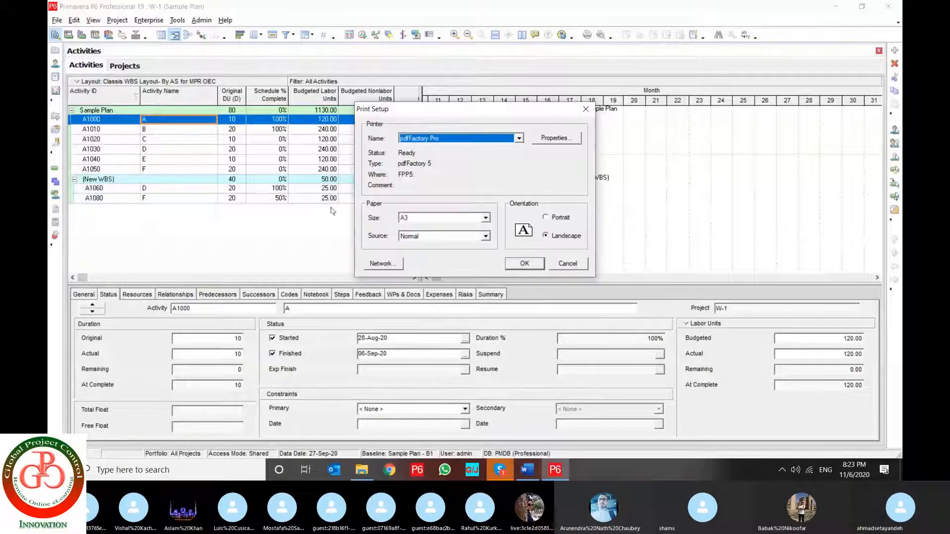
click(524, 263)
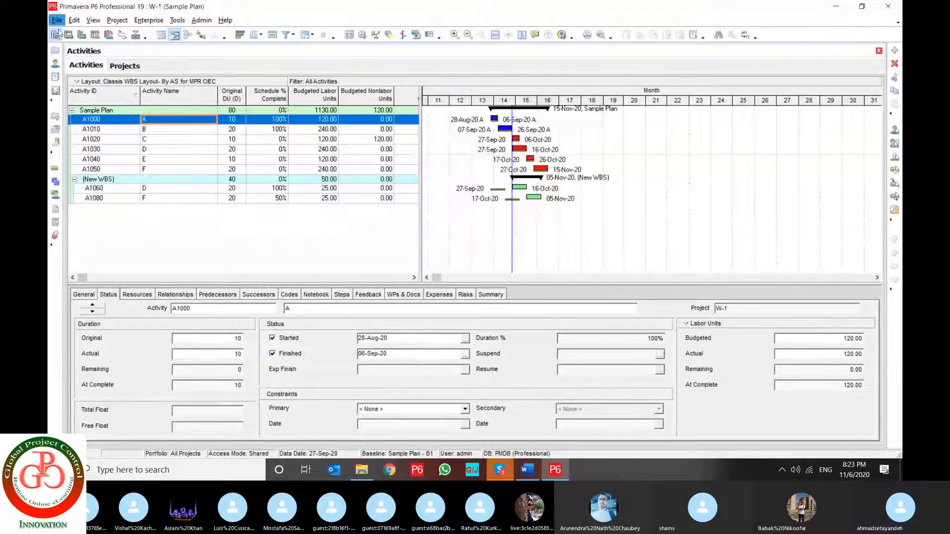
Review the timescale and print options in the page setup, and accept them
click(57, 21)
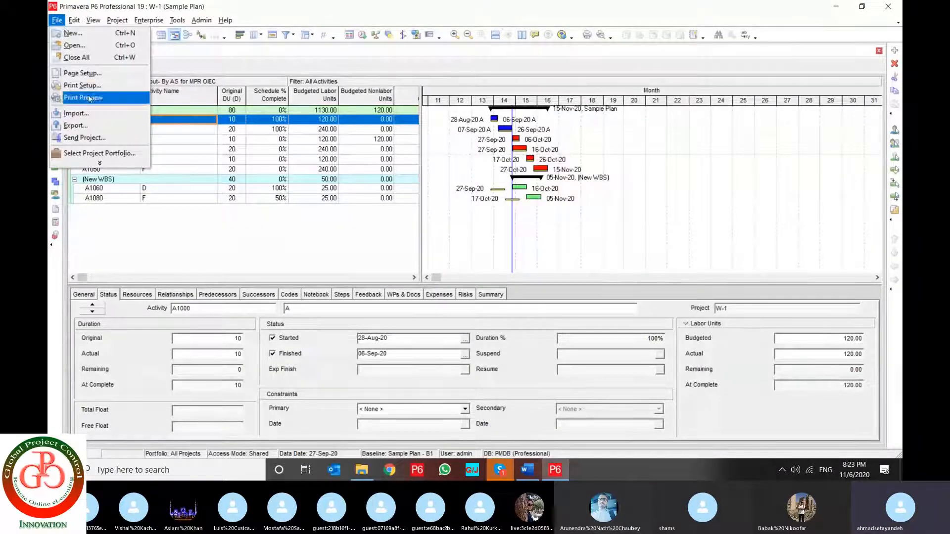
click(109, 78)
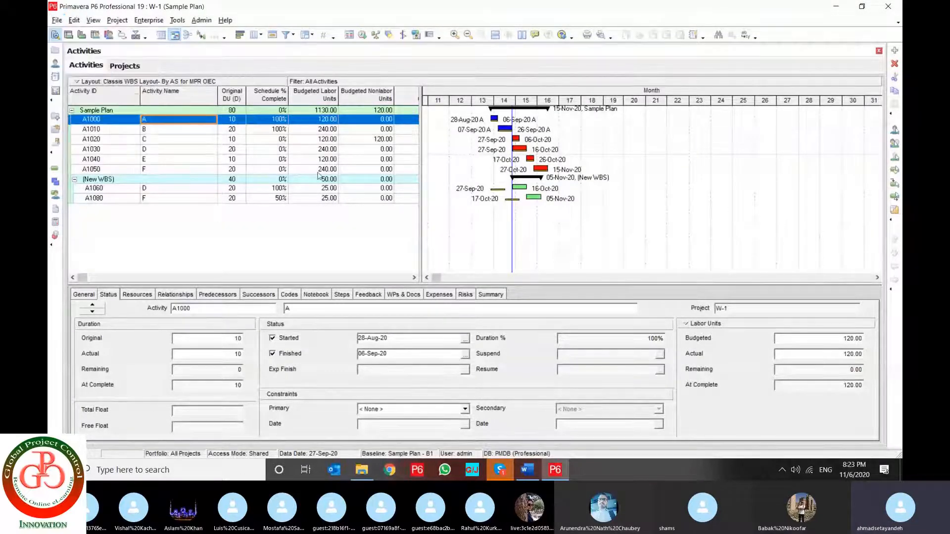
click(575, 145)
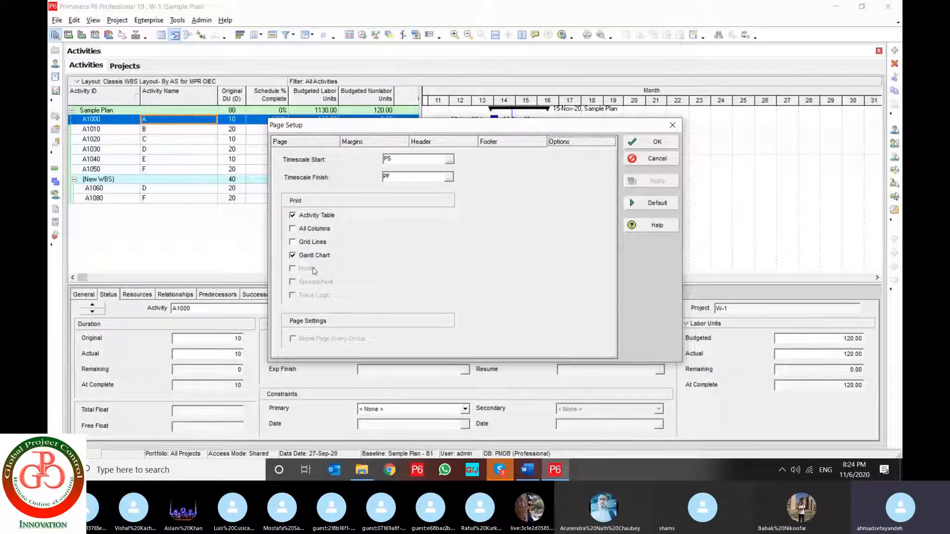
click(657, 143)
Examine the project header and Gantt chart in the print preview, and close the preview
click(57, 20)
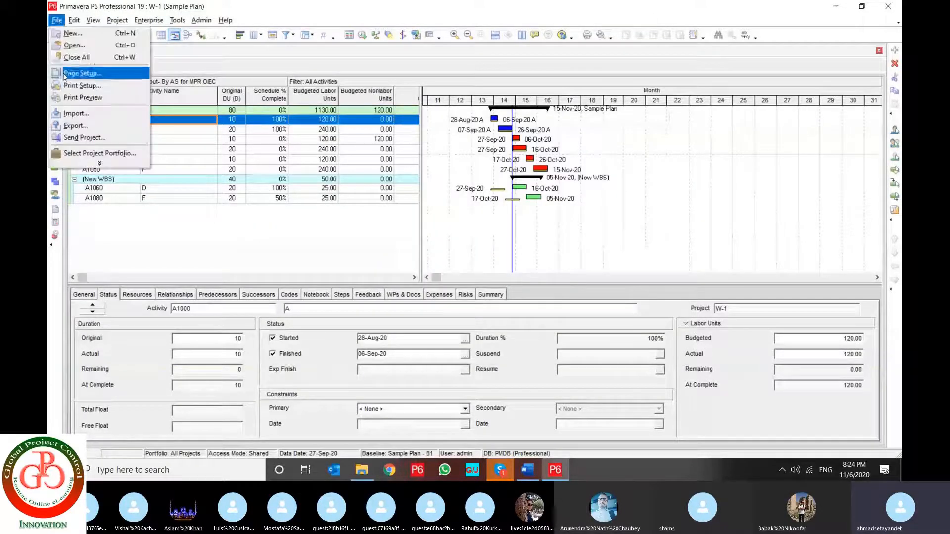
click(82, 97)
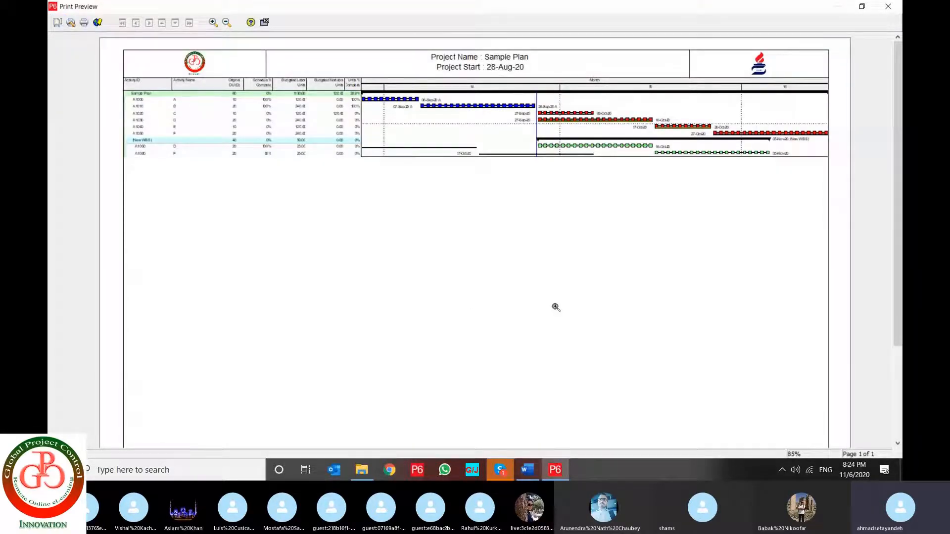
click(267, 23)
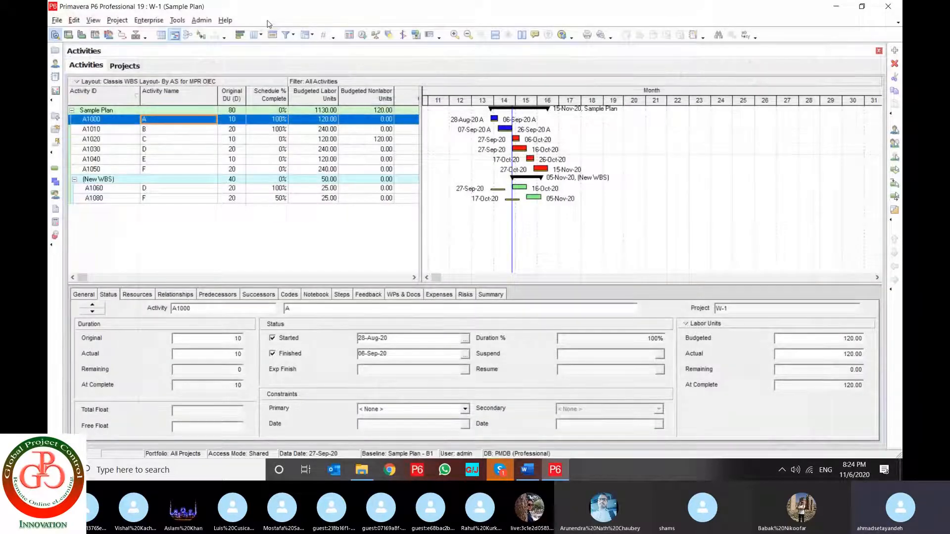
View the print settings from the print preview, cancel printing and close the preview
click(56, 20)
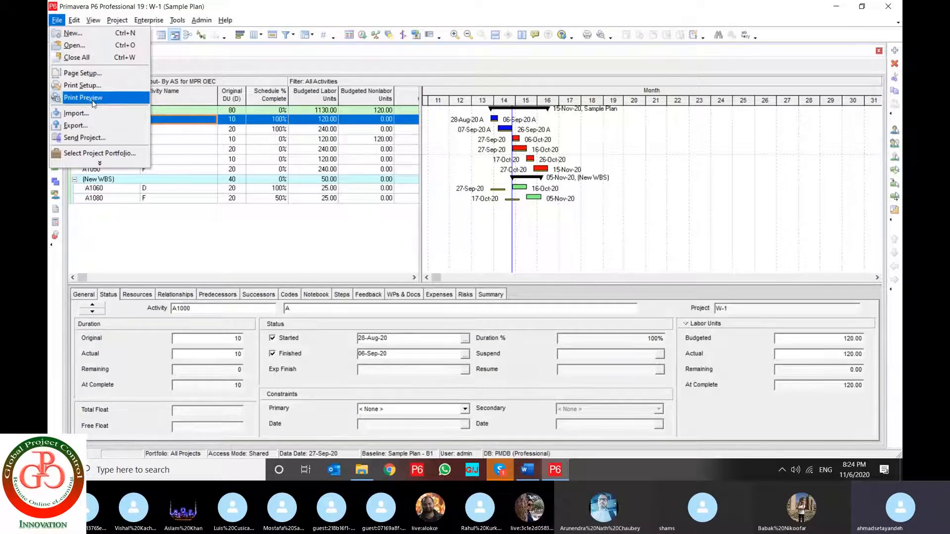
click(93, 102)
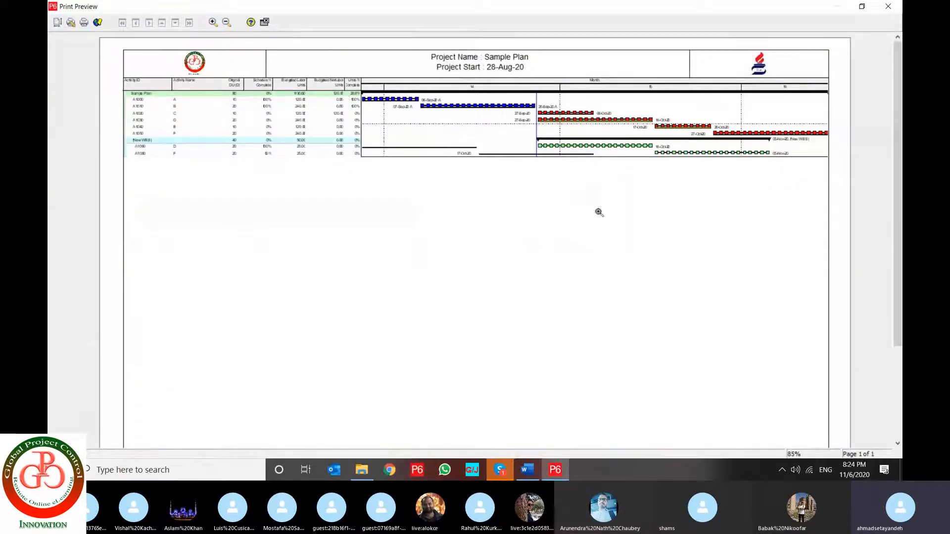
click(84, 23)
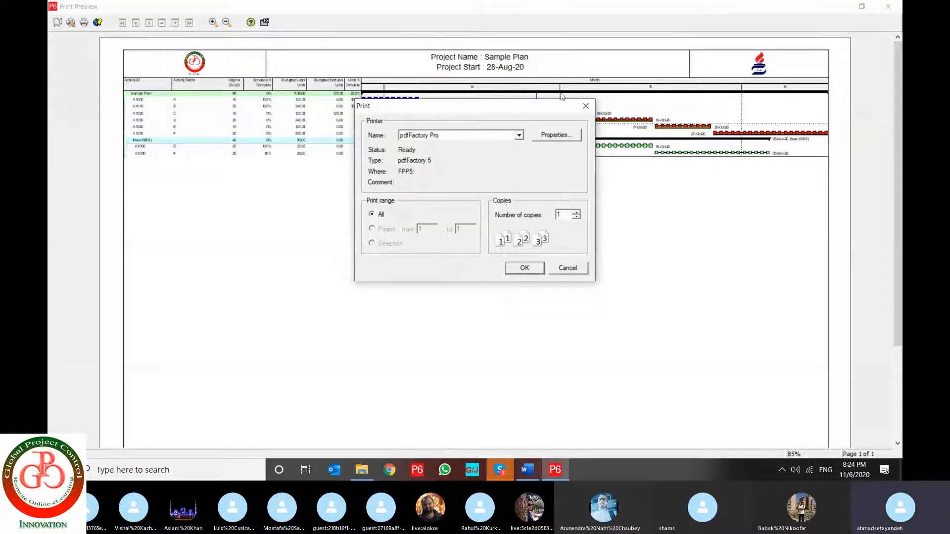
click(567, 268)
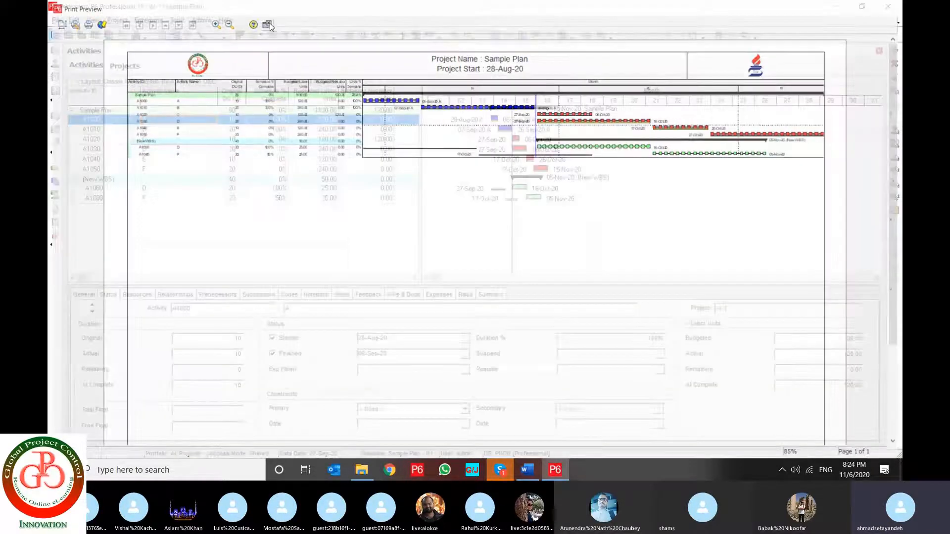
click(265, 22)
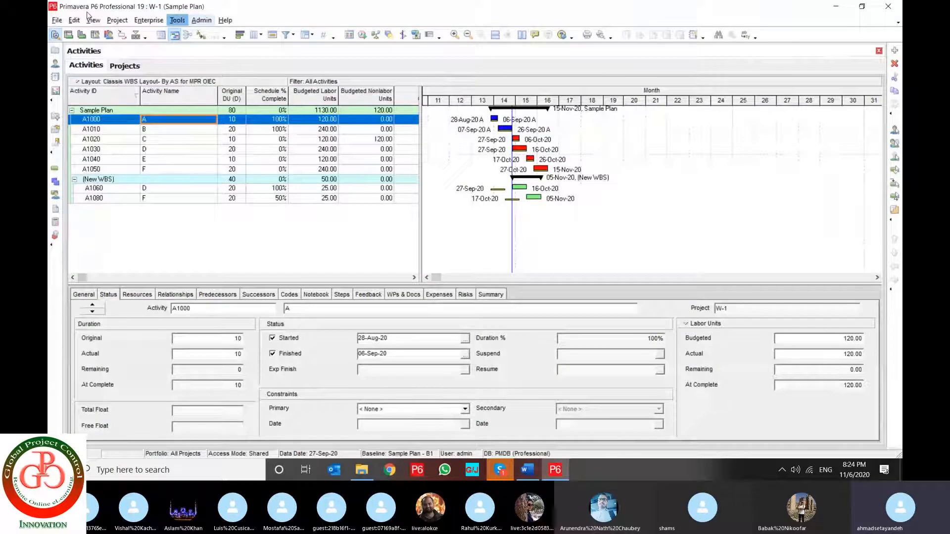
Start a project export and view the versions available for the Primavera PM - (XER) format
click(57, 20)
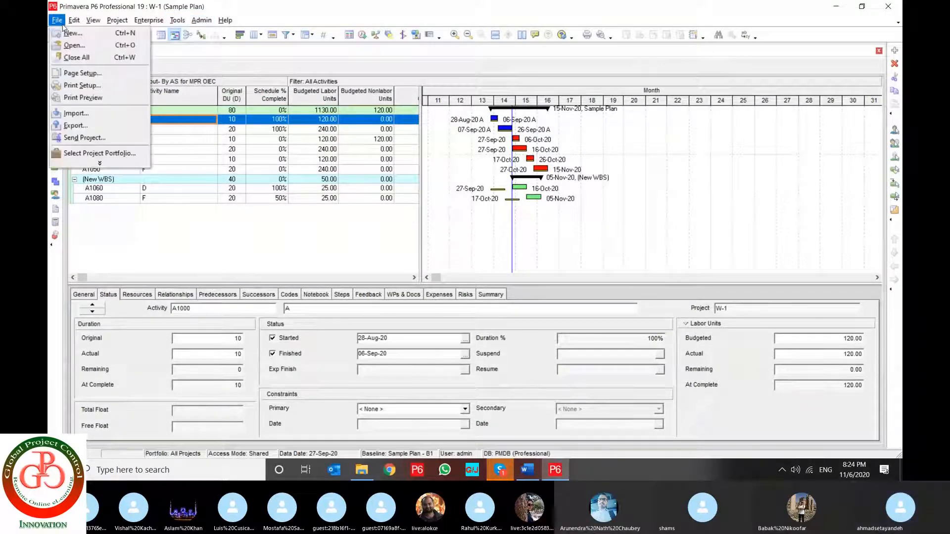
click(92, 163)
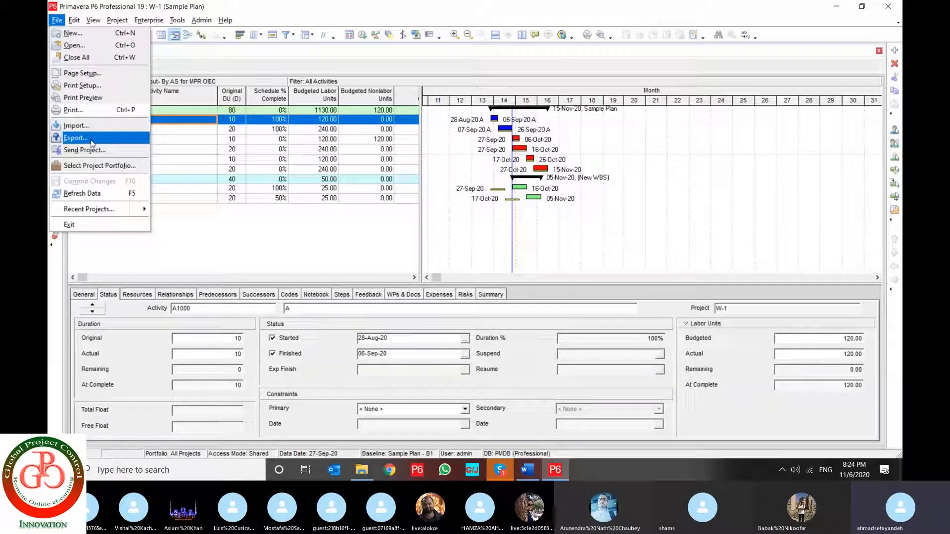
click(91, 143)
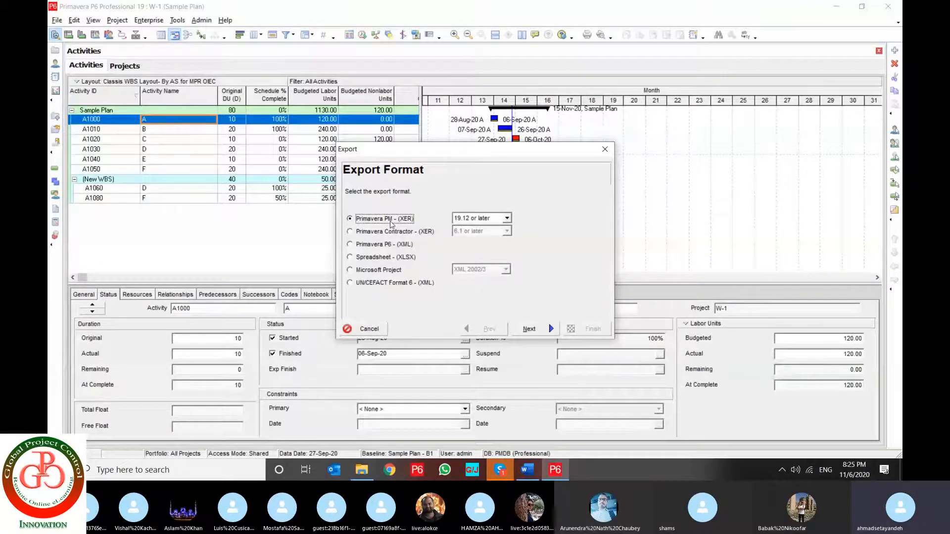
click(506, 218)
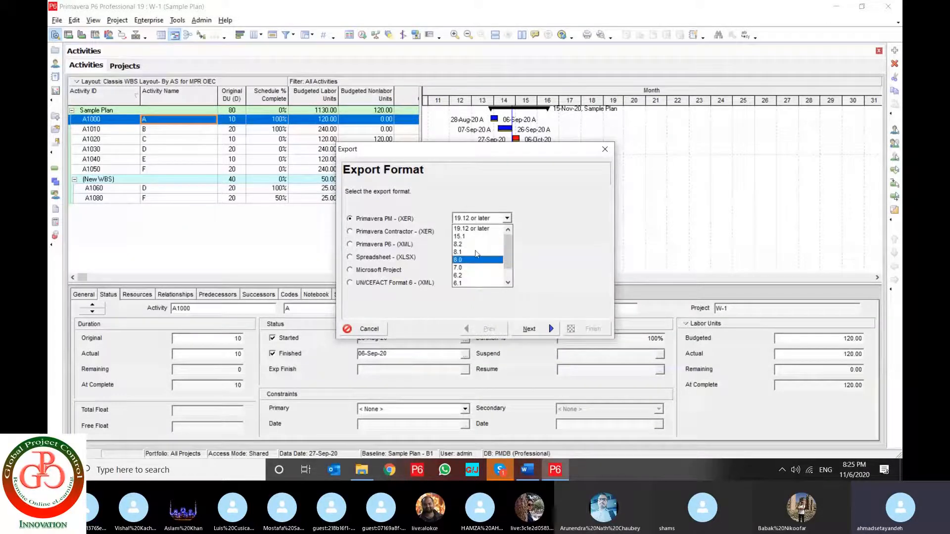
click(529, 248)
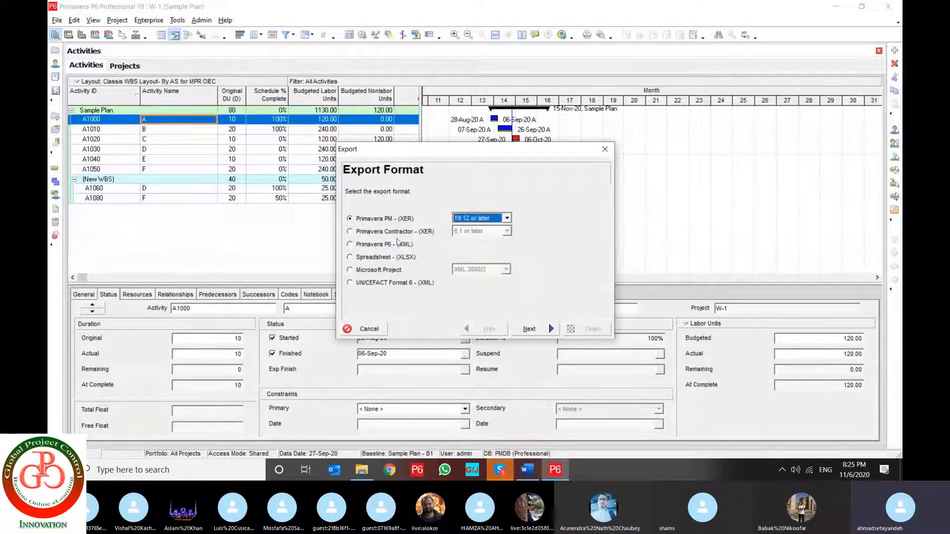
Try the Primavera Contractor - (XER) and Primavera P6 - (XML) export formats, view the XML file options and return to the format selection
click(389, 232)
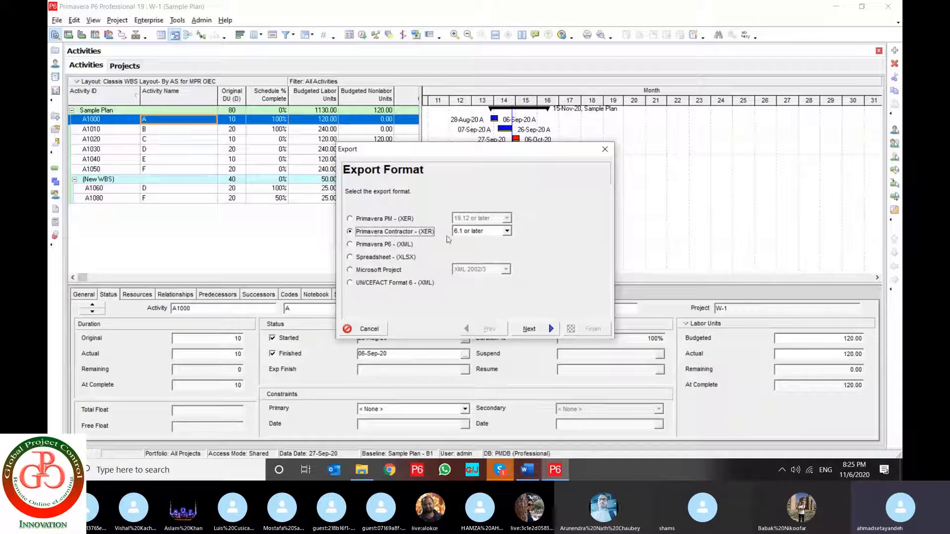
click(485, 232)
click(485, 237)
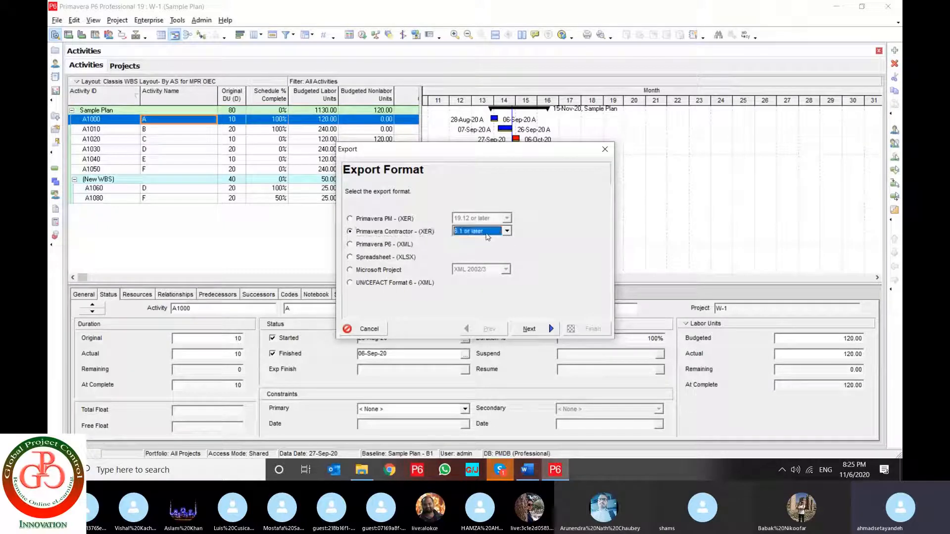
click(368, 244)
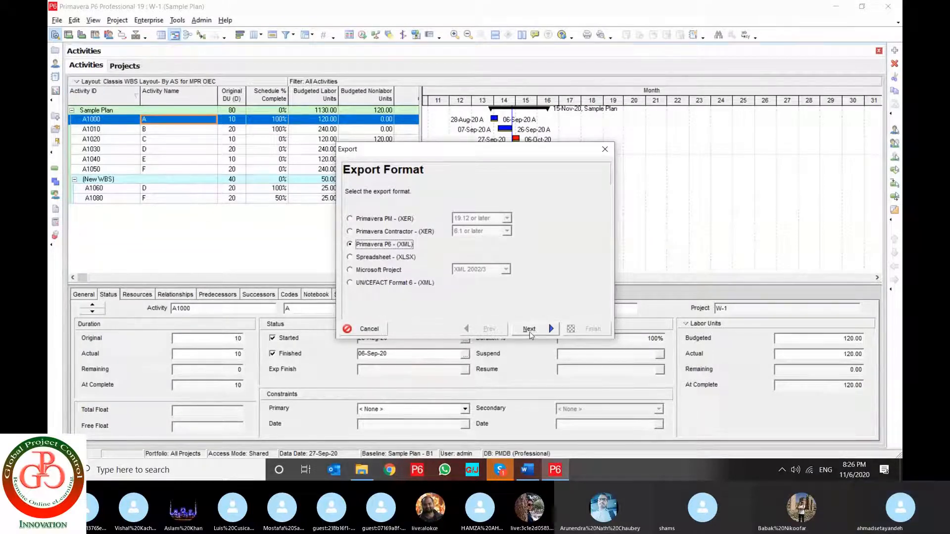
click(530, 330)
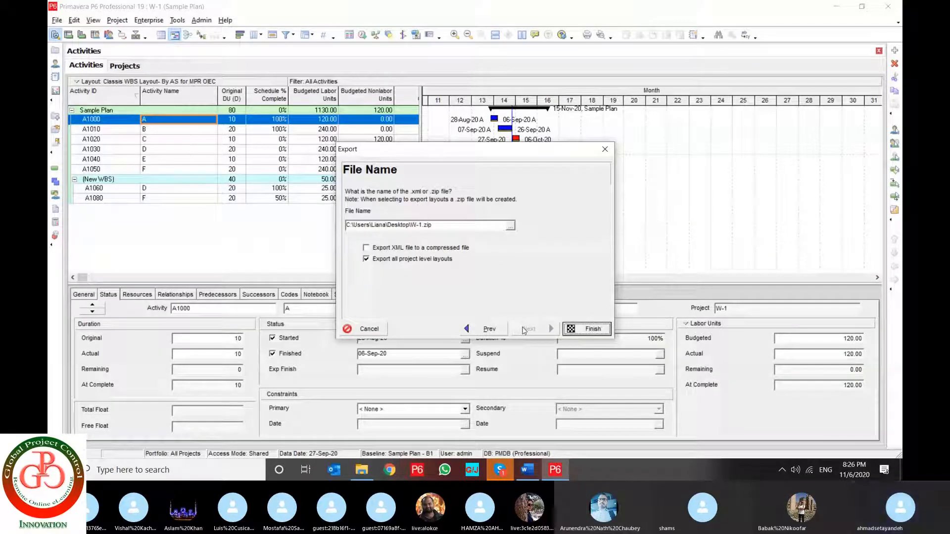
click(489, 329)
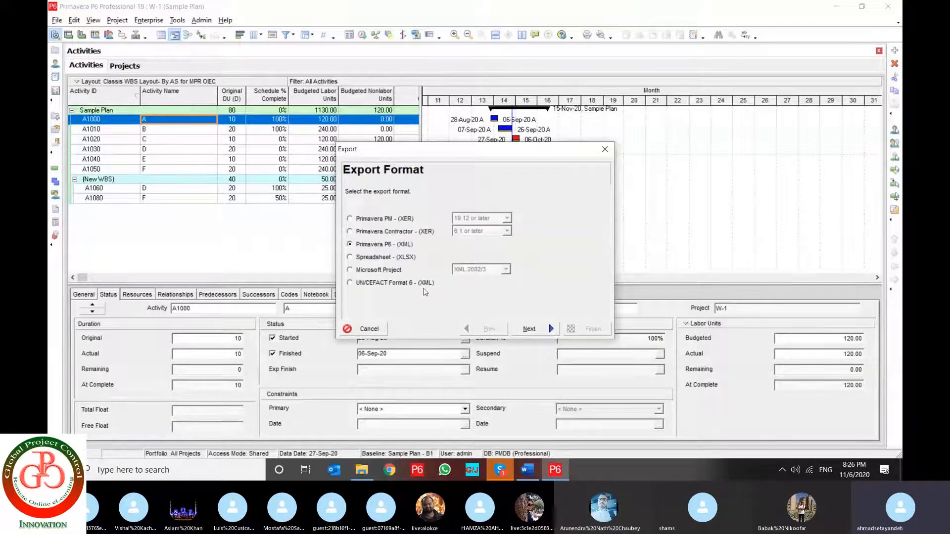
Try the Spreadsheet - (XLSX) and Microsoft Project export formats, and view the versions available for Microsoft Project
click(381, 258)
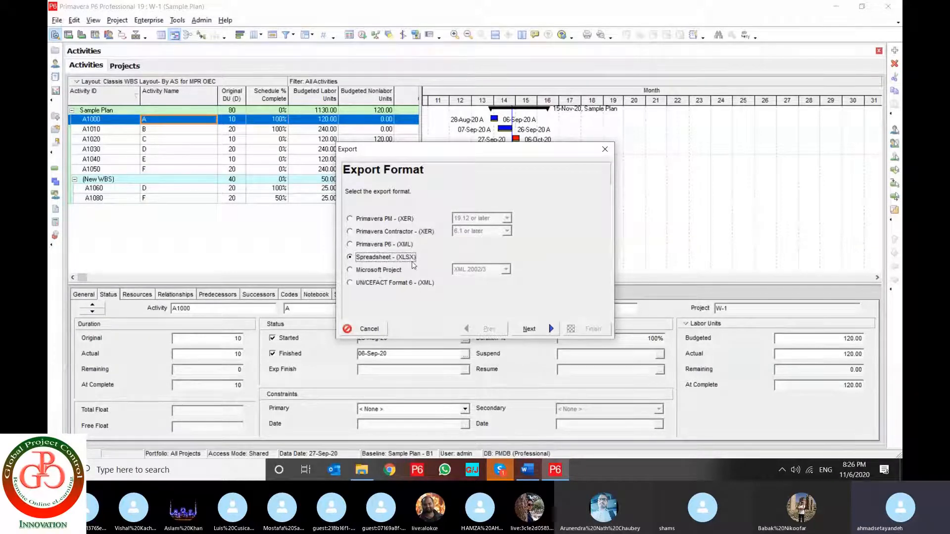
click(376, 272)
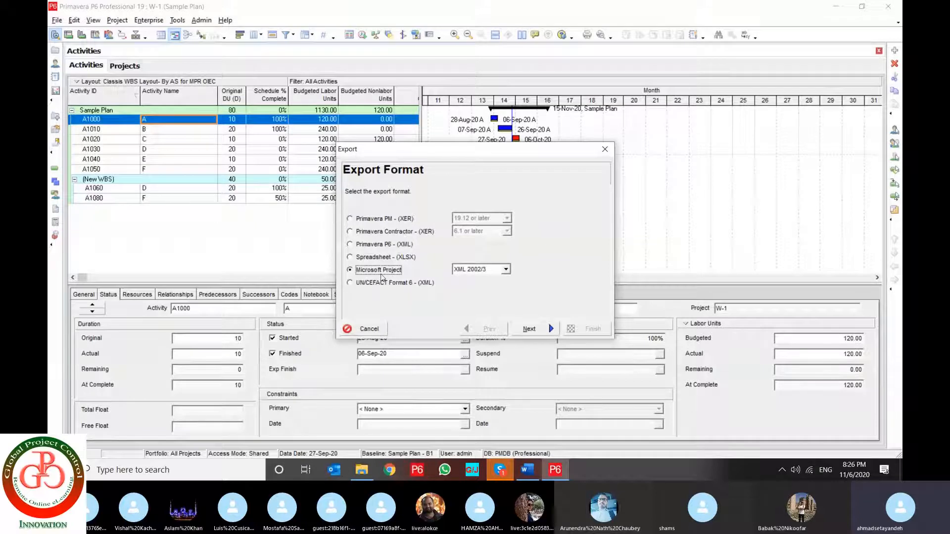
click(480, 270)
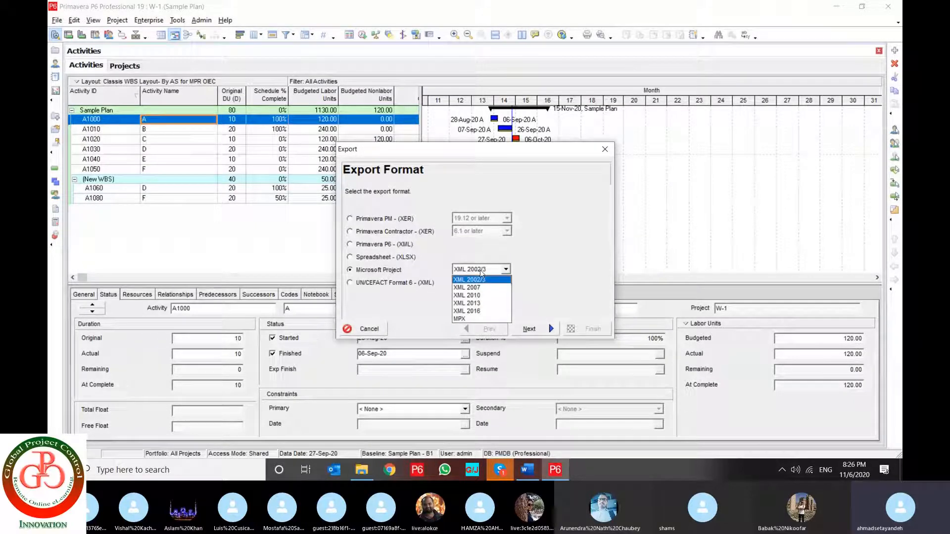
click(480, 272)
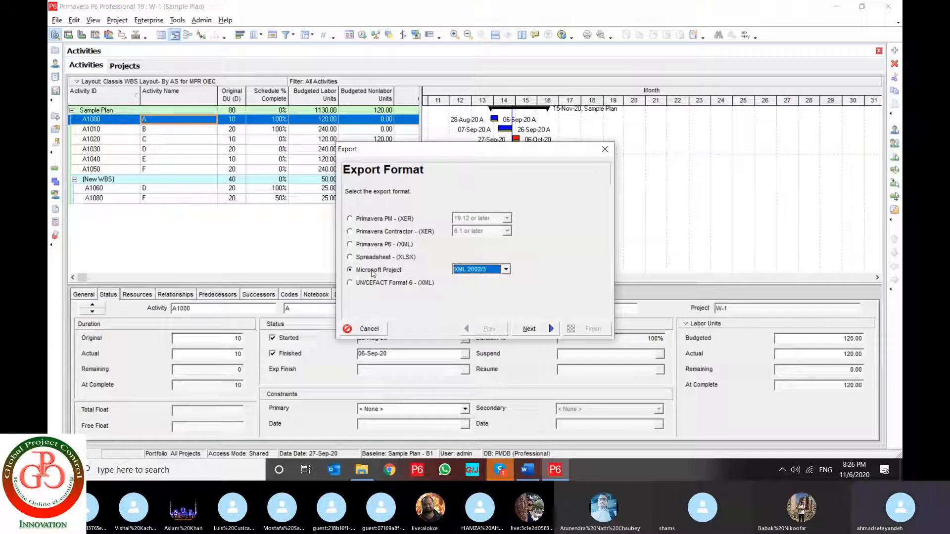
Set the export format to Primavera PM - (XER) with Project as the data type, and continue with project W-1 to the file name
click(368, 219)
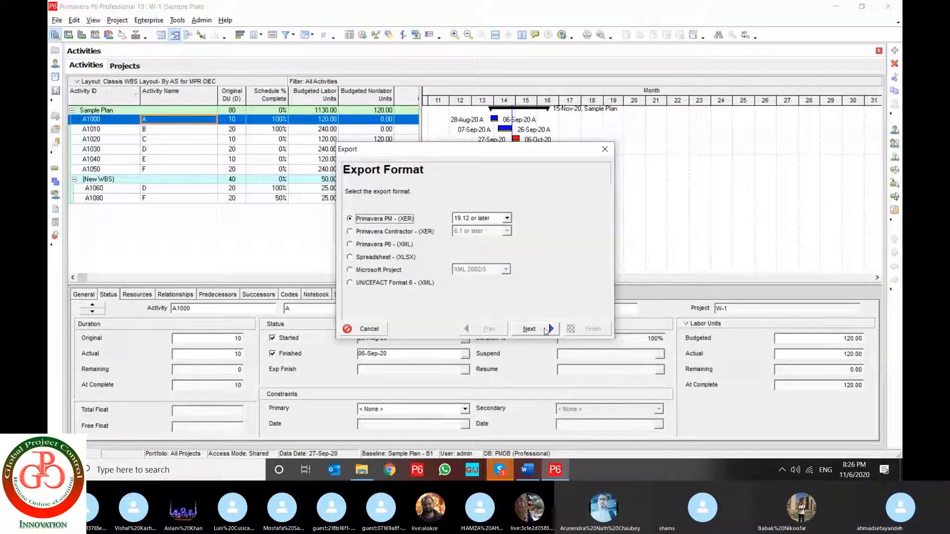
click(546, 329)
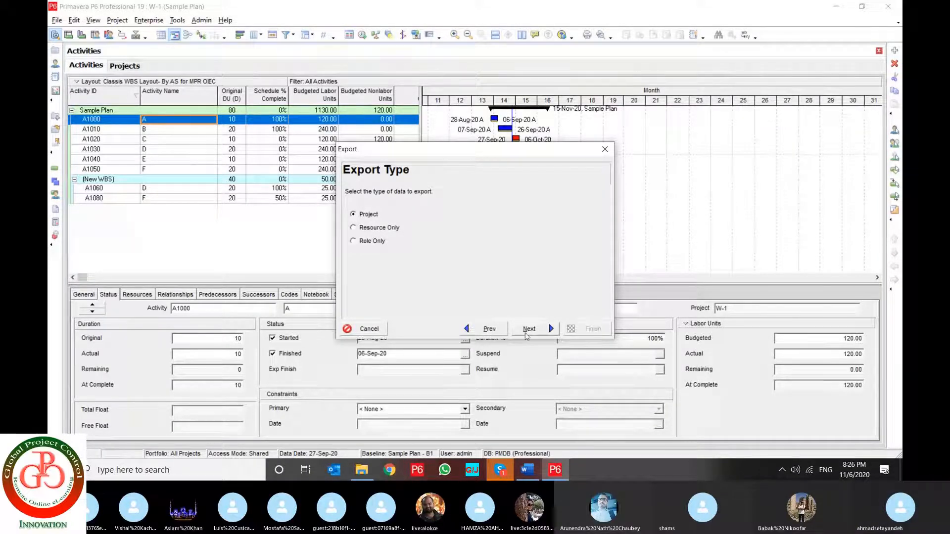
click(527, 332)
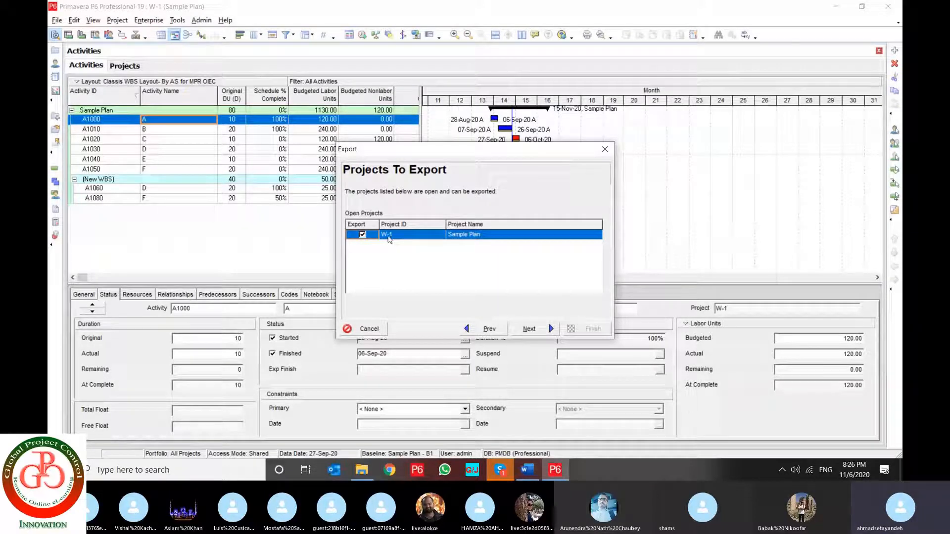
click(492, 239)
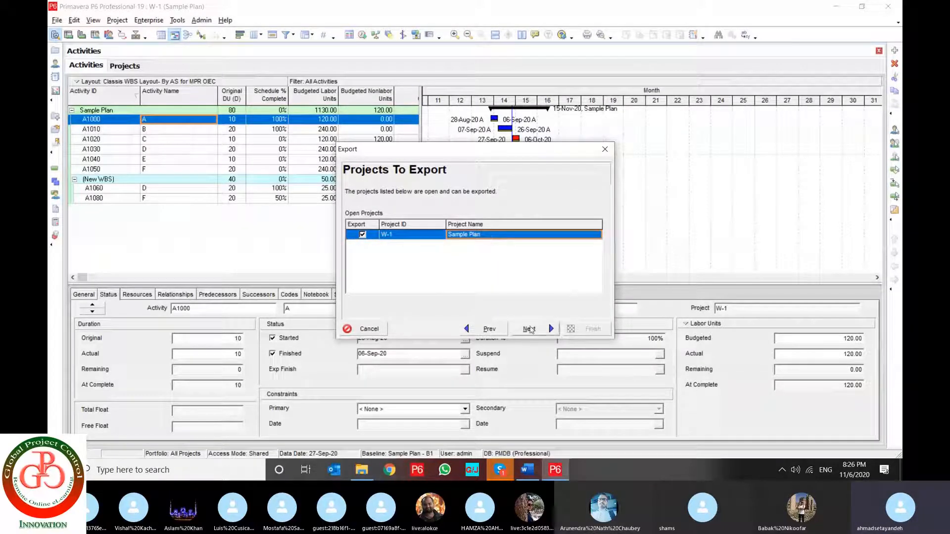
click(545, 333)
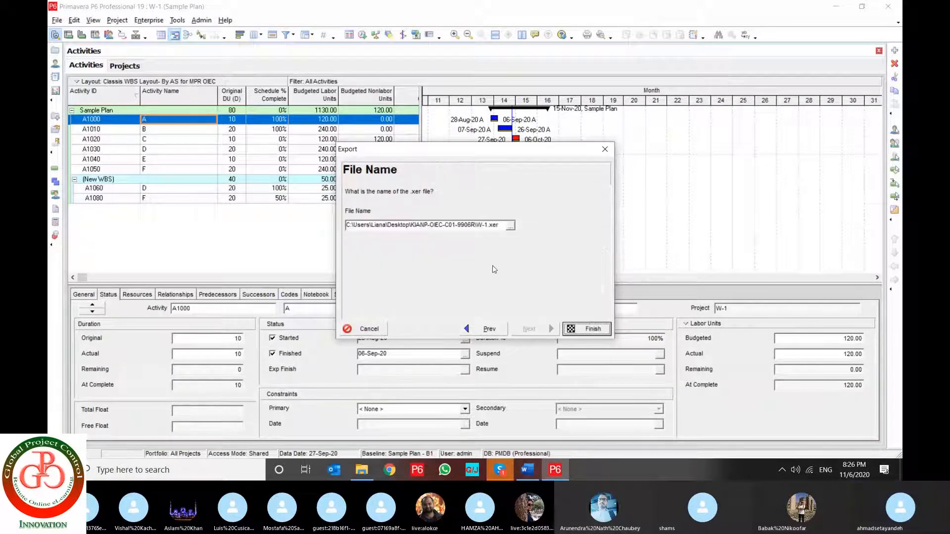
Save the export file to the Desktop as W-1 in XER format and finish the export
click(510, 226)
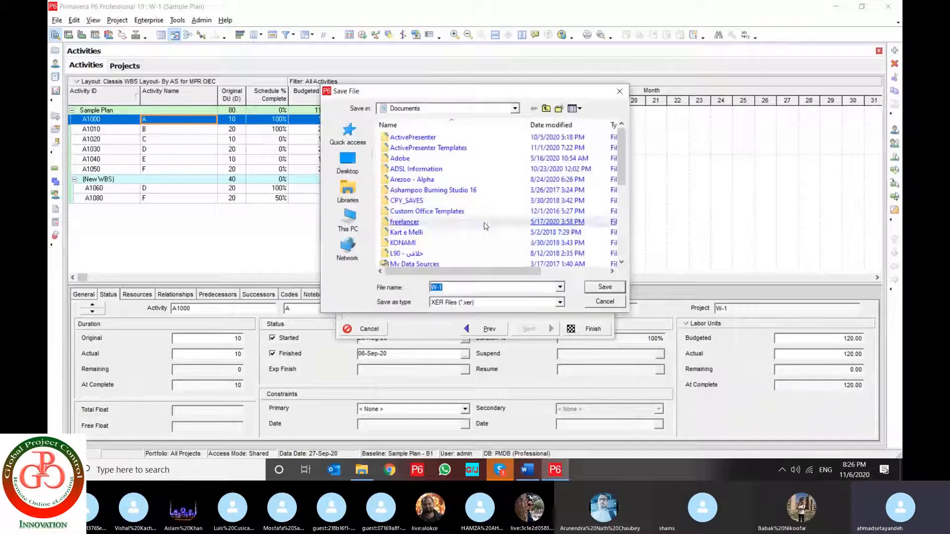
click(347, 163)
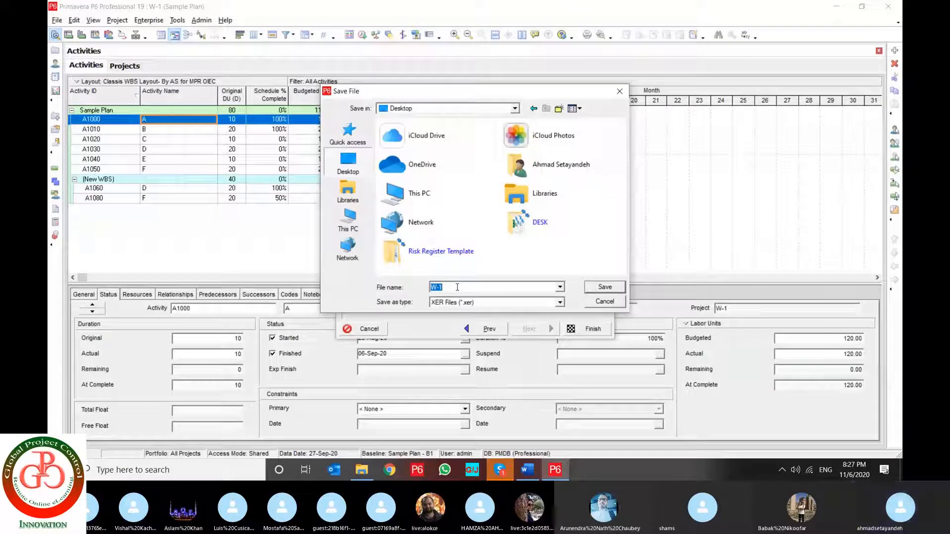
click(605, 288)
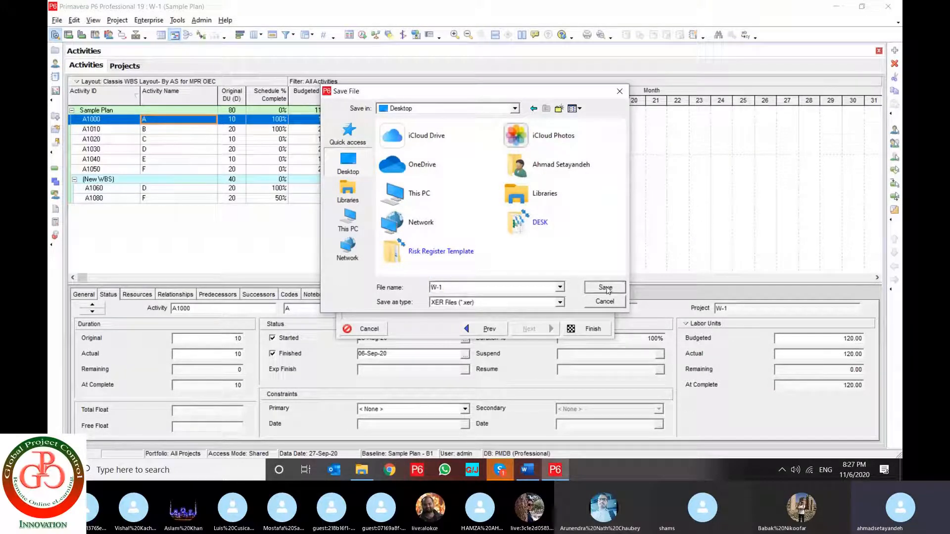
click(583, 329)
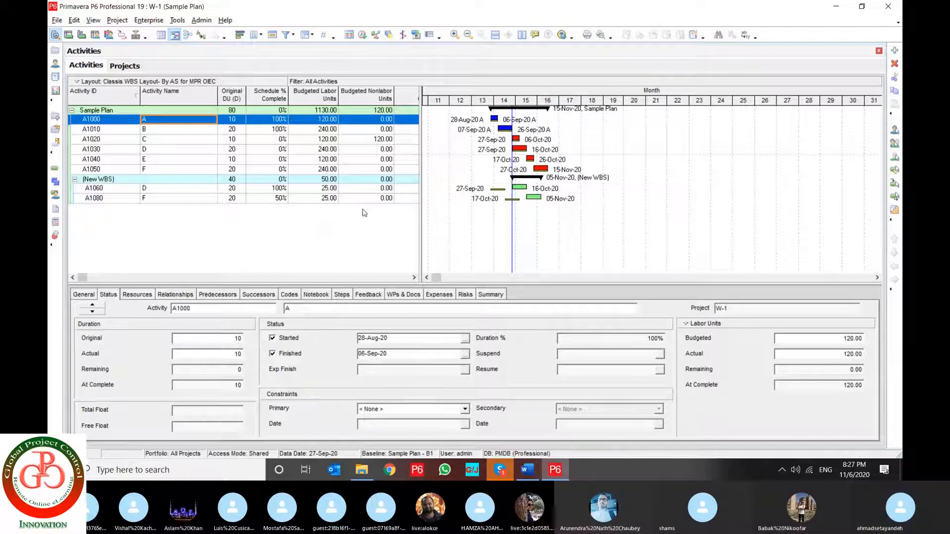
Start a project import, try the Microsoft Project format and view the file types available for it
click(97, 178)
key(alt+f)
click(99, 163)
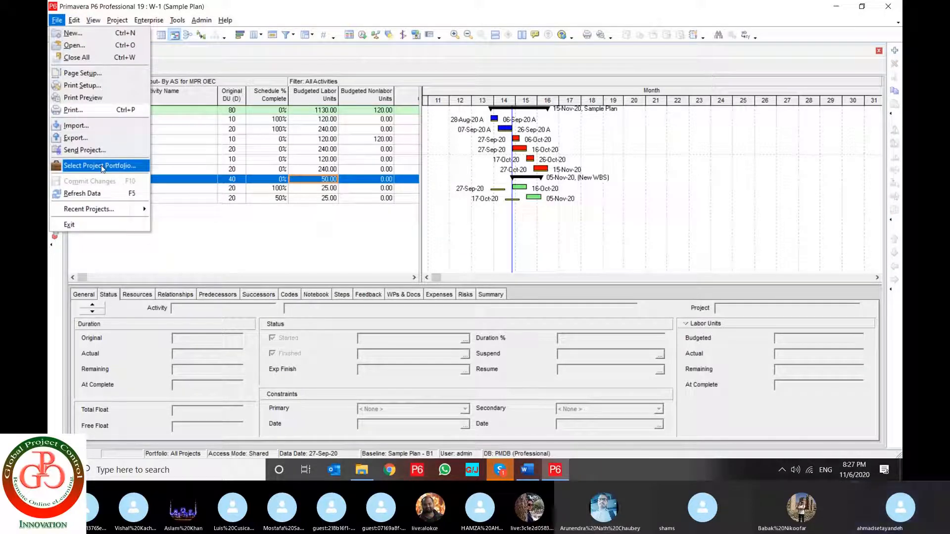
click(97, 129)
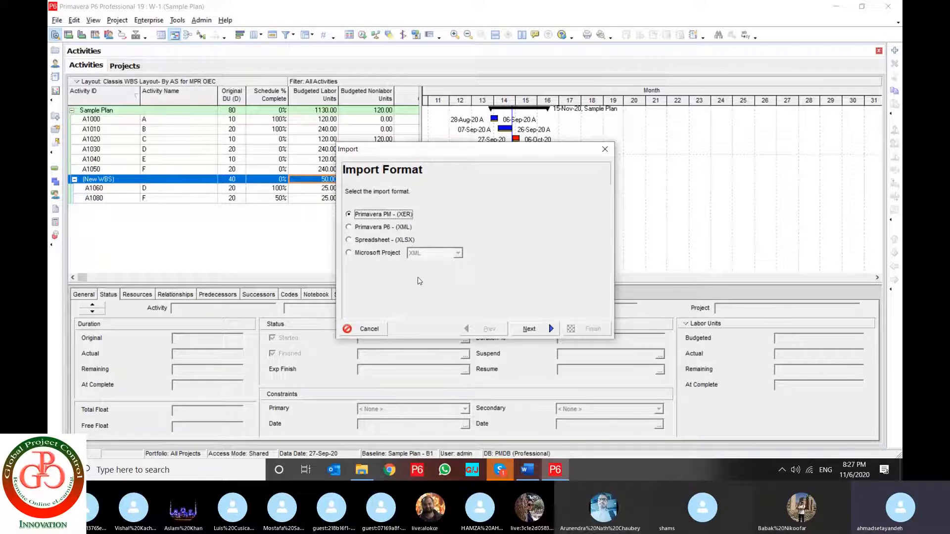
click(366, 255)
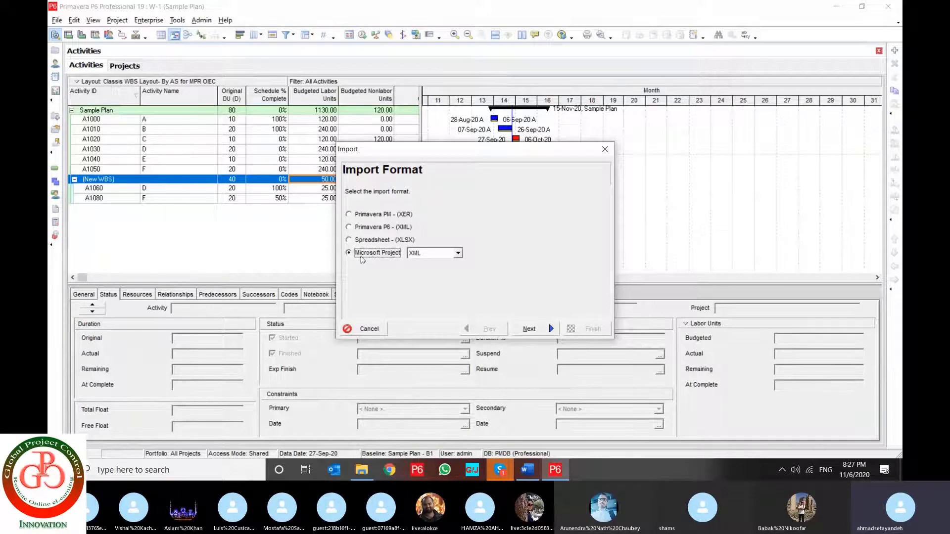
click(431, 254)
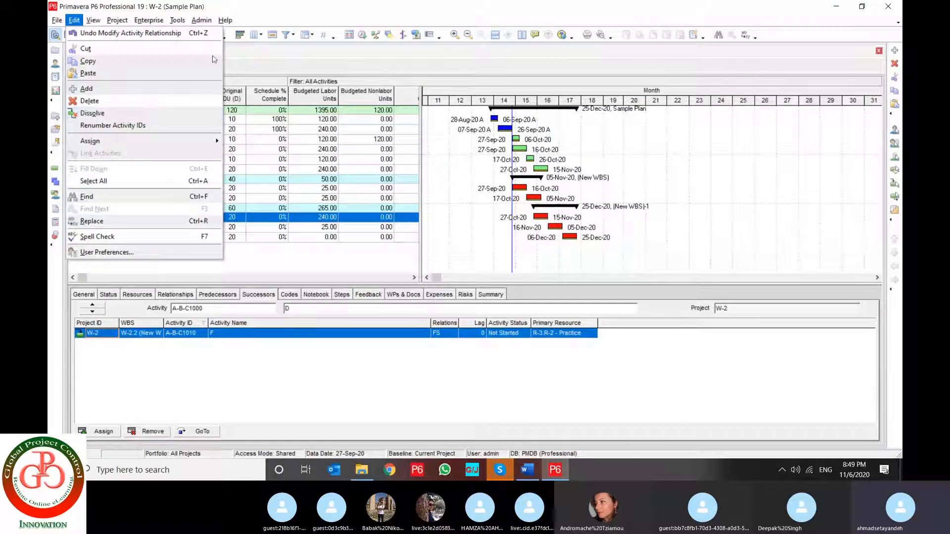
View the predecessors of activity A-B-C1000 (D) in (New WBS)-1 and reschedule project W-2
click(148, 218)
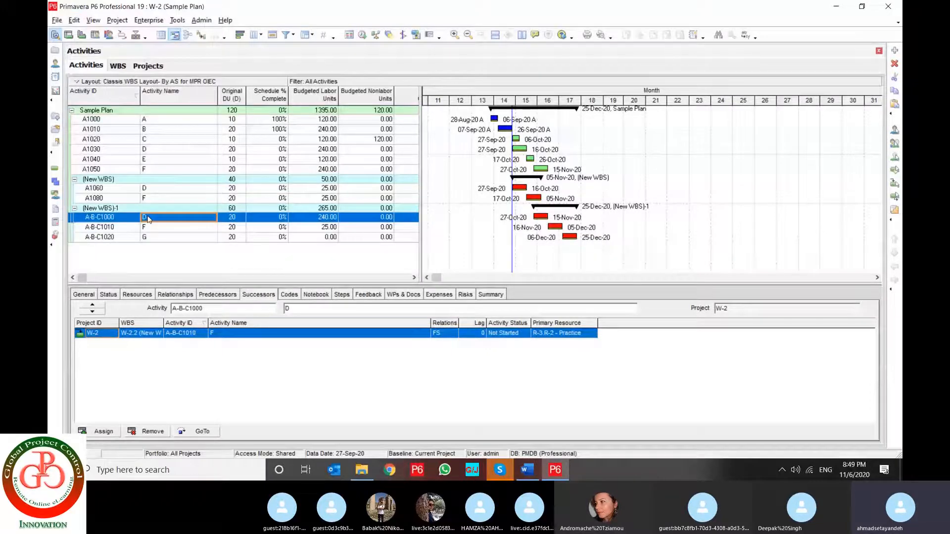
click(222, 295)
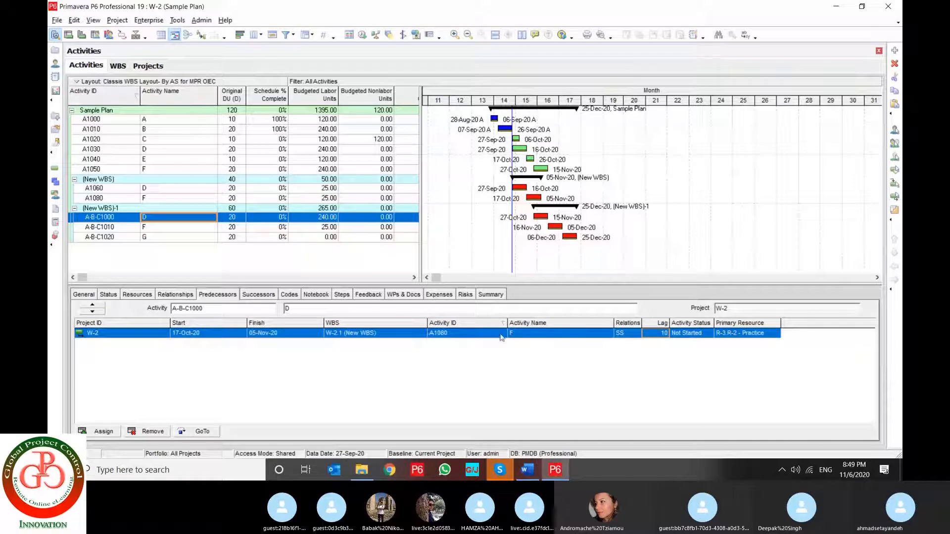
click(363, 35)
key(Return)
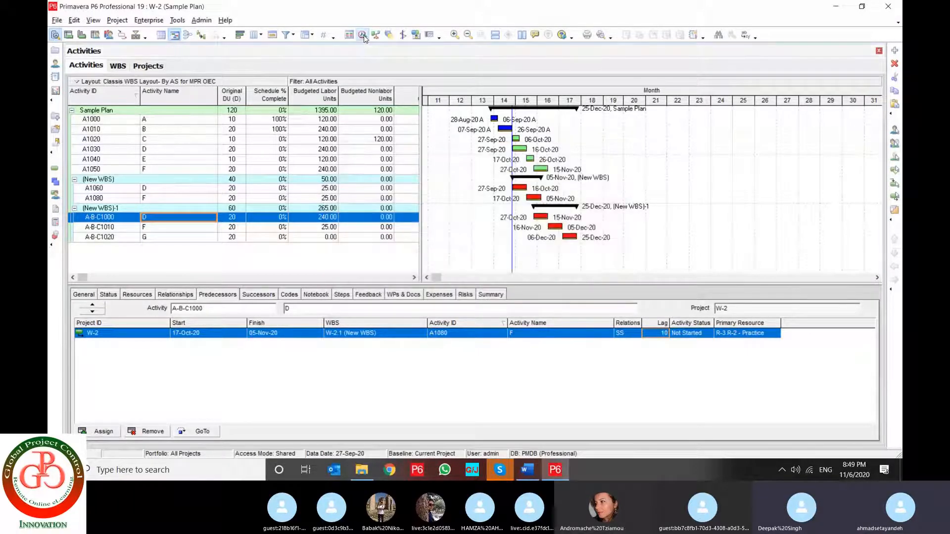
Dissolve activity A-B-C1000 in (New WBS)-1 and reschedule the project with data date 27-Sep-20
click(74, 20)
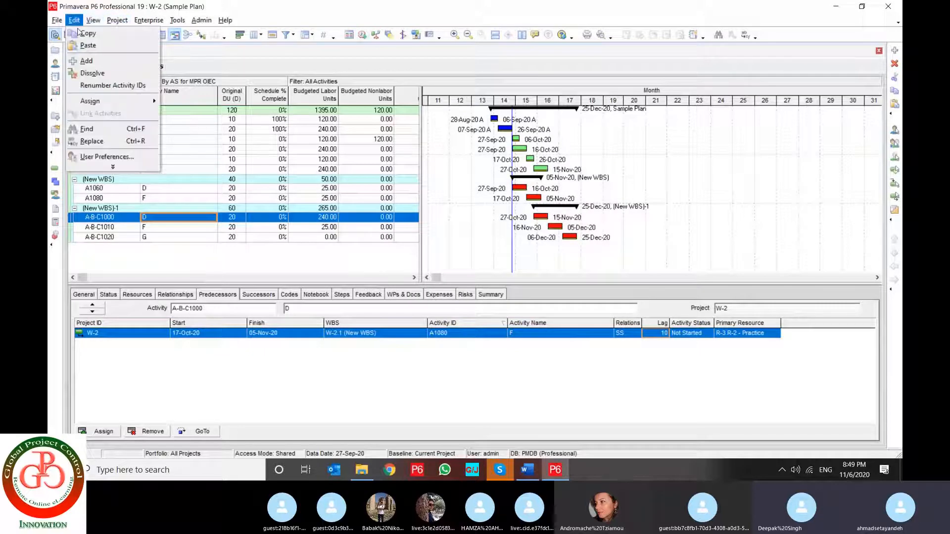
click(131, 72)
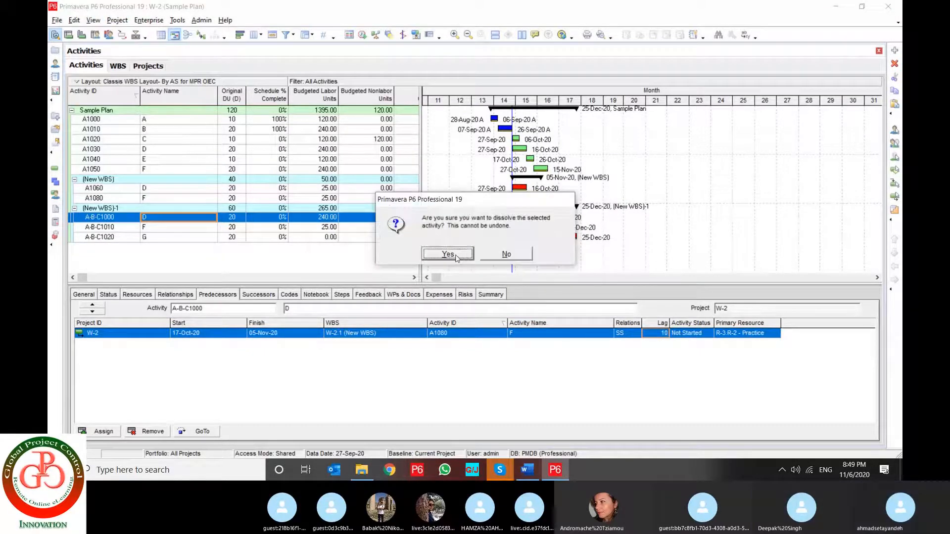
click(456, 257)
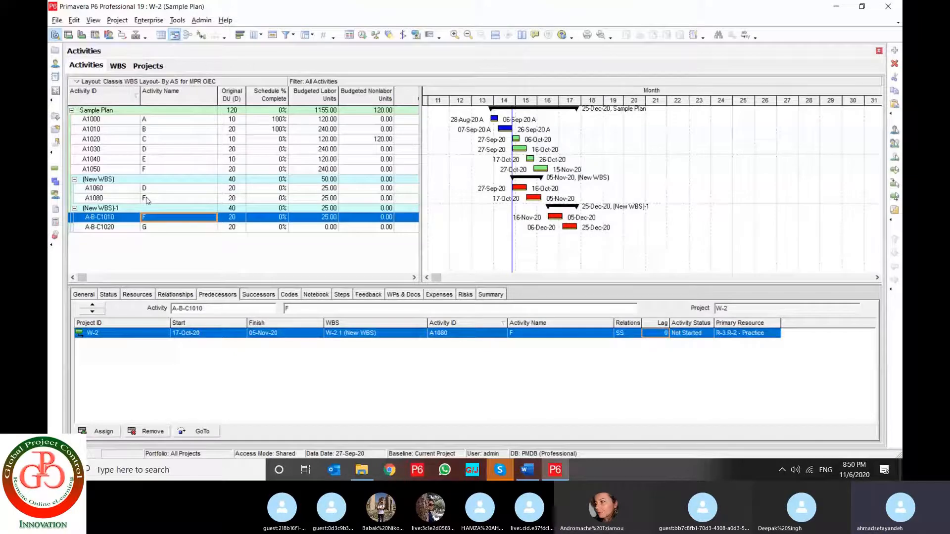
click(362, 35)
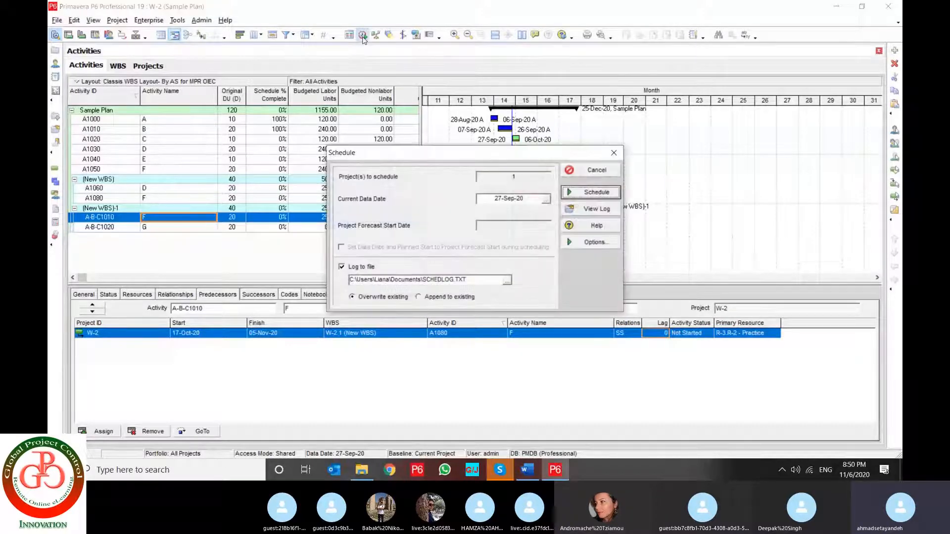
key(Return)
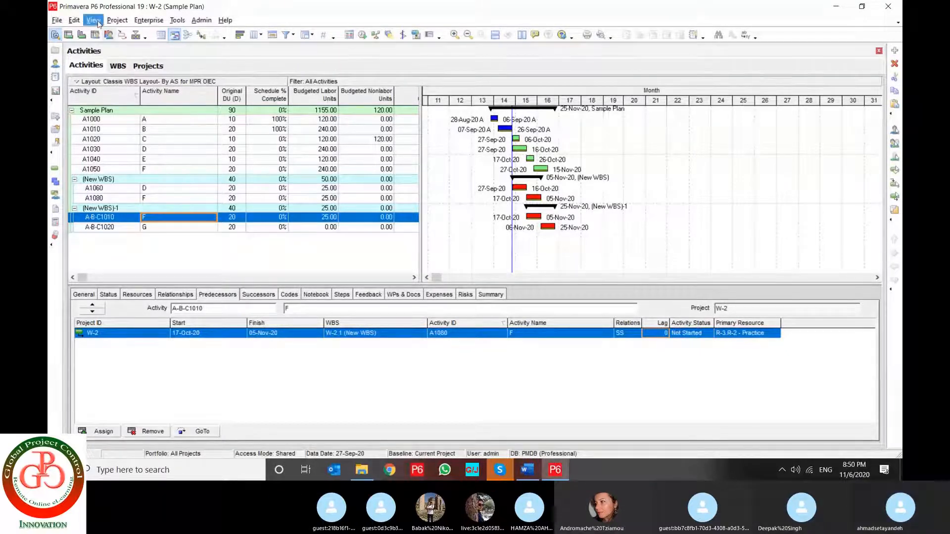
click(74, 20)
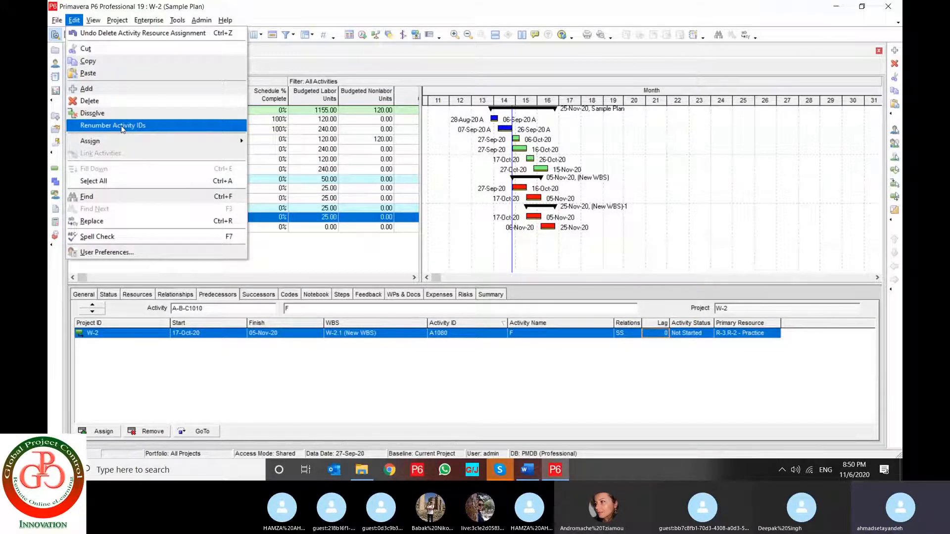
key(Escape)
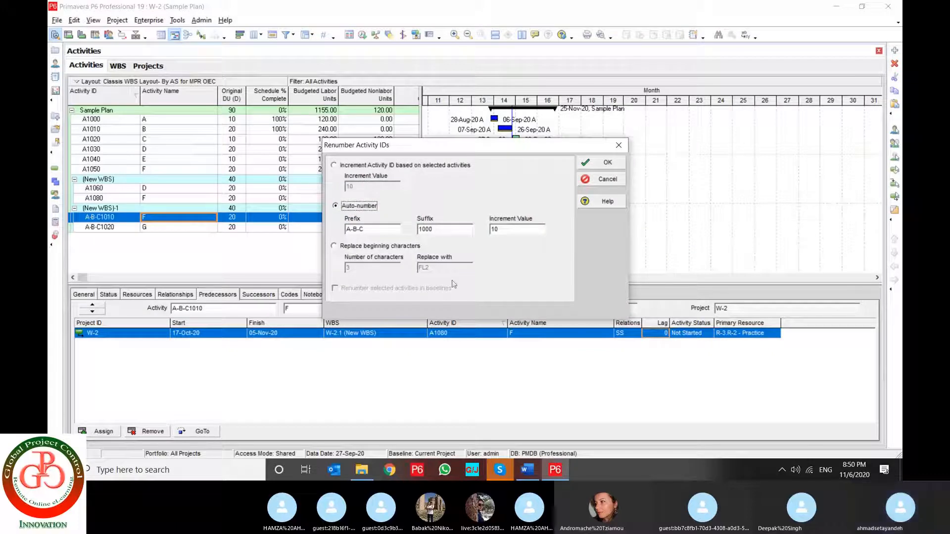
click(603, 180)
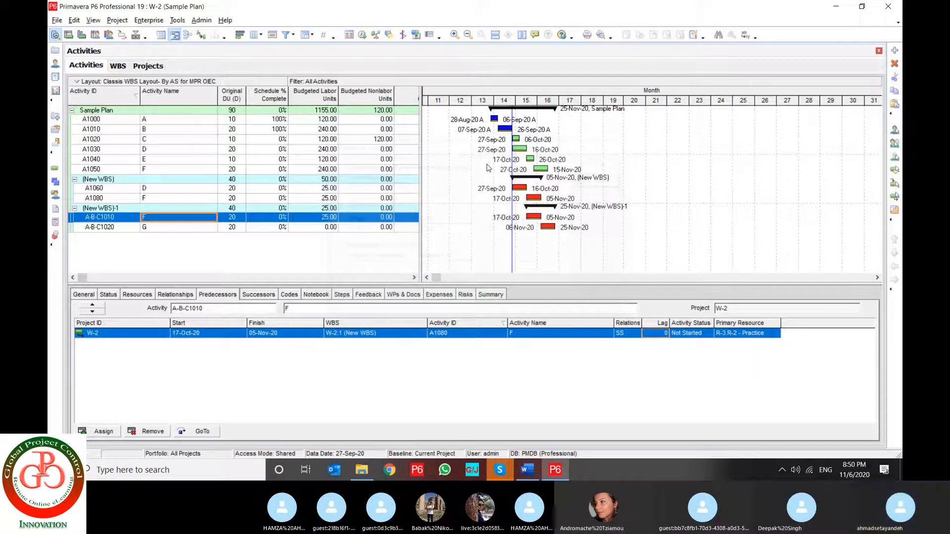
Renumber activities A-B-C1010 and A-B-C1020 with Auto-number, using prefix A-B-C-D-, suffix 1000 and increment value 10
click(108, 219)
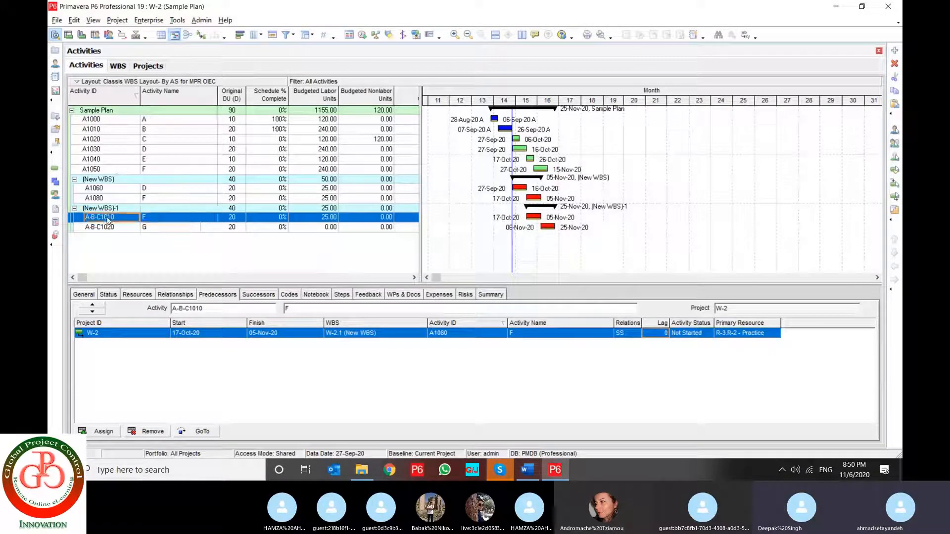
shift+click(108, 228)
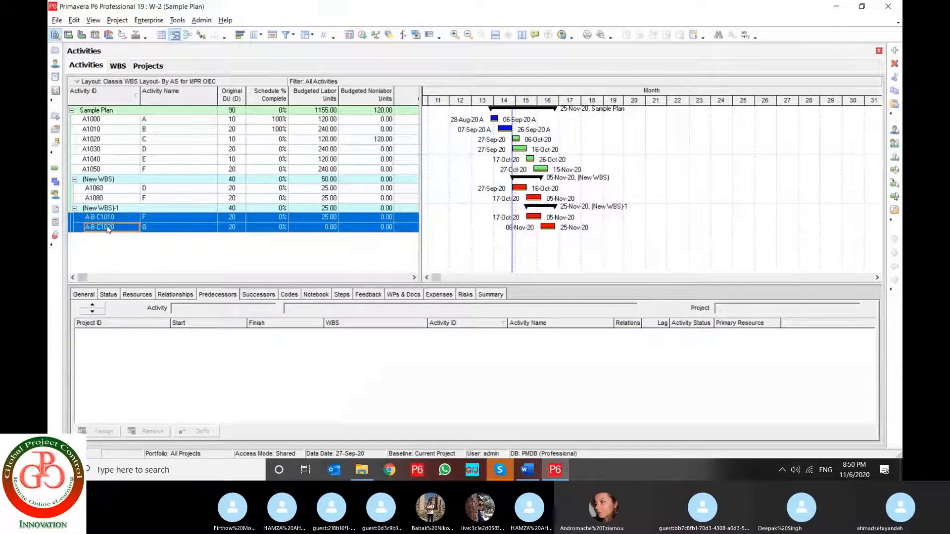
right_click(108, 228)
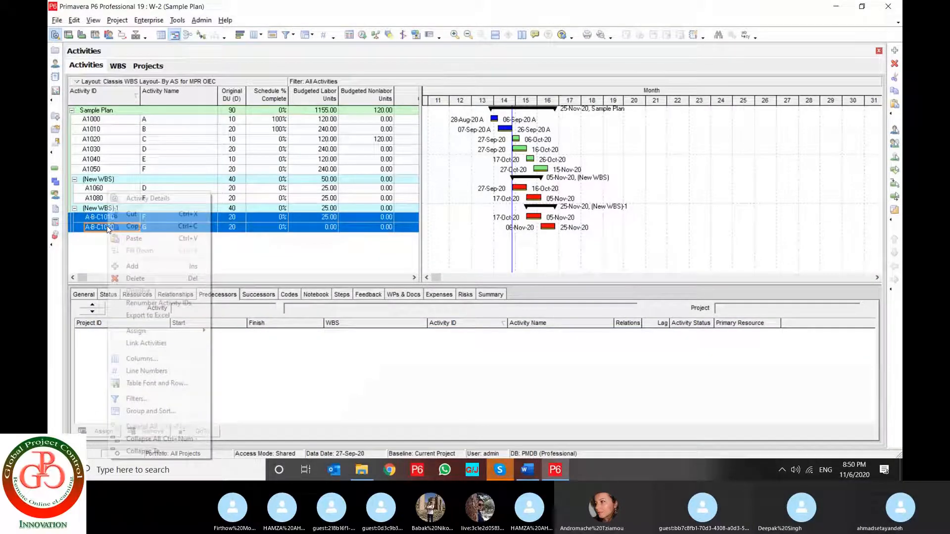
click(147, 304)
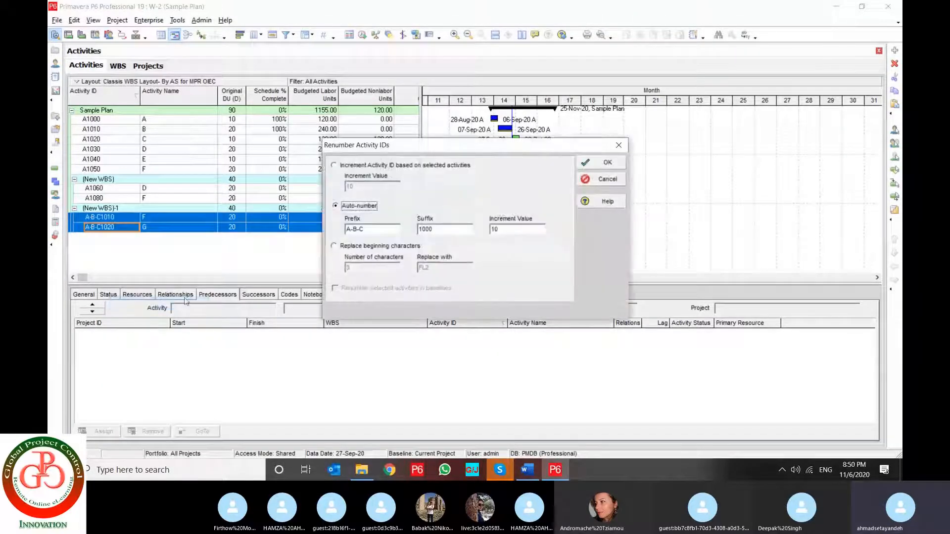
click(342, 166)
drag(362, 187, 338, 186)
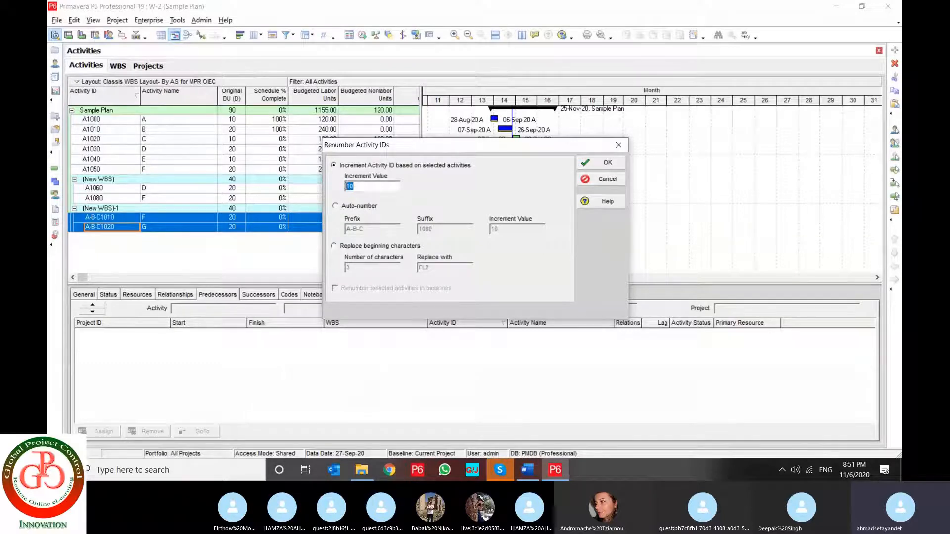
click(335, 205)
click(375, 230)
text(-D)
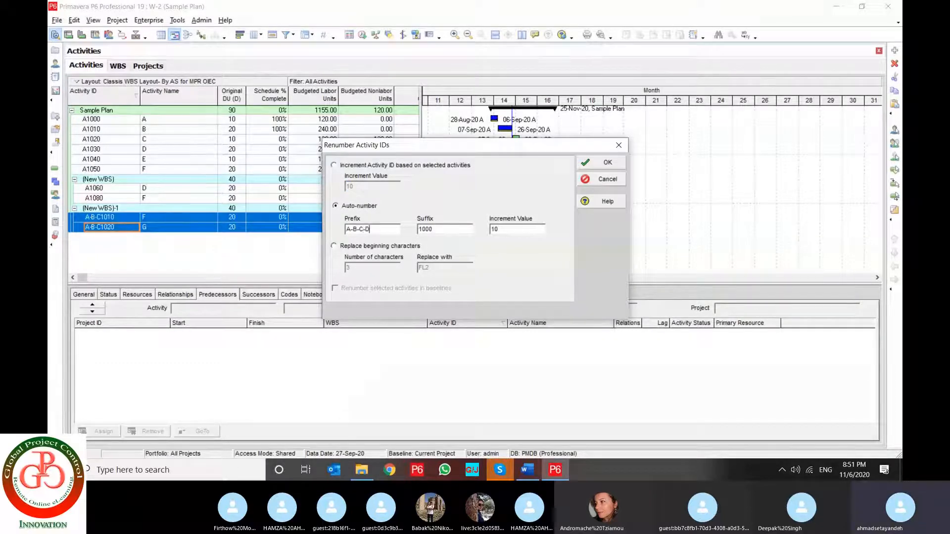
text(-)
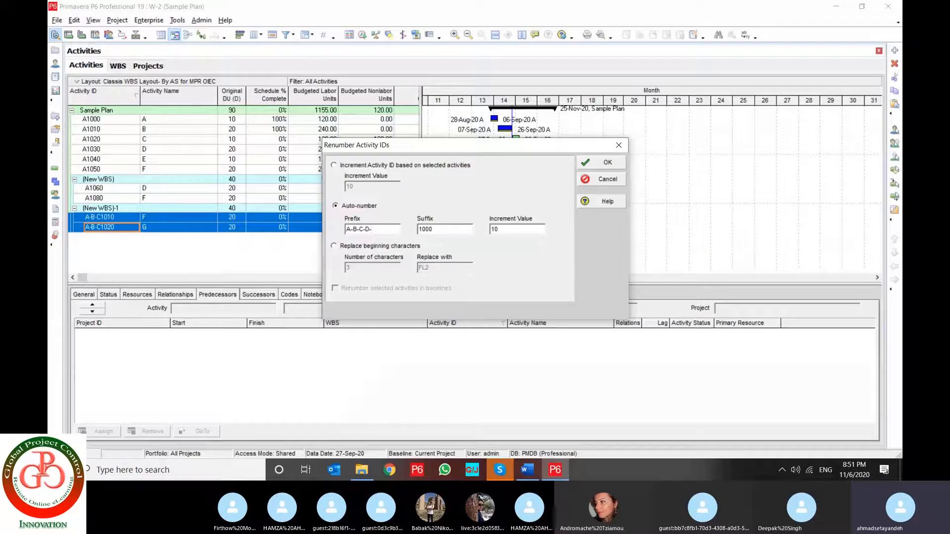
key(Tab)
click(609, 166)
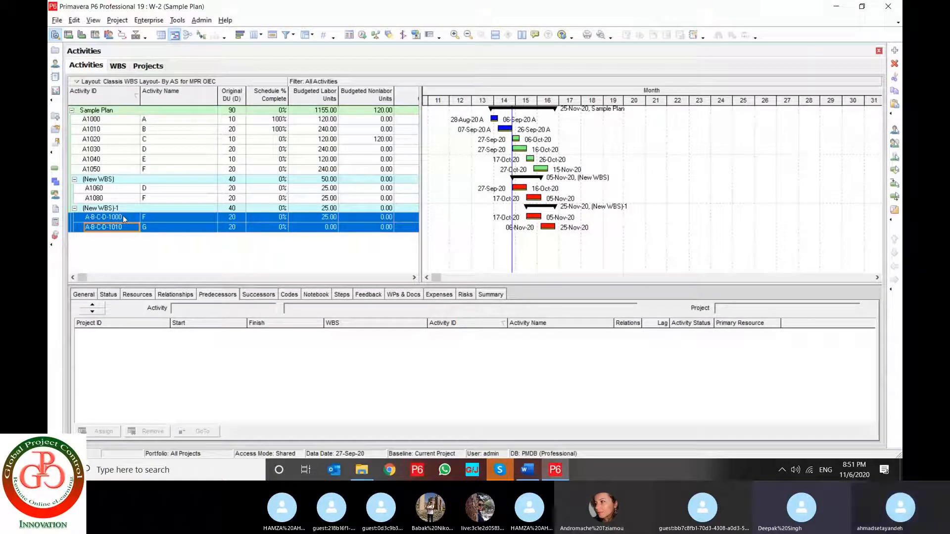
click(75, 21)
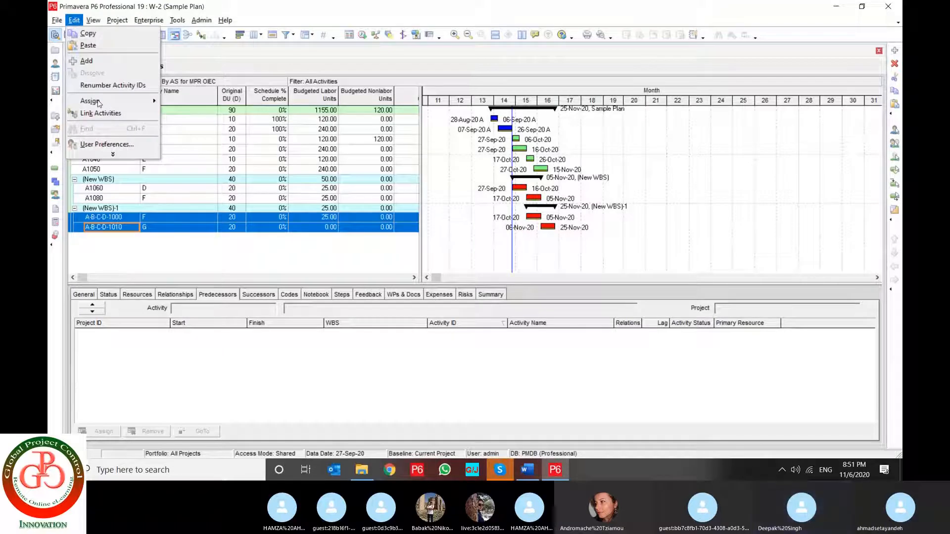
mouse_move(117, 140)
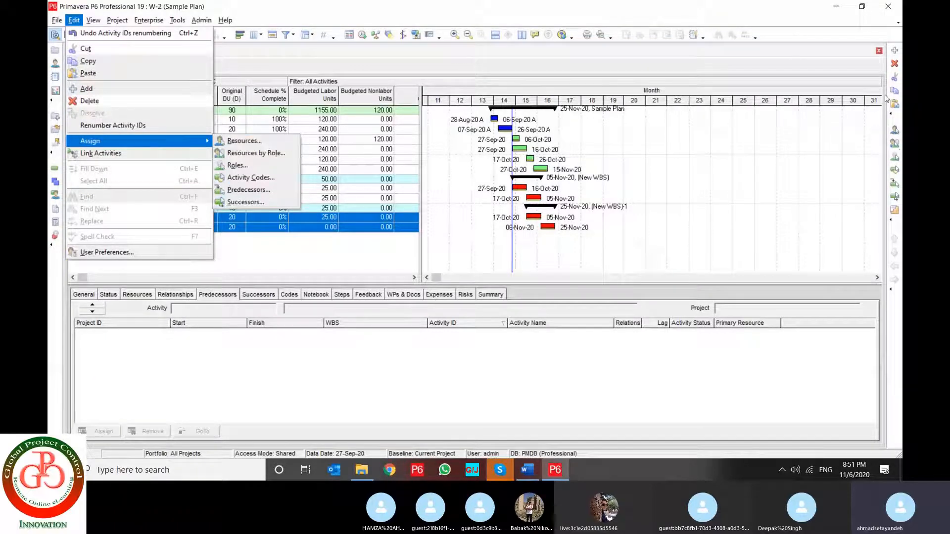
click(809, 14)
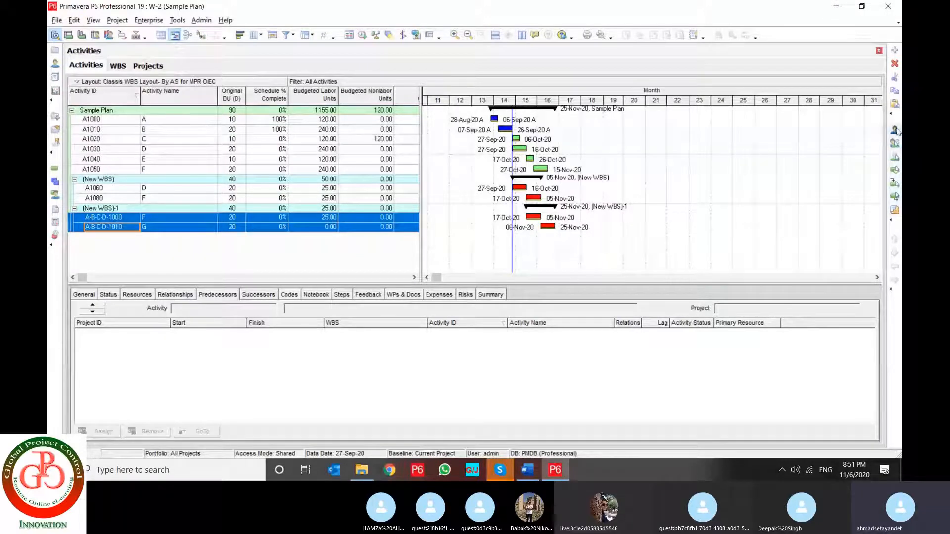
Show the resources of activity A-B-C-D-1000 (F) and assign resource R-3 (R-2 - Practice) to it two more times
click(895, 130)
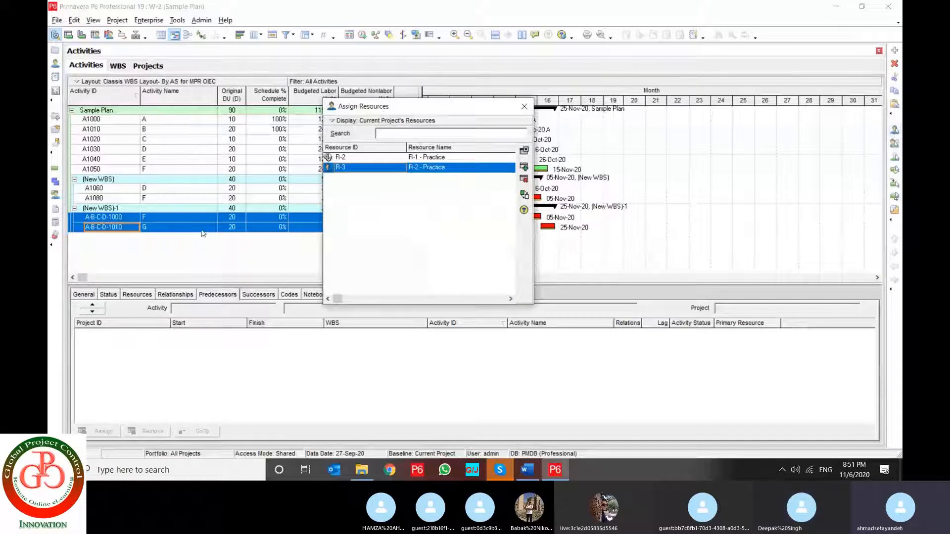
click(182, 218)
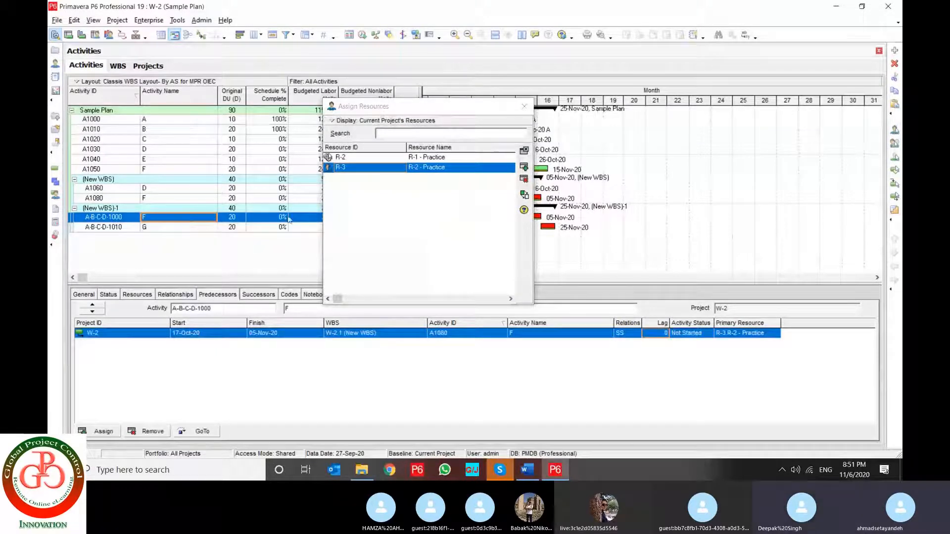
drag(408, 110, 673, 81)
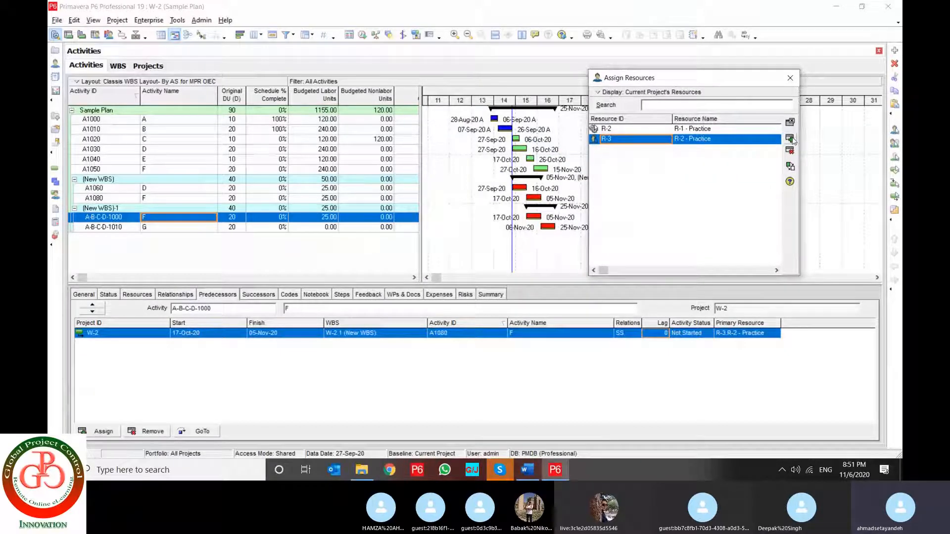
click(138, 294)
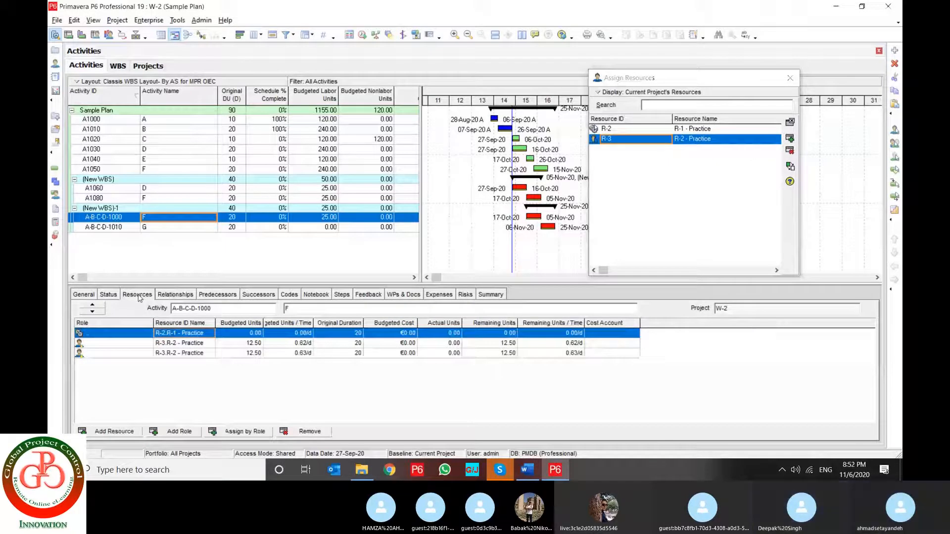
click(790, 139)
click(790, 139)
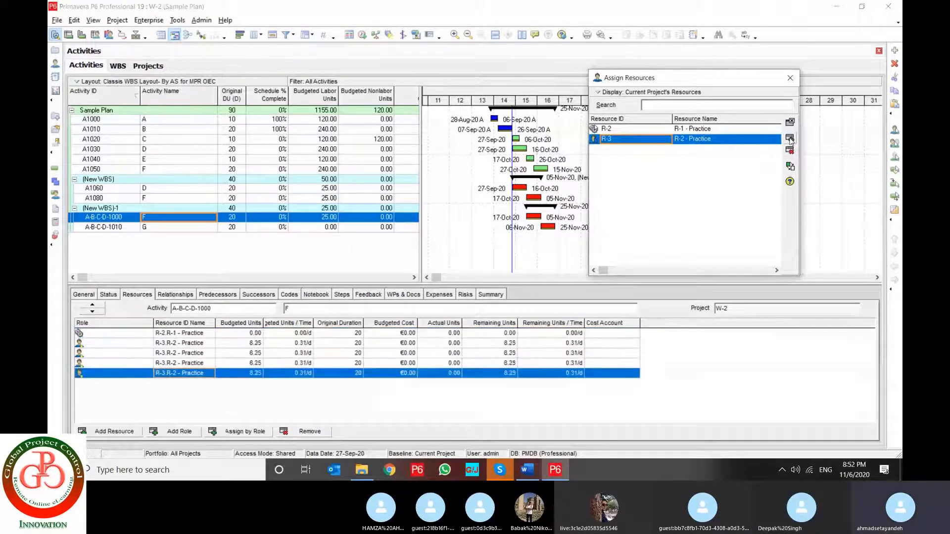
Assign resource R-3 to activity A-B-C-D-1000 once more, and delete its four duplicate R-3 assignments
click(789, 139)
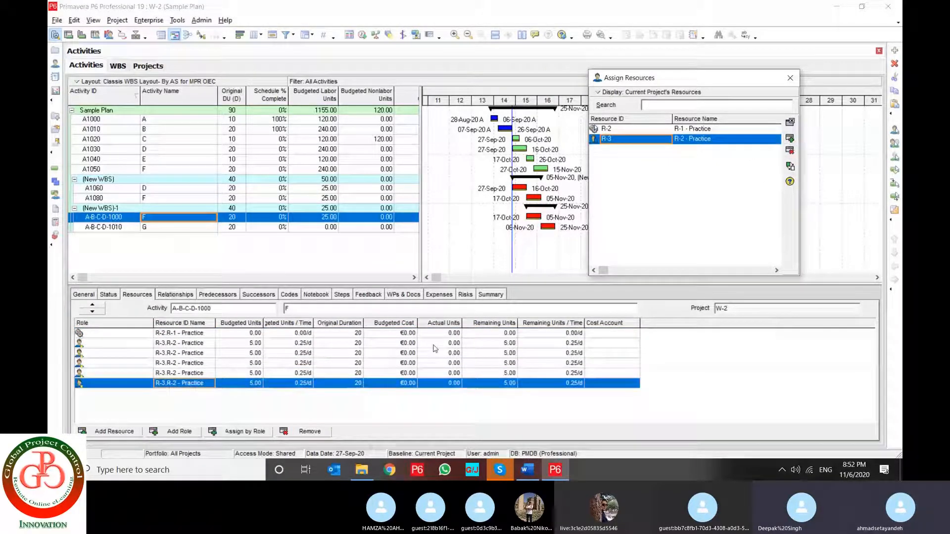
shift+click(192, 353)
click(310, 430)
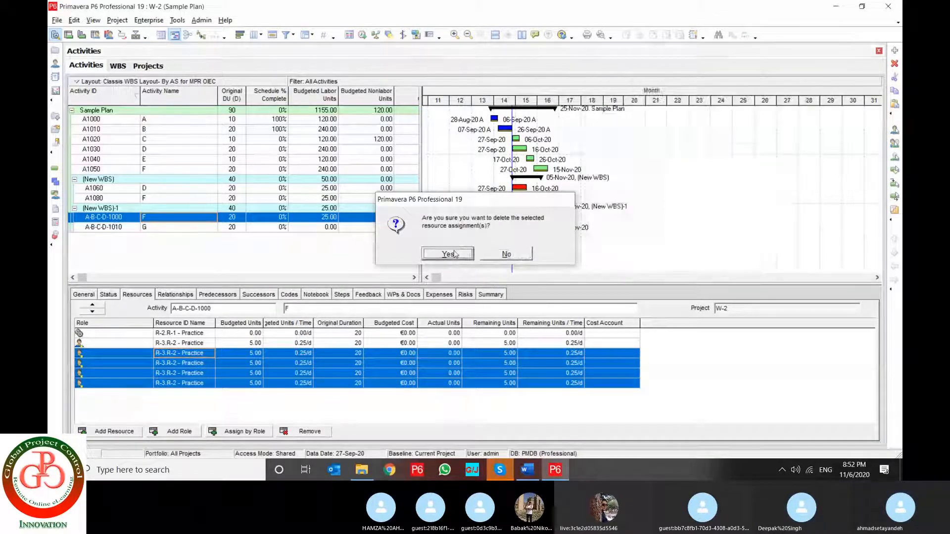
click(454, 253)
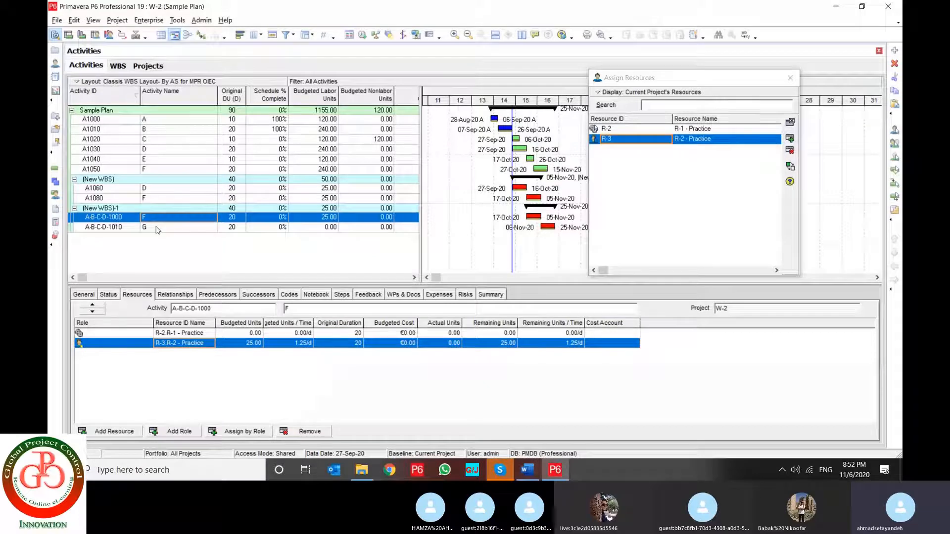
click(790, 78)
Replace activity A-B-C-D-1000's KIAN-PMO Procurement code BID with the global code value MFG
click(895, 172)
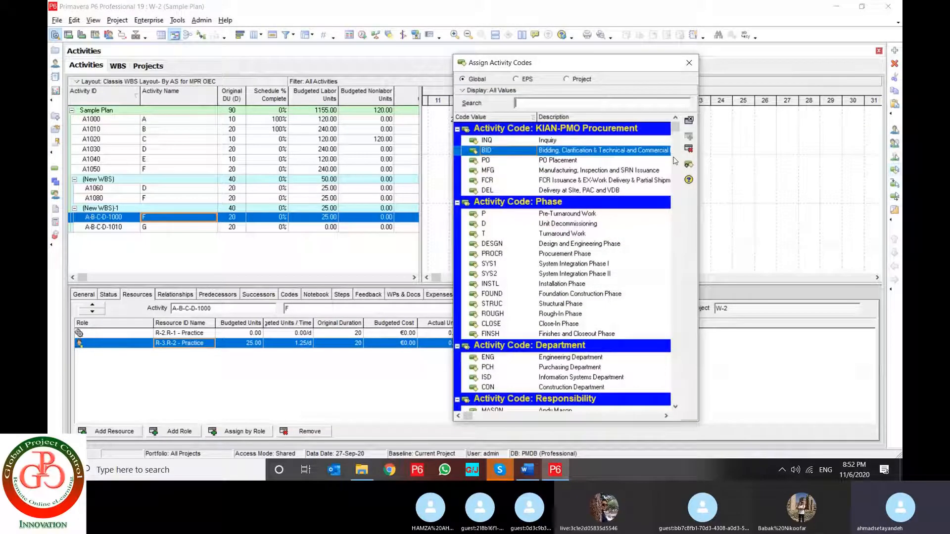
click(487, 161)
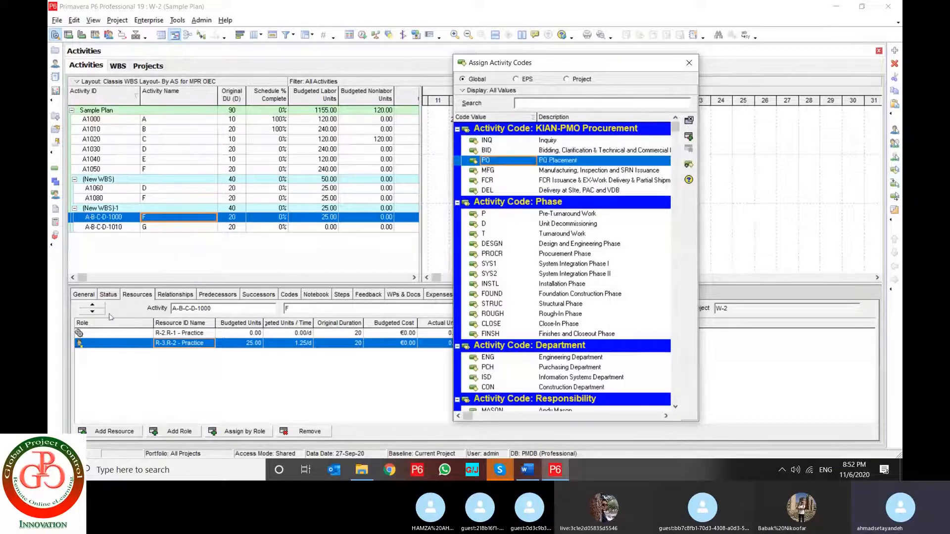
click(289, 296)
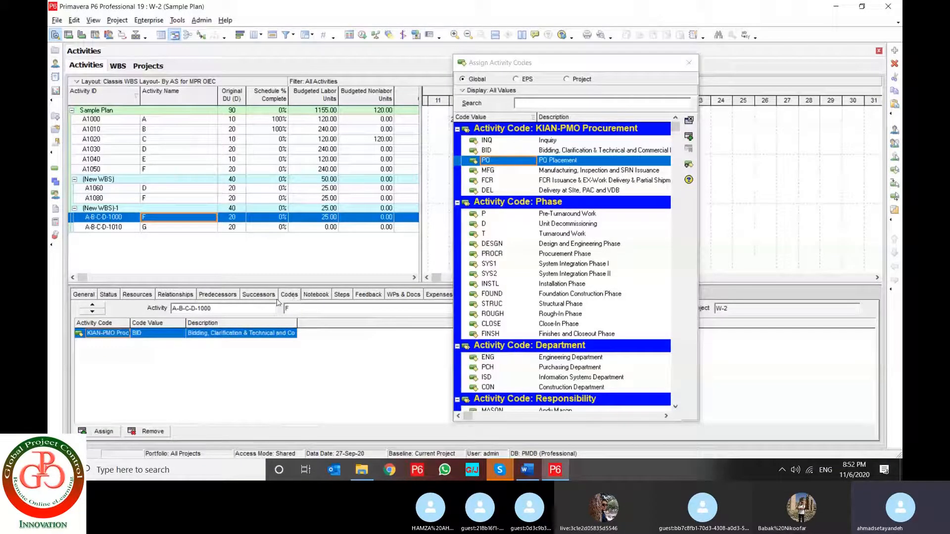
click(153, 431)
key(Return)
click(503, 171)
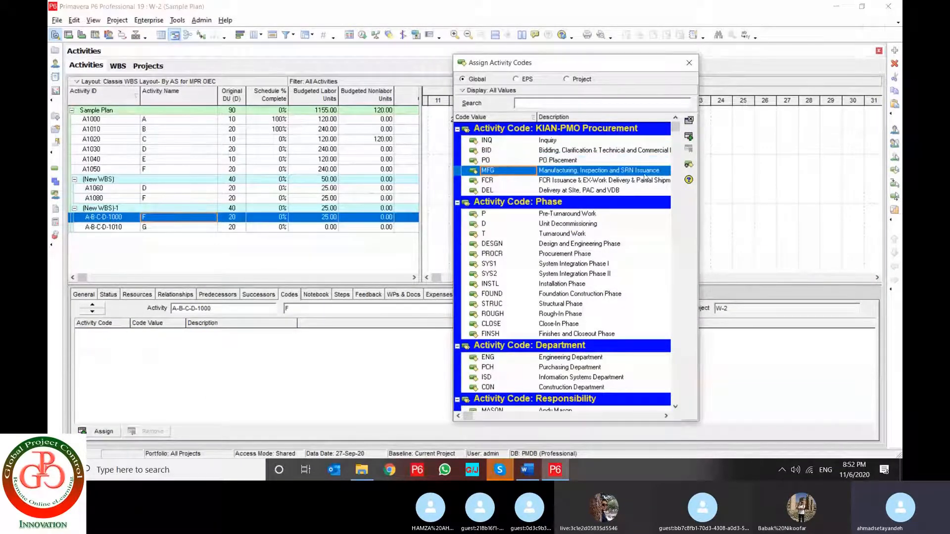
click(688, 137)
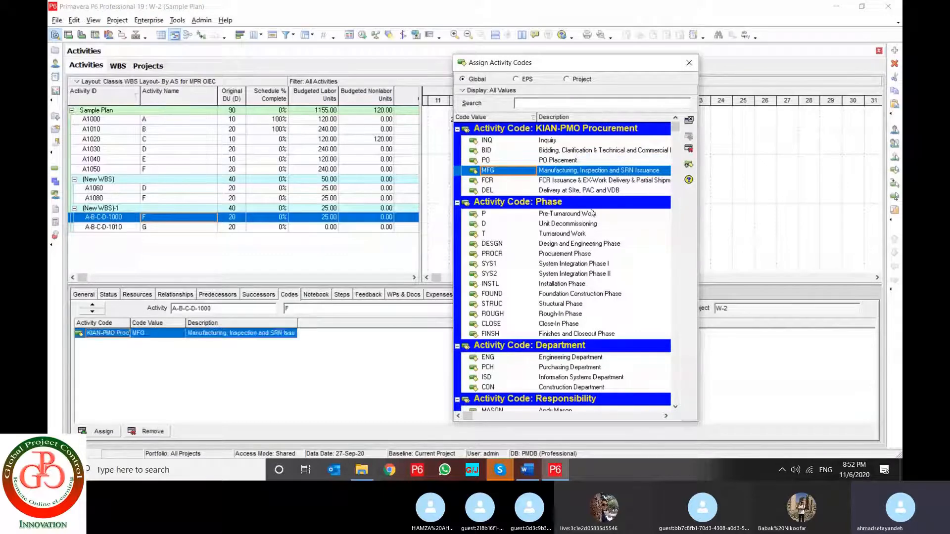
Assign Phase code SYS1, Department code ISD and the third Responsibility code to activity A-B-C-D-1000
double_click(531, 266)
double_click(508, 379)
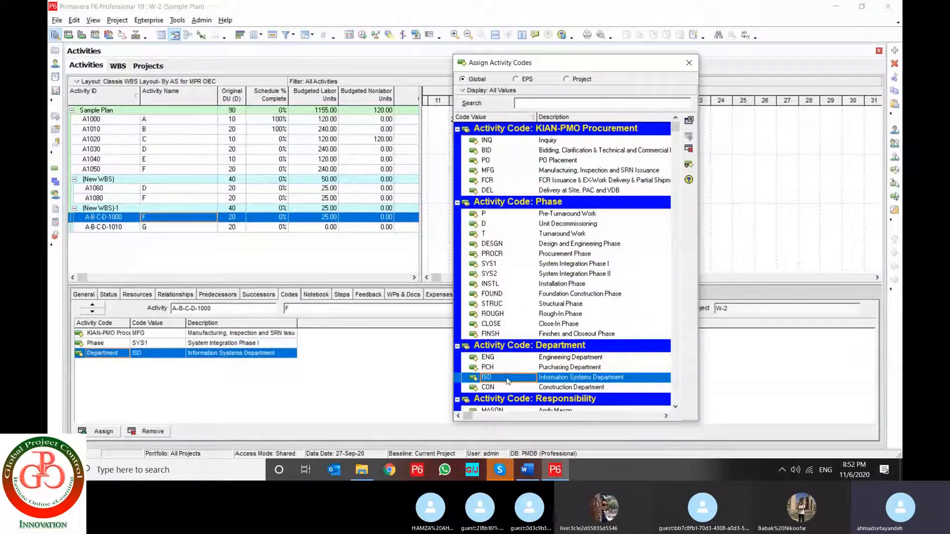
scroll(508, 381, down, 2)
double_click(507, 379)
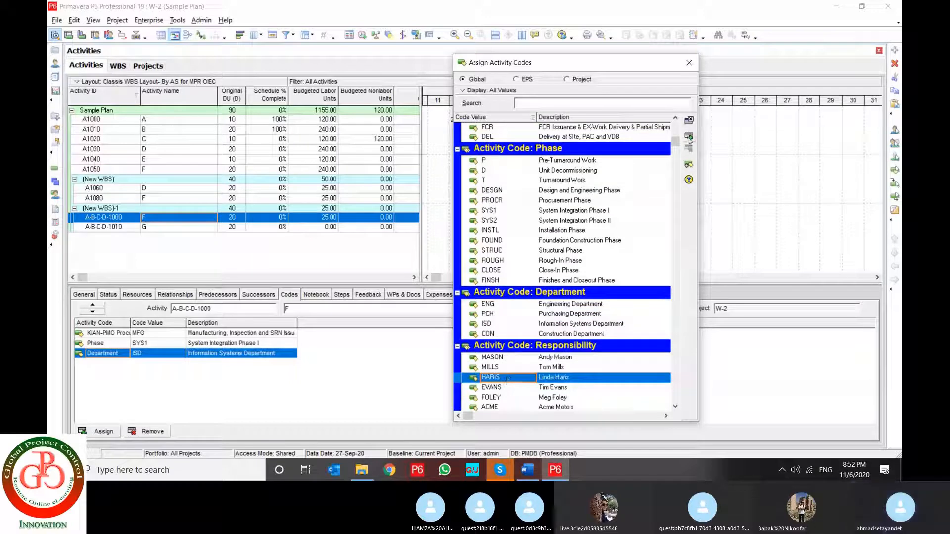
Assign the KIAN-PMO Procurement code PO to activity A-B-C-D-1010
click(132, 227)
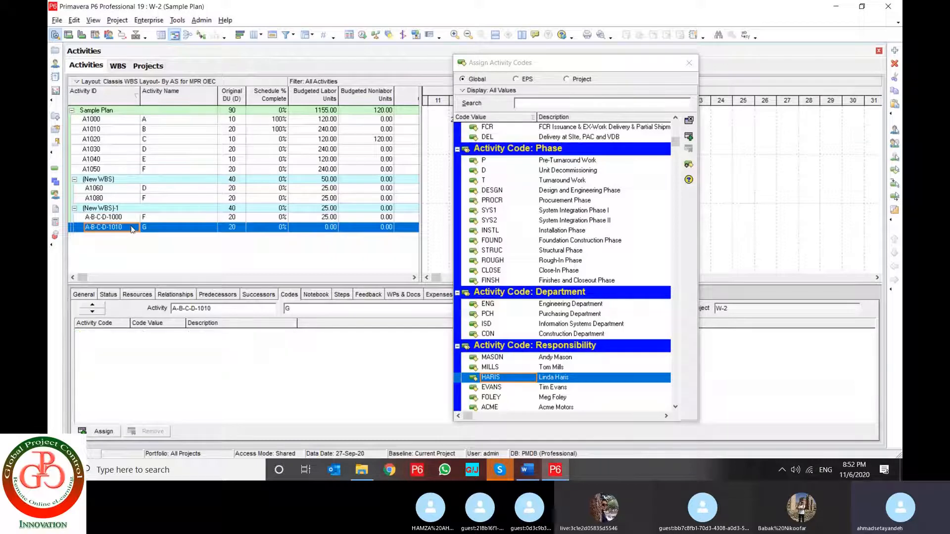
click(538, 232)
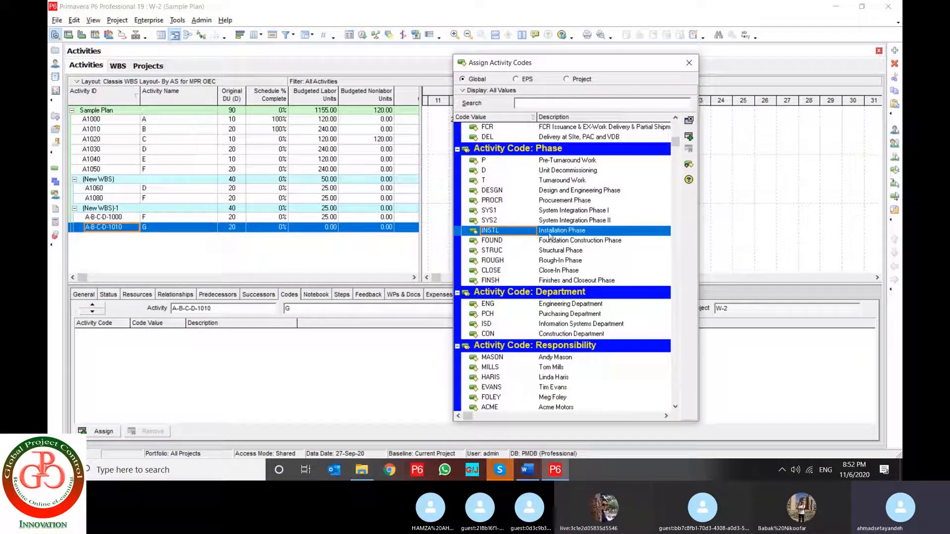
scroll(549, 236, up, 2)
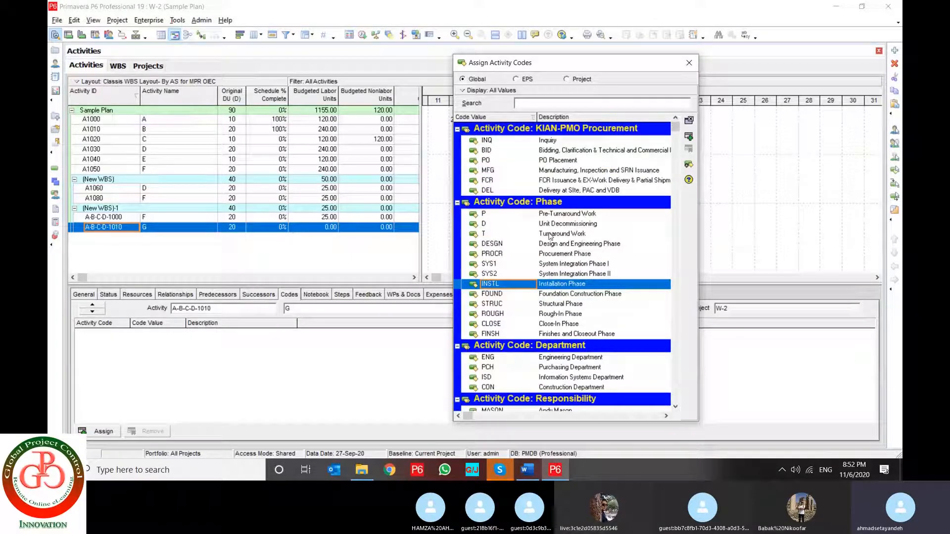
click(555, 160)
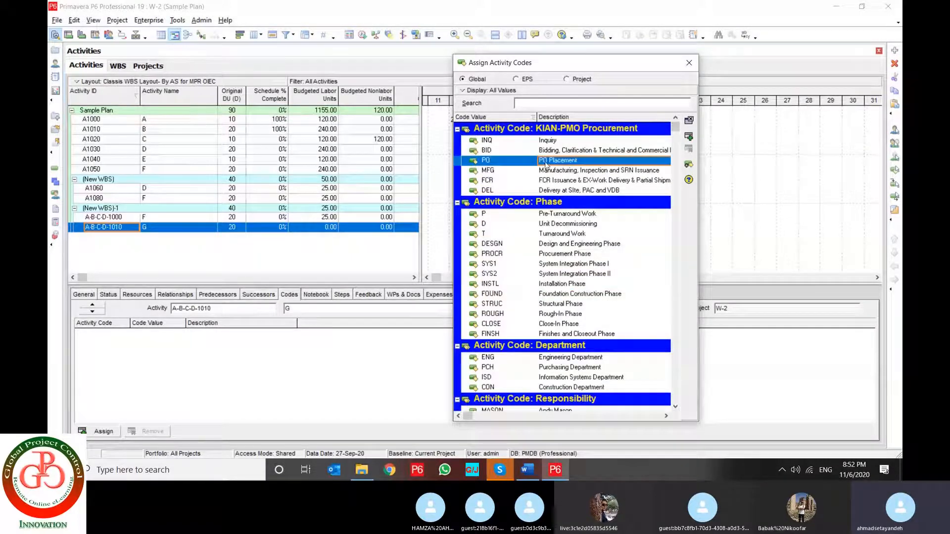
click(689, 138)
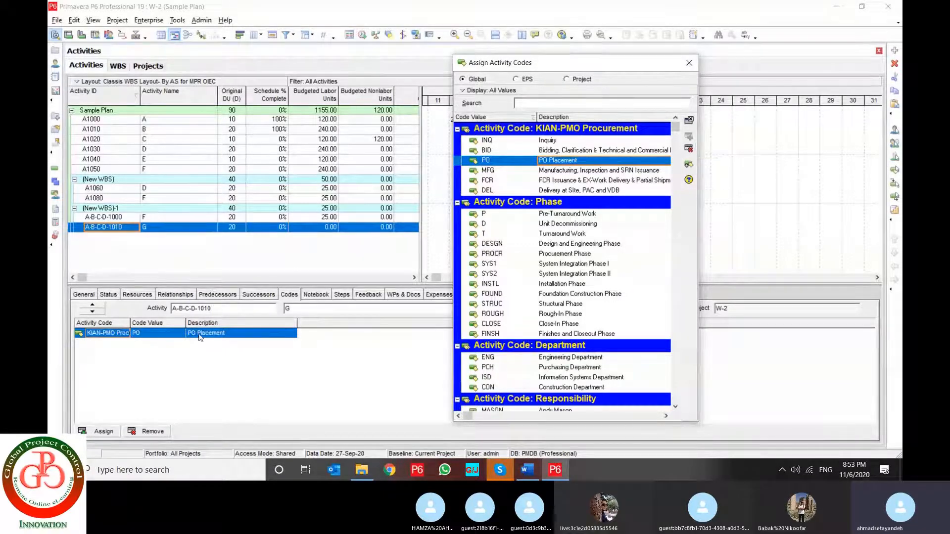
Remove the PO code from activity A-B-C-D-1010 and assign it again
click(689, 149)
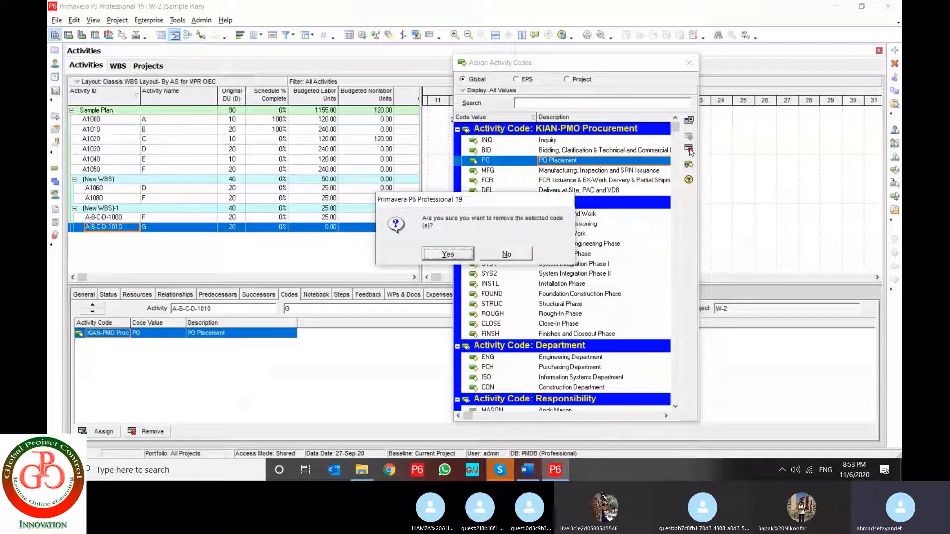
click(448, 254)
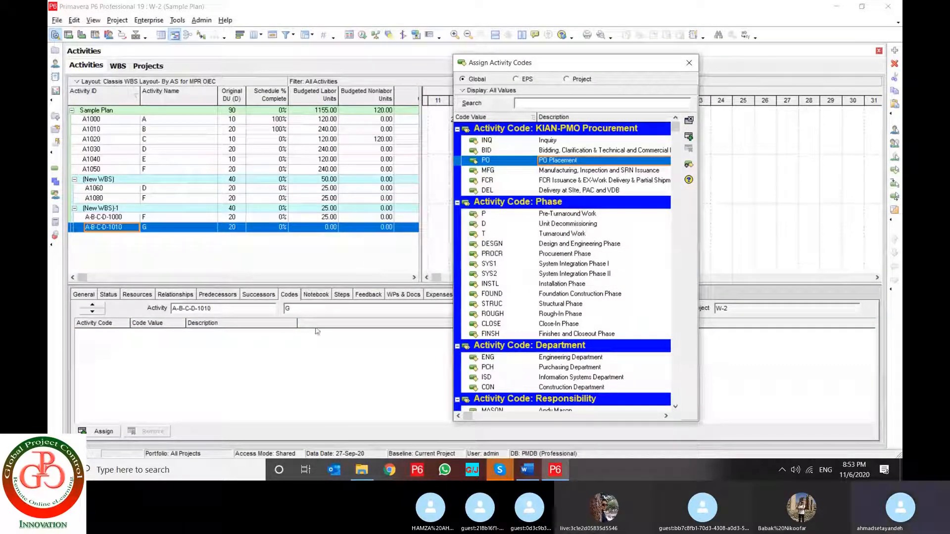
click(689, 138)
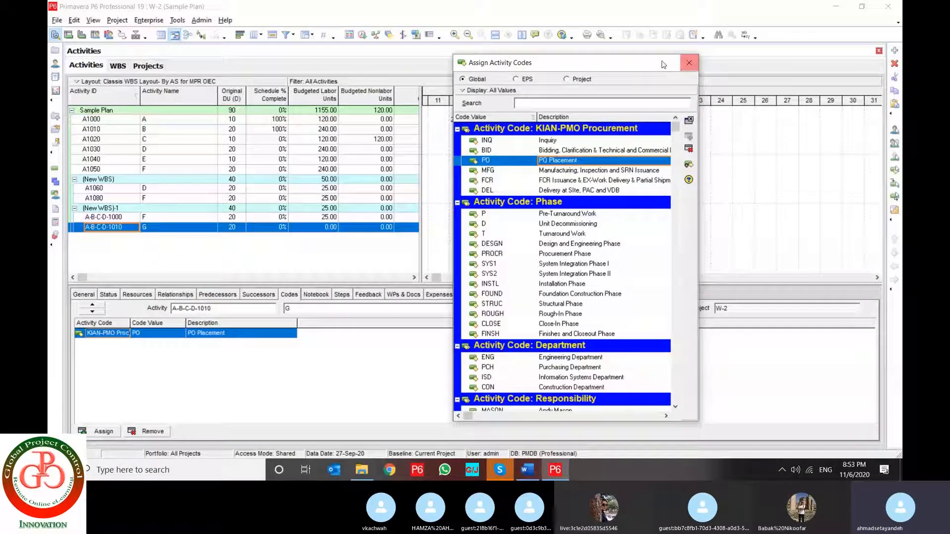
View the EPS-level activity codes, return to the Global codes and close the code assignment
click(520, 82)
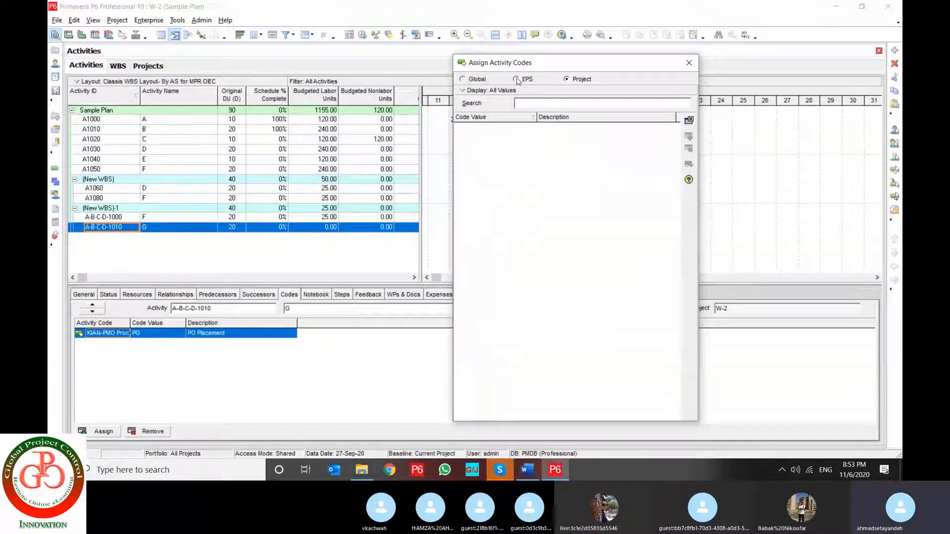
click(464, 80)
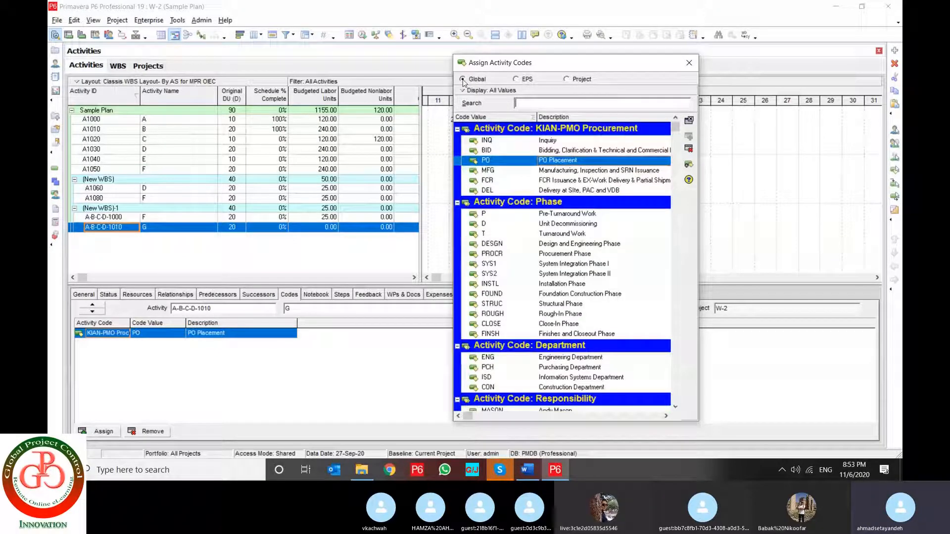
click(688, 62)
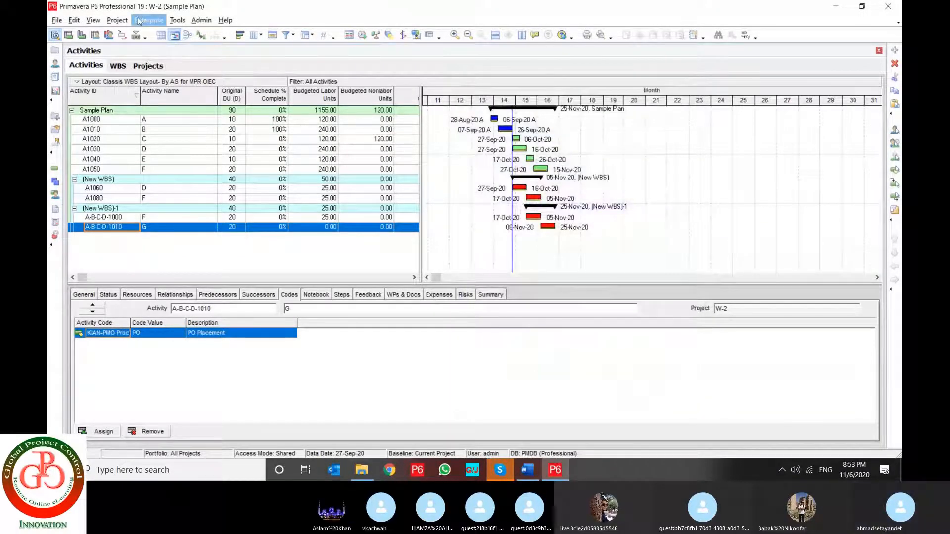
Remove predecessor A1080 from activity A-B-C-D-1000 and reschedule the project with data date 27-Sep-20
click(75, 20)
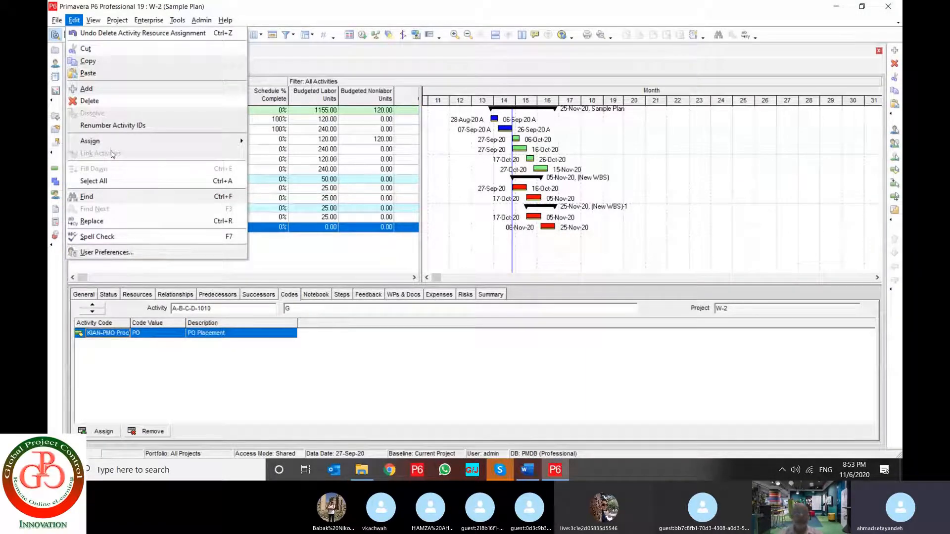
click(270, 218)
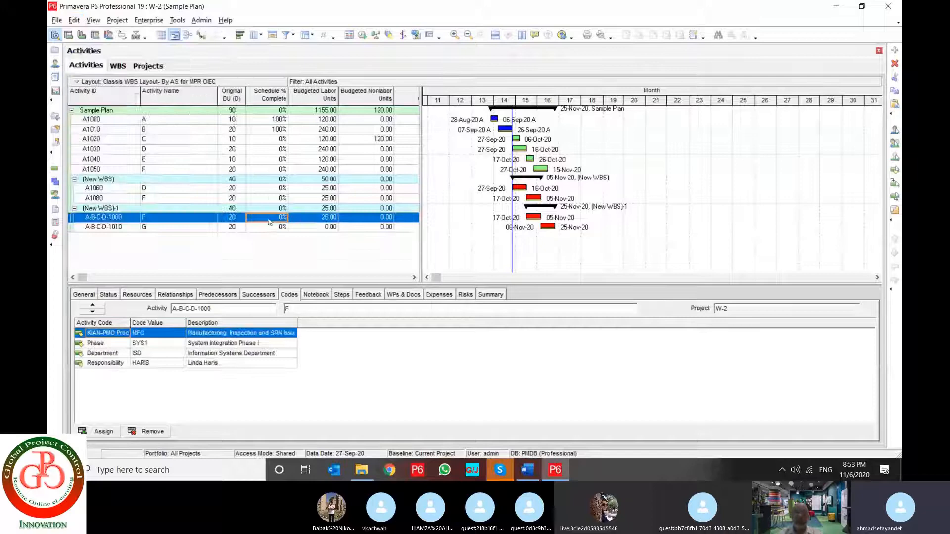
click(193, 295)
click(156, 428)
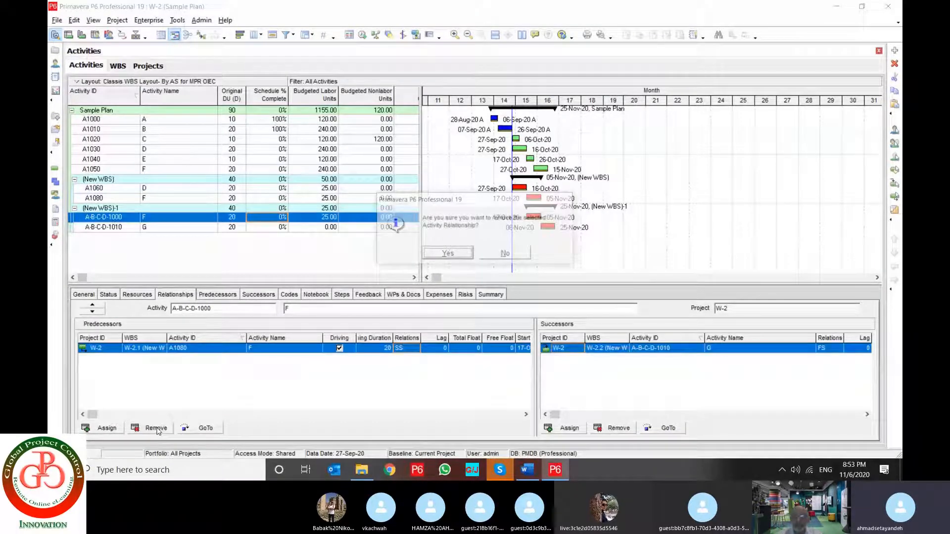
key(Return)
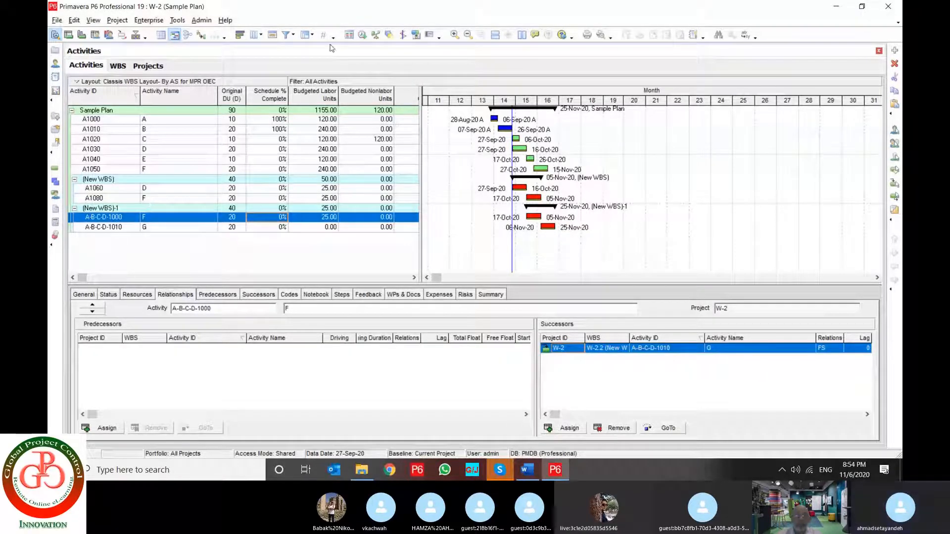
click(363, 35)
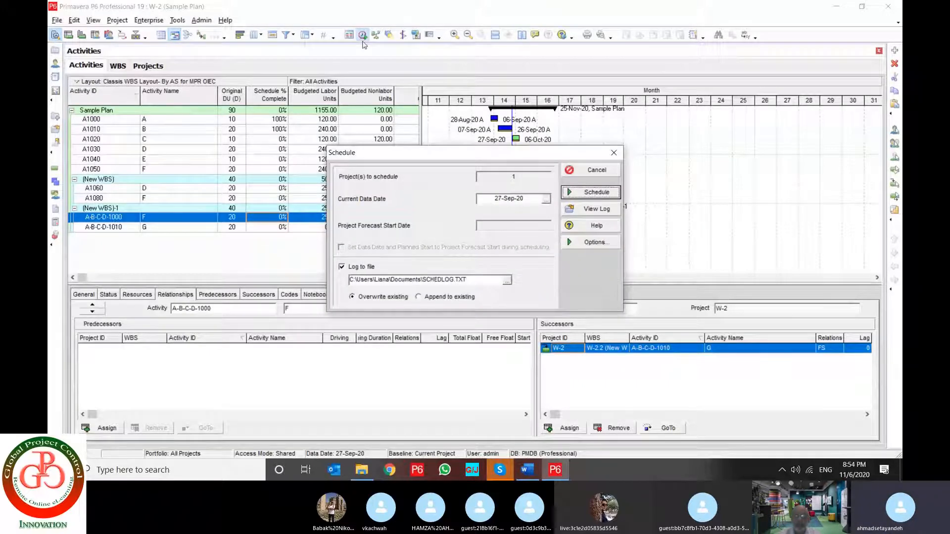
click(596, 192)
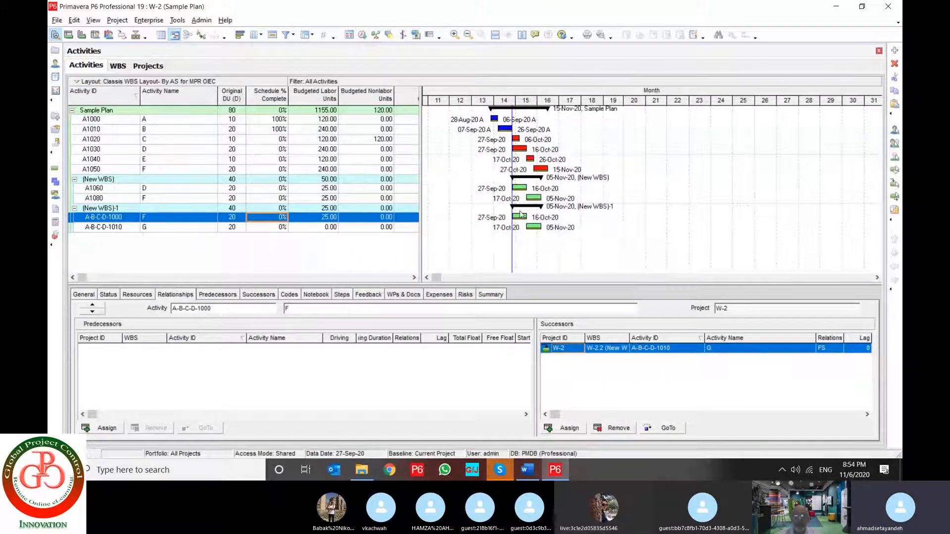
Remove predecessor A-B-C-D-1000 from activity A-B-C-D-1010 and reschedule the project
click(187, 229)
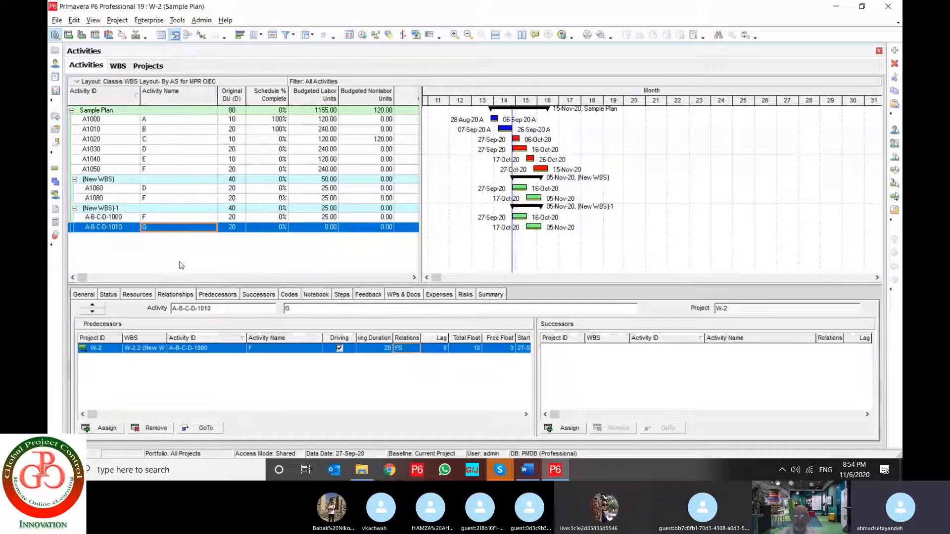
click(147, 429)
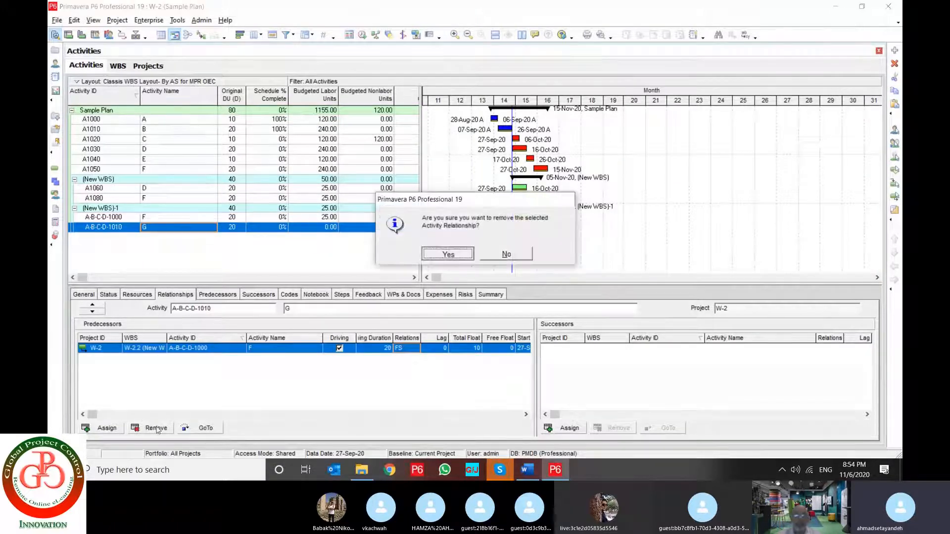
key(Return)
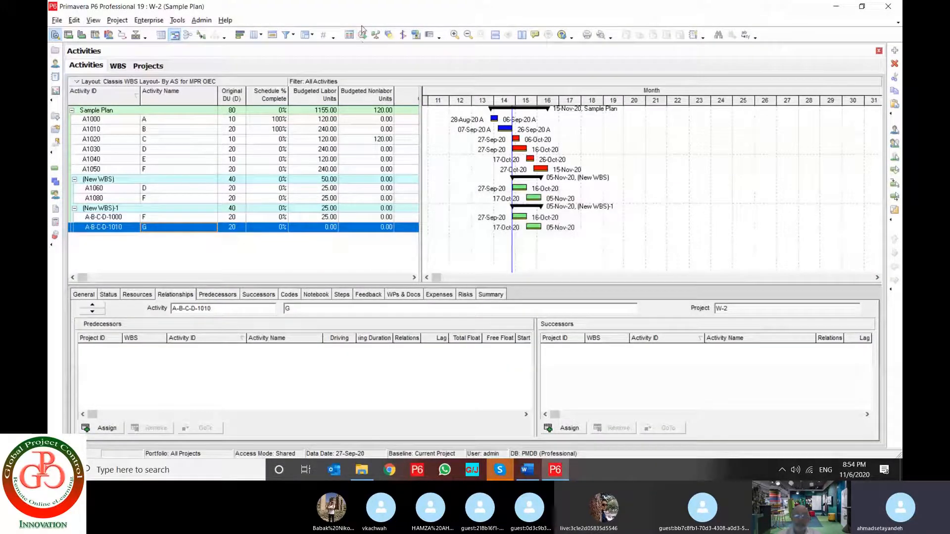
click(362, 33)
key(Return)
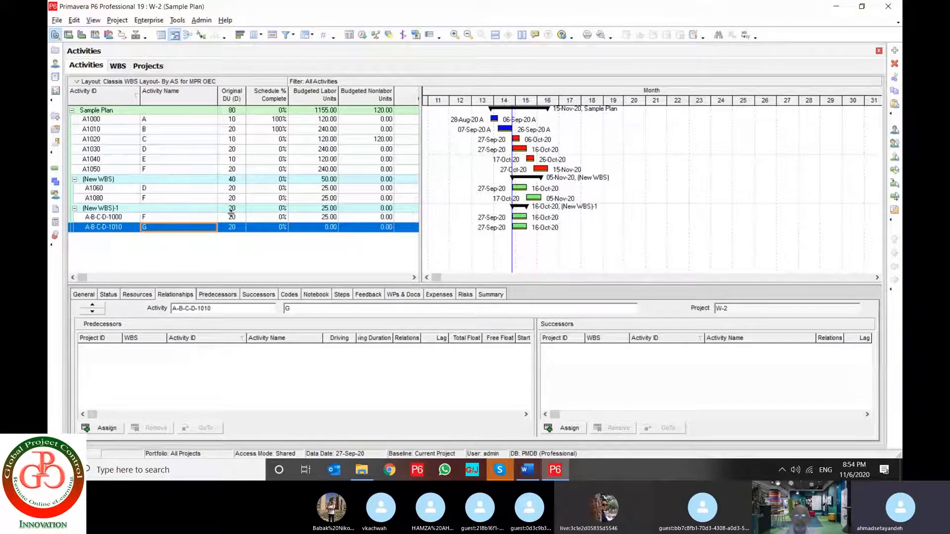
Link activity A-B-C-D-1010 to A-B-C-D-1000 with Link Activities and reschedule the project
ctrl+click(182, 217)
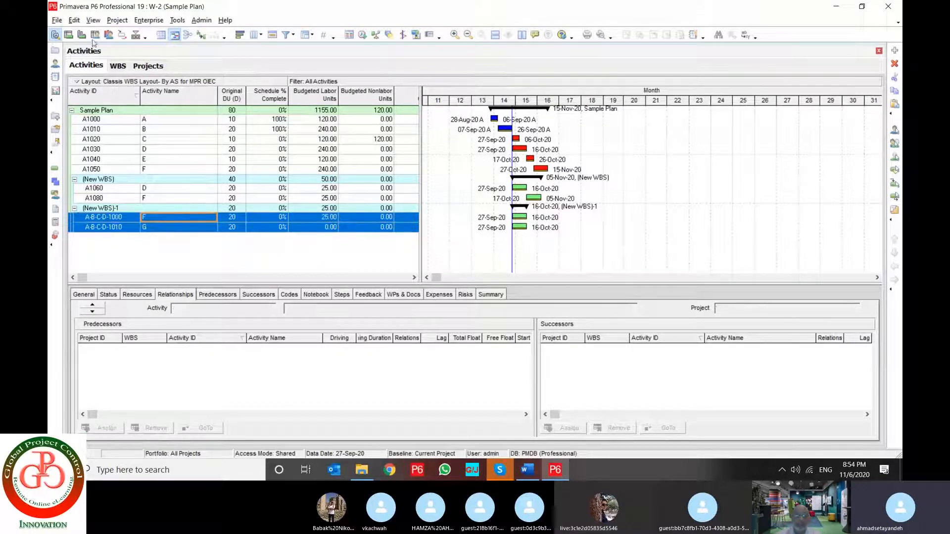
click(75, 20)
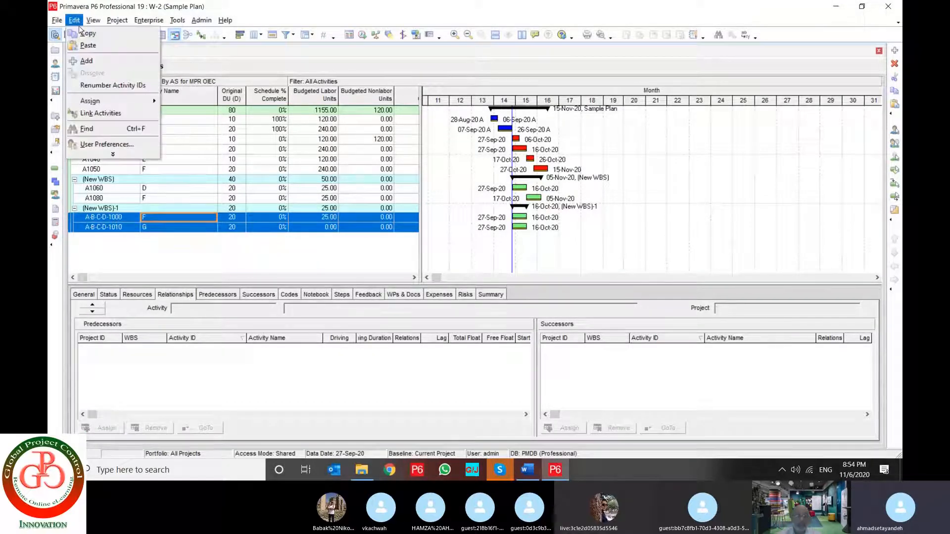
click(103, 114)
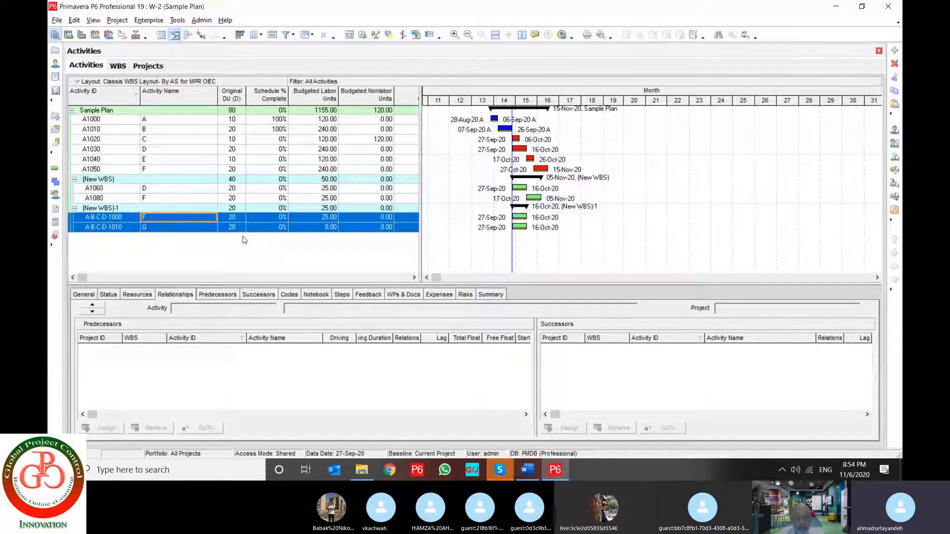
click(362, 36)
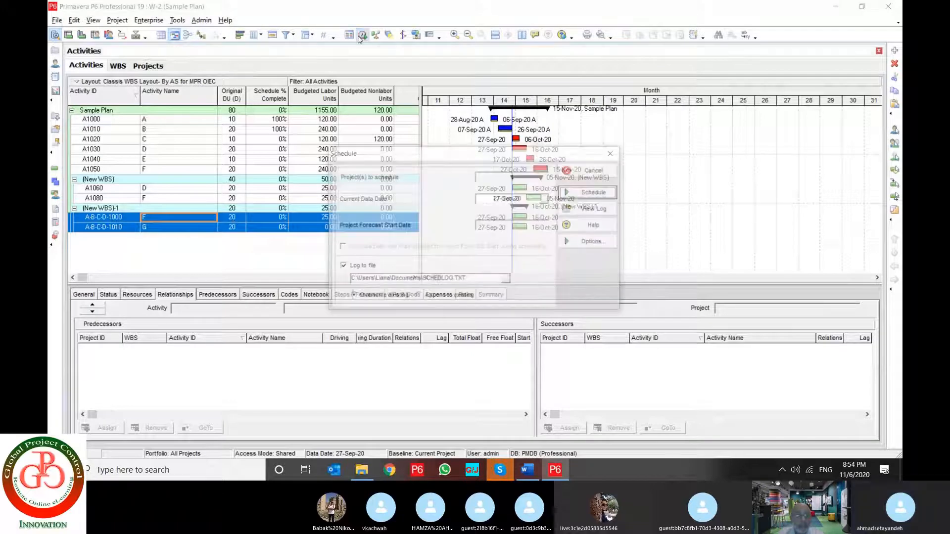
key(Return)
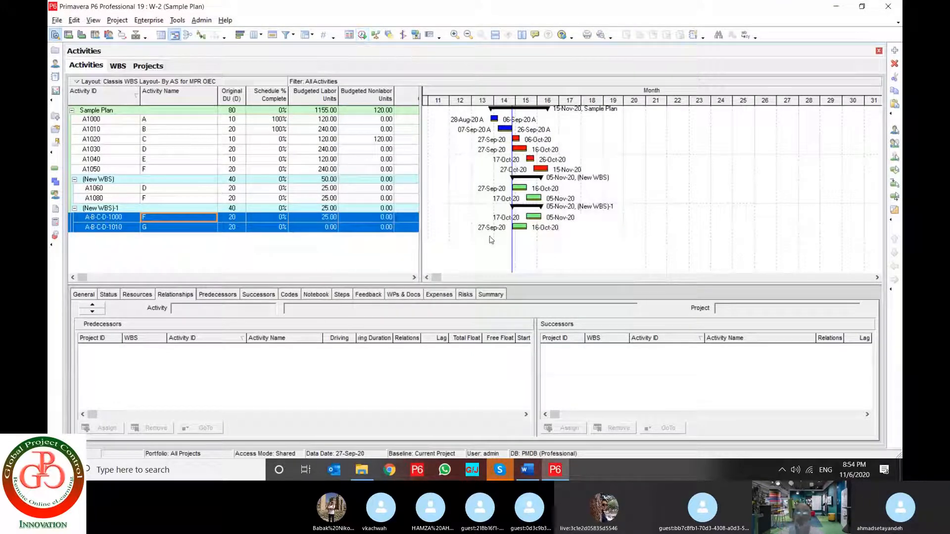
Check the relationship between A-B-C-D-1010 and A-B-C-D-1000, going from A-B-C-D-1000 to its predecessor
click(521, 229)
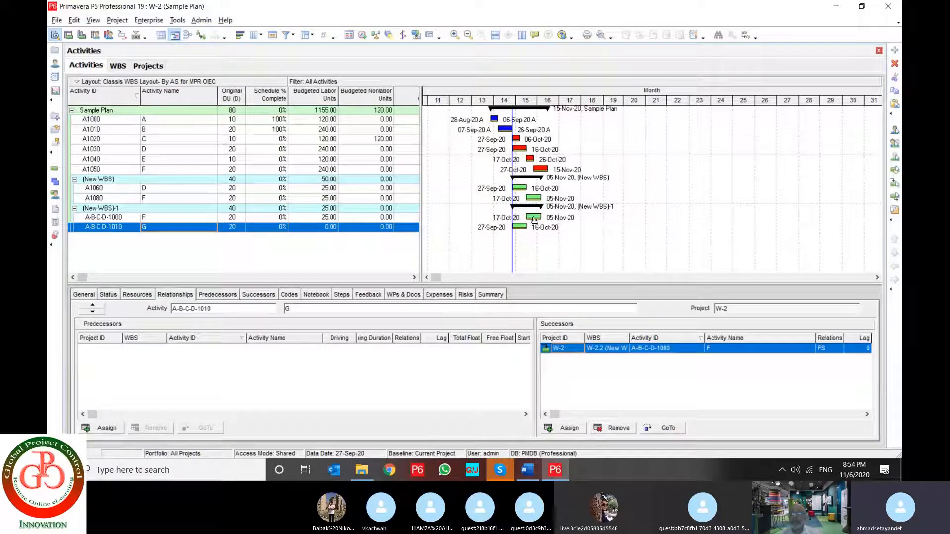
click(534, 220)
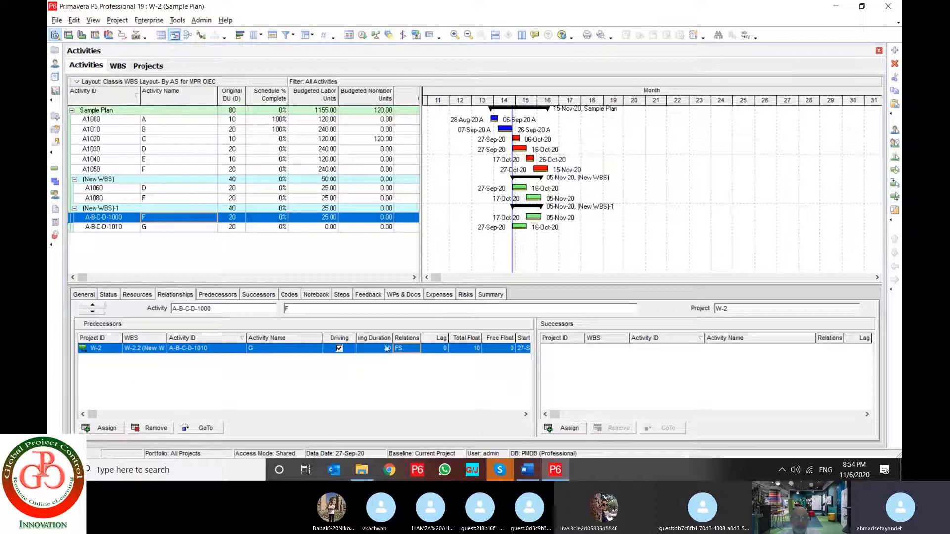
click(197, 429)
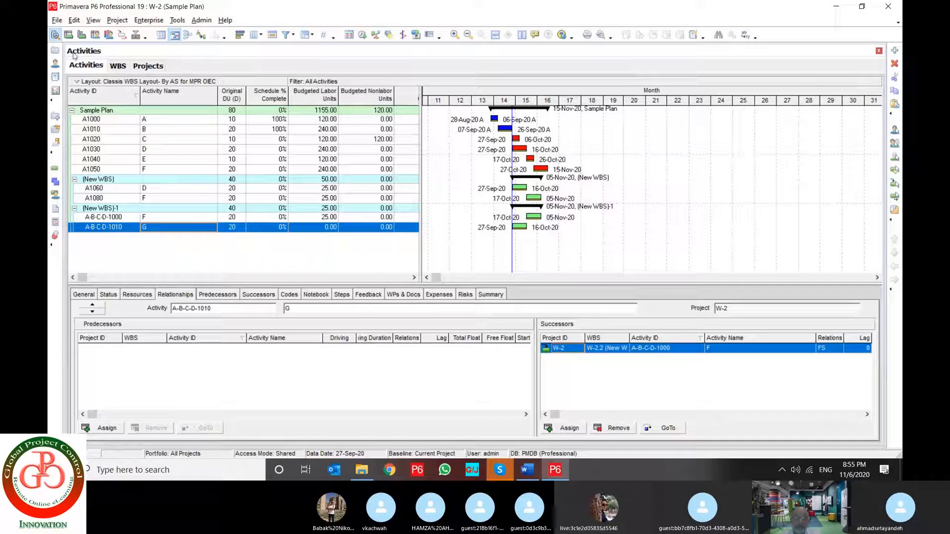
click(74, 20)
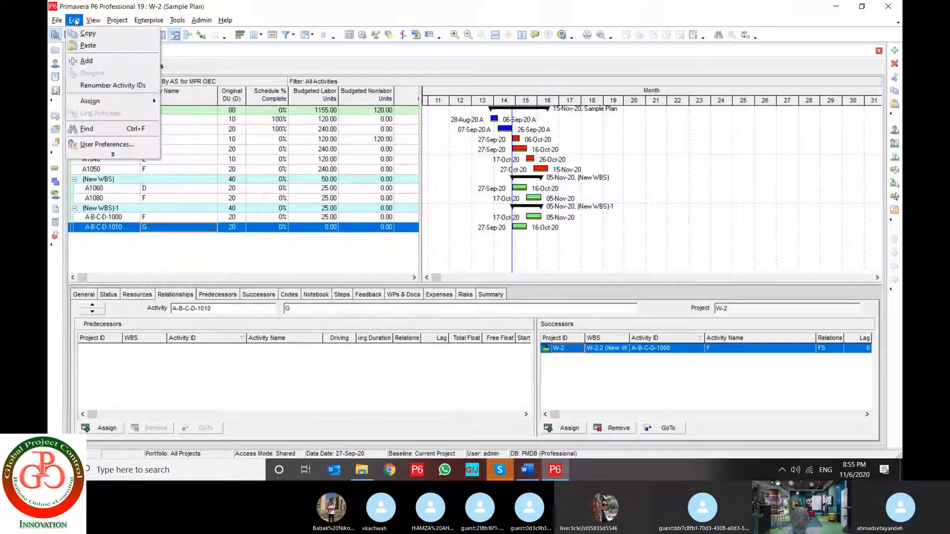
click(100, 157)
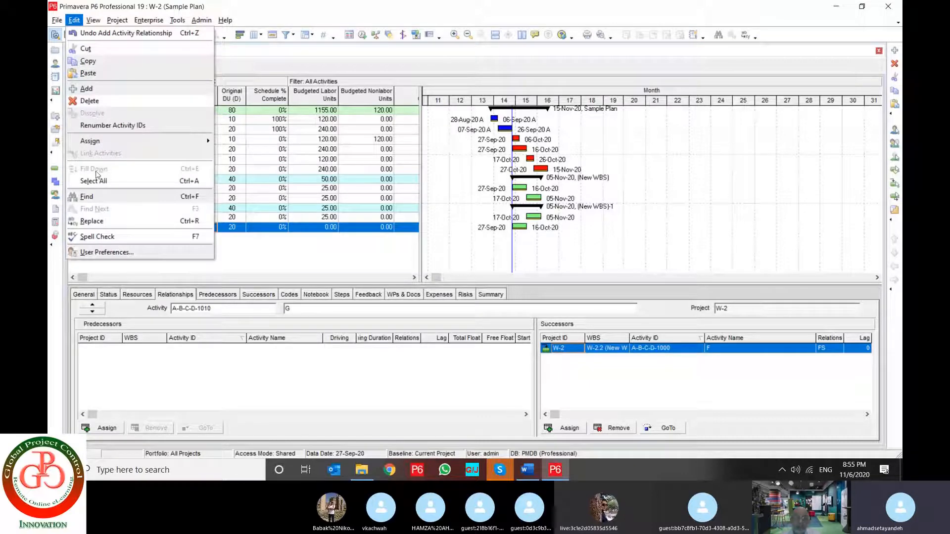
key(Escape)
Set the original duration of activity A1060 to 10 days
click(237, 219)
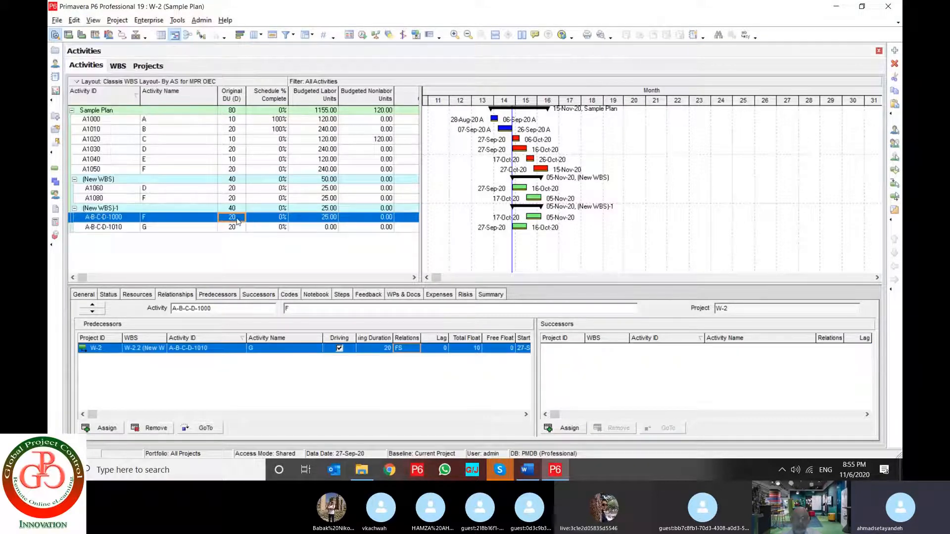
click(236, 190)
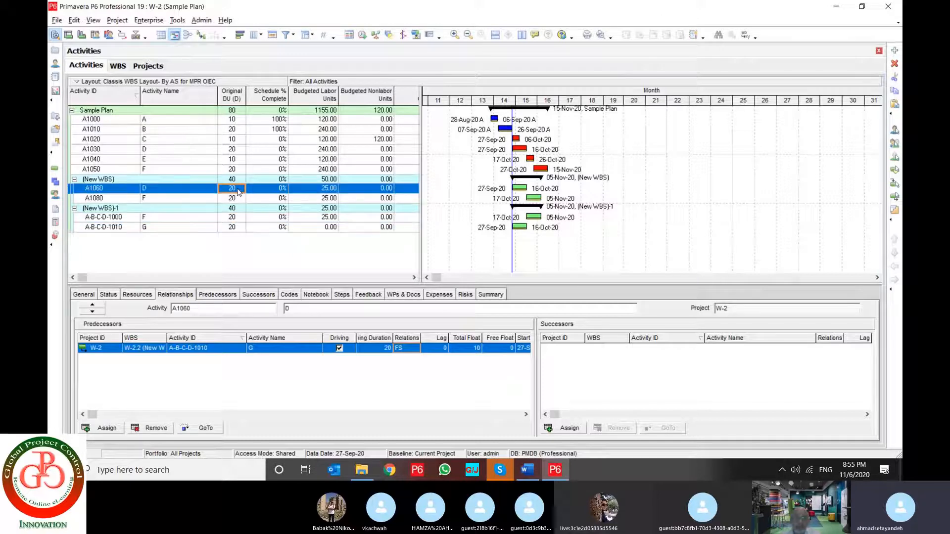
shift+click(235, 228)
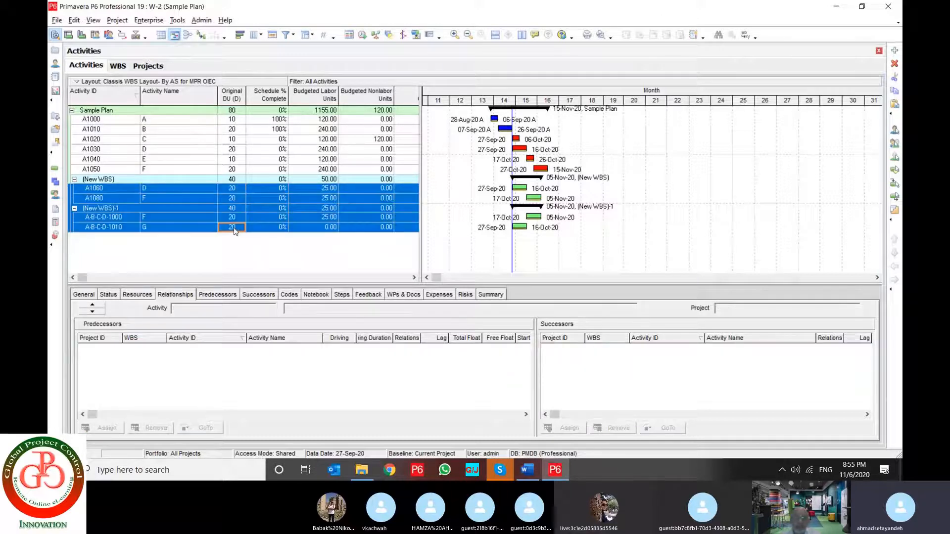
click(238, 189)
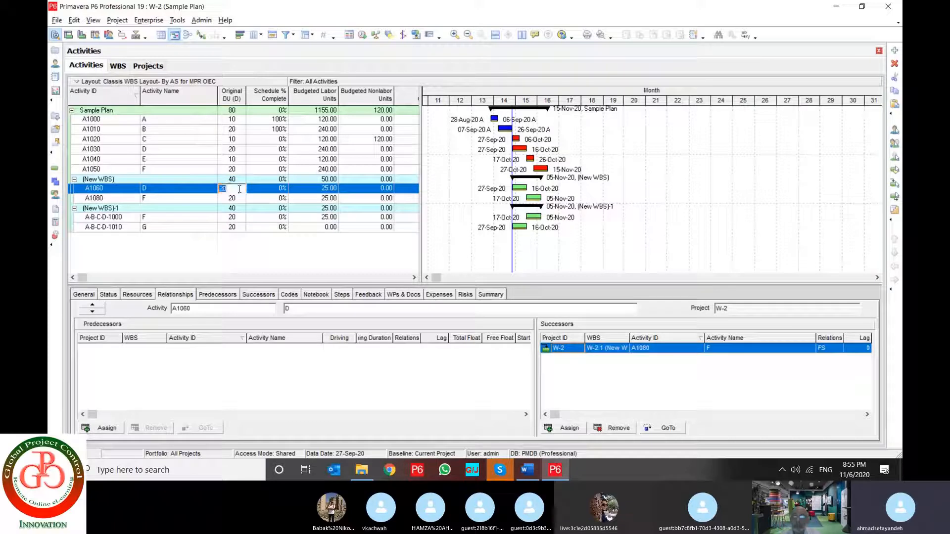
text(10)
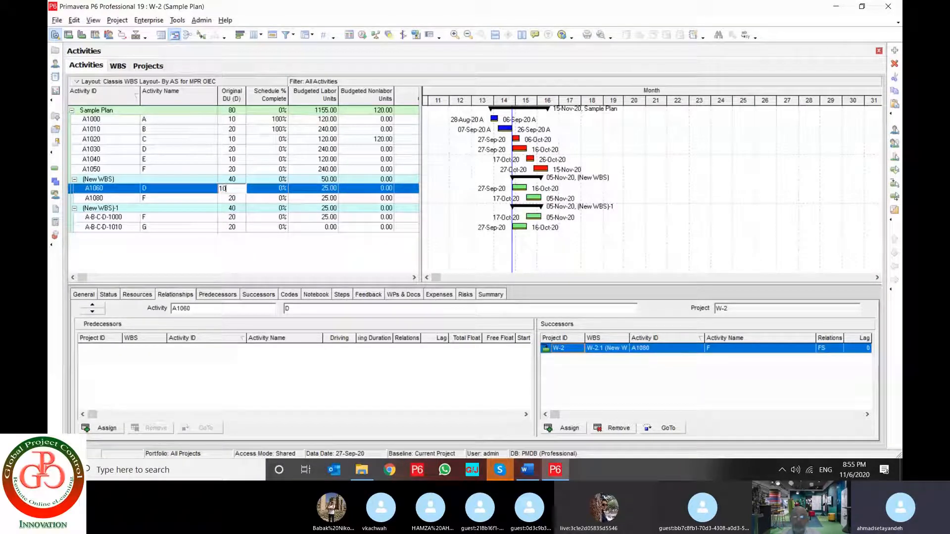
key(Return)
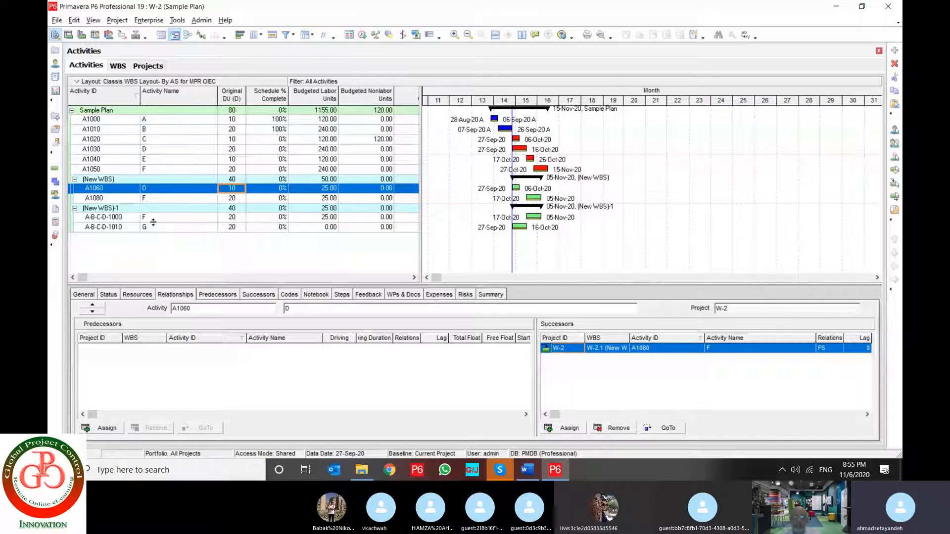
Fill the 10-day original duration down from A1060 through A-B-C-D-1010 and reschedule the project
shift+click(231, 227)
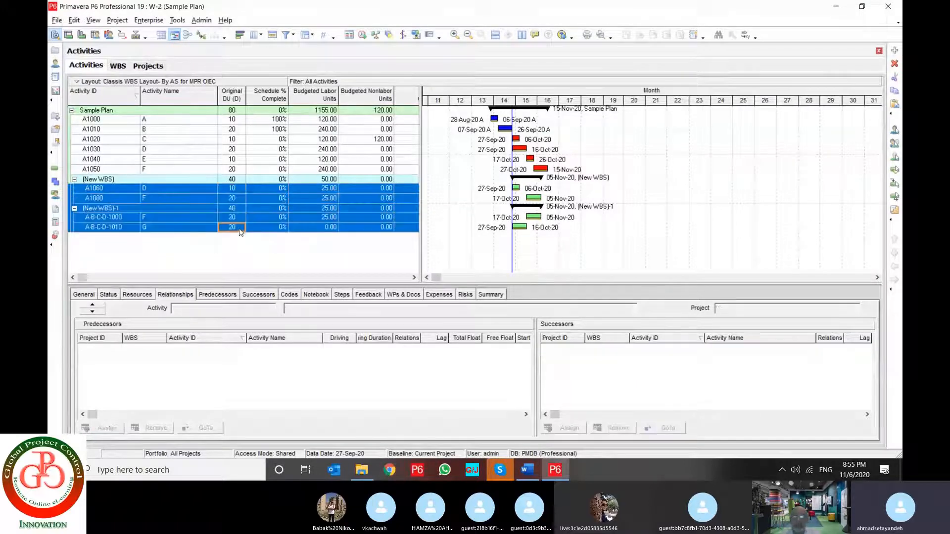
right_click(239, 227)
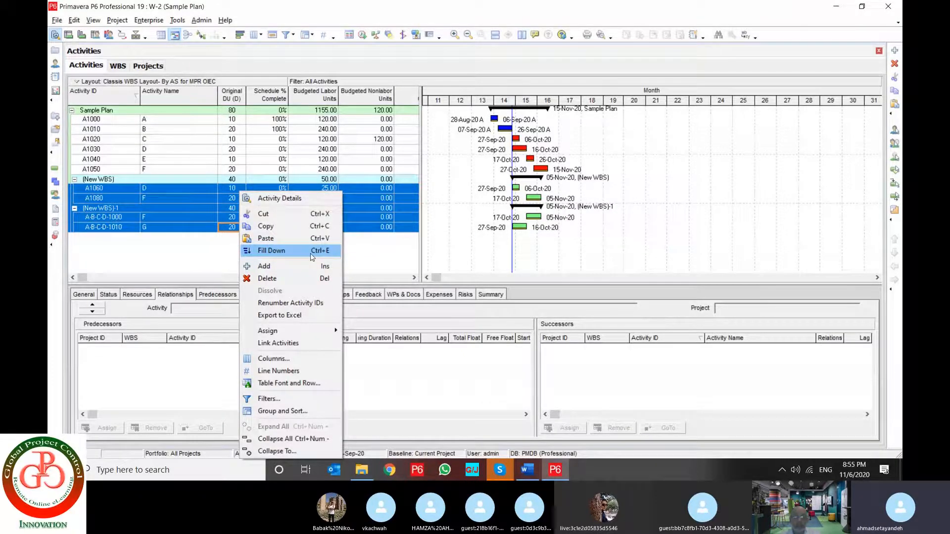
click(290, 252)
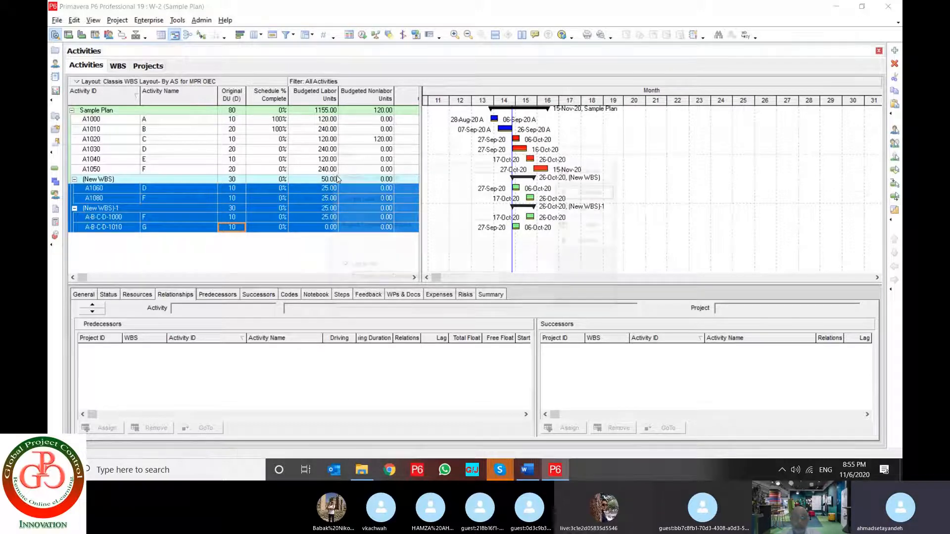
key(F9)
key(Return)
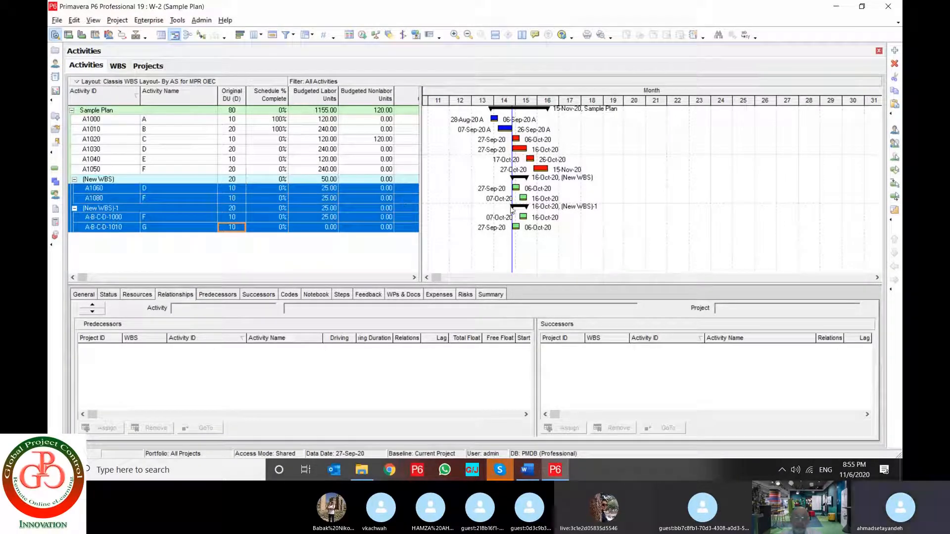
Select all rows of the activity table
click(74, 20)
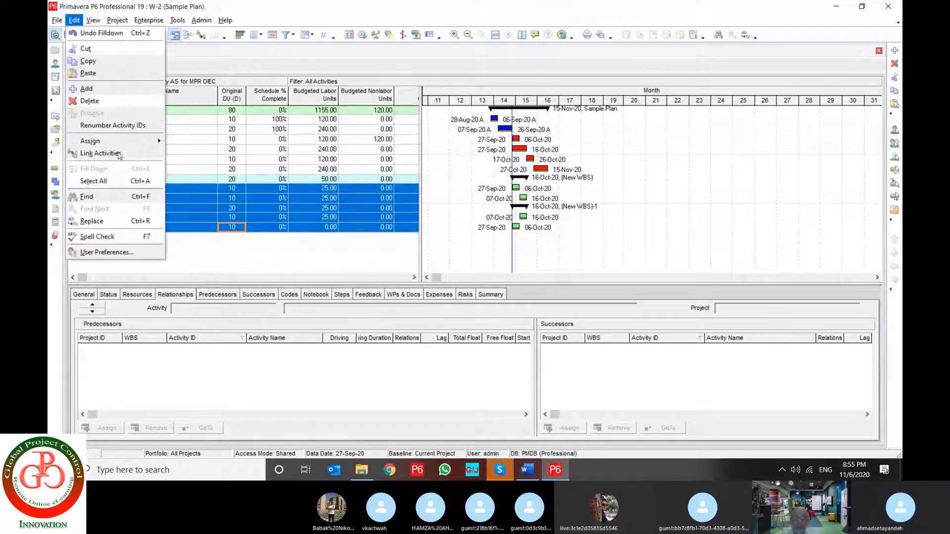
click(120, 181)
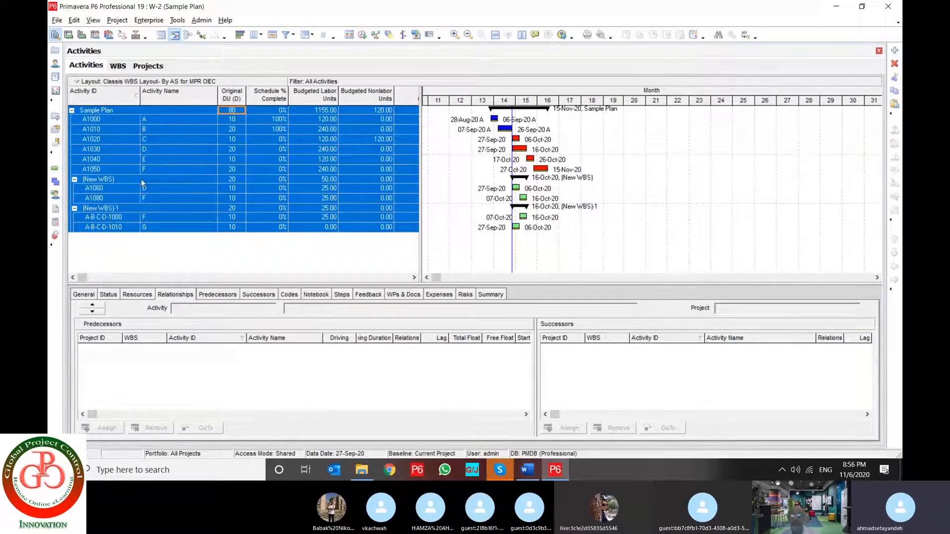
Search upward for "A" in the Activity Name column, starting from the (New WBS) band
click(141, 179)
click(75, 21)
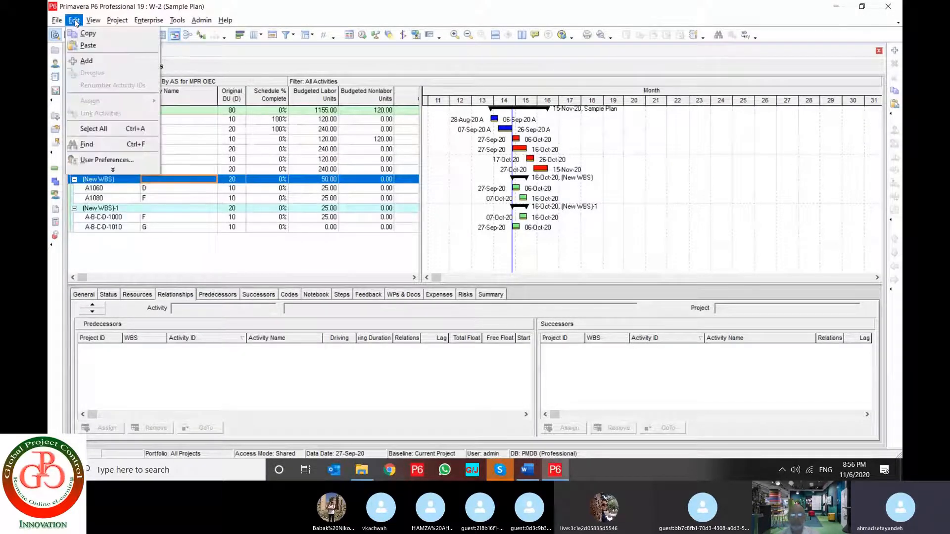
click(87, 144)
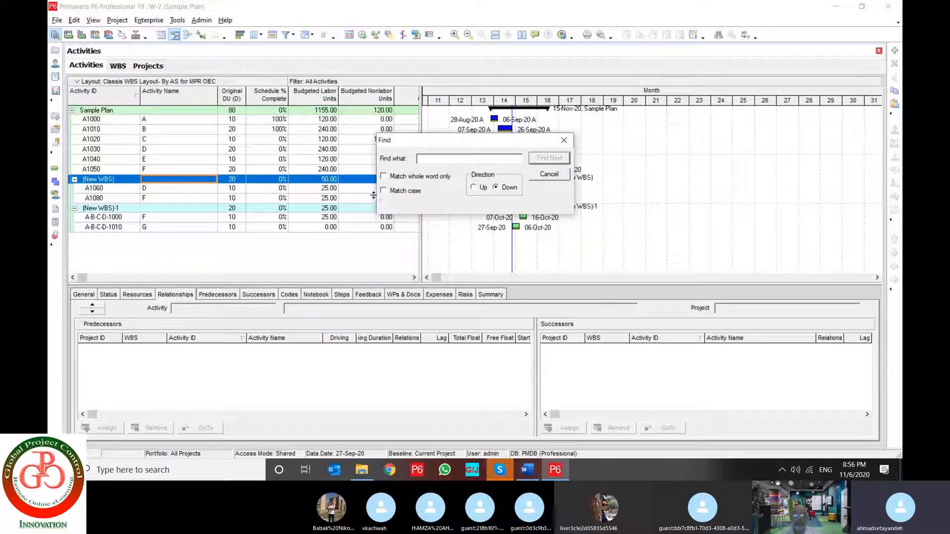
text(A)
click(473, 188)
key(Return)
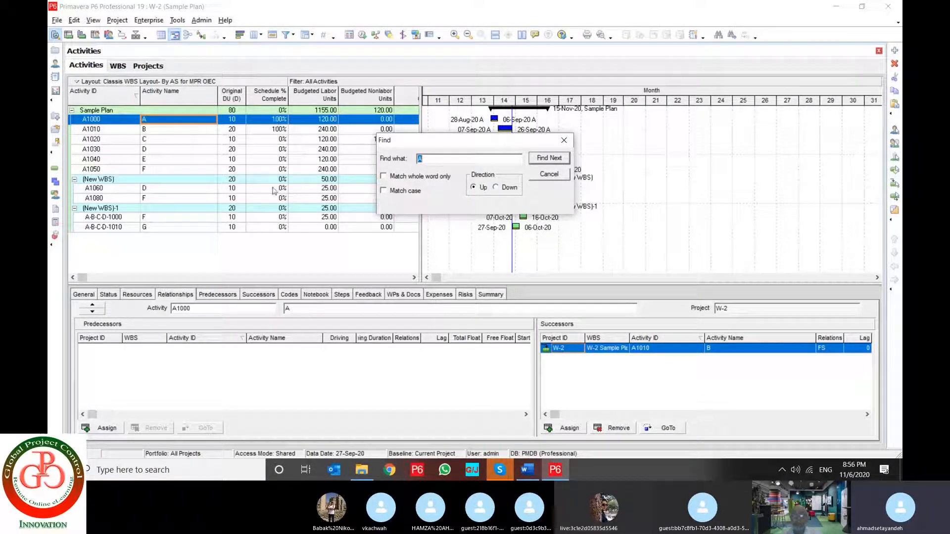
Search upward for "100" in the Schedule % Complete column, starting from activity A1060
click(274, 191)
text(100)
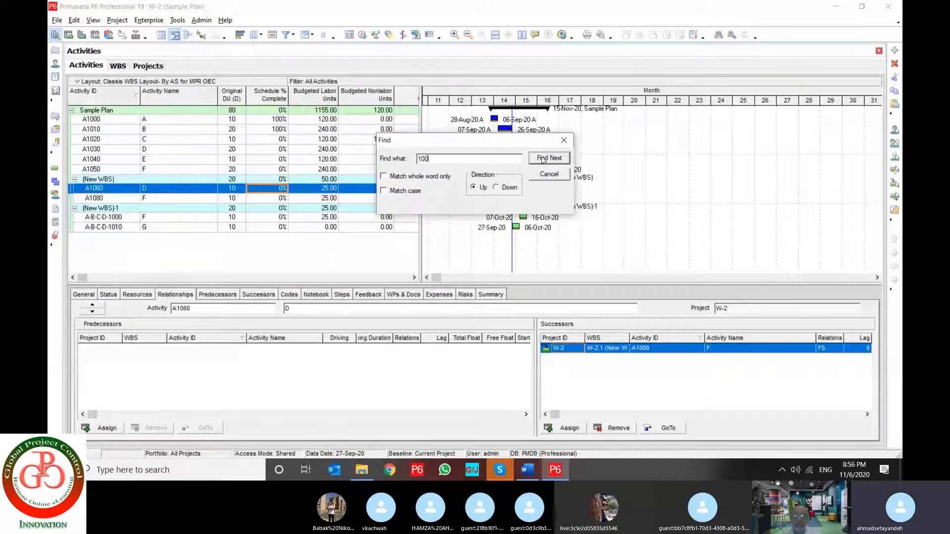
click(542, 159)
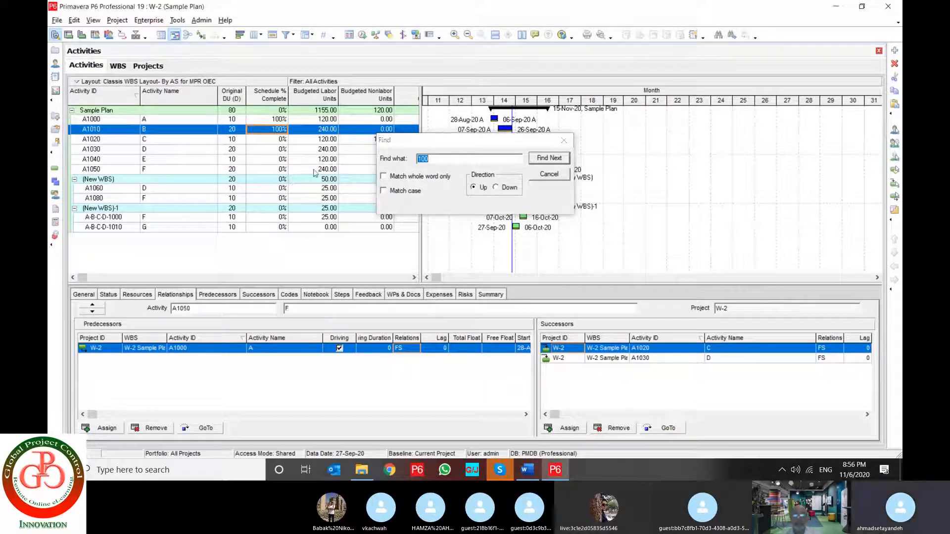
Search upward for "A" in the Activity Name column, starting from activity A1050, and end the search
click(317, 169)
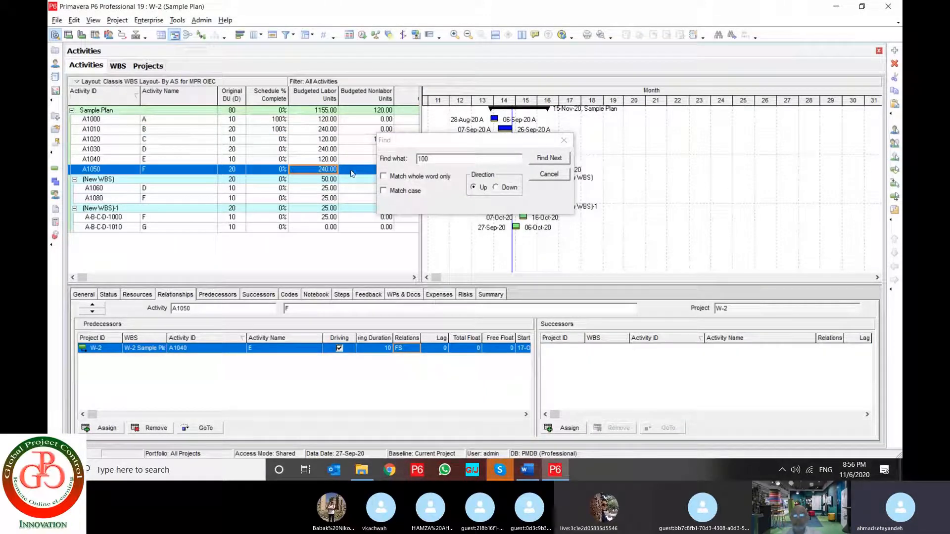
click(248, 171)
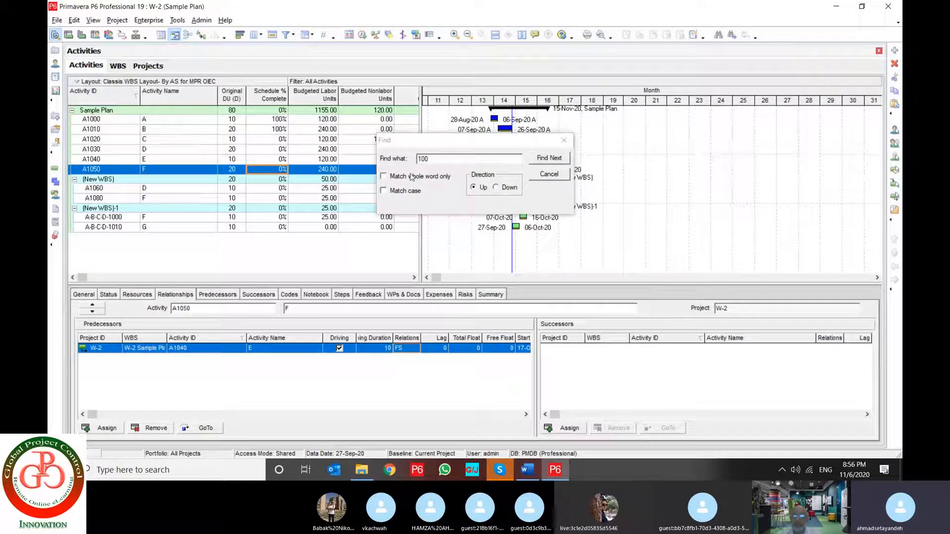
click(170, 169)
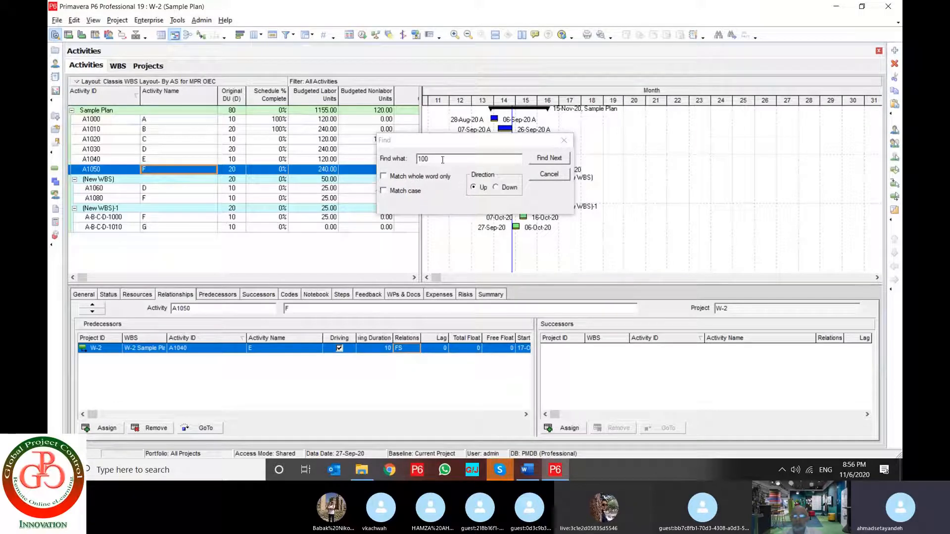
drag(443, 160, 373, 155)
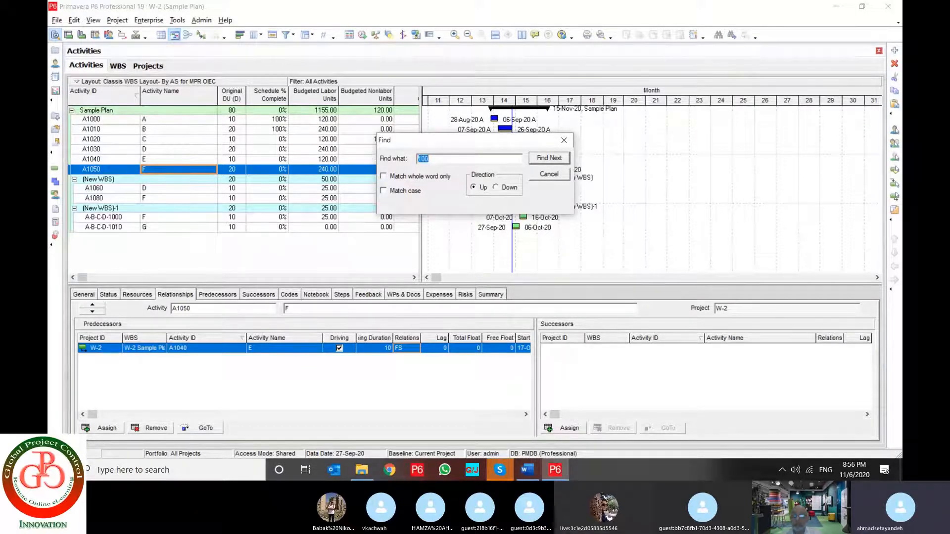
text(A)
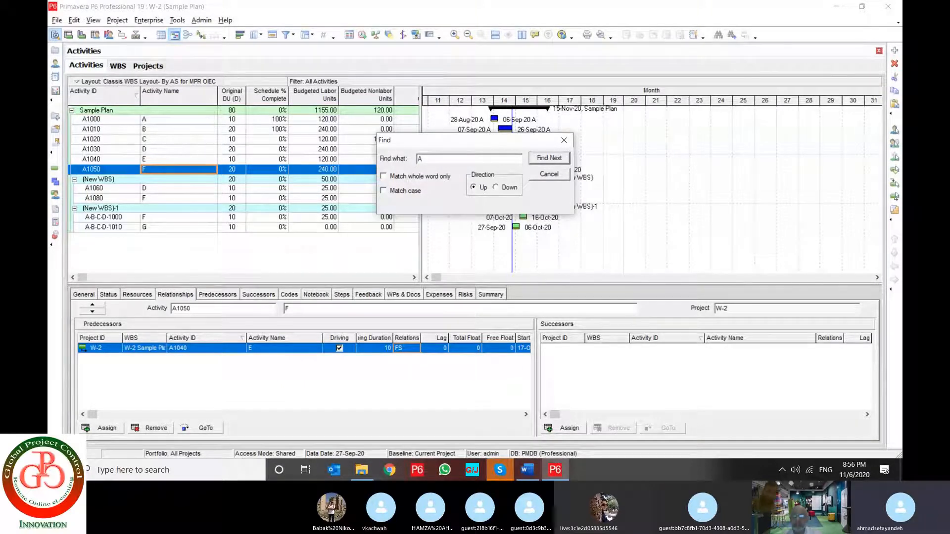
click(549, 158)
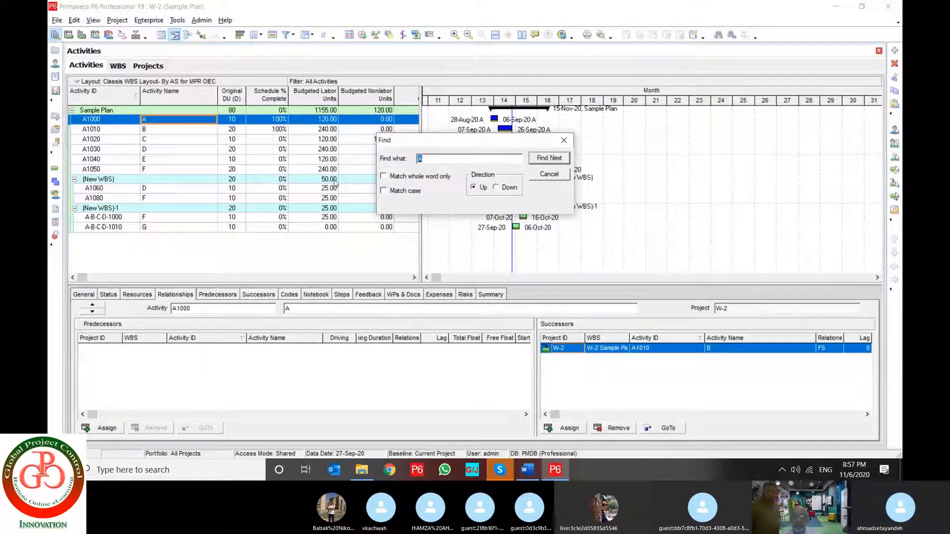
click(549, 175)
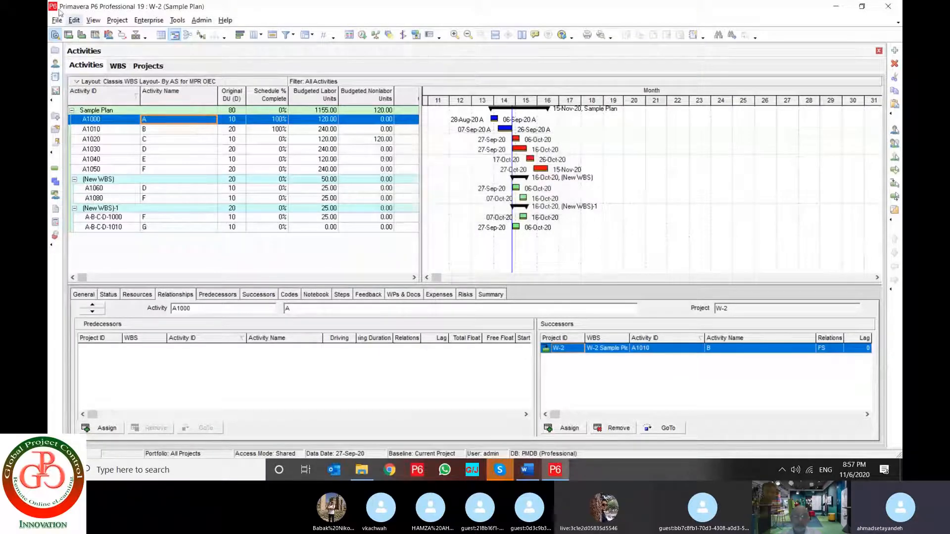
Select activities A1000 to A1040 in the Activity Name column and replace "A" with "X" in the name of activity A1000
click(74, 20)
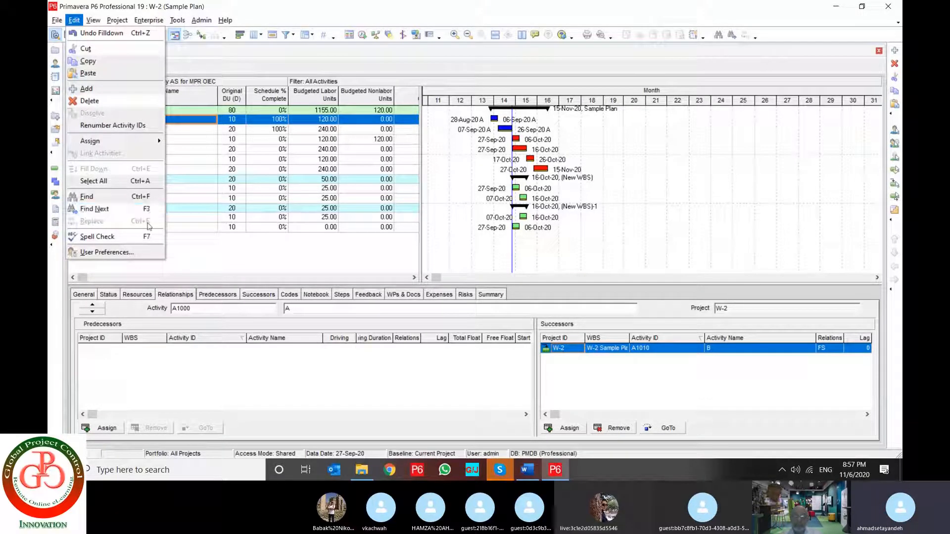
click(200, 132)
key(Up)
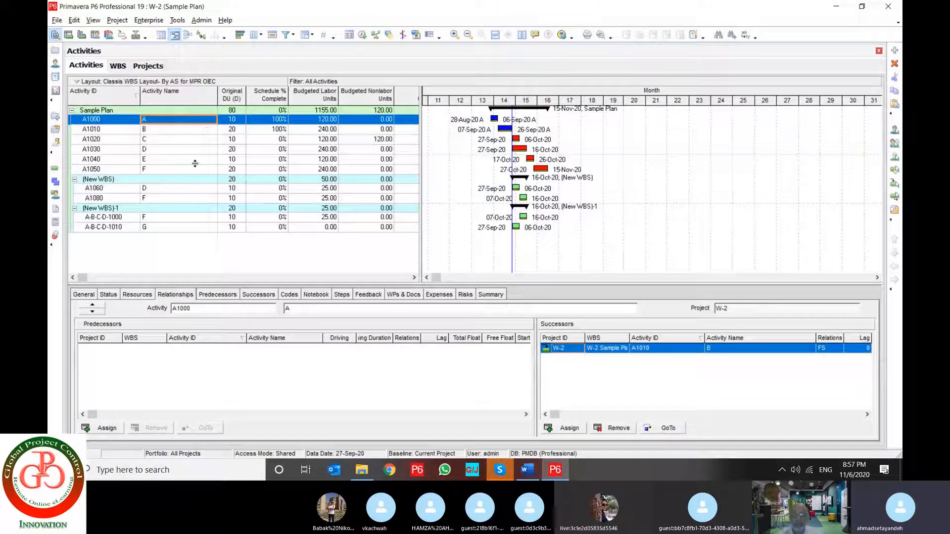
shift+click(191, 162)
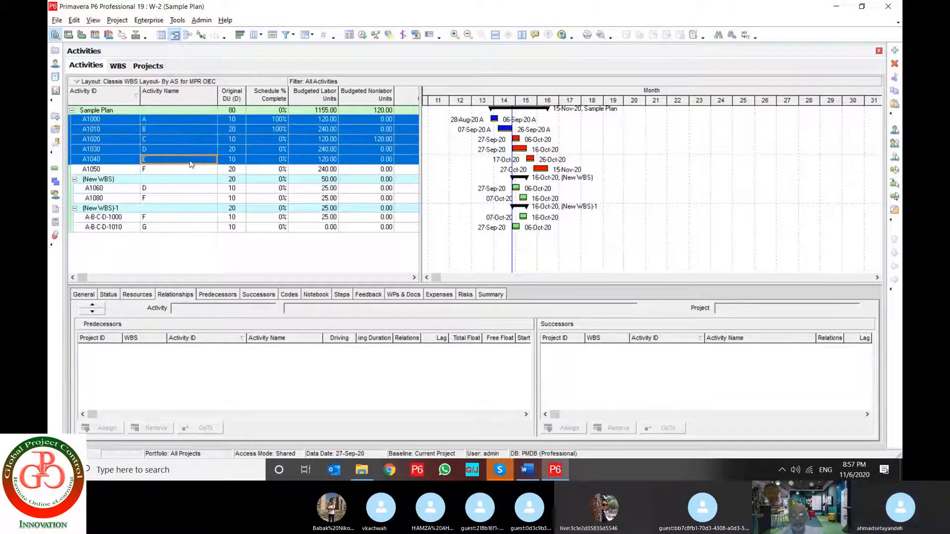
click(74, 20)
click(112, 169)
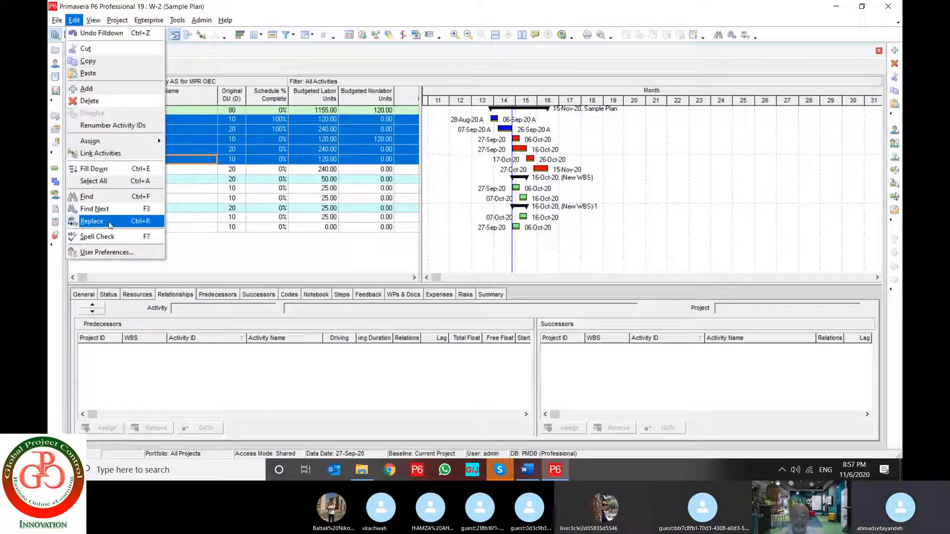
click(110, 221)
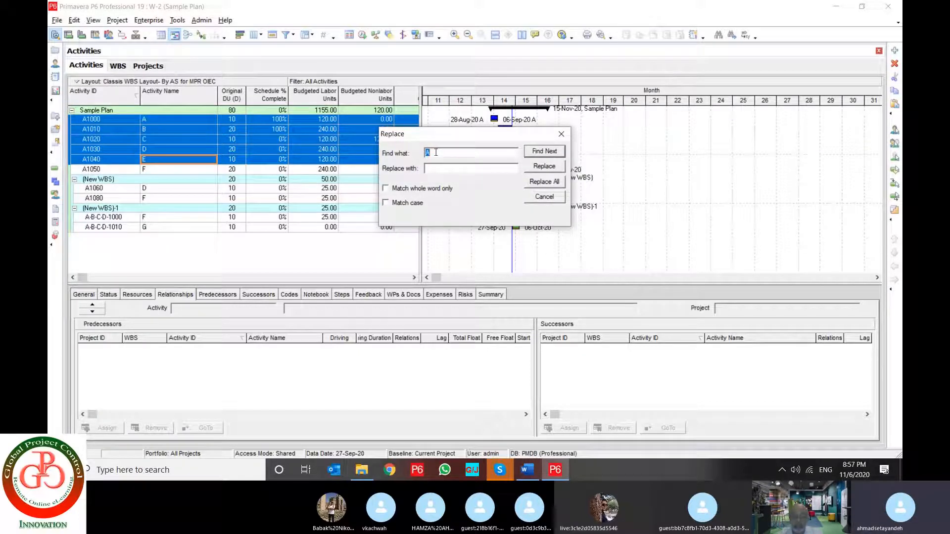
click(457, 169)
text(X)
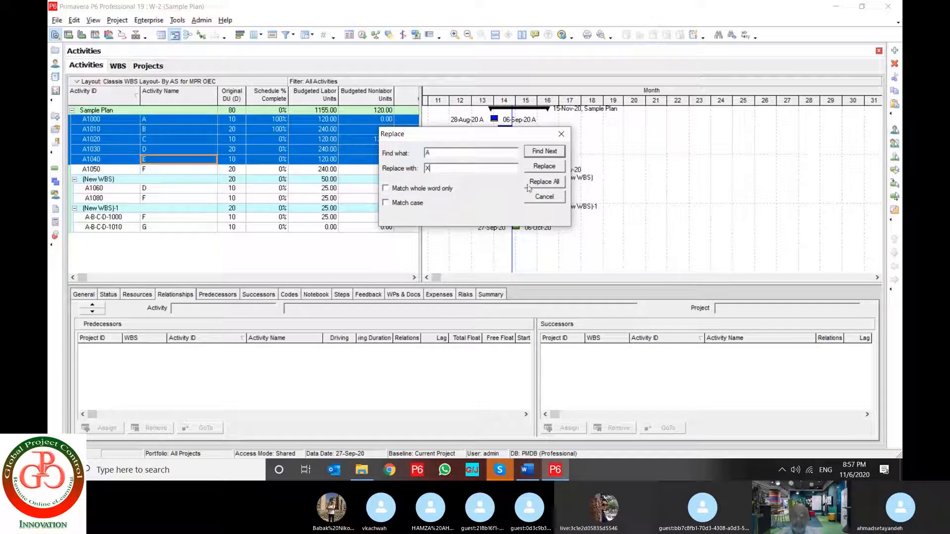
click(547, 156)
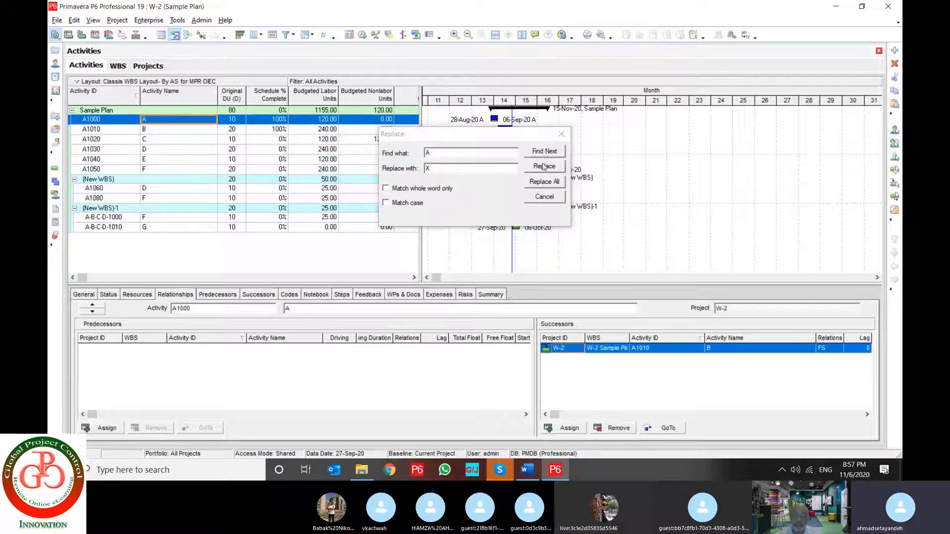
click(544, 166)
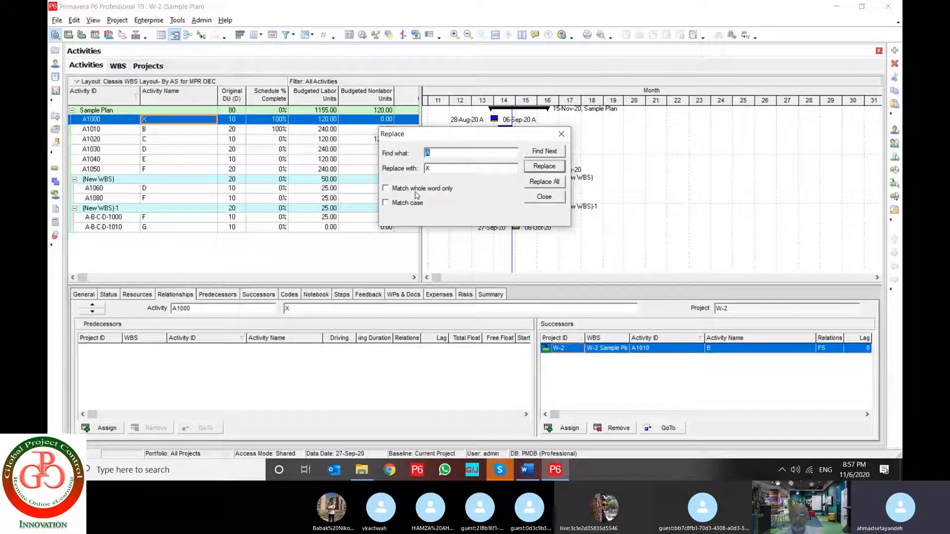
click(561, 134)
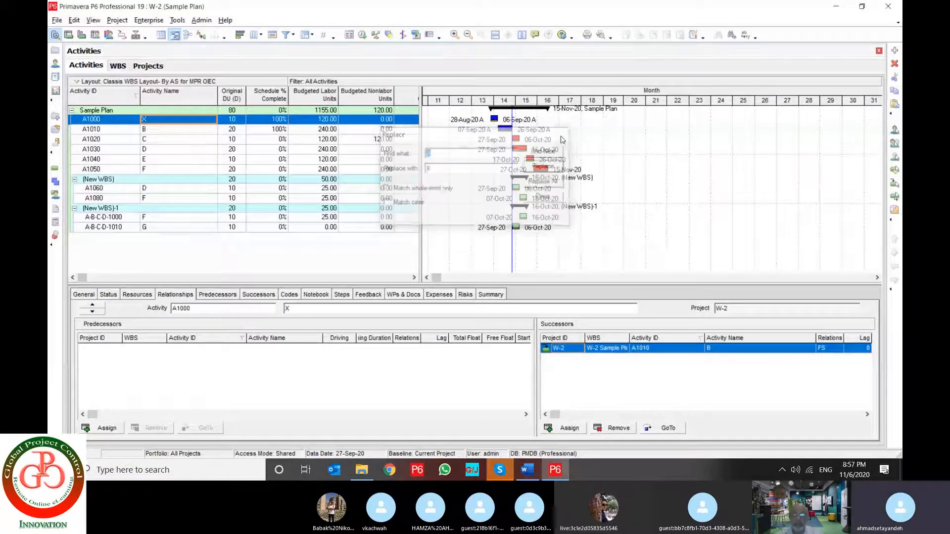
Open the user preferences and set the decimals to 2 for both the units format and the durations format
click(74, 21)
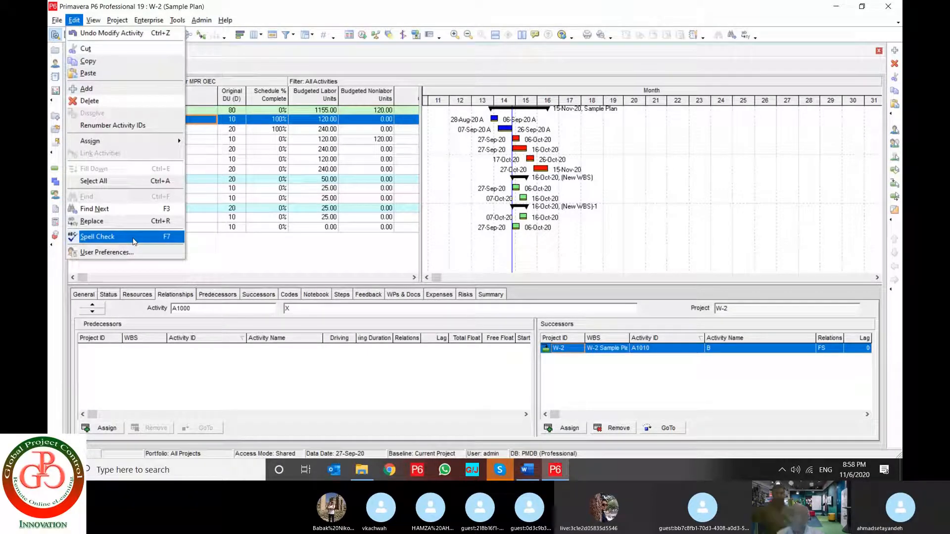
key(Escape)
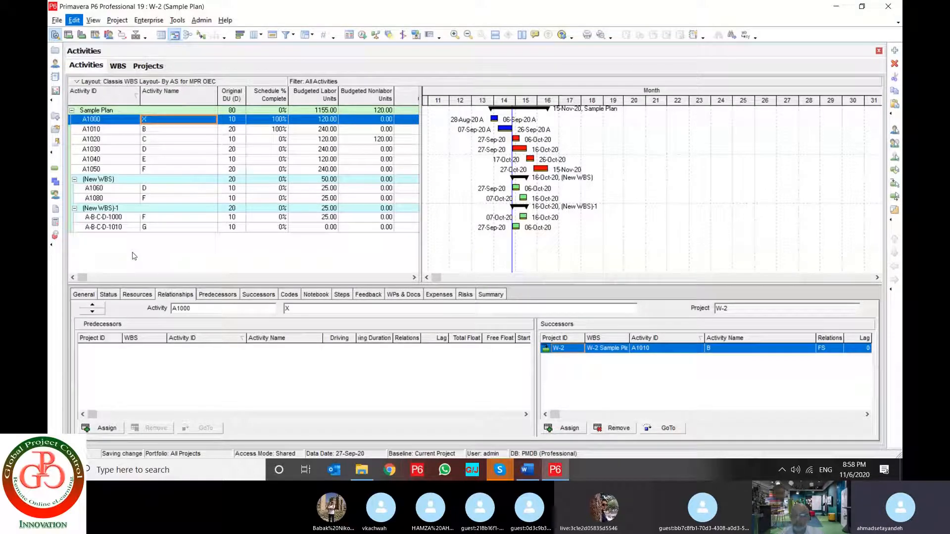
key(ctrl+q)
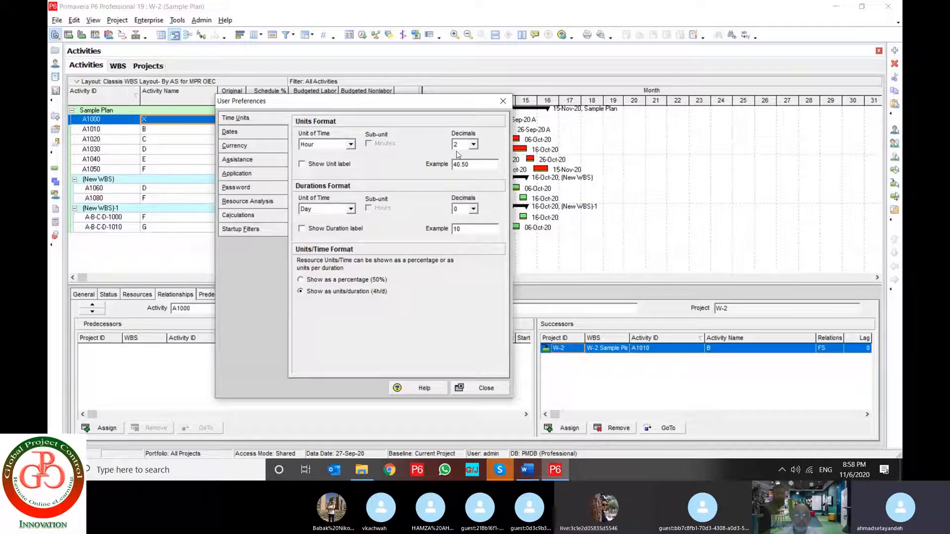
click(474, 145)
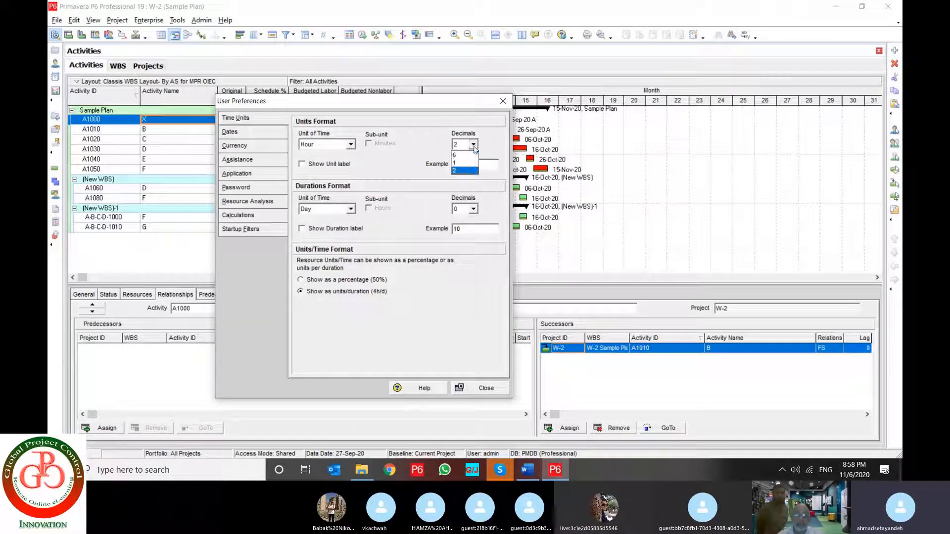
click(470, 170)
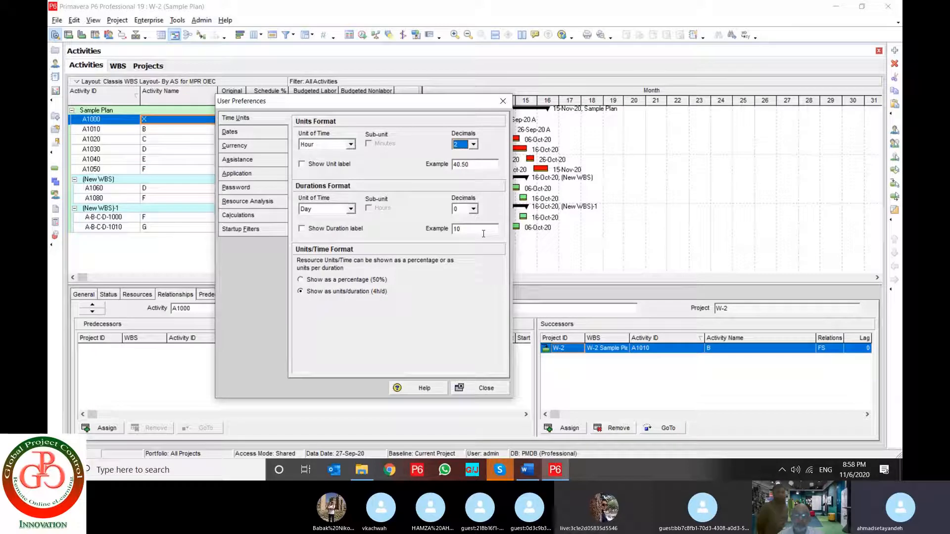
click(473, 208)
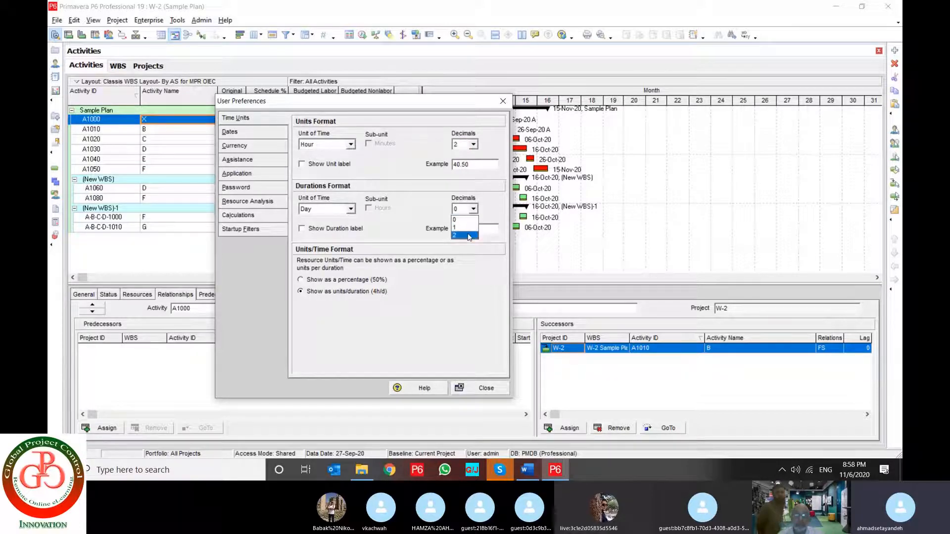
click(468, 234)
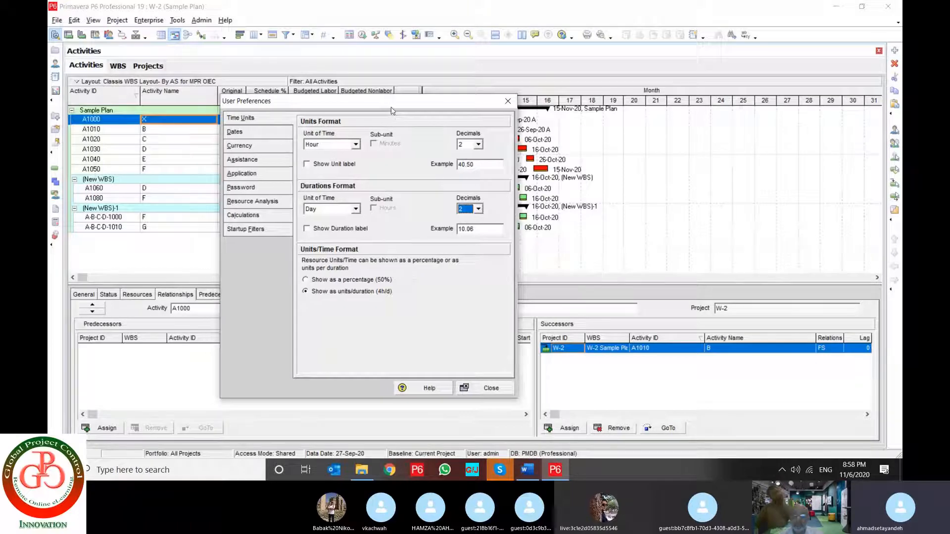
Turn on the duration label in the durations format and the unit label in the units format
drag(389, 111, 580, 96)
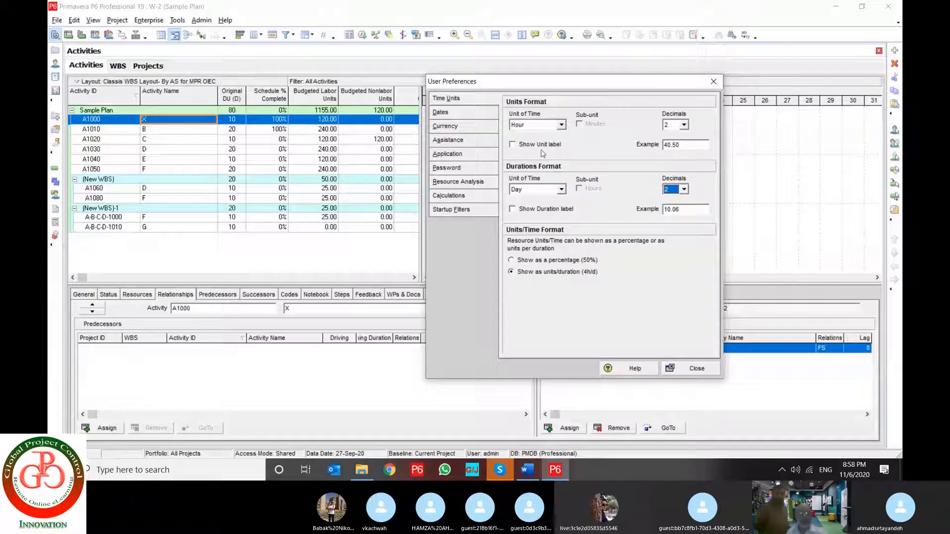
click(679, 209)
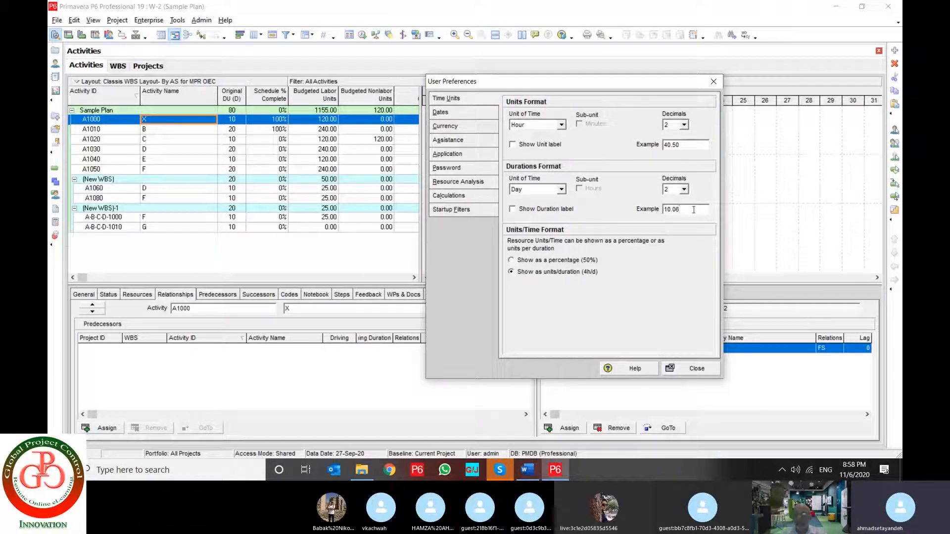
drag(692, 209, 657, 212)
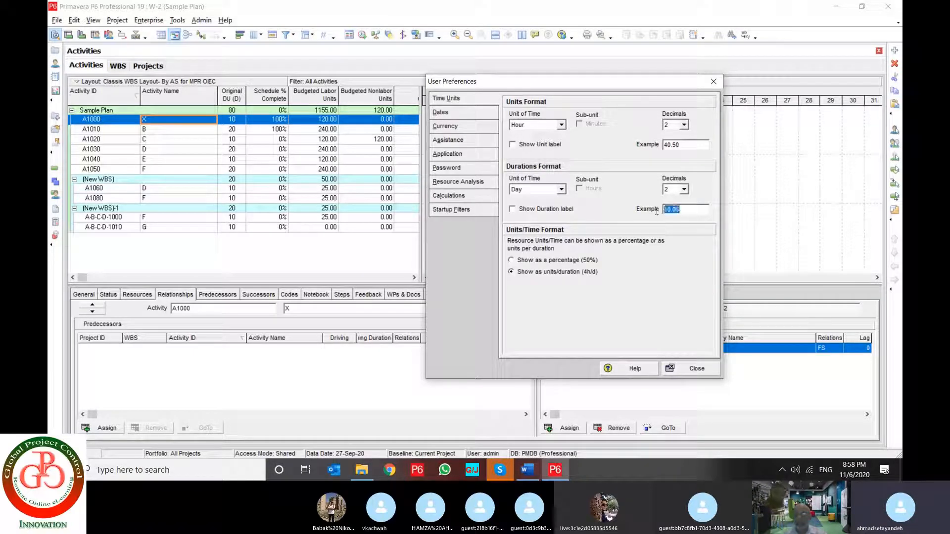
click(527, 212)
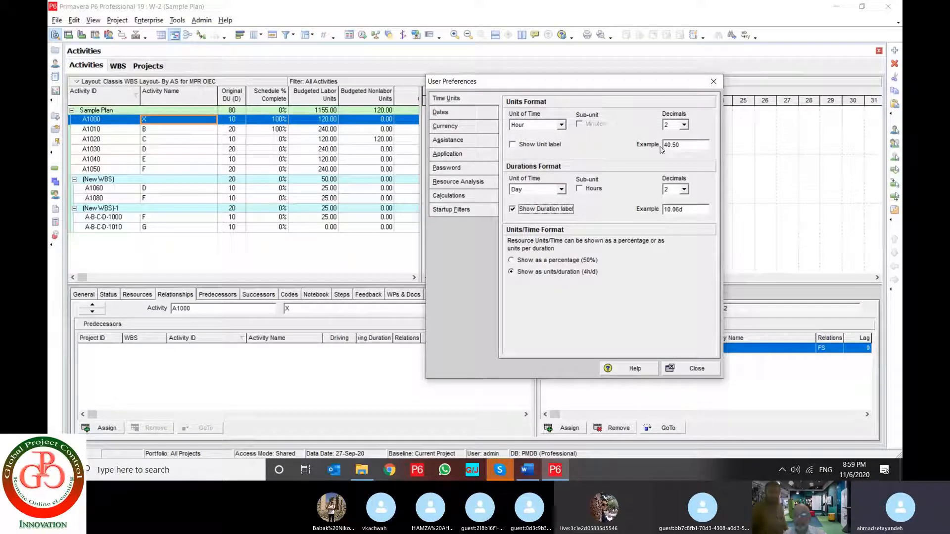
click(541, 145)
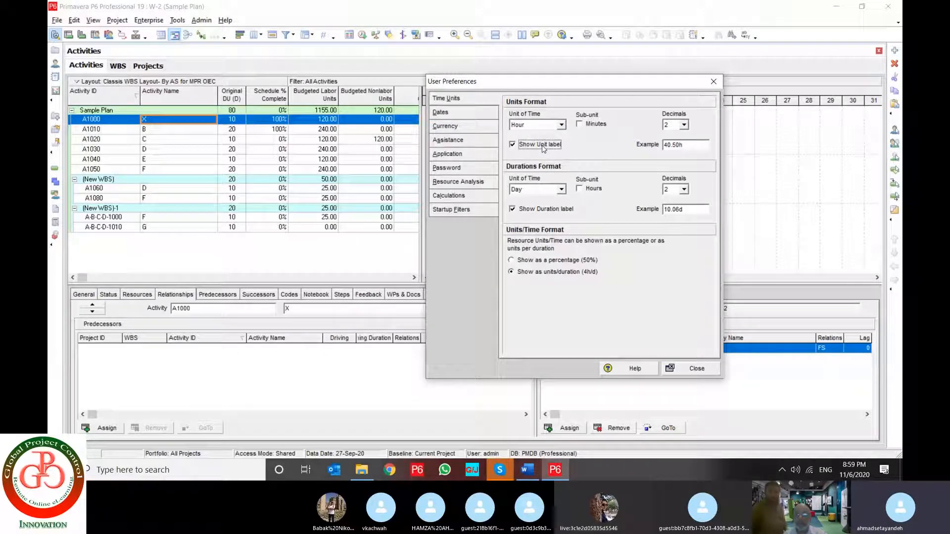
Try the Minutes sub-unit in the units format and keep resource units/time shown as units/duration (4h/d)
click(586, 127)
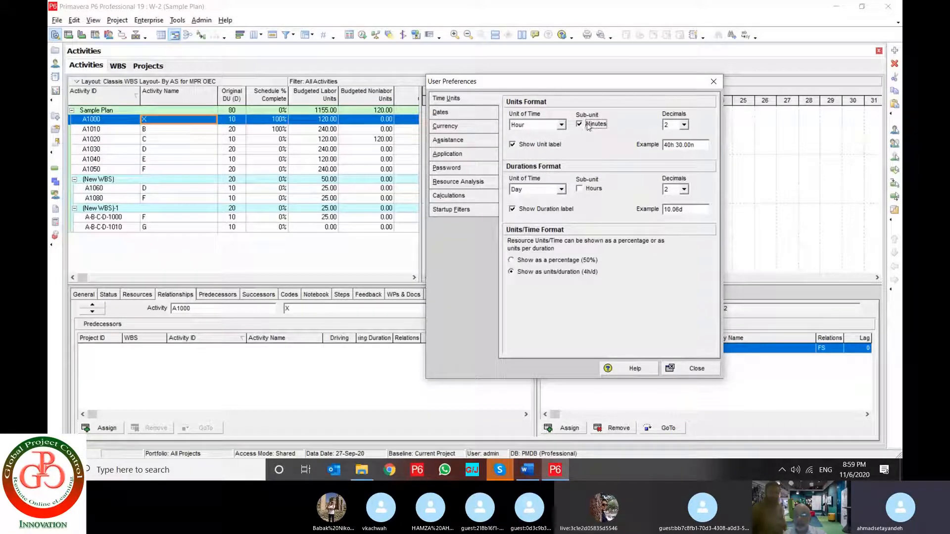
click(587, 126)
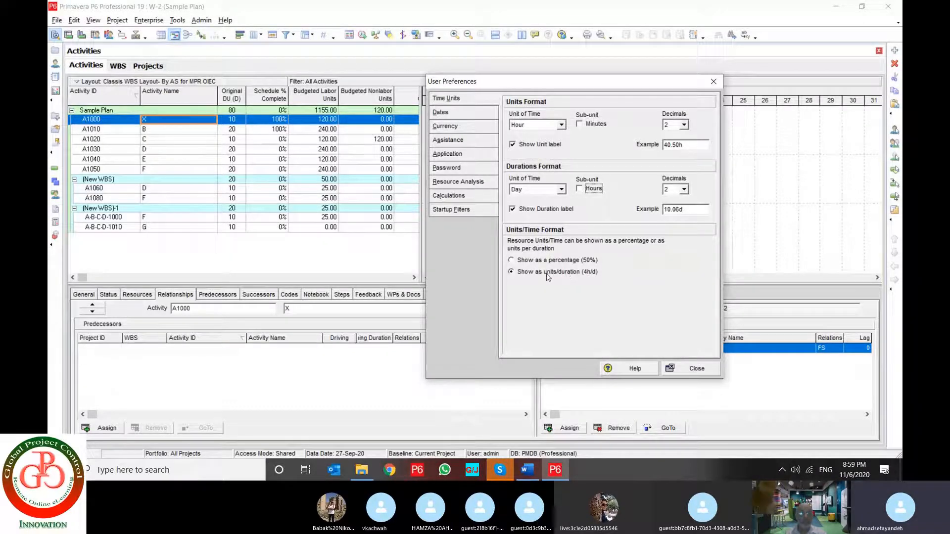
click(520, 275)
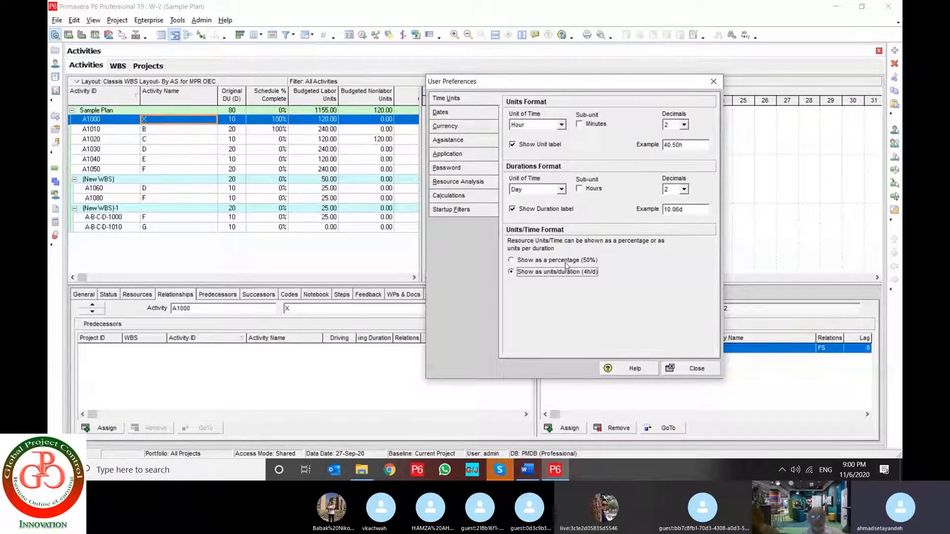
Open the date preferences and choose the hyphen as the date separator
click(458, 115)
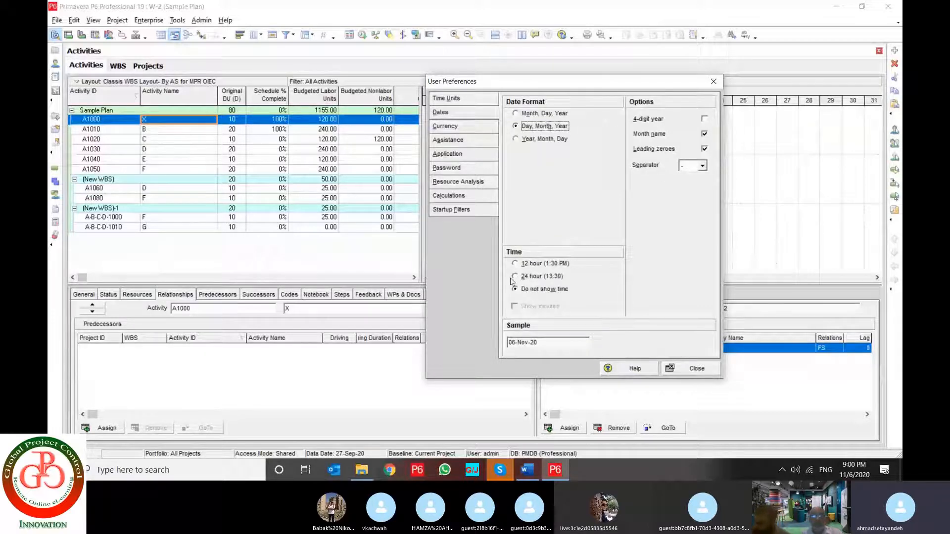
drag(613, 87, 662, 88)
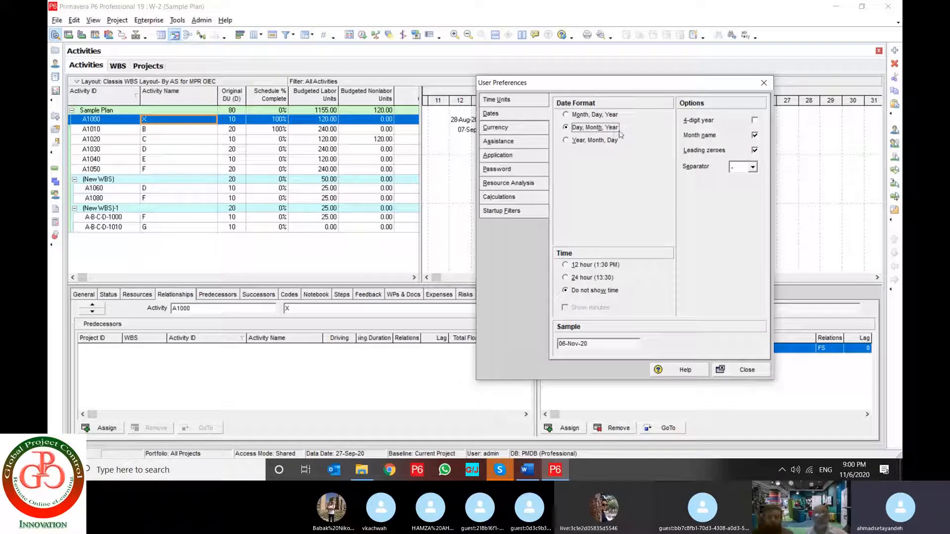
click(752, 169)
click(750, 177)
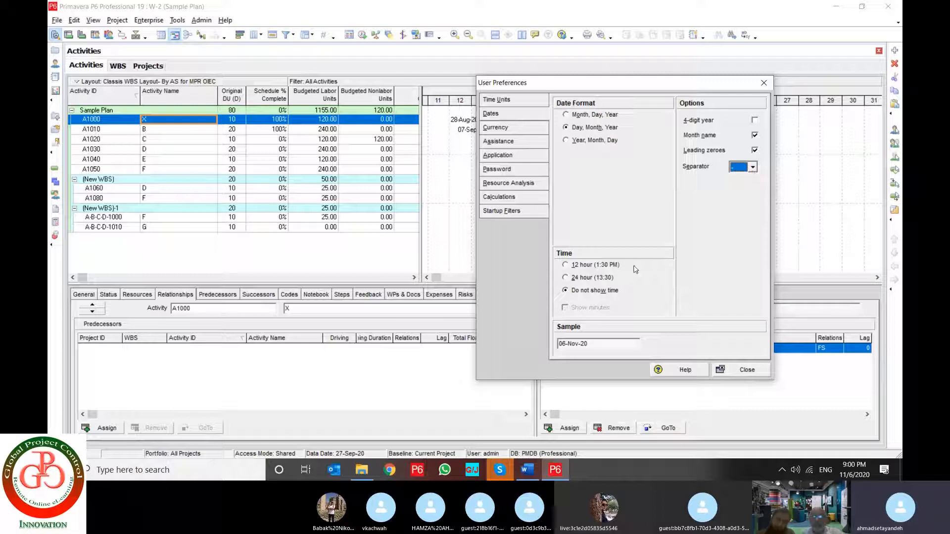
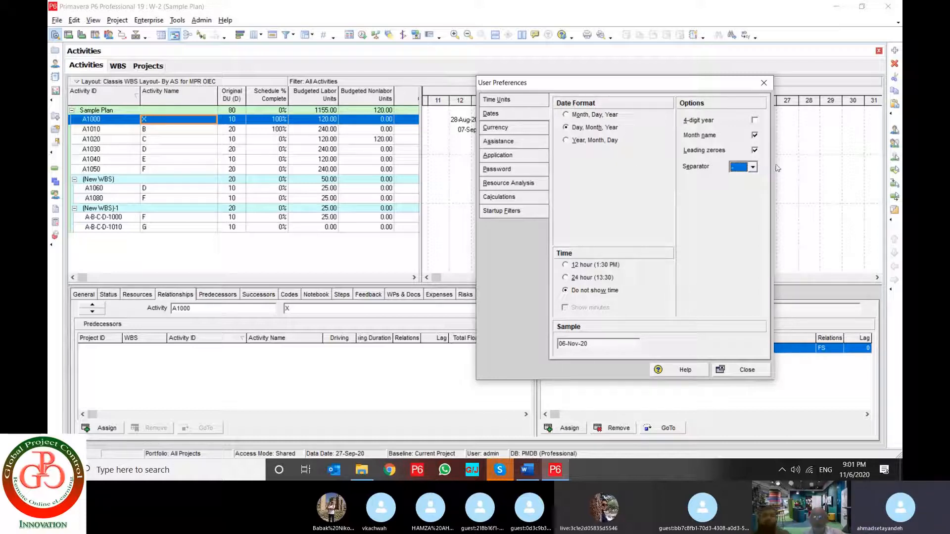
Try the 24-hour time format against the sample date, and set the time display to 12 hour (1:30 PM)
click(596, 344)
drag(591, 344, 557, 344)
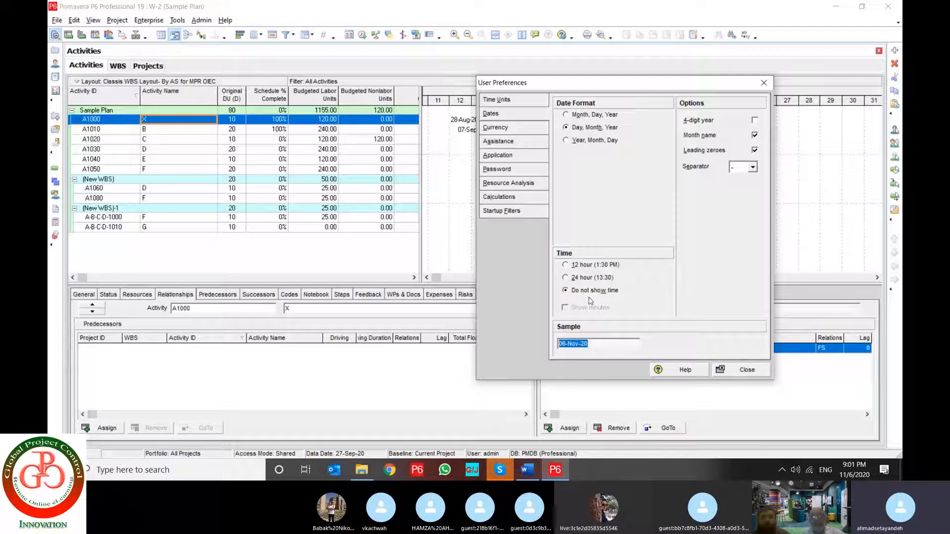
click(585, 279)
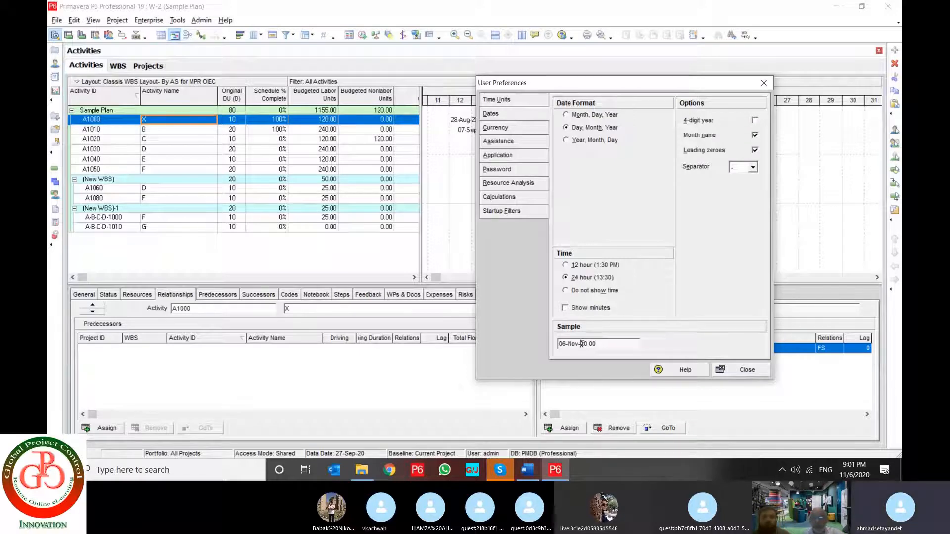
drag(581, 346, 604, 347)
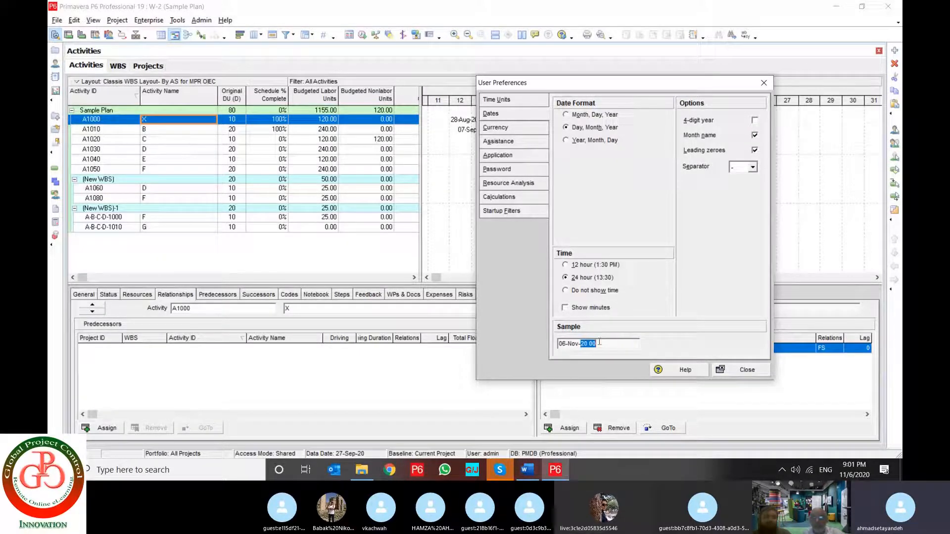
double_click(593, 343)
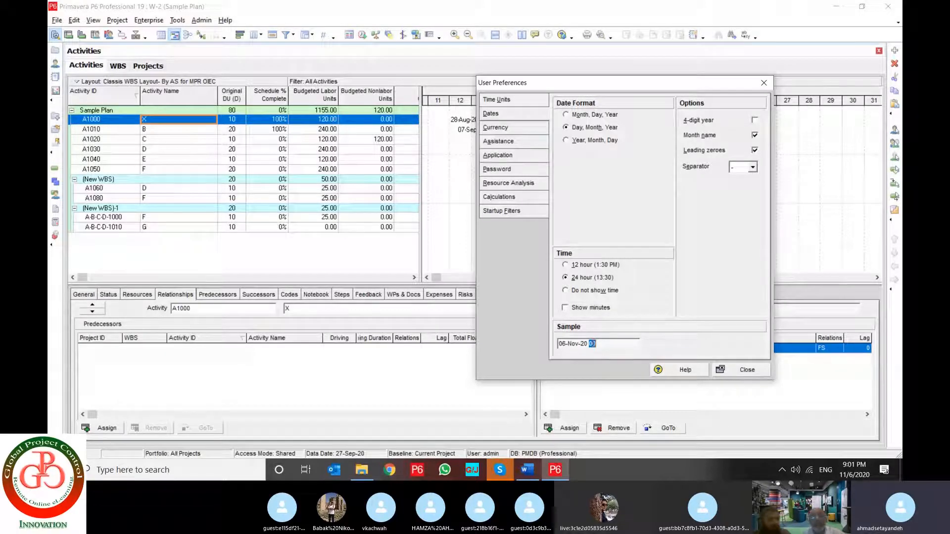
click(566, 266)
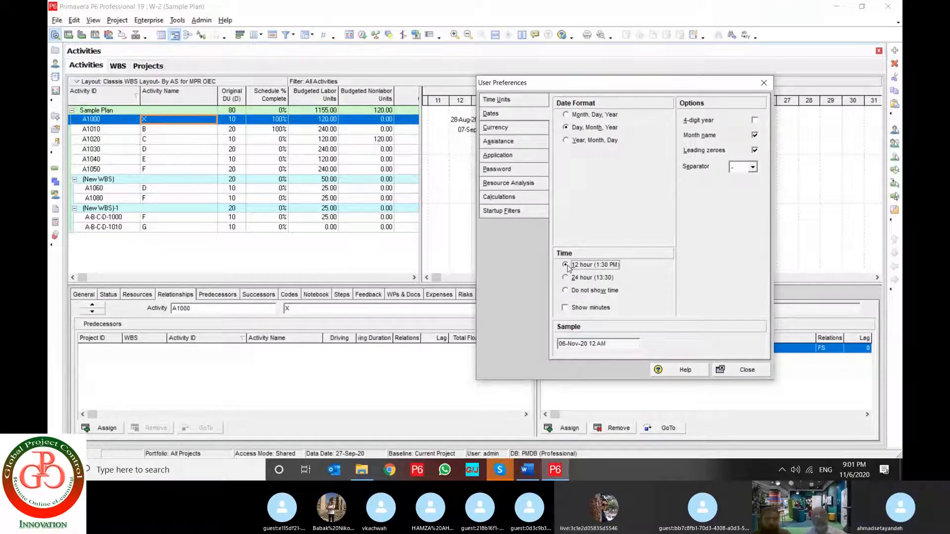
Try the 4-digit year and month name options of the date format, restoring each one
click(755, 120)
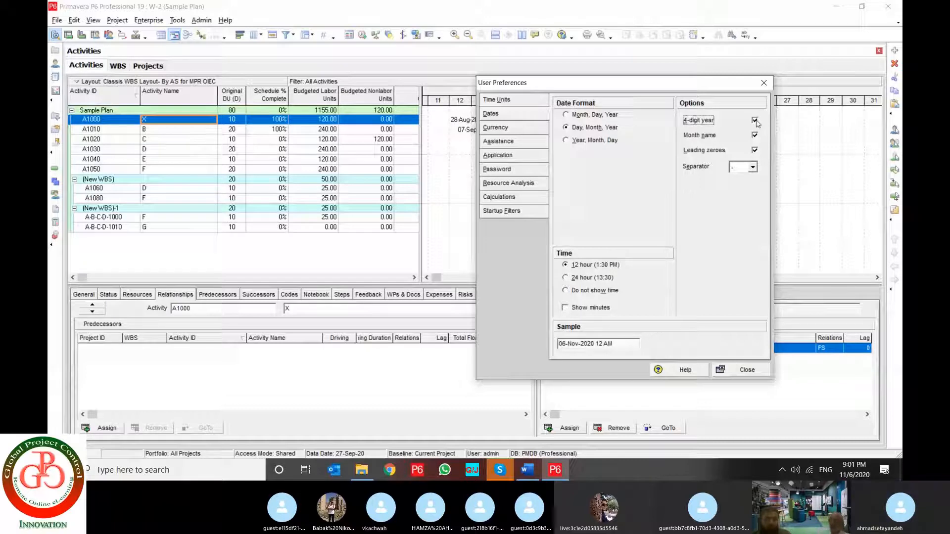
click(755, 120)
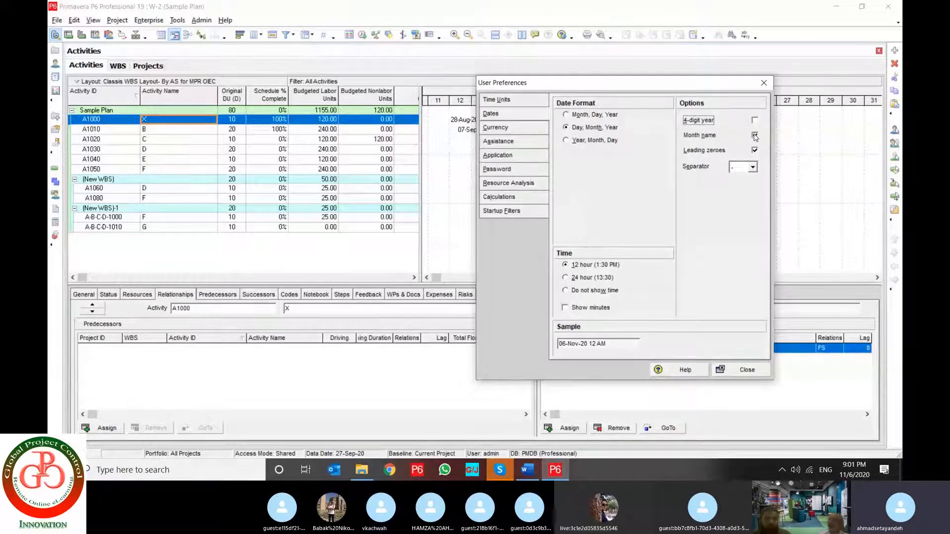
click(755, 136)
click(755, 135)
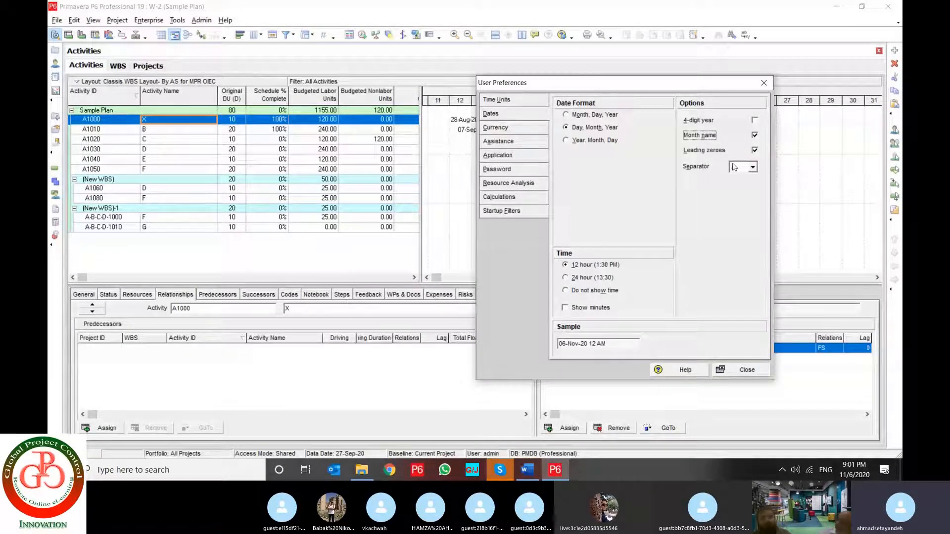
Open the currency preferences and look through the available currencies, leaving Euro selected
click(513, 128)
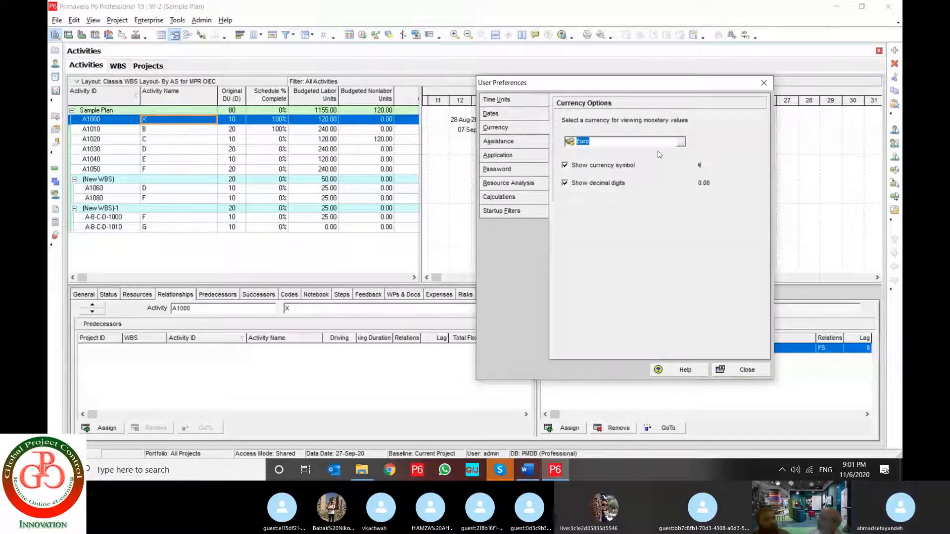
click(681, 142)
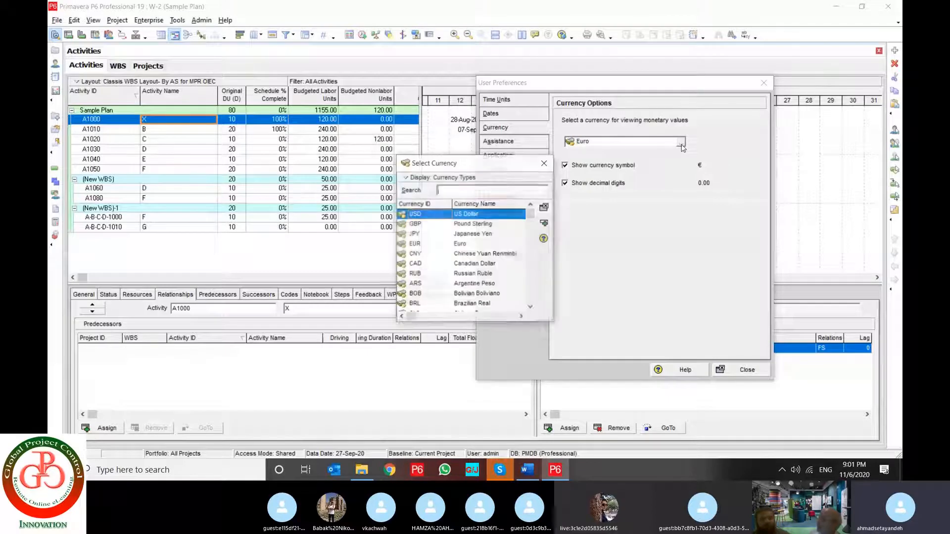
scroll(474, 273, down, 5)
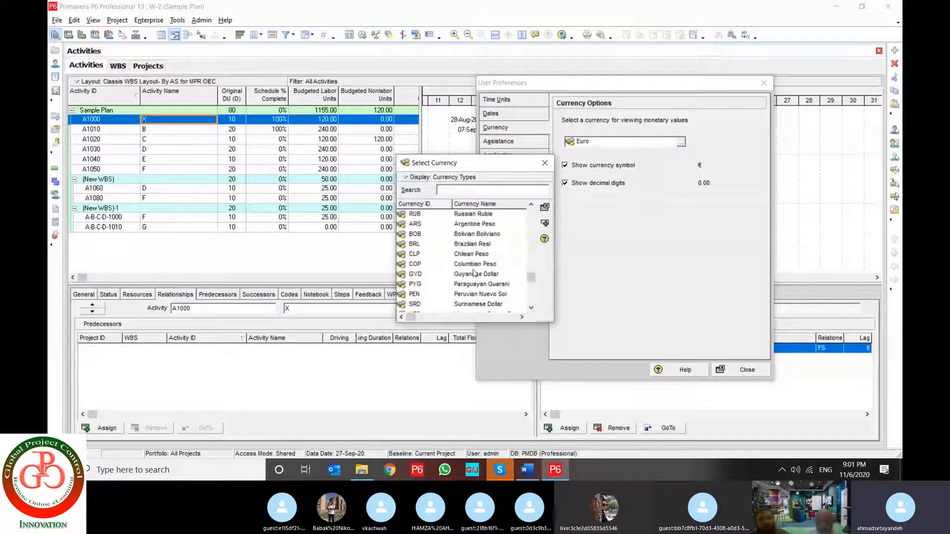
scroll(474, 272, up, 5)
click(475, 253)
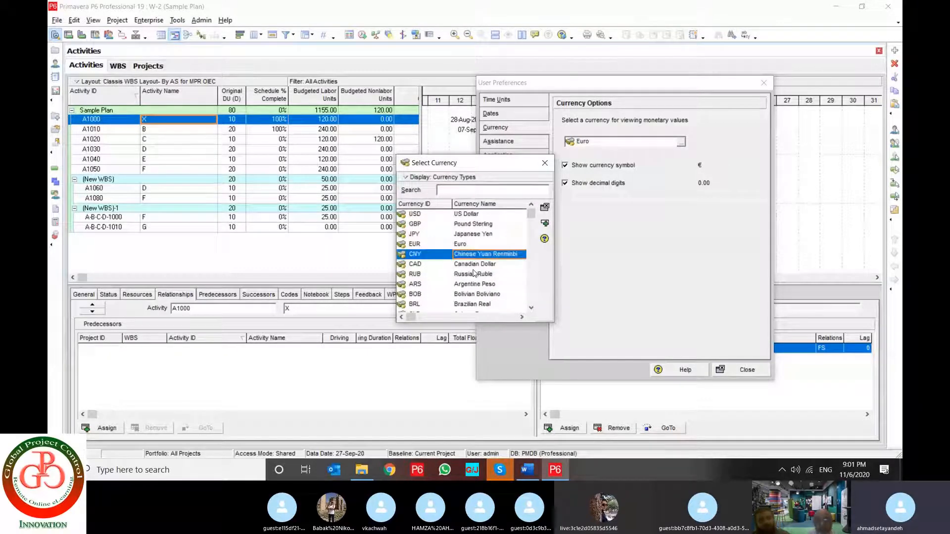
click(544, 163)
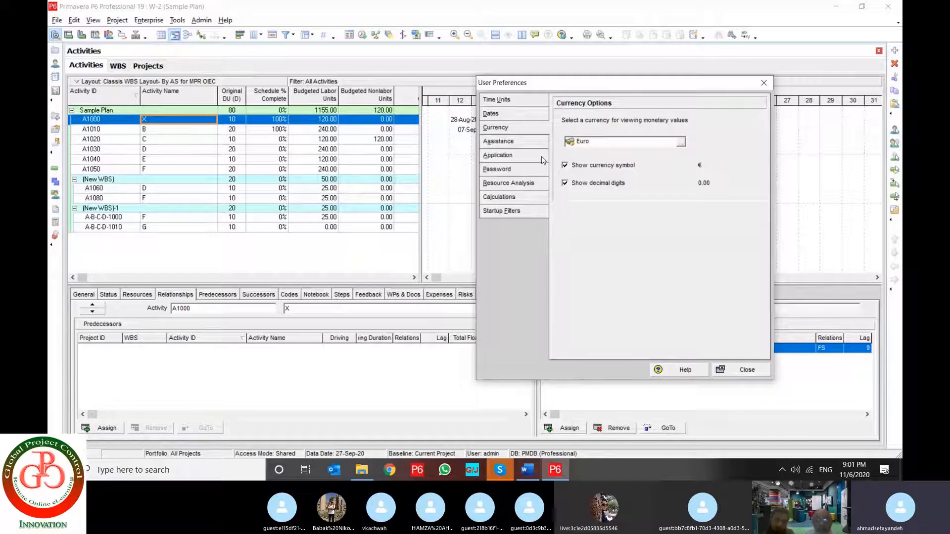
Open the assistance preferences and try the Use New Activity Wizard option, leaving it off
click(538, 143)
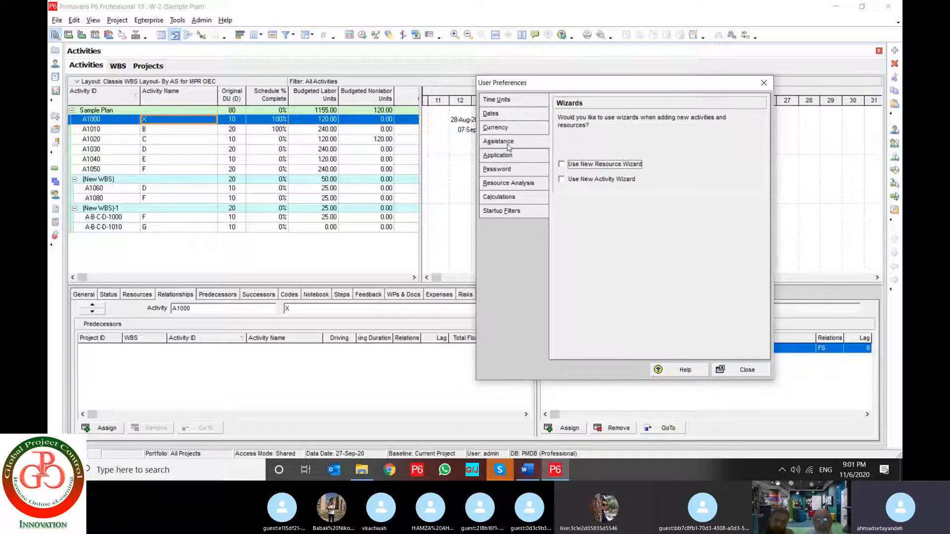
click(604, 181)
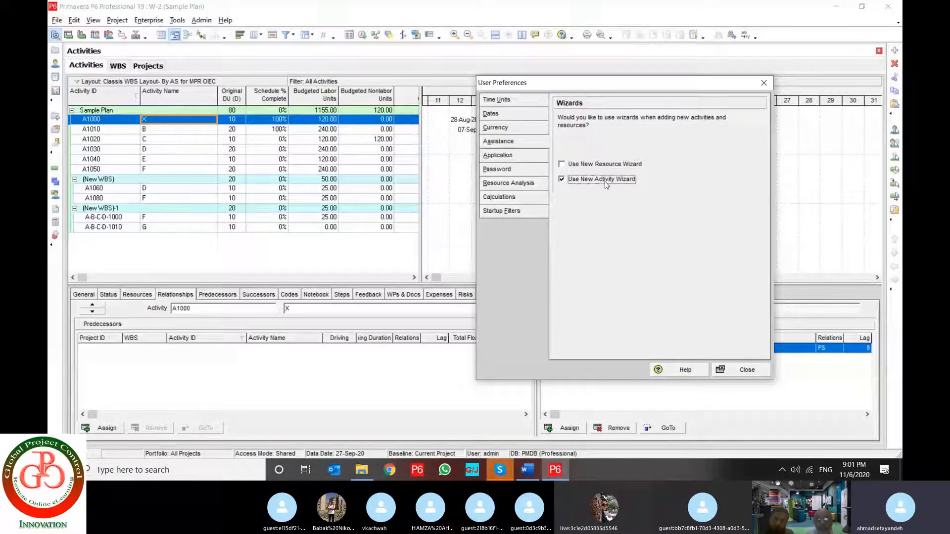
click(604, 181)
Close the preferences and add a new activity under (New WBS)-1 without the wizard
click(740, 370)
click(130, 218)
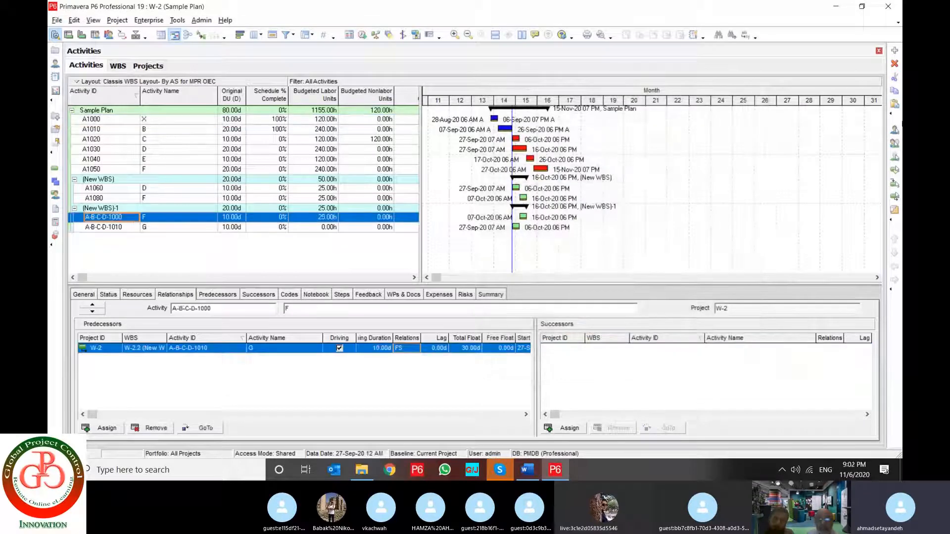
click(894, 50)
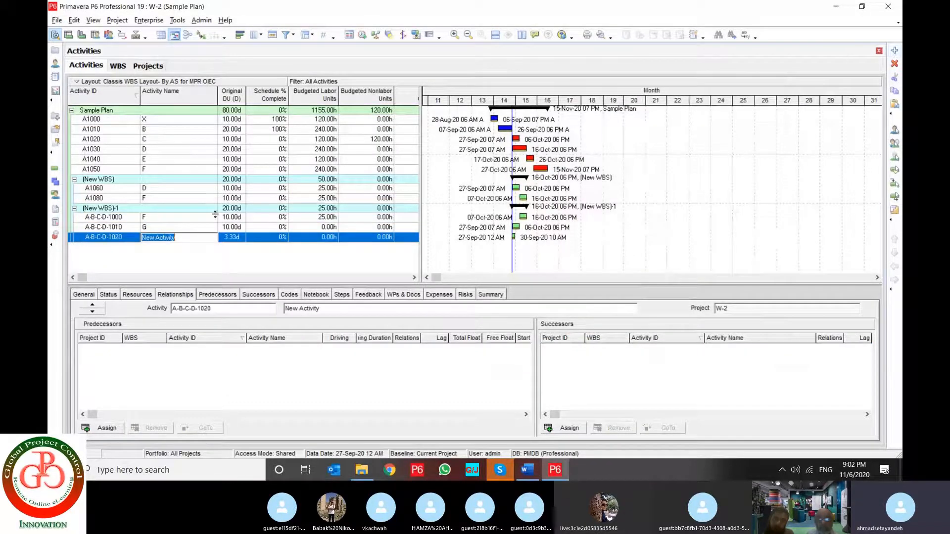
click(123, 239)
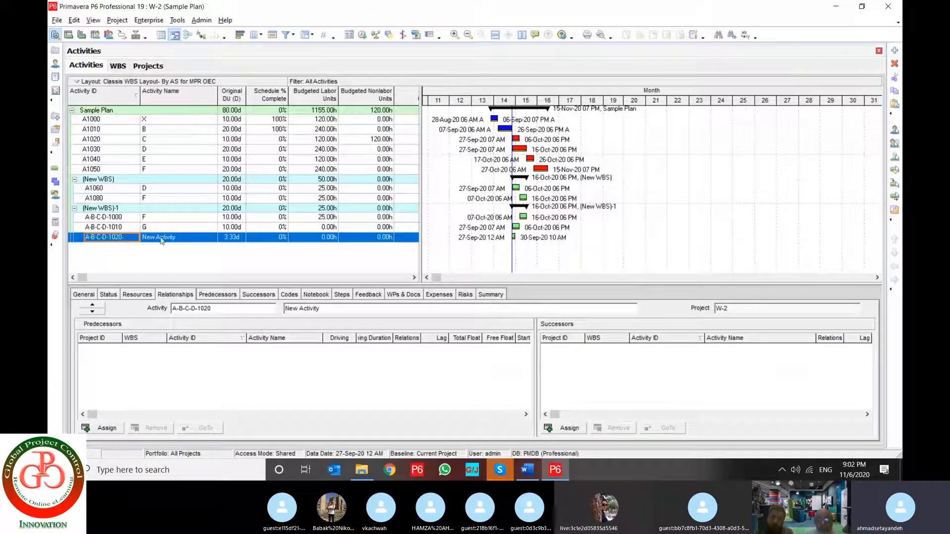
Reopen the user preferences, turn on Use New Activity Wizard and close the dialog
click(74, 21)
click(99, 255)
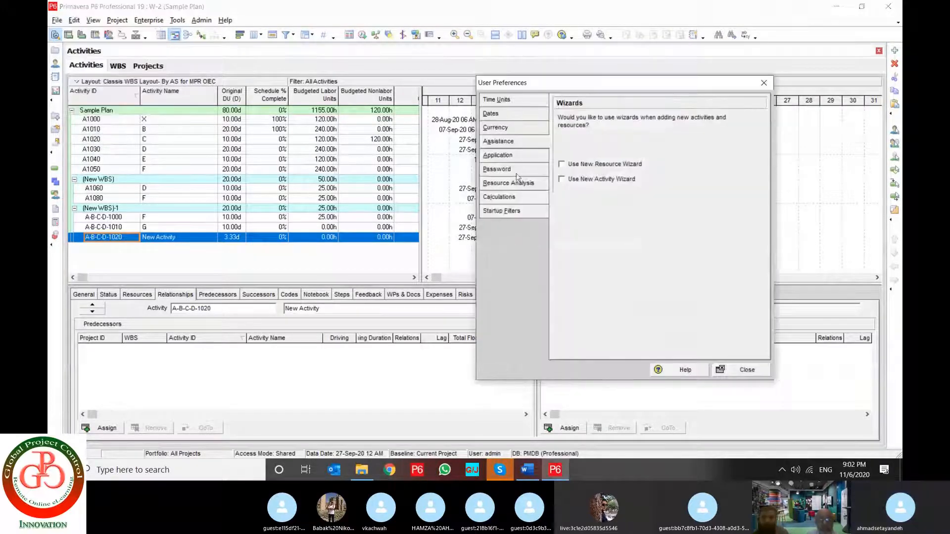
click(589, 181)
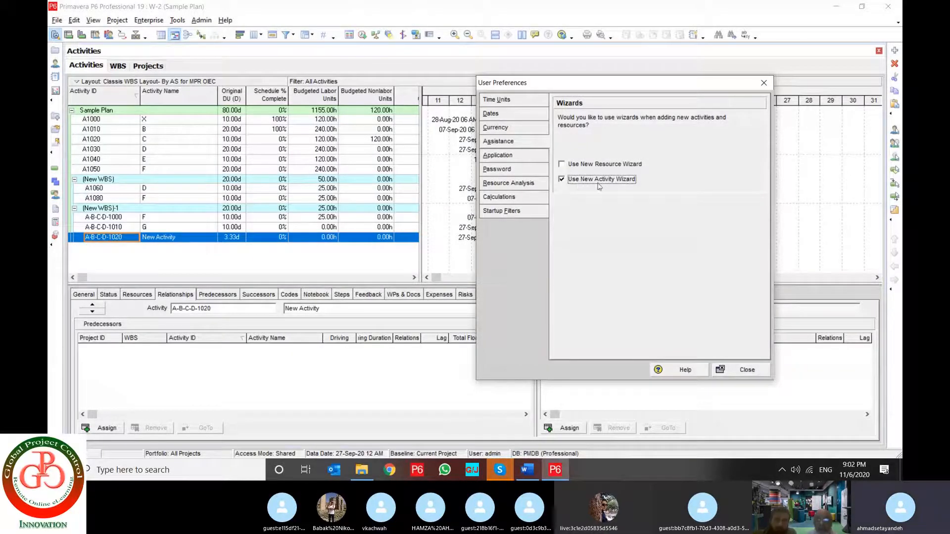
click(737, 368)
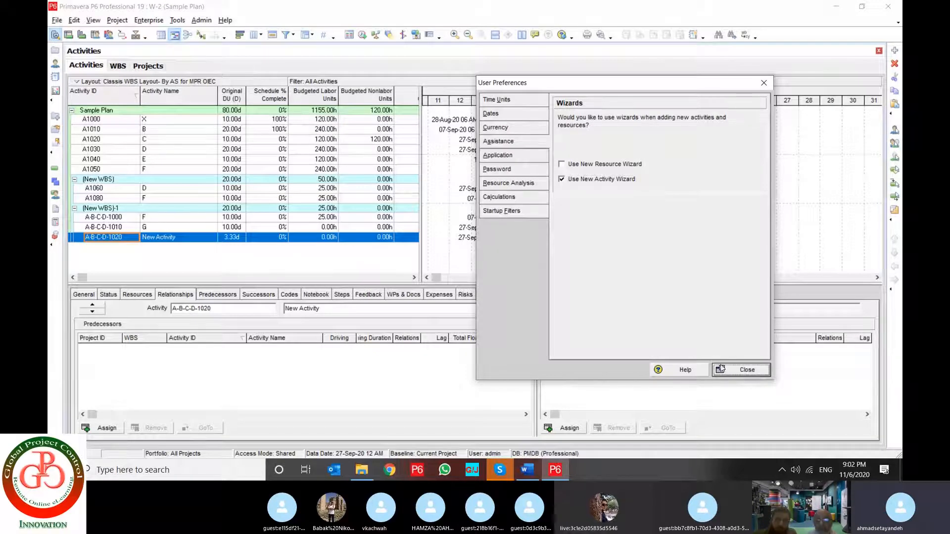
Add another activity through the wizard, keeping its default ID and name, and assign it to WBS W-2.1 (New WBS)
click(157, 239)
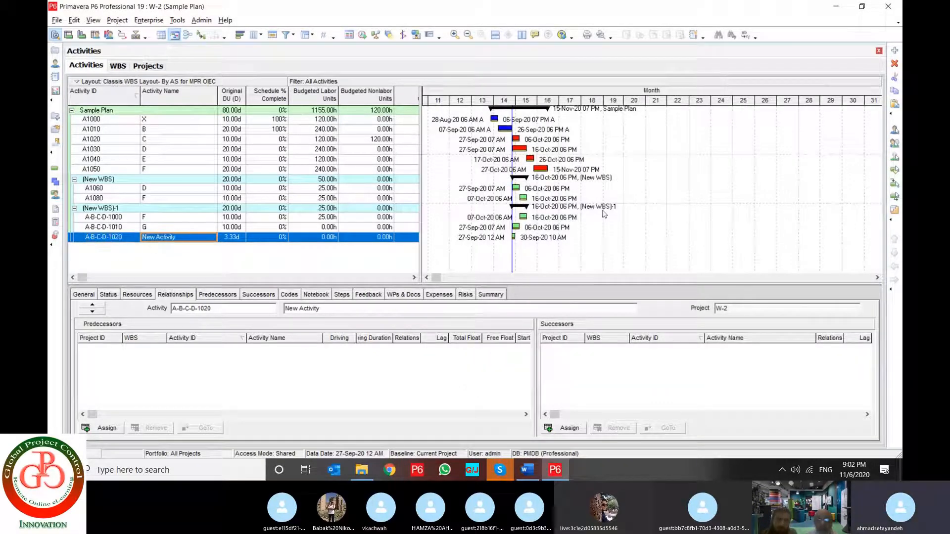
click(896, 51)
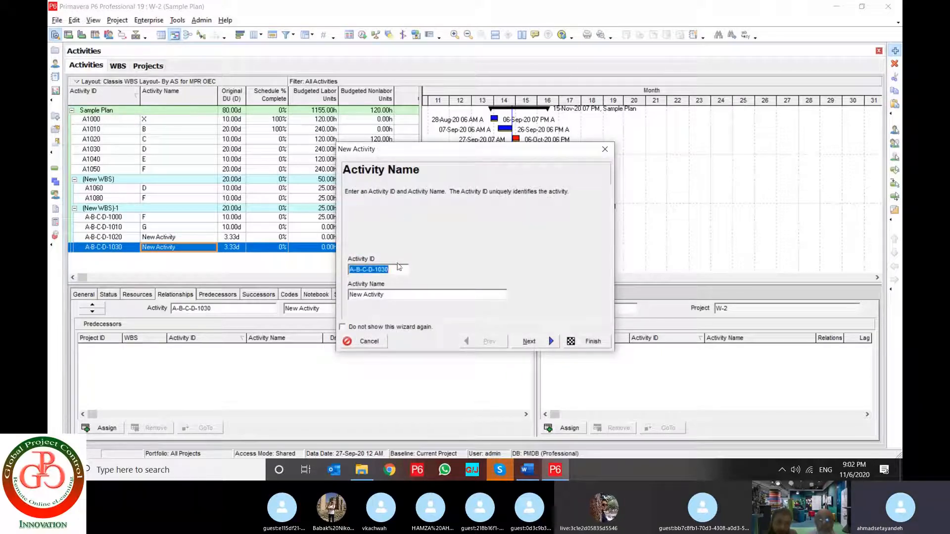
drag(388, 296, 330, 295)
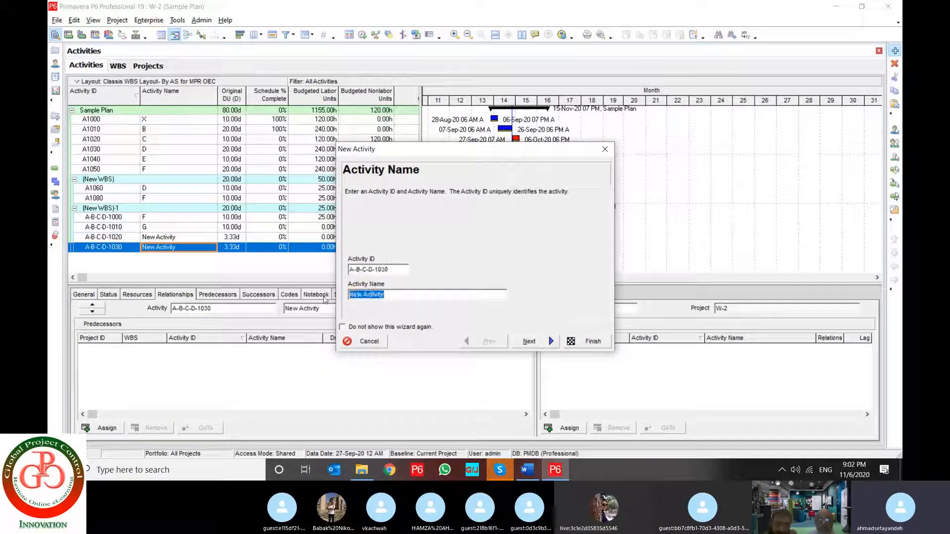
click(532, 344)
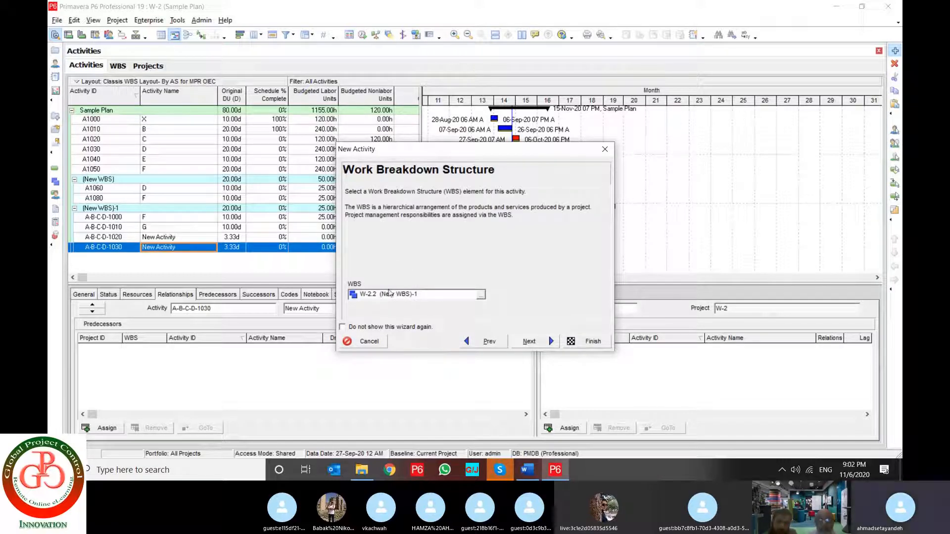
click(480, 297)
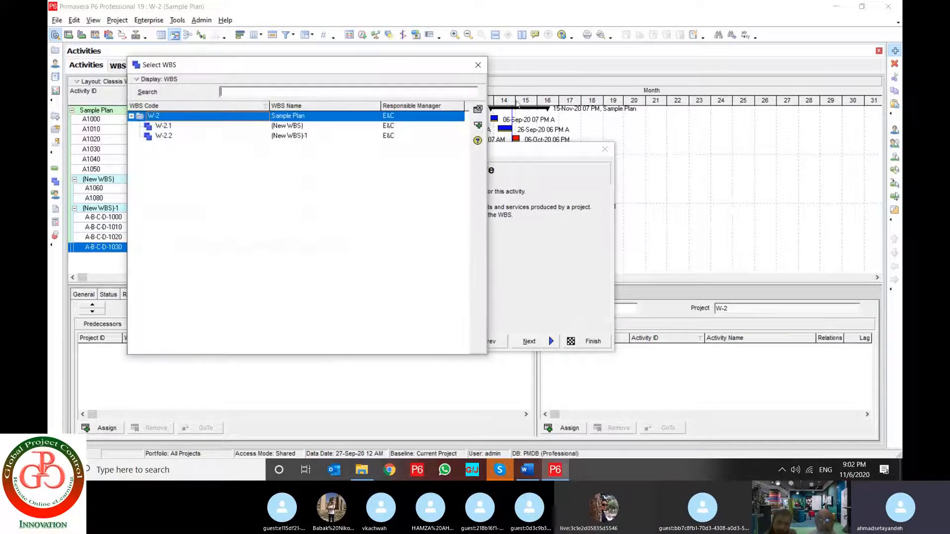
double_click(241, 128)
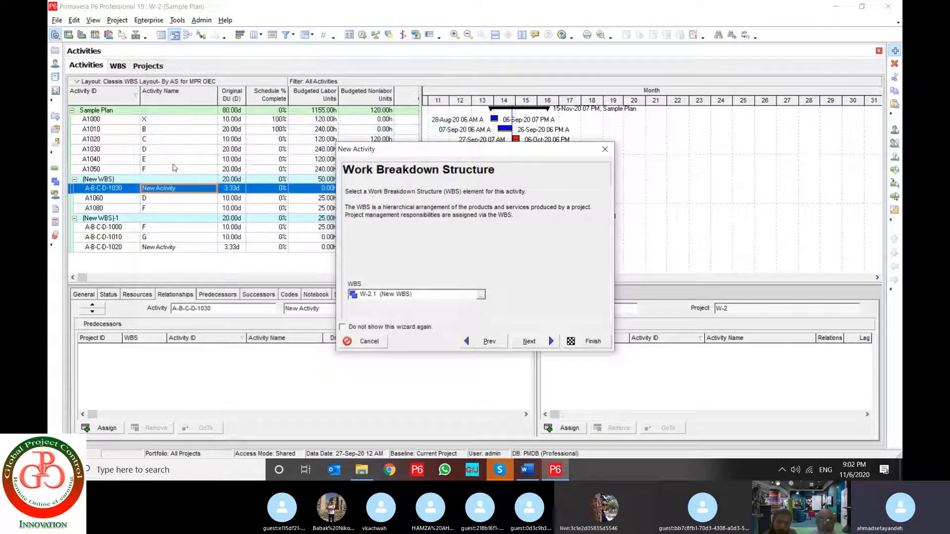
Review the activity types in the wizard and continue with Task Dependent
click(530, 342)
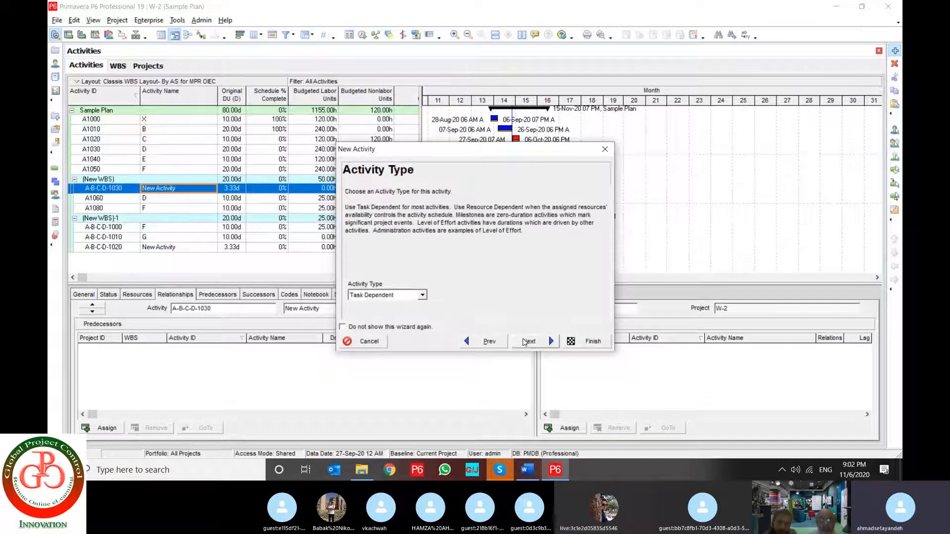
click(422, 296)
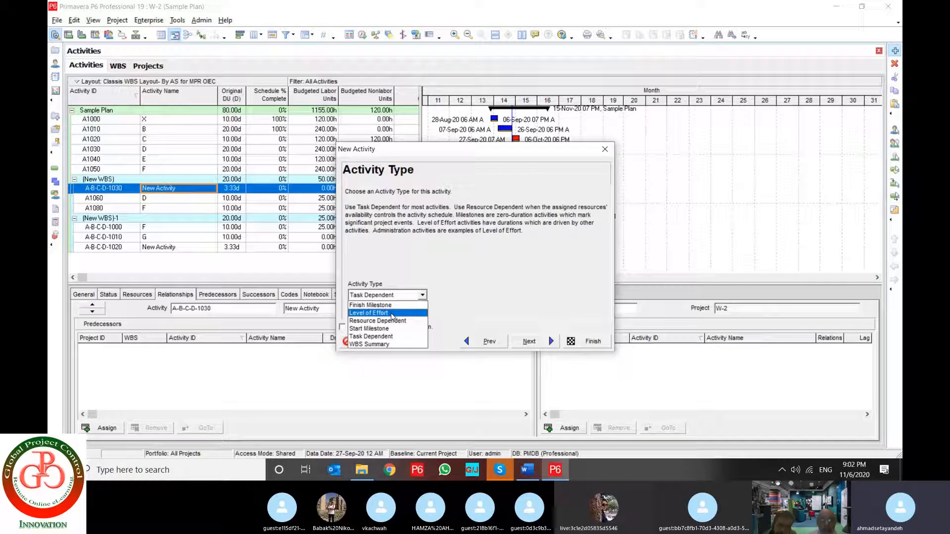
click(503, 301)
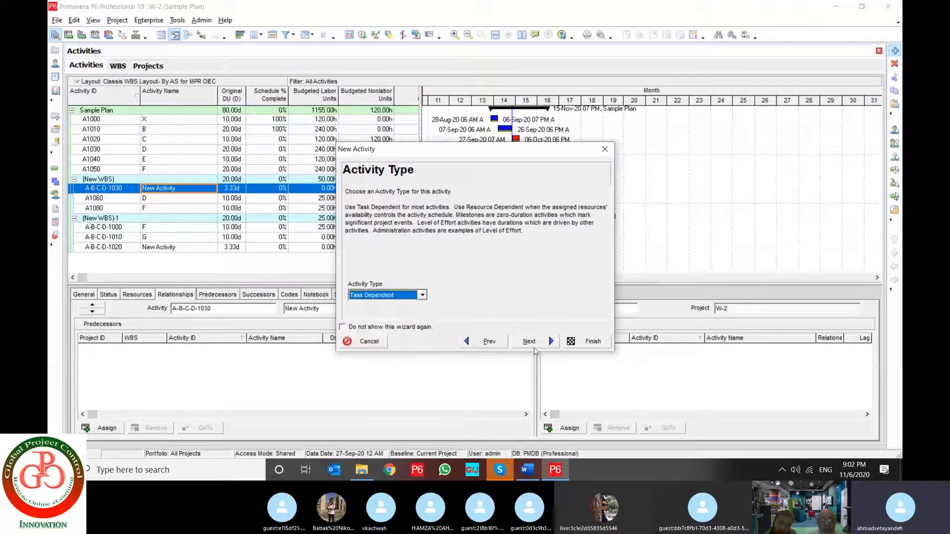
click(535, 341)
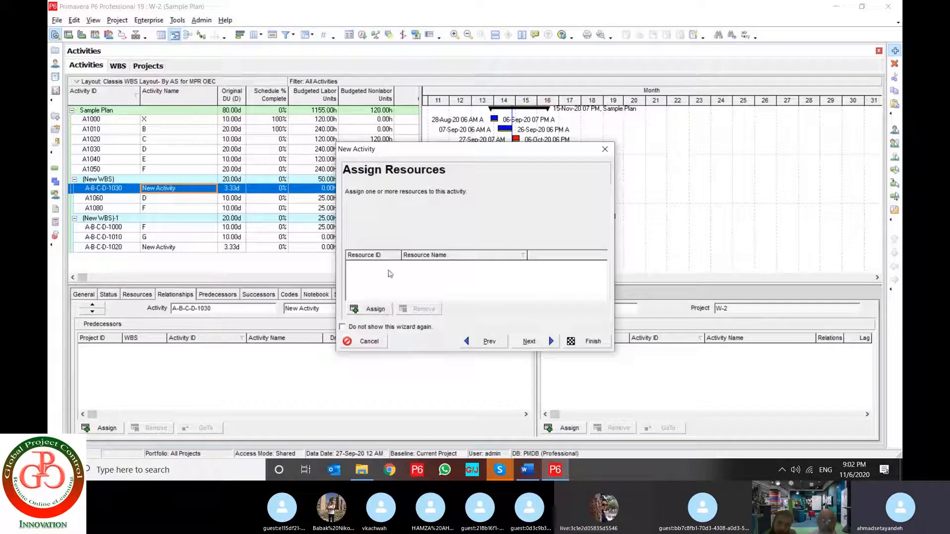
Continue the New Activity wizard without assigning a resource and keep Fixed Duration & Units as the duration type
click(372, 310)
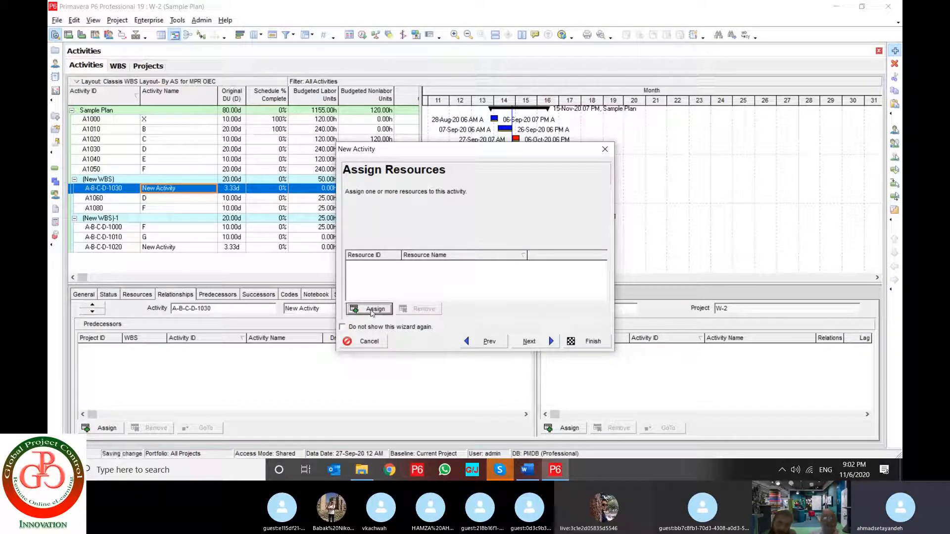
click(790, 123)
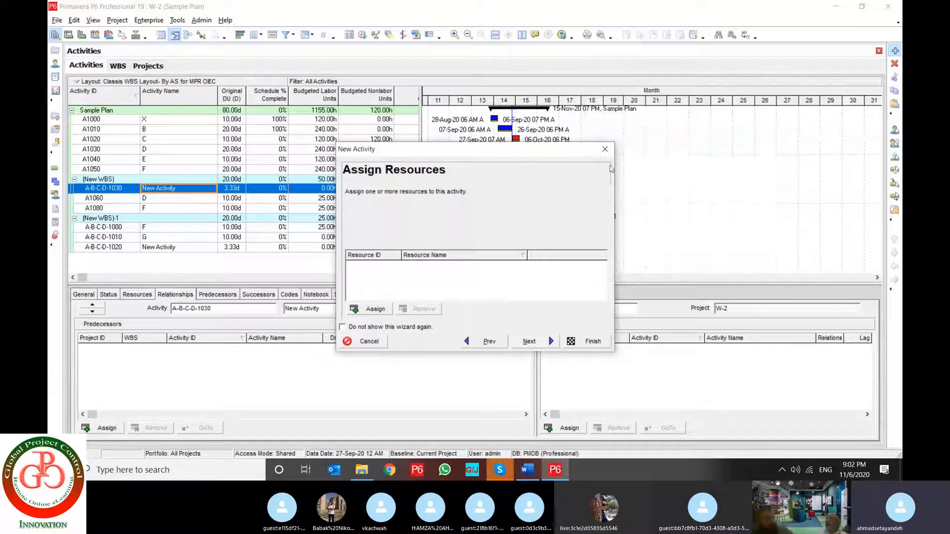
click(532, 341)
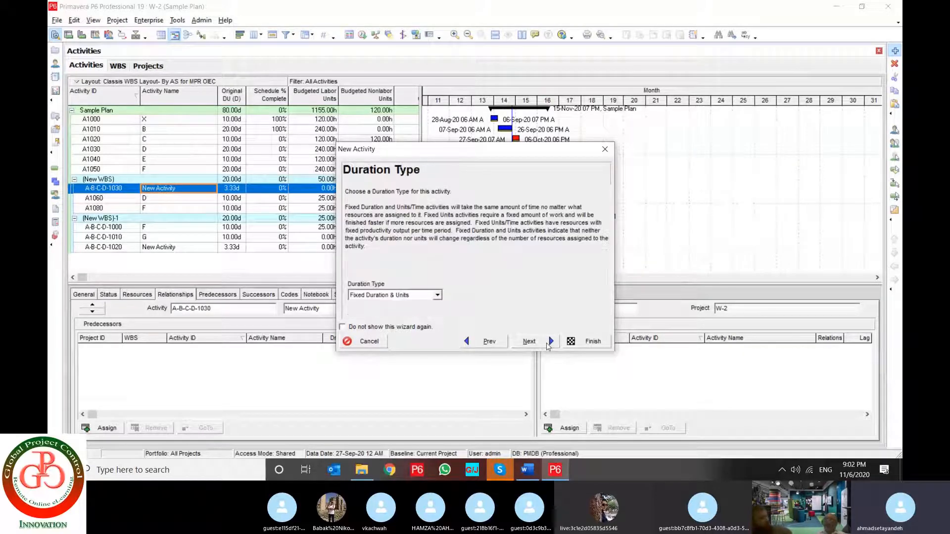
click(379, 295)
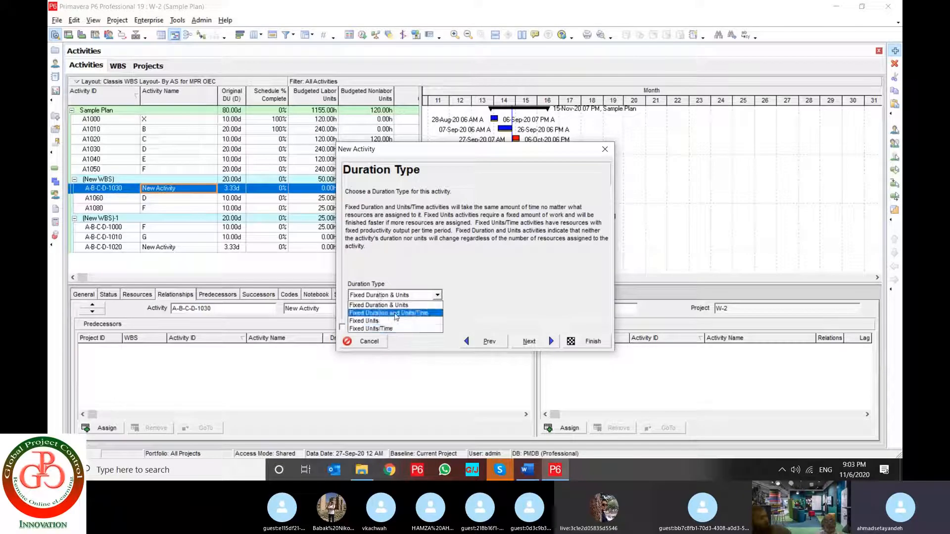
click(424, 316)
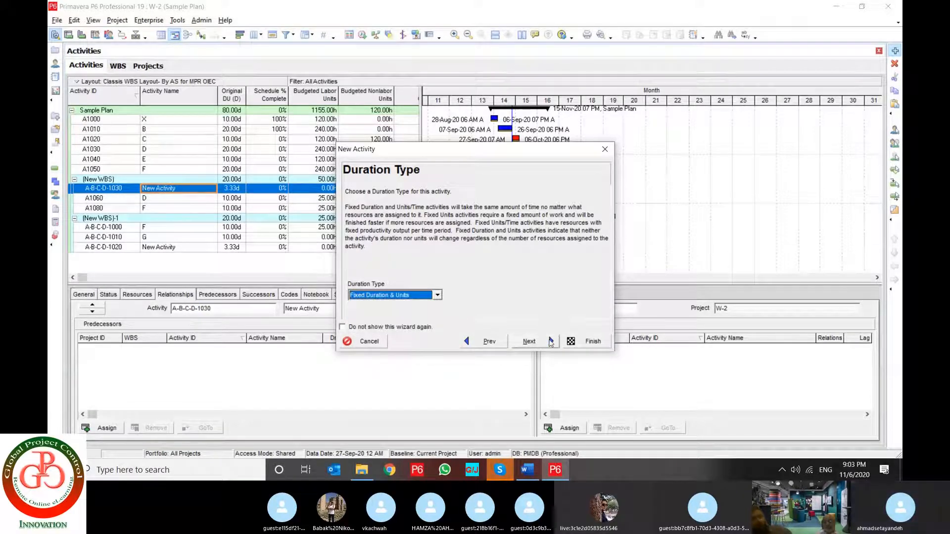
click(549, 341)
Accept the default units and duration, decline relationships and more details, and finish the New Activity wizard
click(380, 294)
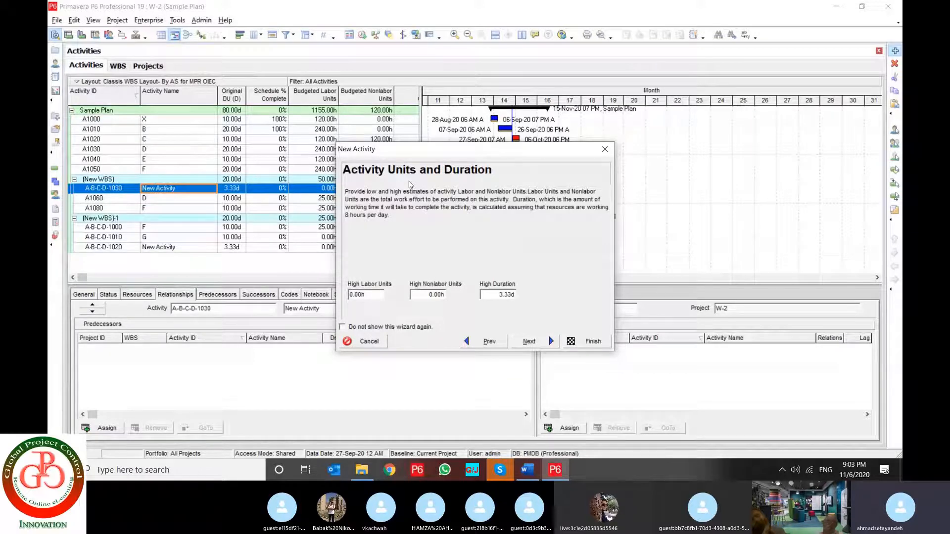
click(542, 343)
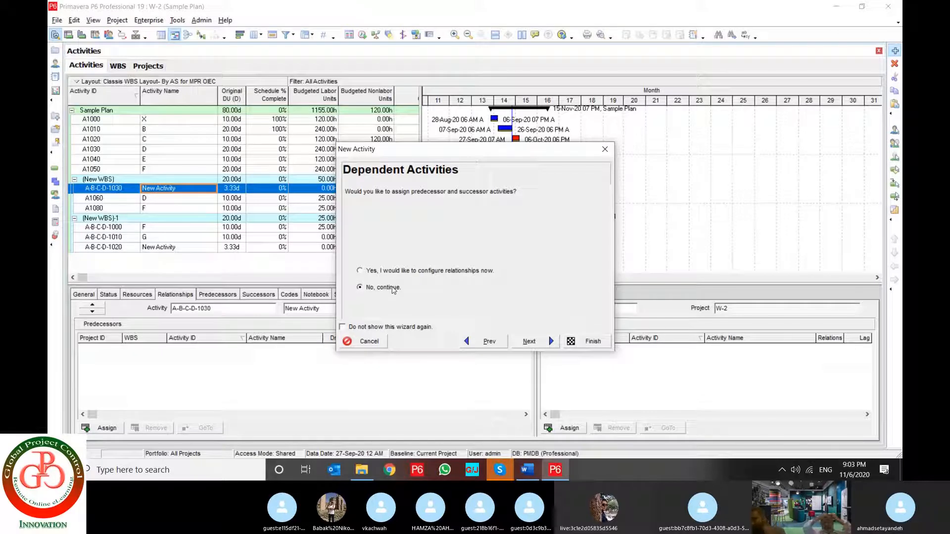
click(548, 346)
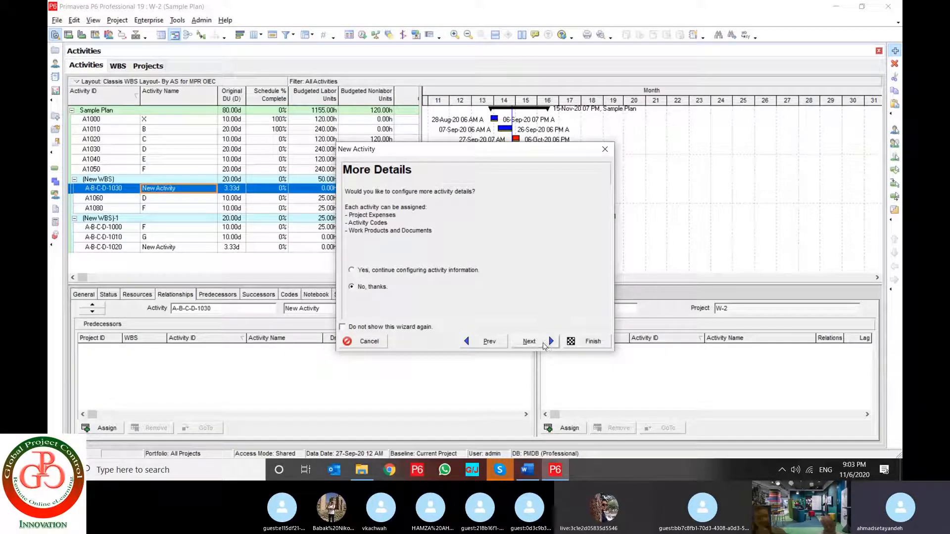
click(544, 345)
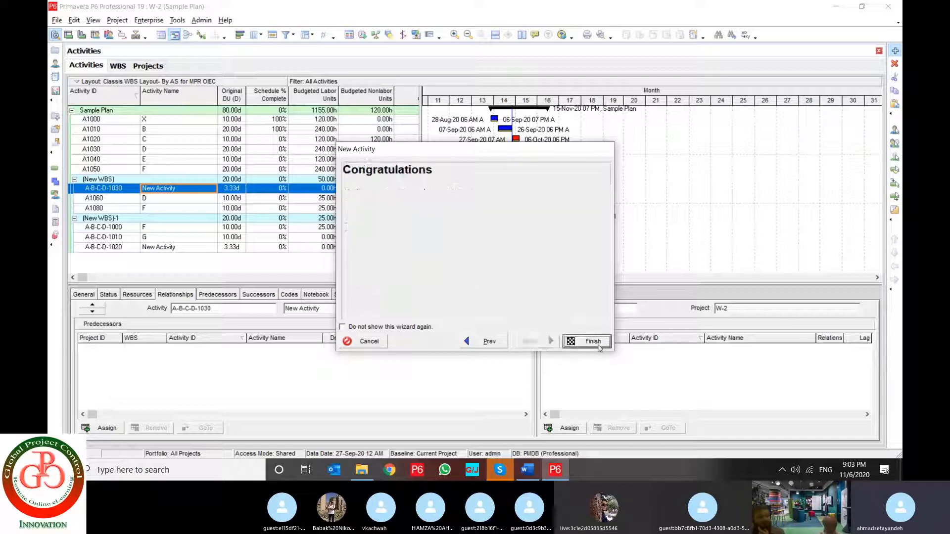
click(589, 341)
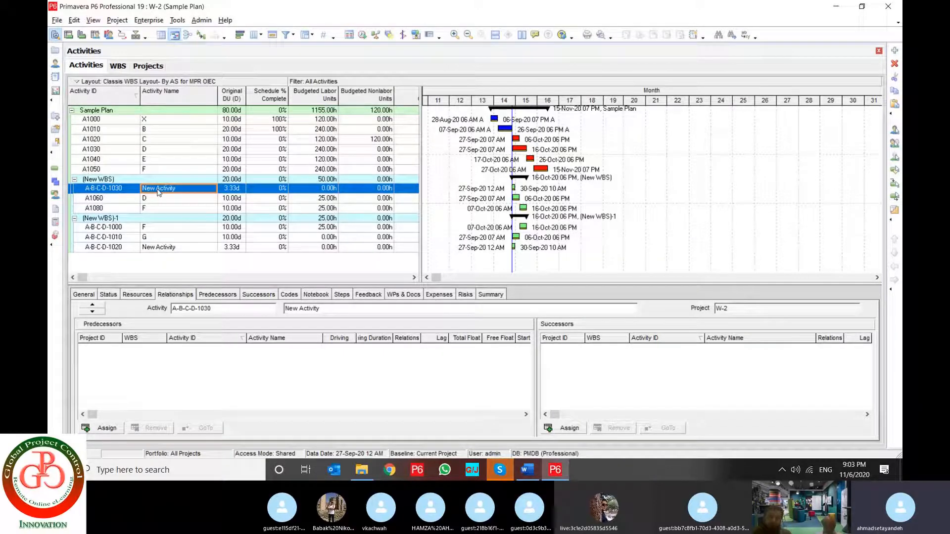
Review the Application user preferences, checking the available startup windows and toggling the option to show the Welcome dialog at startup
click(156, 230)
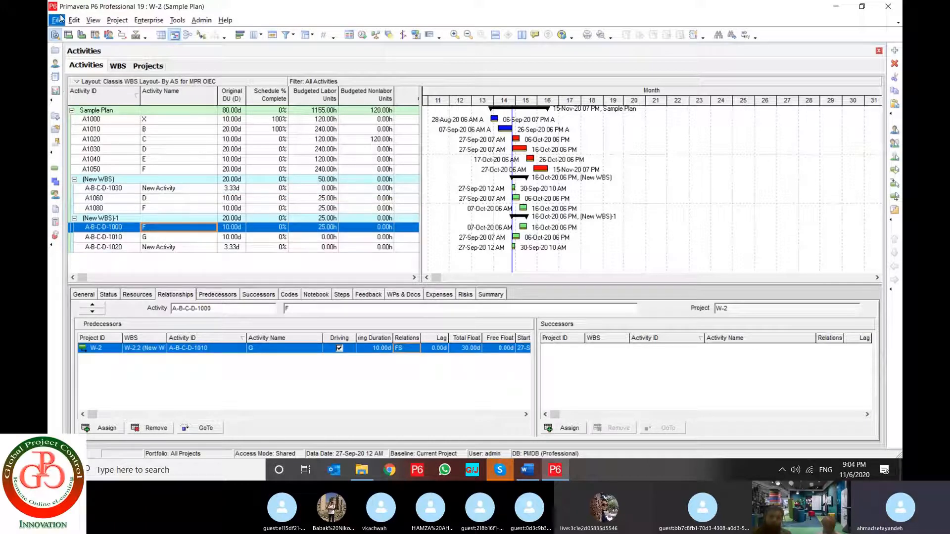
click(78, 22)
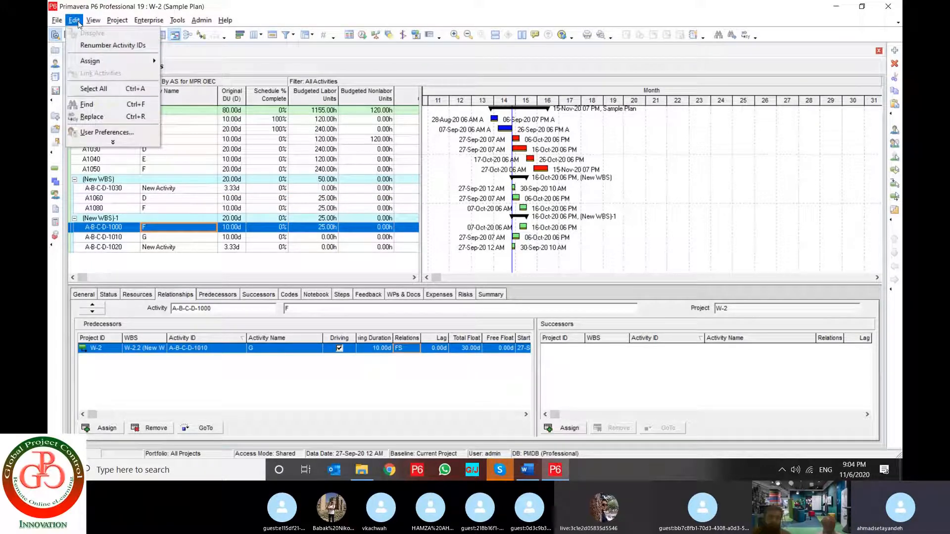
click(99, 133)
click(518, 157)
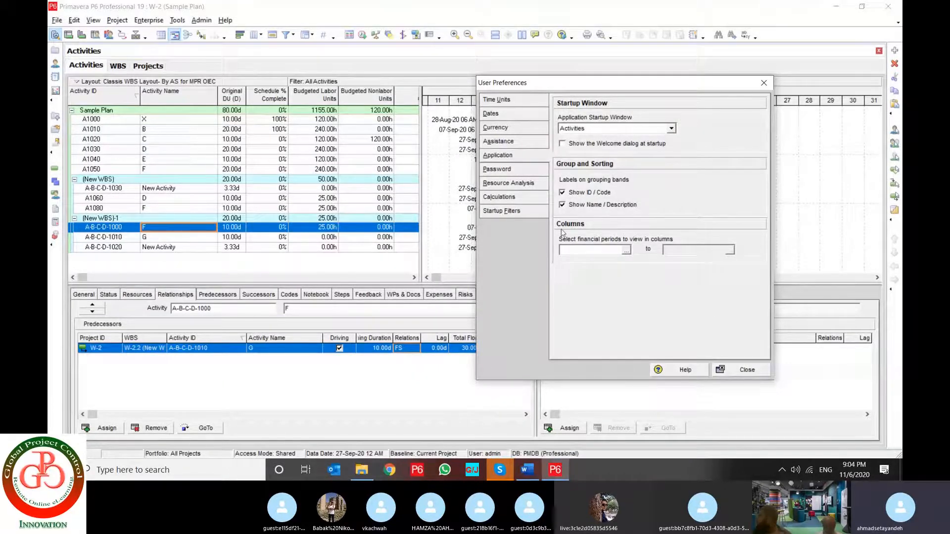
click(671, 129)
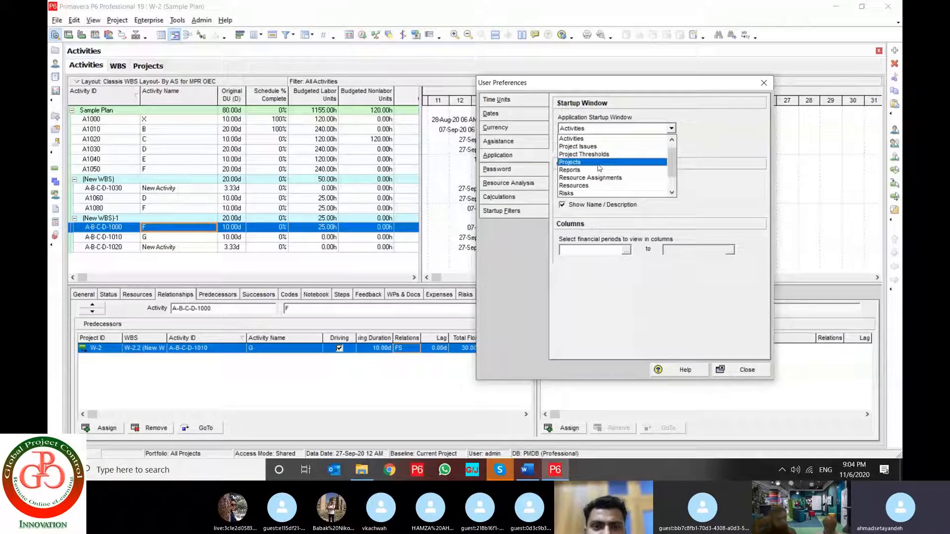
click(728, 142)
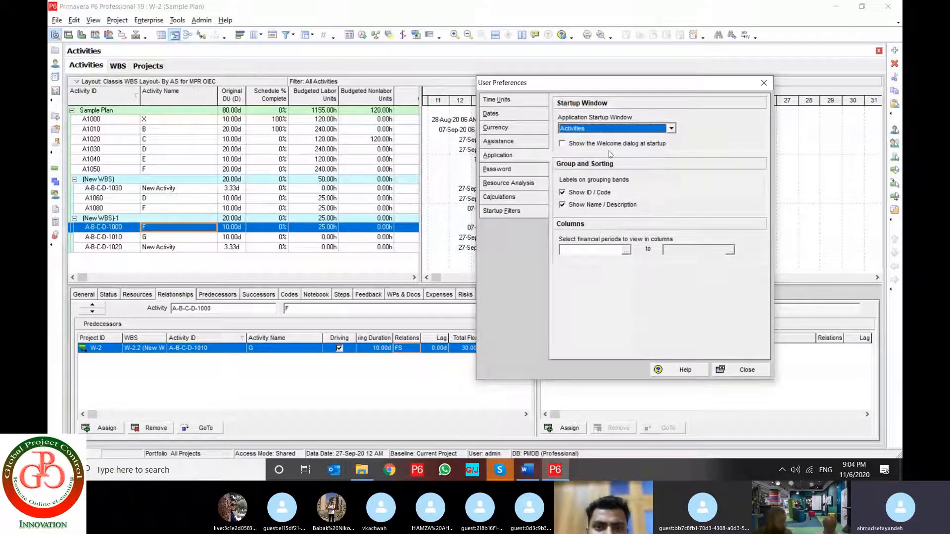
click(582, 145)
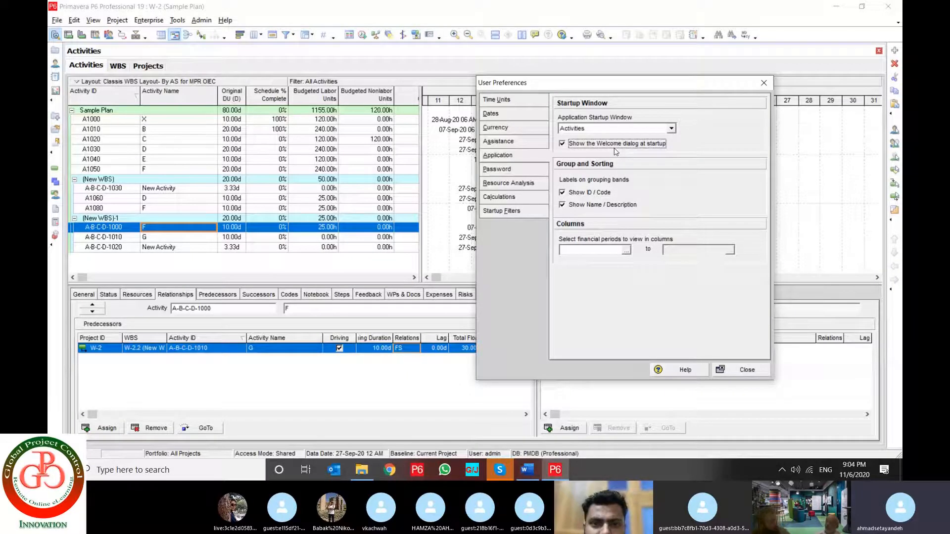
click(564, 148)
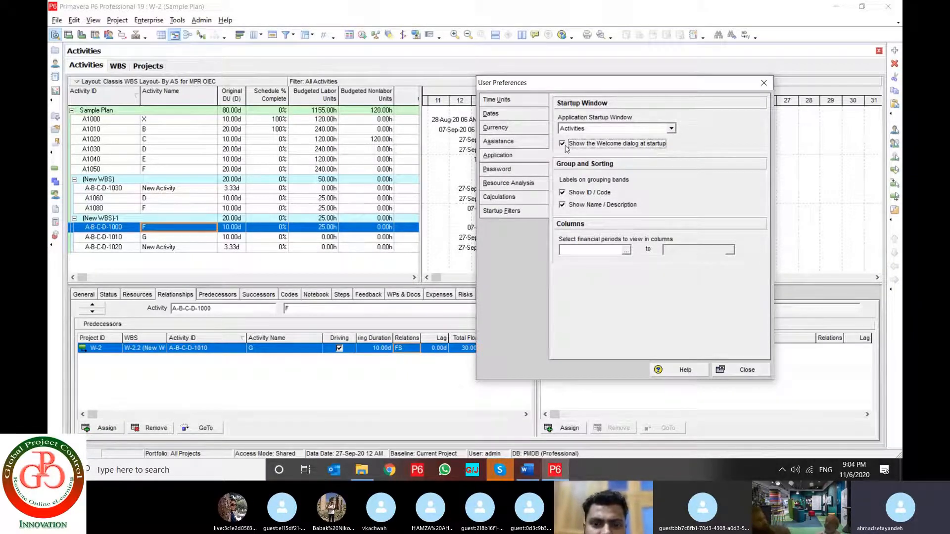
View the Change Password dialog in the user preferences and cancel it without entering a password
click(525, 171)
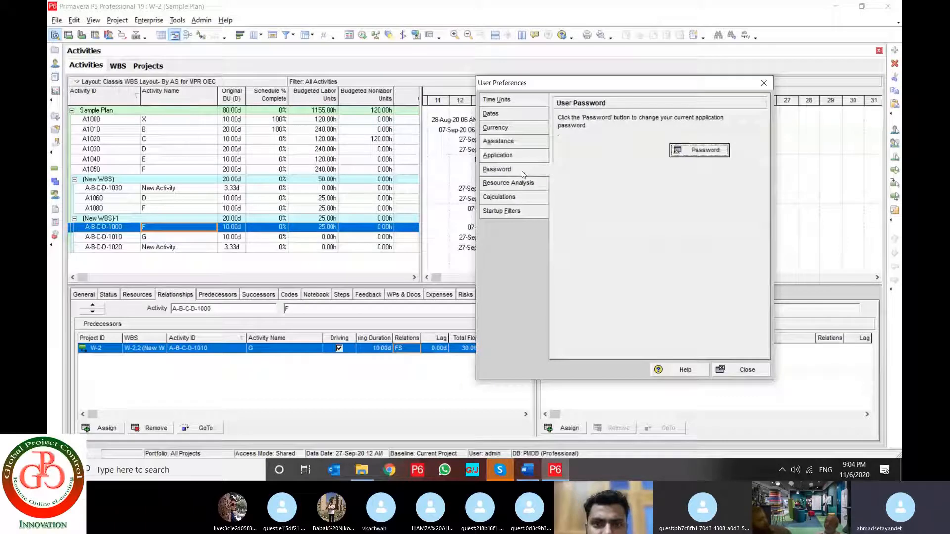
click(698, 150)
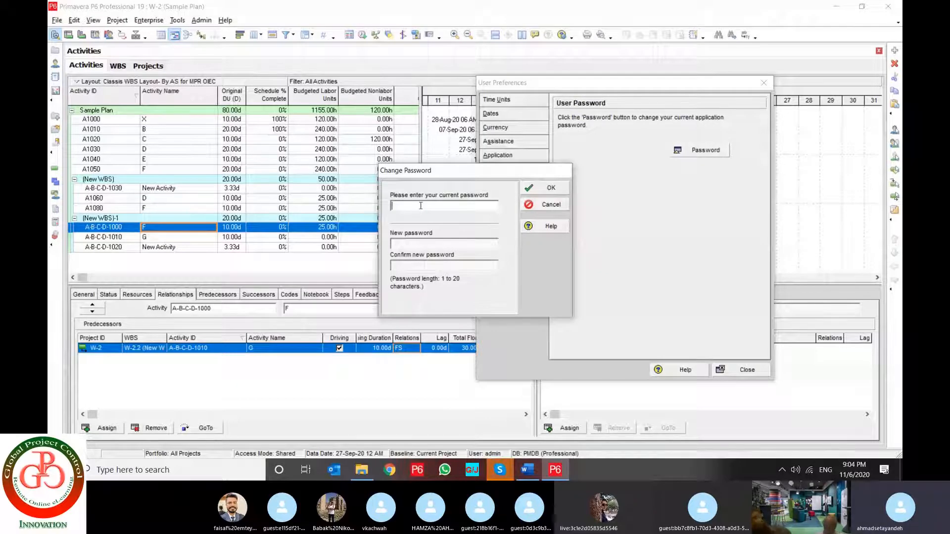
click(397, 247)
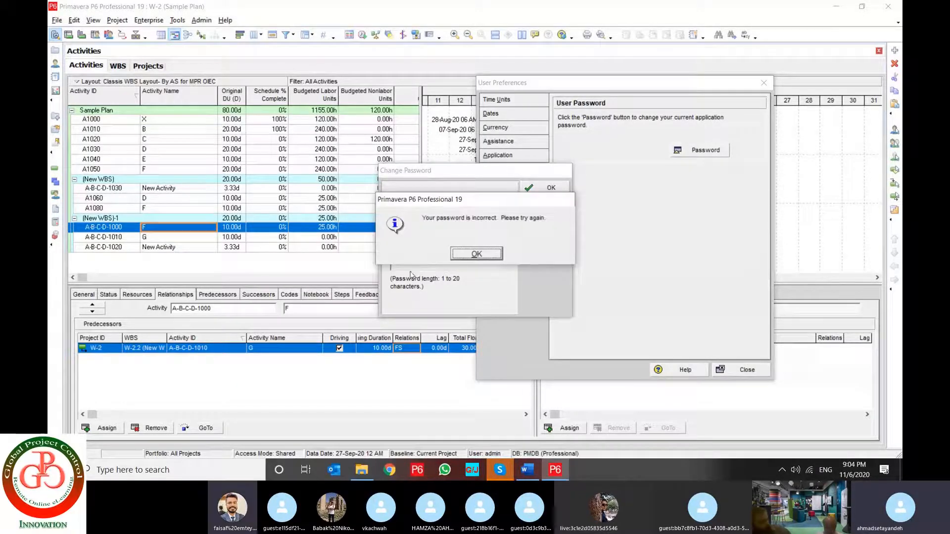
click(458, 254)
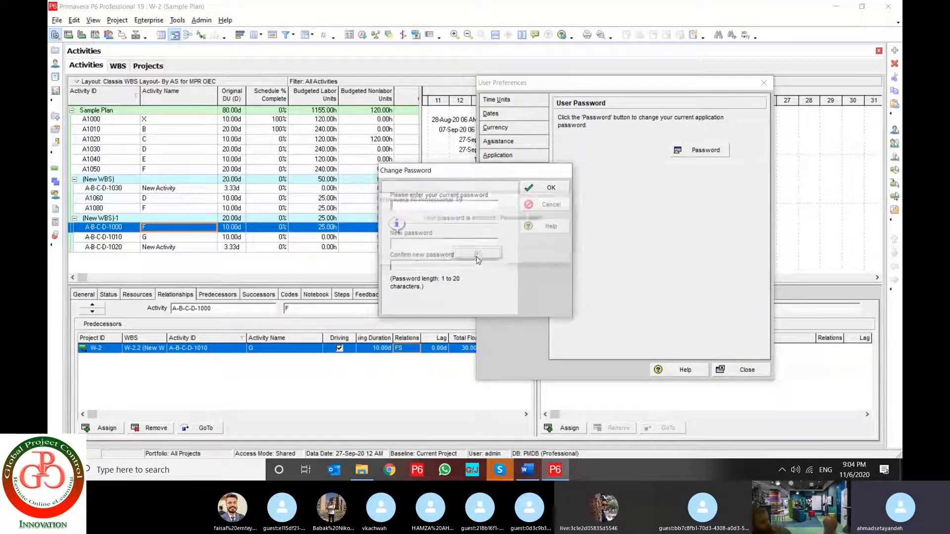
click(544, 207)
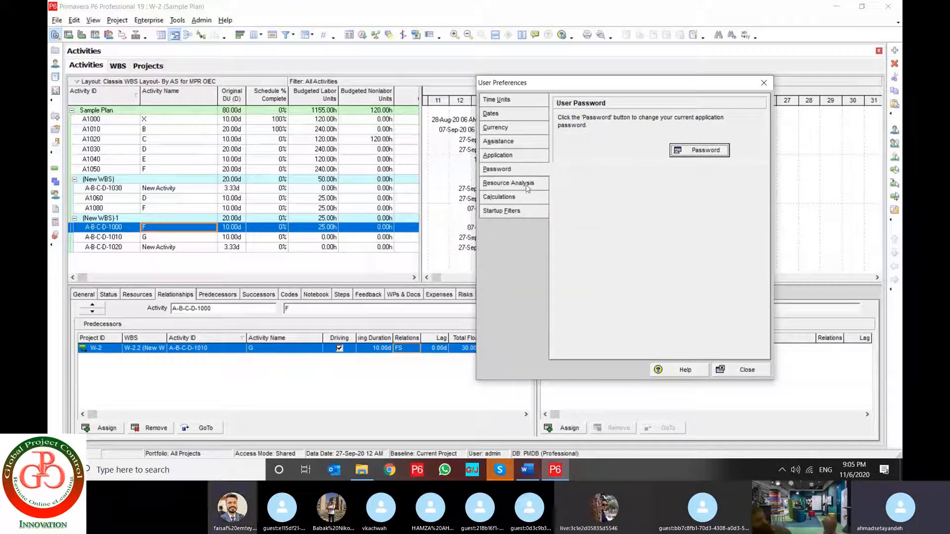
Review the Resource Analysis and Calculations preferences, trying another assignment staffing option before restoring Ask me to select each time I assign
click(527, 186)
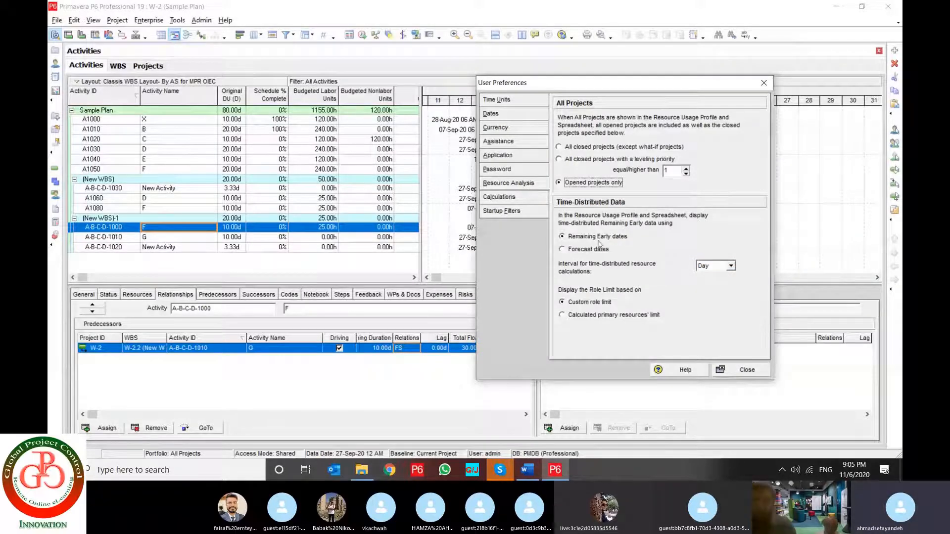
click(524, 200)
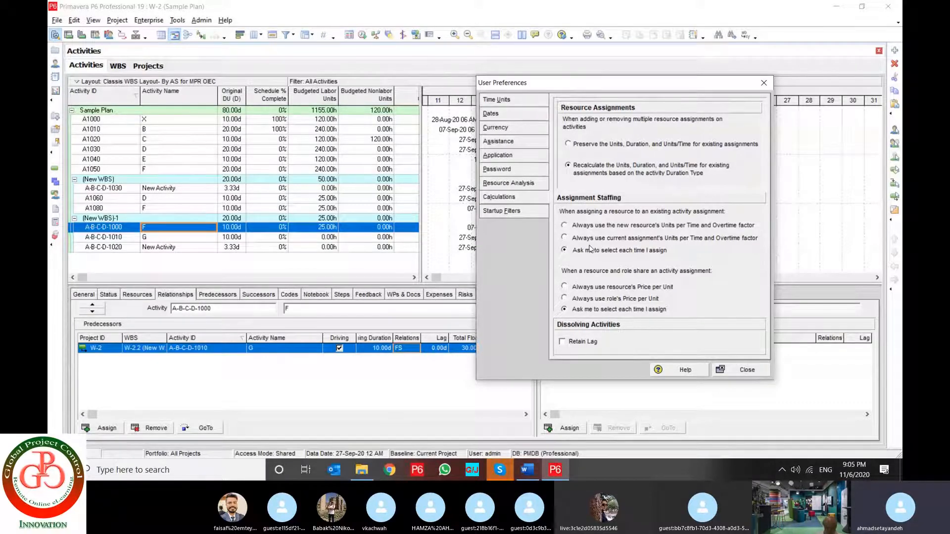
click(621, 229)
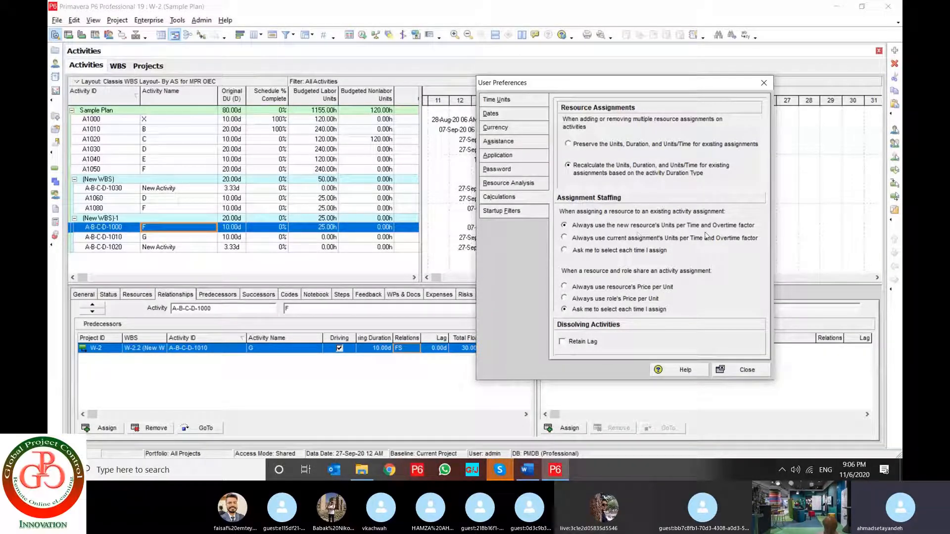
click(604, 253)
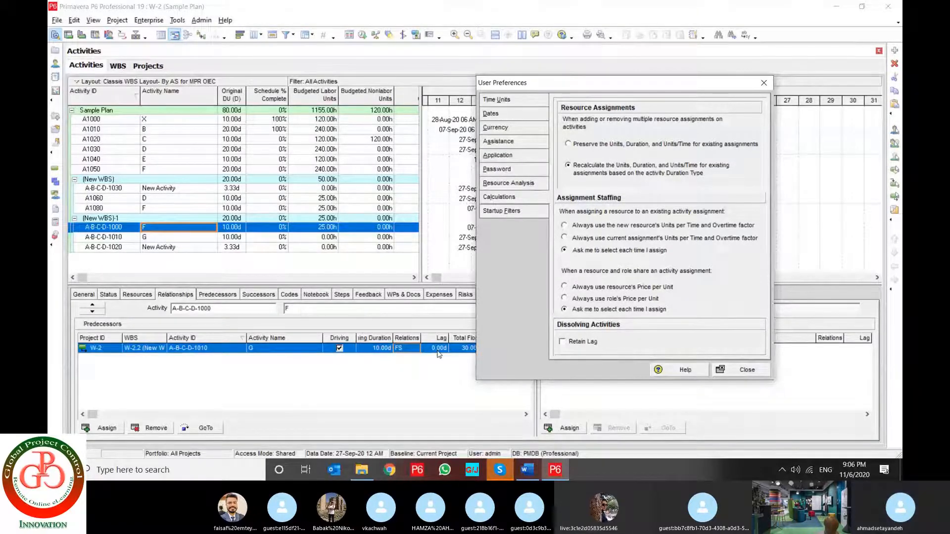
Review the Startup Filters preferences, close the dialog and show the complete list of edit commands
click(513, 213)
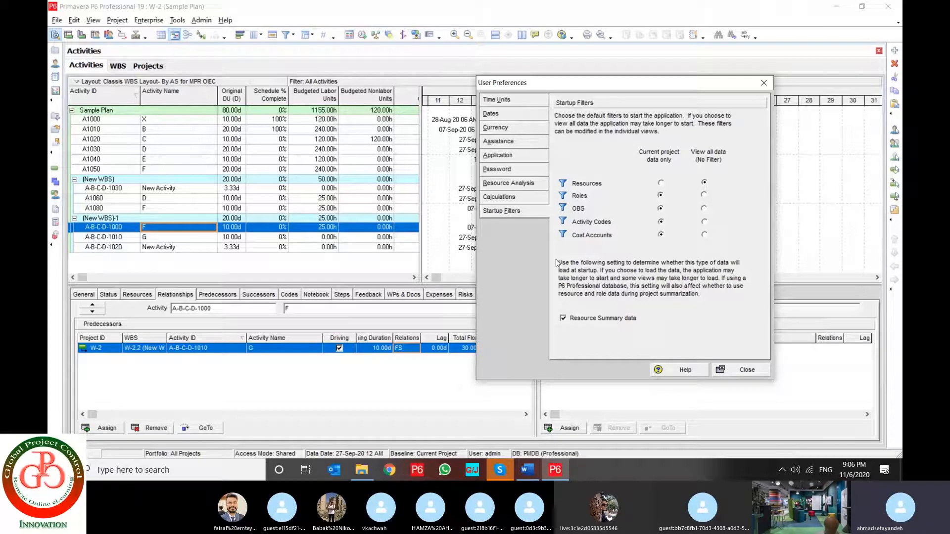
click(747, 370)
click(73, 20)
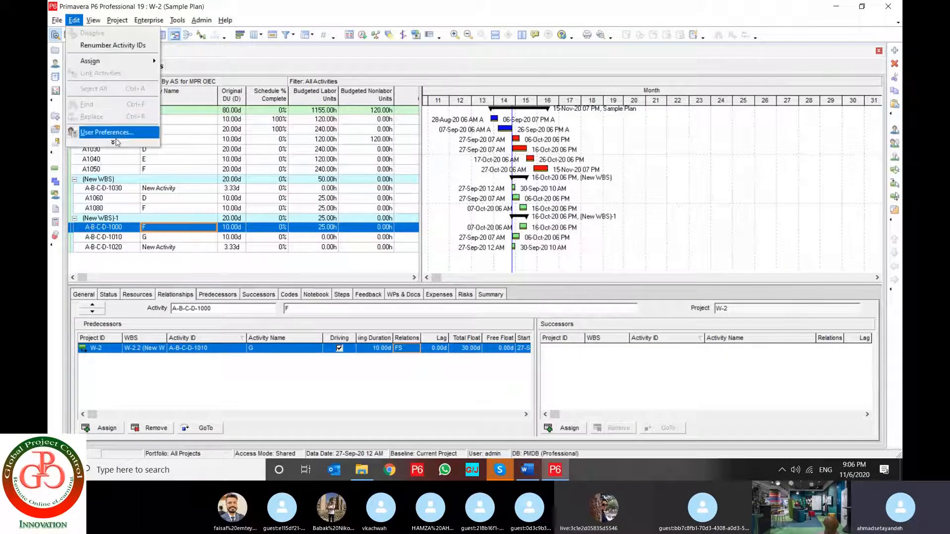
click(113, 143)
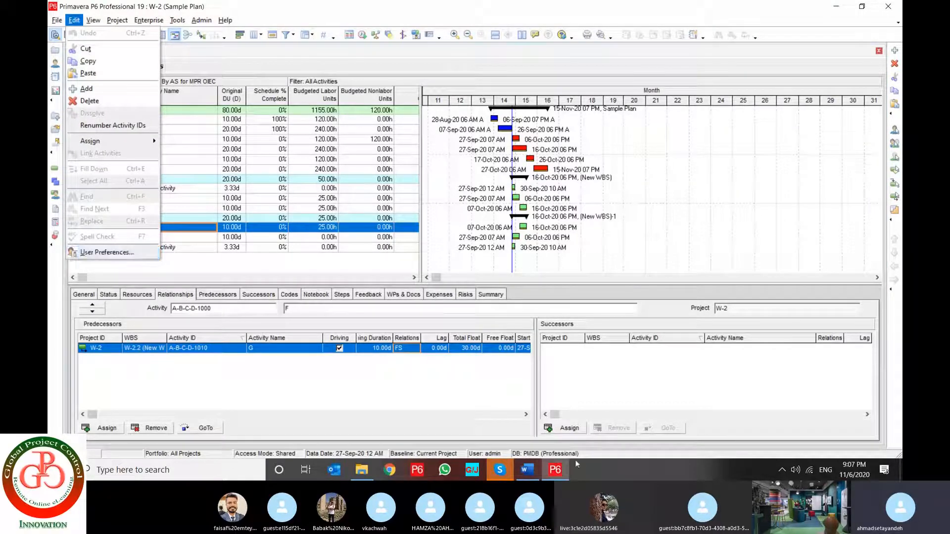
Switch to the 1st - PPM E-Course document in Word and read through the User Preferences pages up to Time Units
click(528, 470)
scroll(489, 415, down, 5)
scroll(489, 415, down, 5)
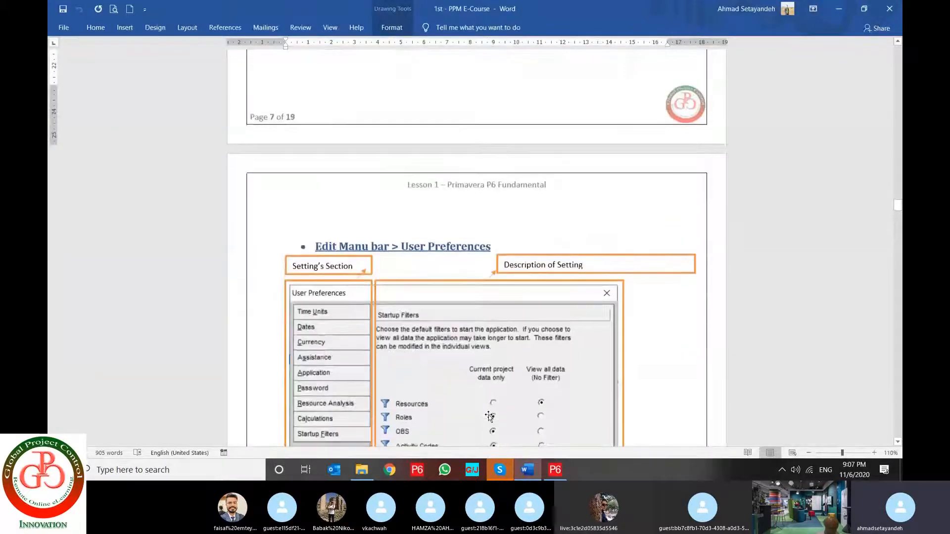
scroll(489, 416, down, 4)
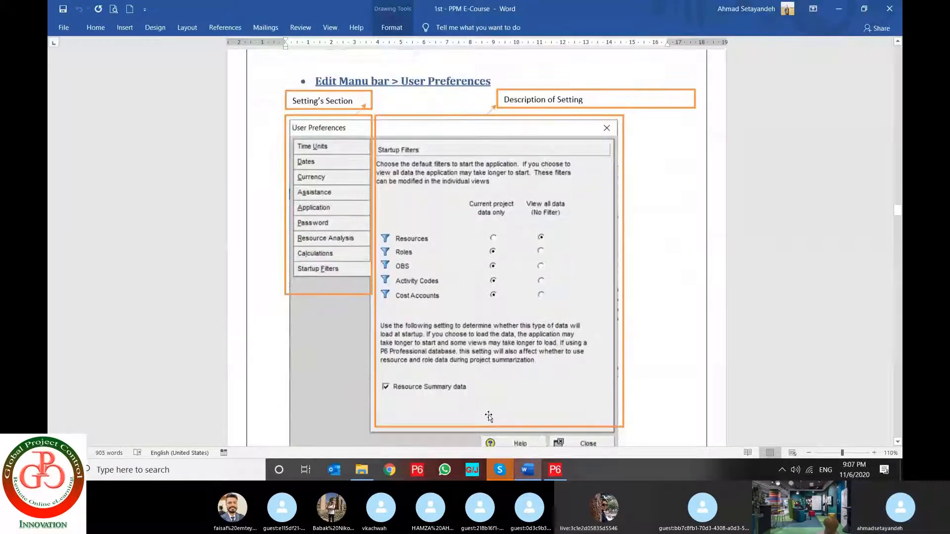
scroll(488, 415, down, 10)
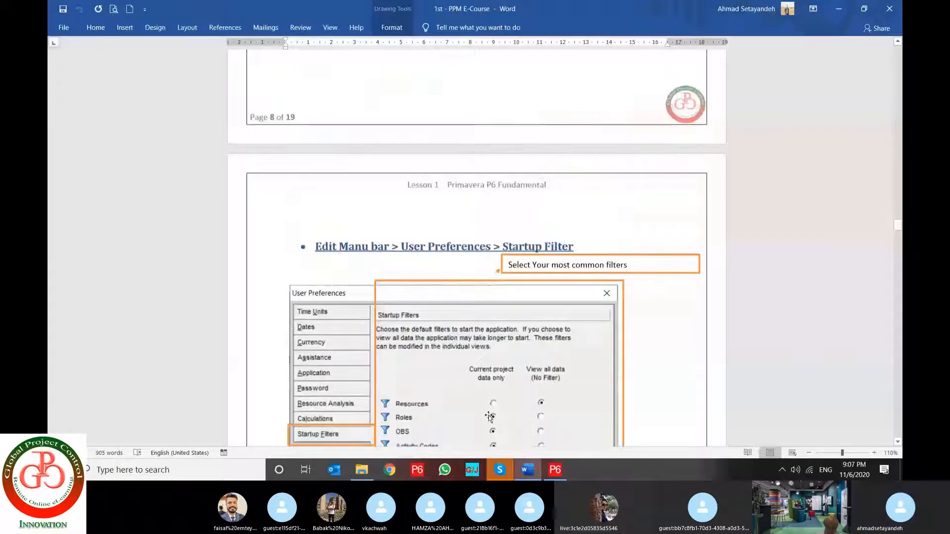
scroll(489, 416, down, 20)
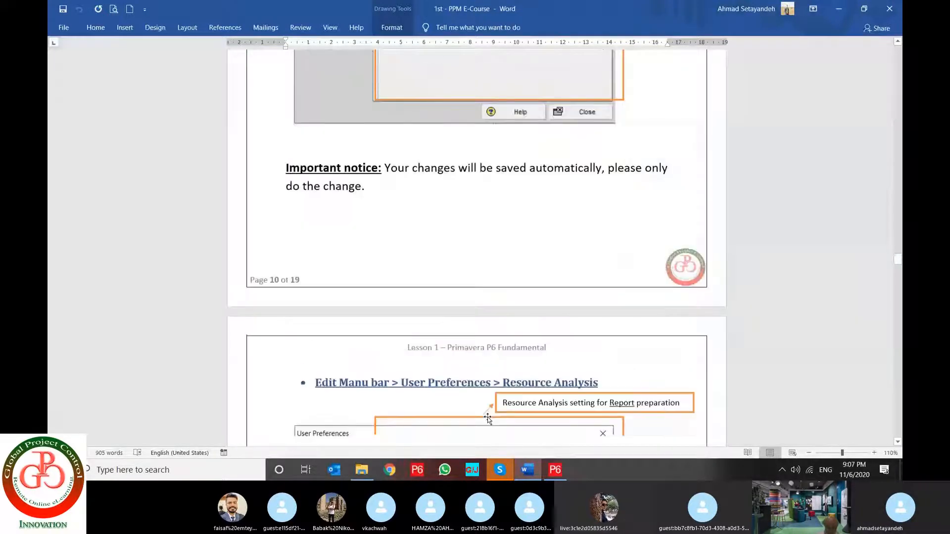
scroll(487, 418, down, 15)
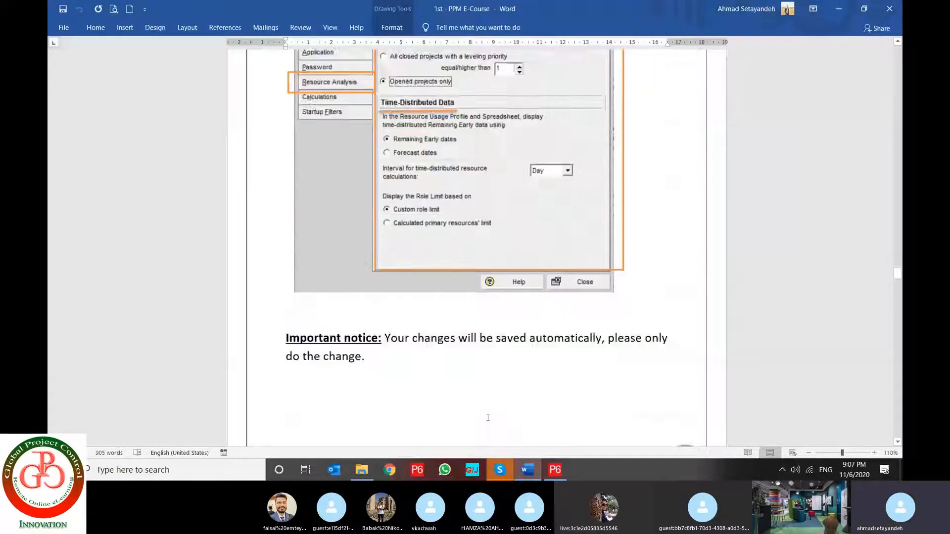
scroll(488, 420, down, 15)
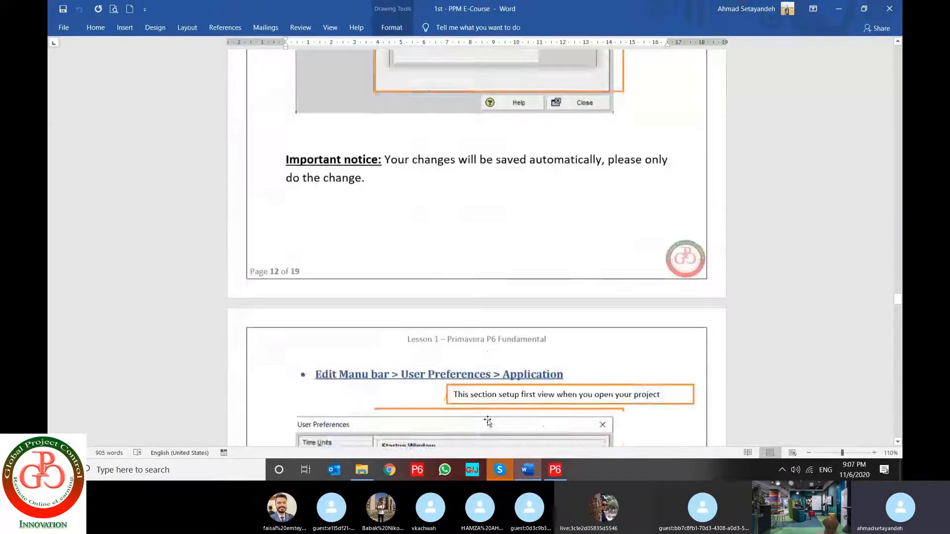
scroll(487, 420, down, 20)
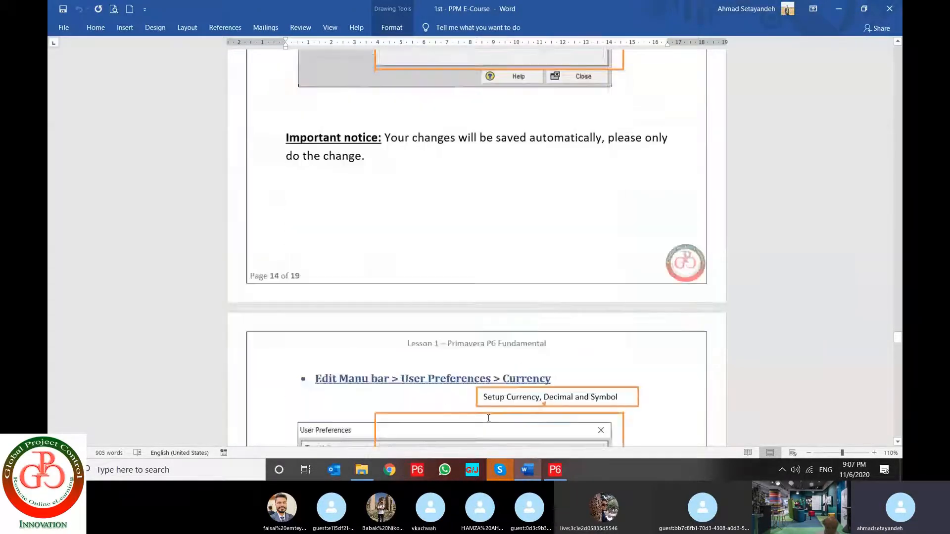
scroll(488, 419, down, 10)
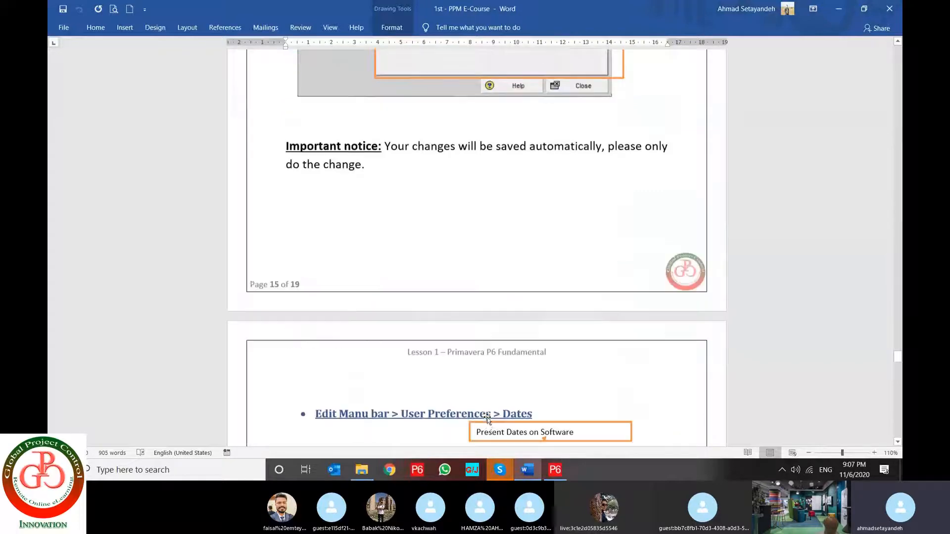
scroll(487, 420, down, 13)
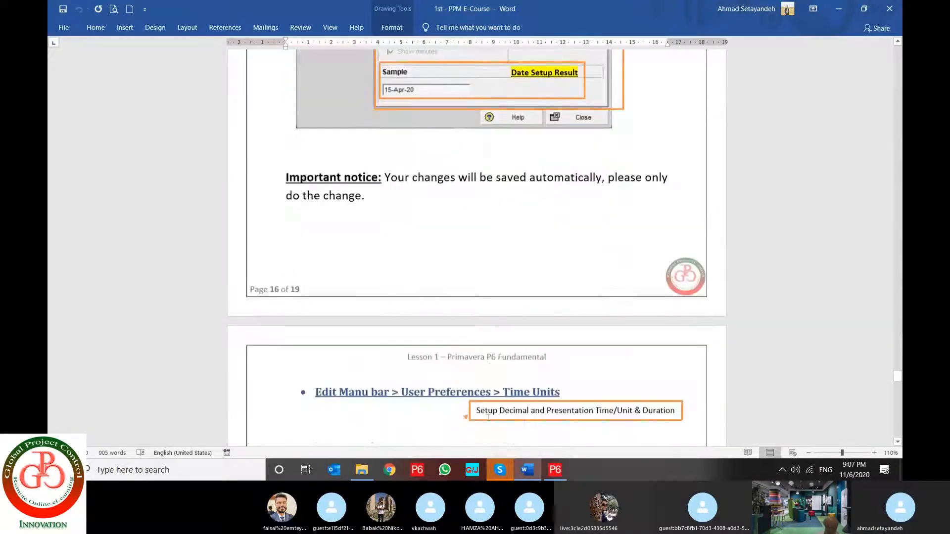
Review the course document's View Menu Bar section, from the Layout commands down to Tab Groups
scroll(487, 420, down, 12)
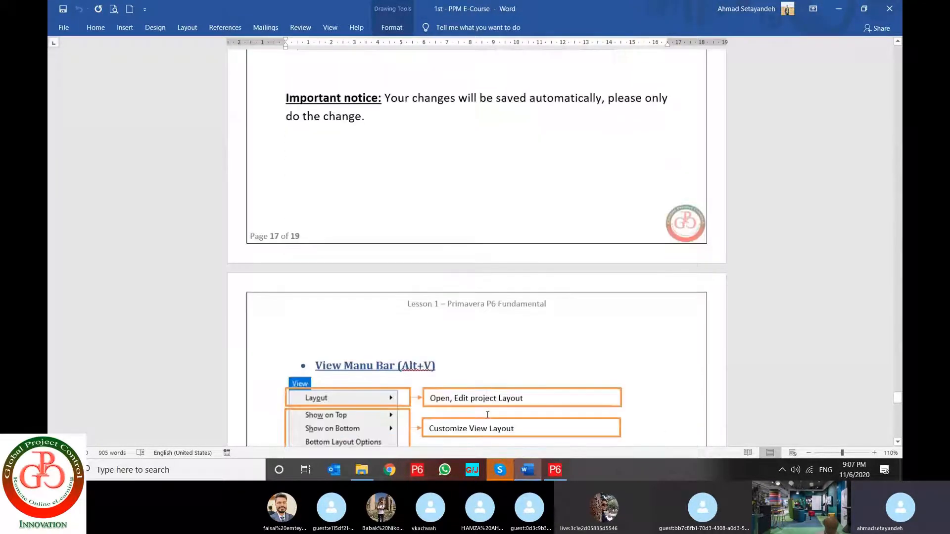
scroll(487, 415, down, 12)
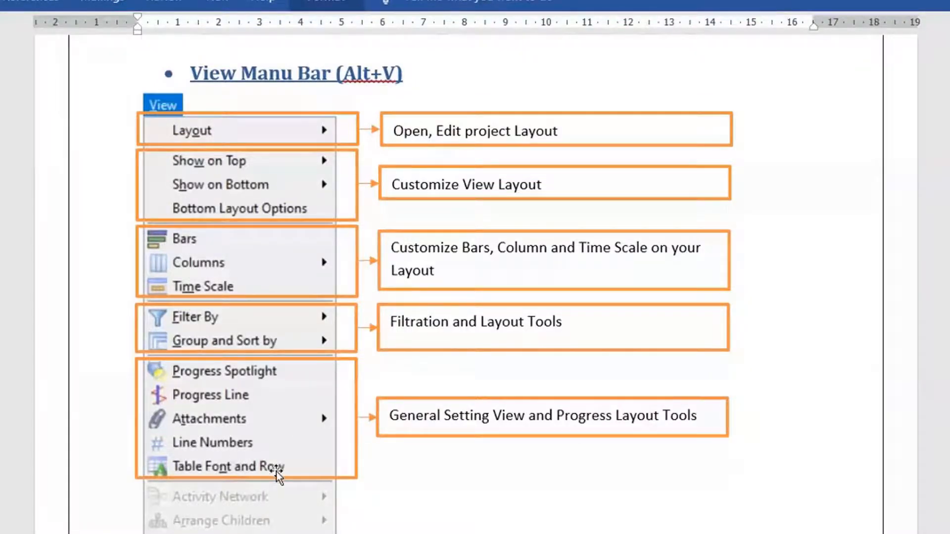
scroll(275, 472, down, 5)
scroll(254, 334, down, 2)
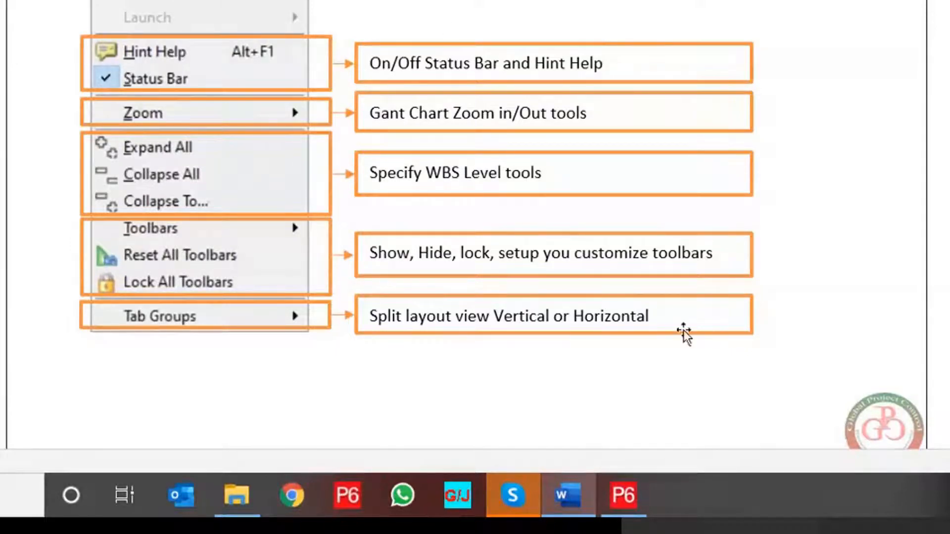
Switch to Primavera P6, view the View commands and the Layout options, and select activity A1020
mouse_move(638, 497)
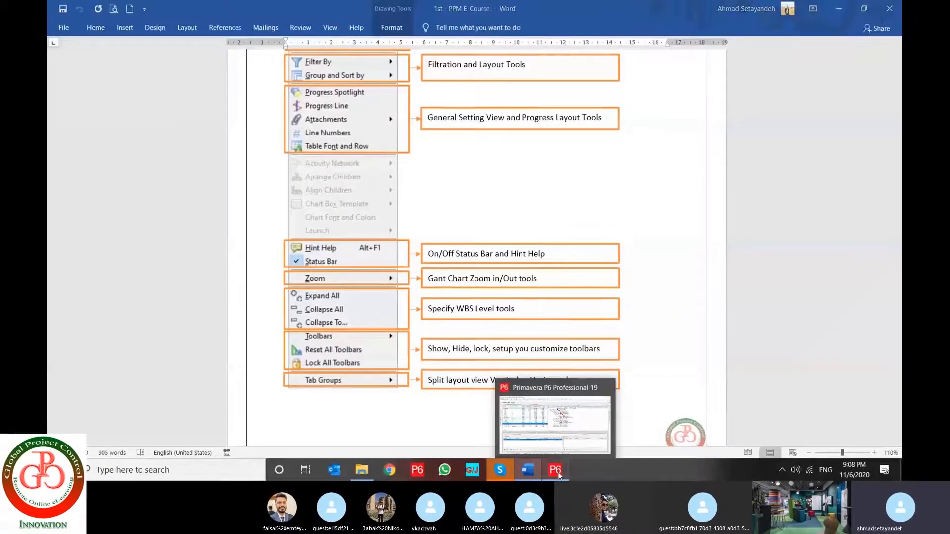
click(558, 474)
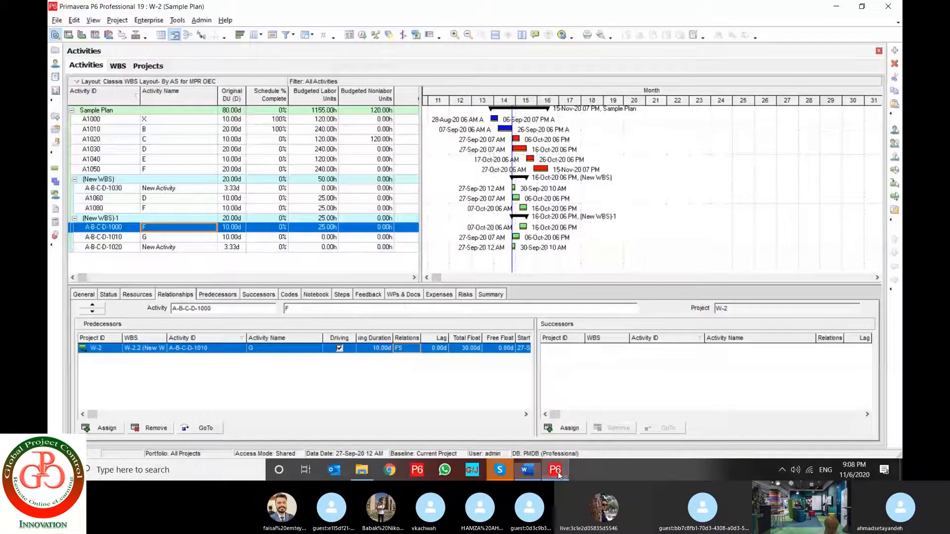
click(90, 20)
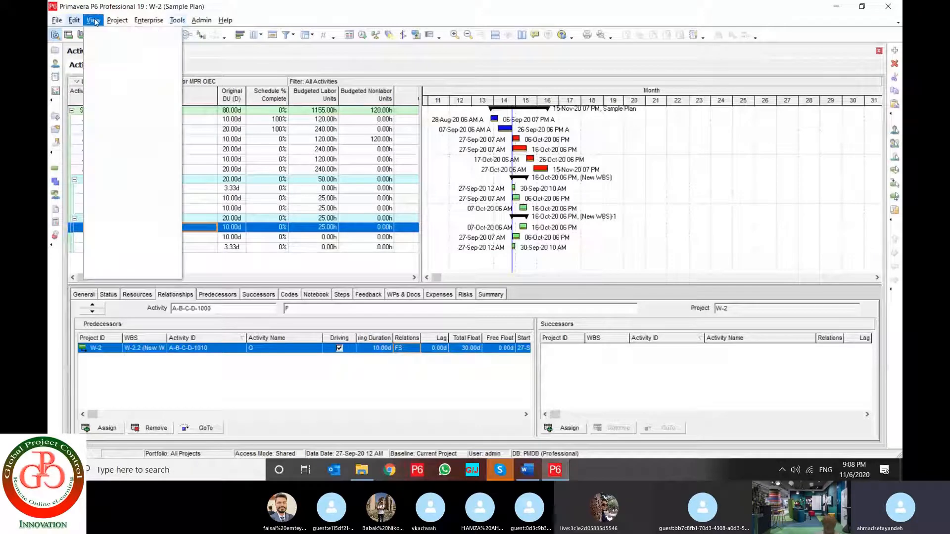
mouse_move(93, 20)
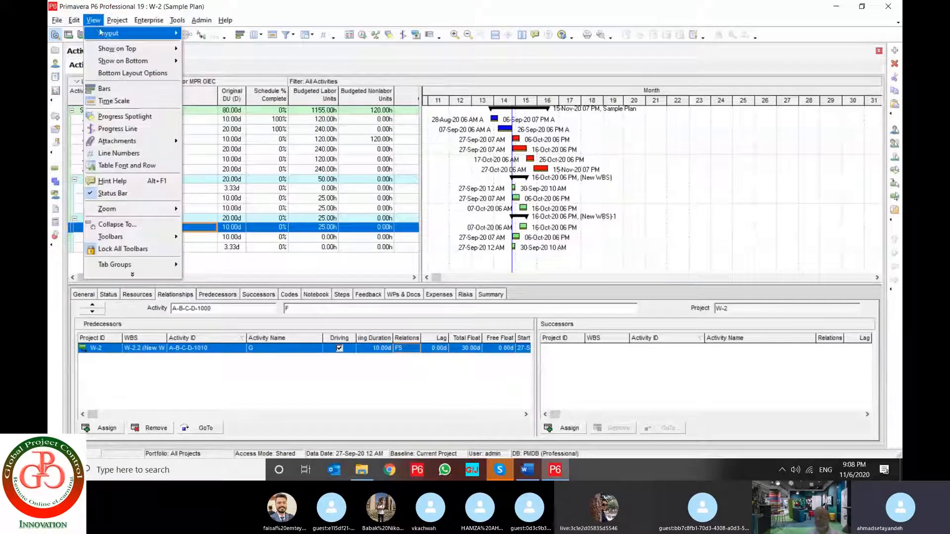
mouse_move(124, 34)
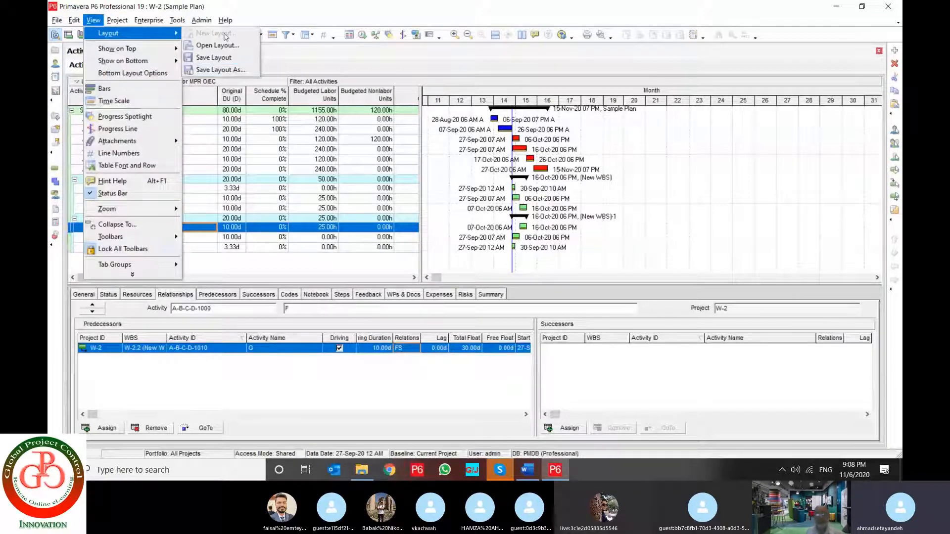
click(200, 139)
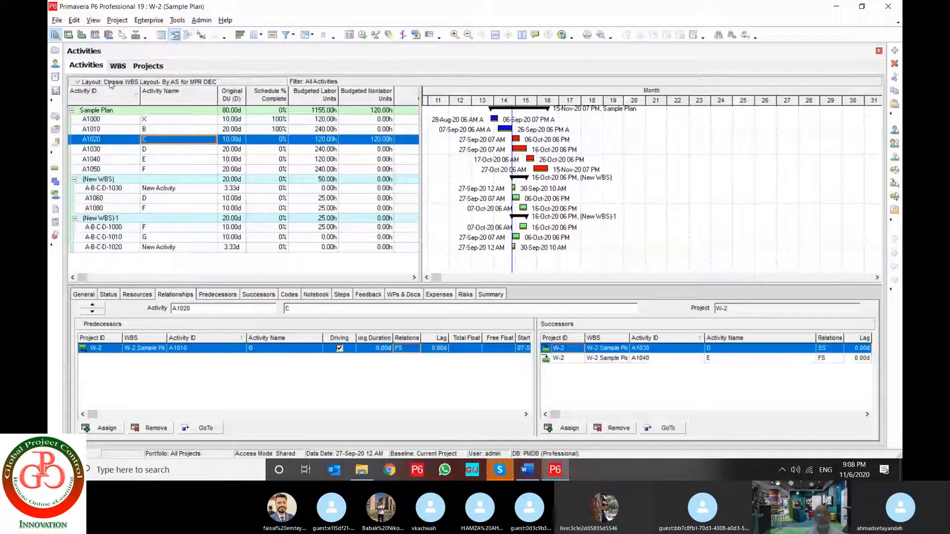
Show the list of available layouts without saving the changes to the current layout
click(115, 82)
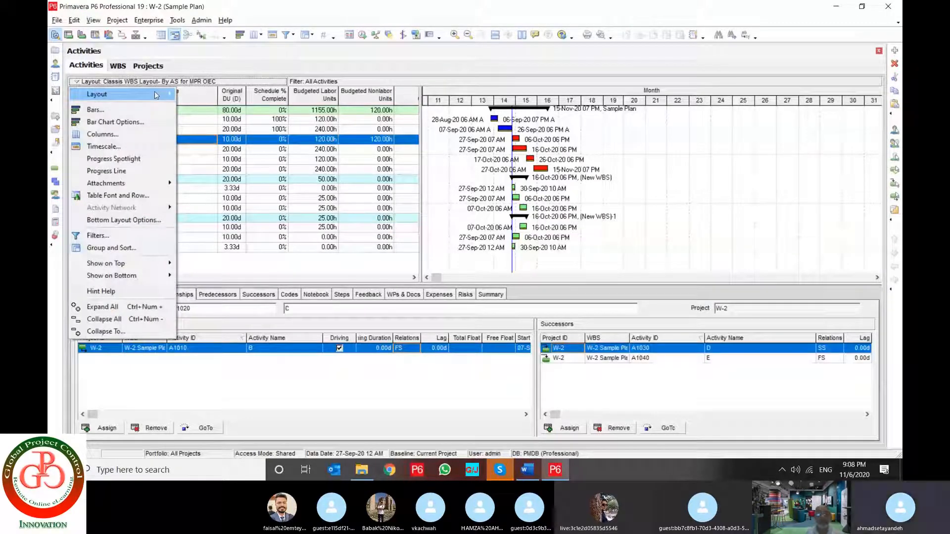
mouse_move(159, 96)
click(202, 95)
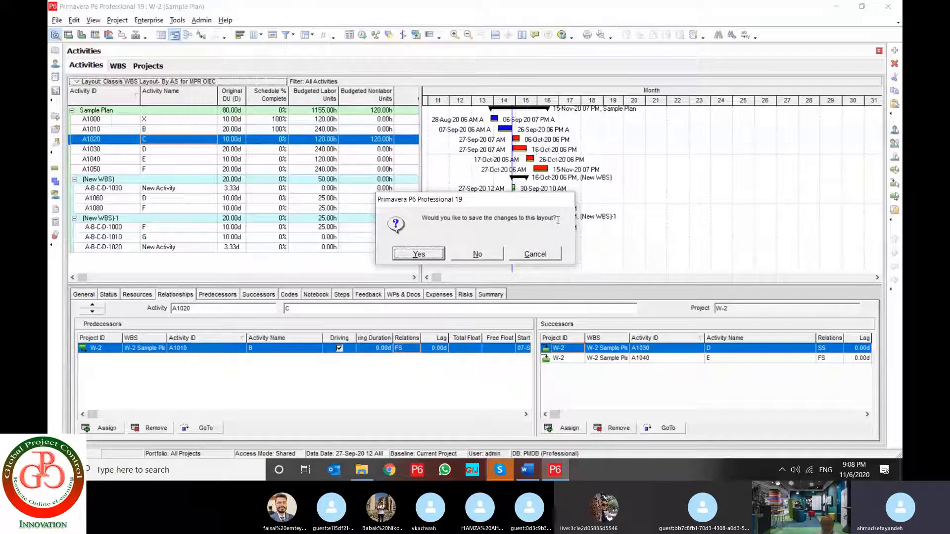
click(494, 250)
Examine the global and user layouts in the Open Layout list, including Classis WBS Layout, Classic Schedule Layout - EVM and Float Path Layout
click(433, 281)
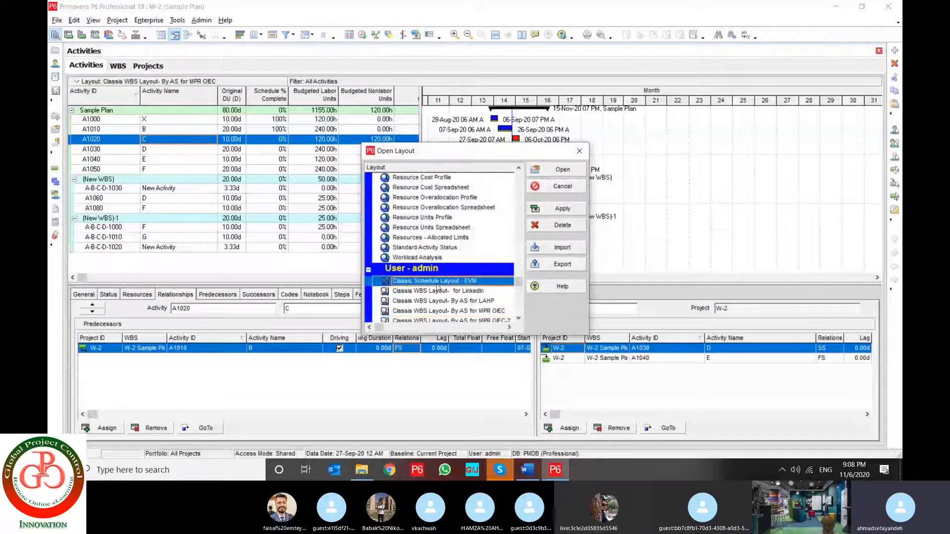
scroll(435, 287, down, 2)
scroll(435, 293, up, 1)
scroll(435, 294, up, 10)
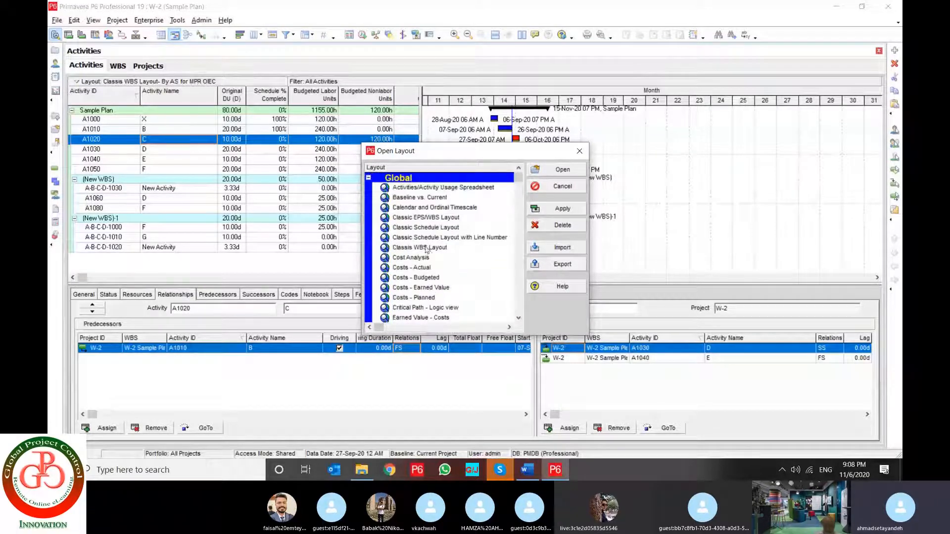
click(426, 250)
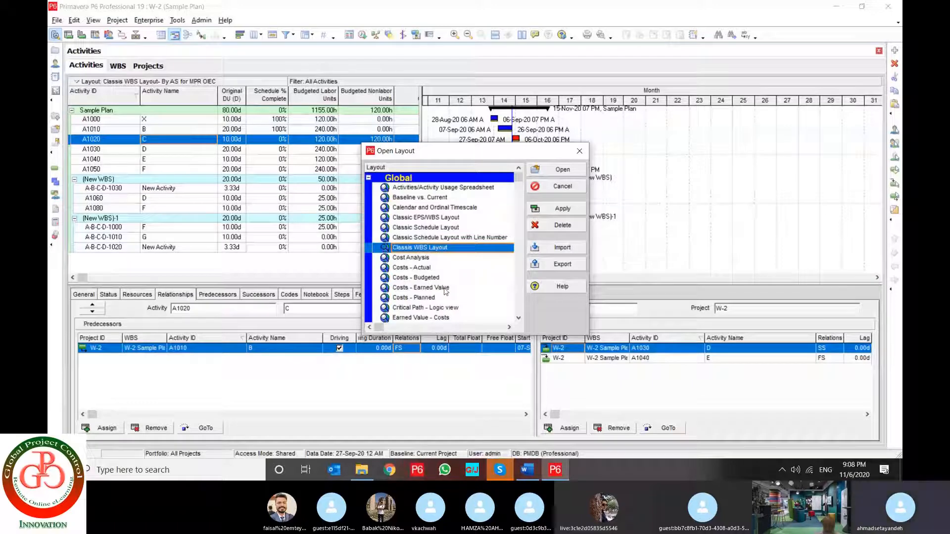
scroll(445, 291, down, 10)
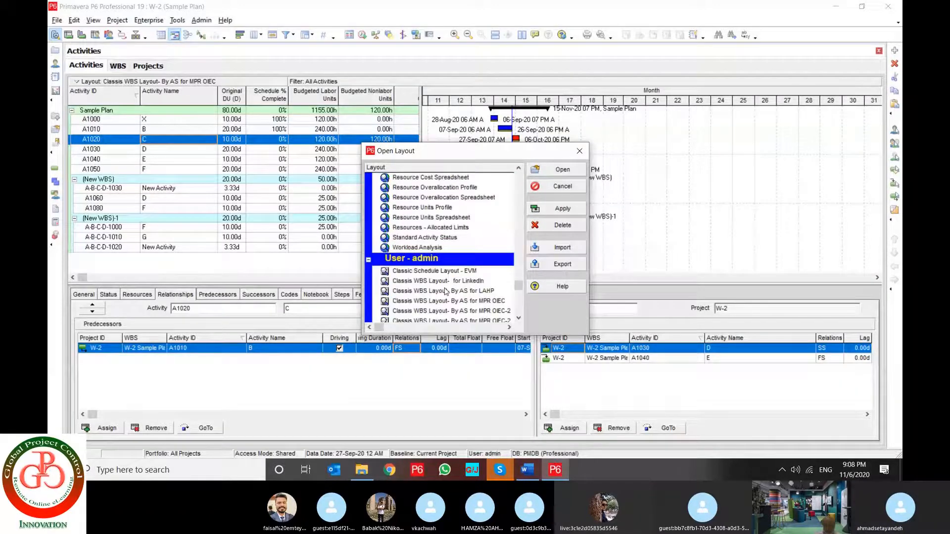
scroll(445, 282, down, 1)
click(428, 302)
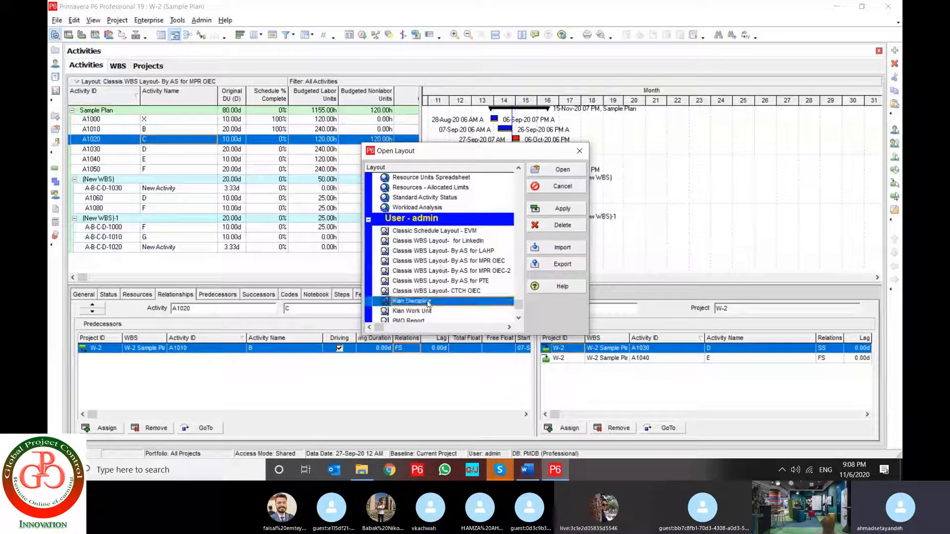
scroll(429, 303, up, 12)
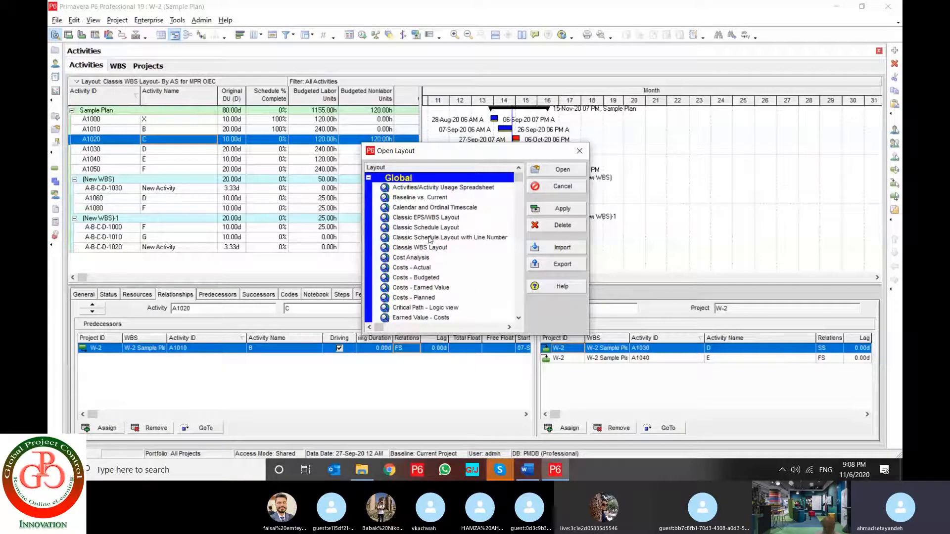
click(426, 278)
scroll(425, 285, down, 1)
scroll(424, 283, down, 1)
click(424, 280)
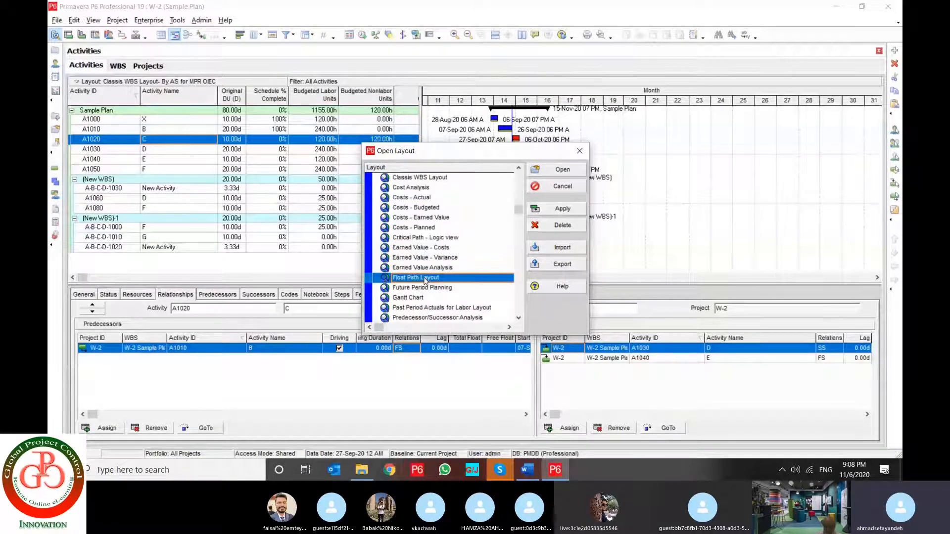
scroll(424, 280, down, 2)
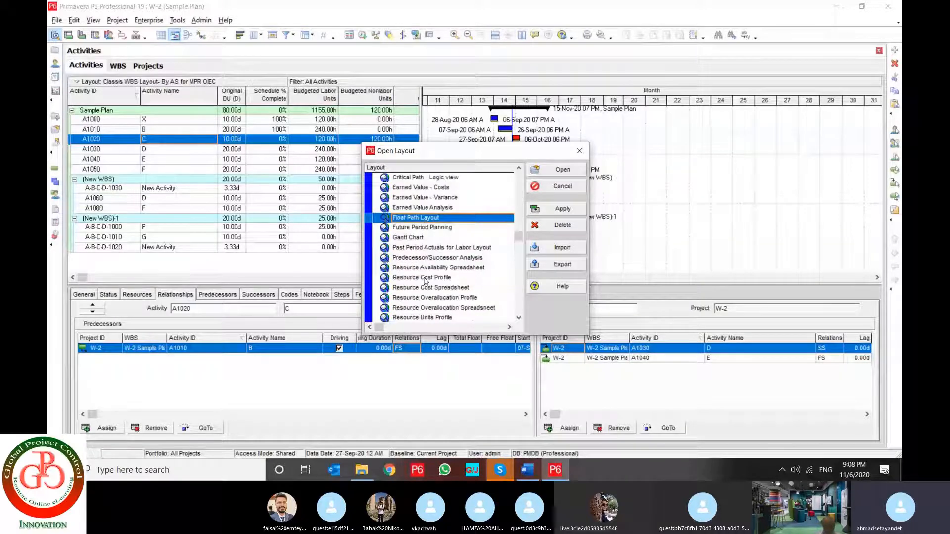
Apply the global Classic EPS/WBS Layout to the activities view
key(Home)
click(427, 218)
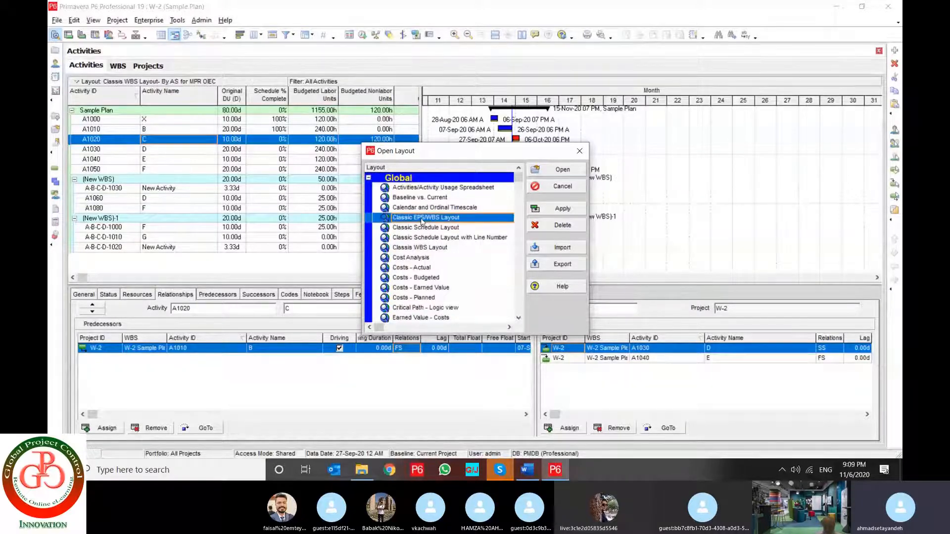
click(556, 209)
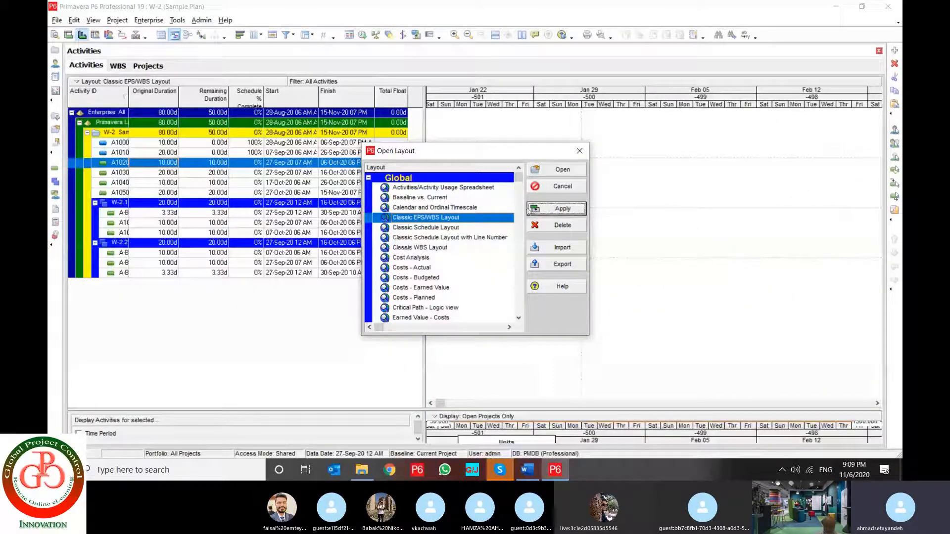
Export the Classic EPS/WBS Layout to the Desktop as Classic EPS_WBS Layout.plf and view the file in the layout import dialog without importing it
click(554, 266)
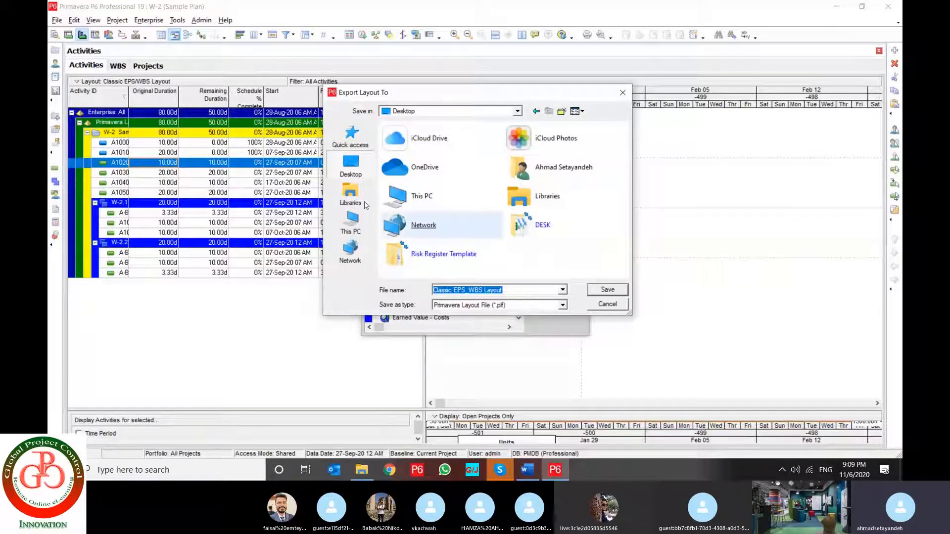
click(522, 289)
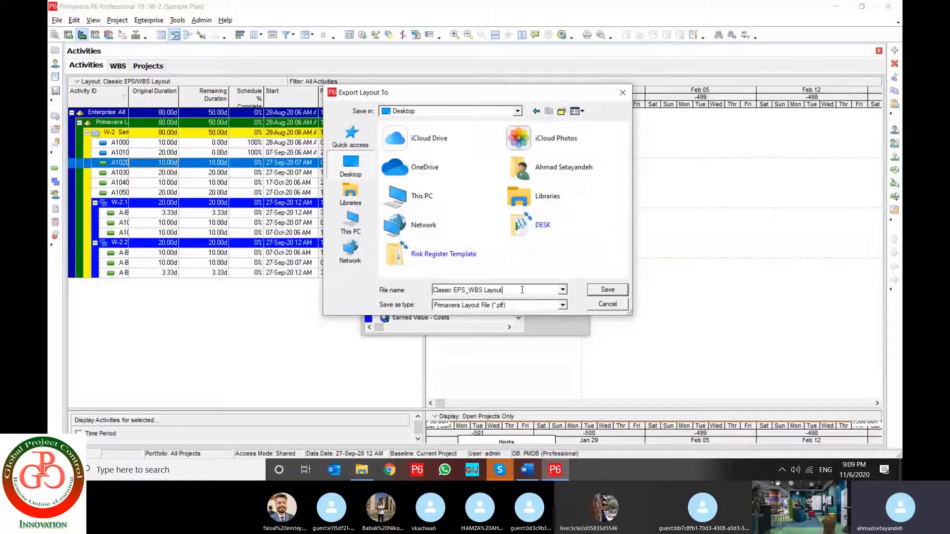
click(626, 295)
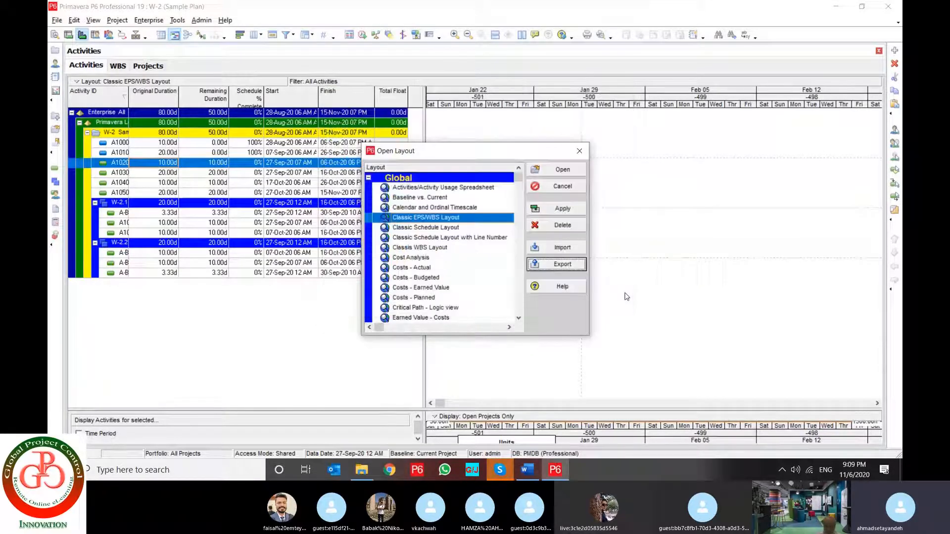
click(558, 249)
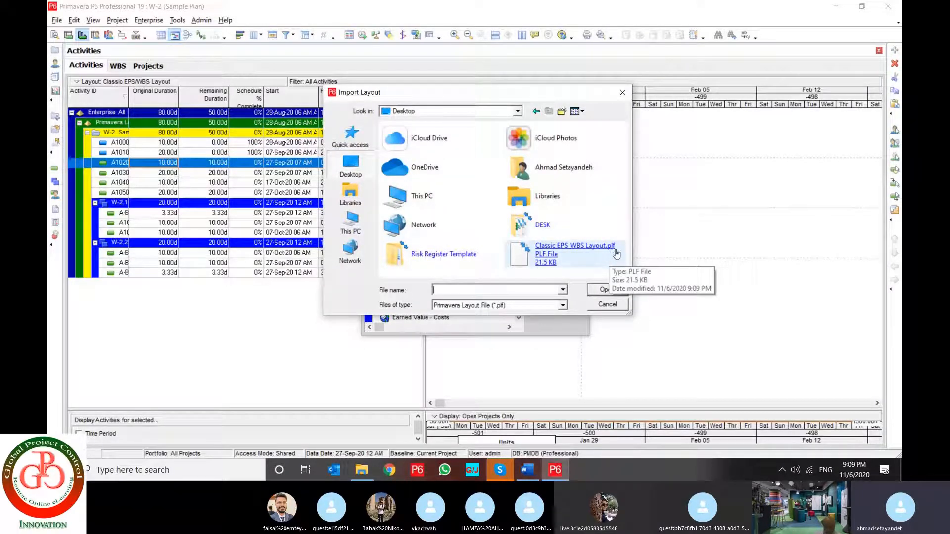
click(613, 305)
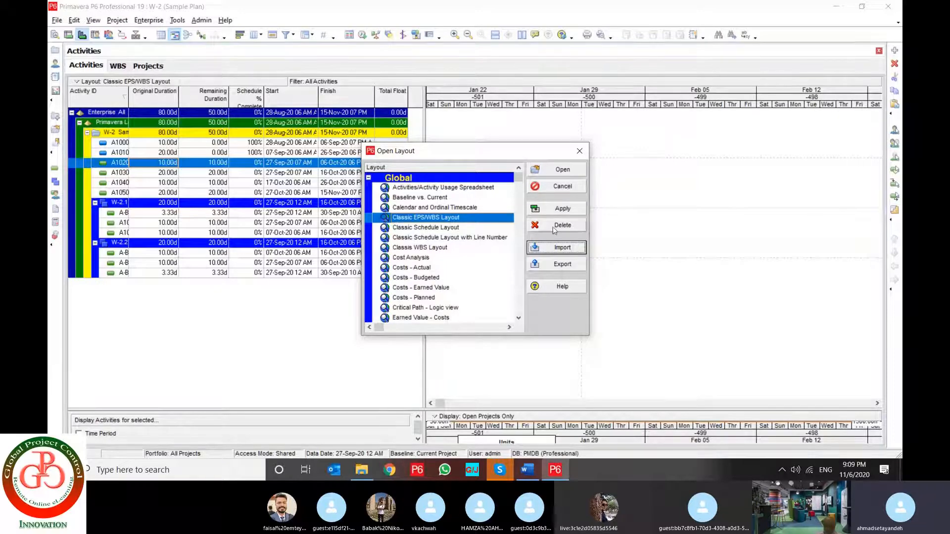
Close the layout list and view the current layout's bar definitions without changing them
click(557, 188)
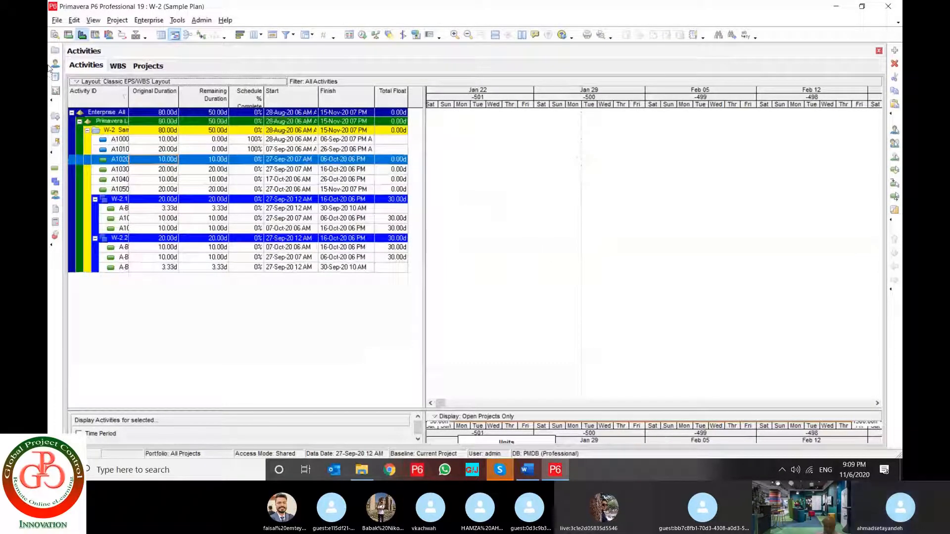
click(112, 81)
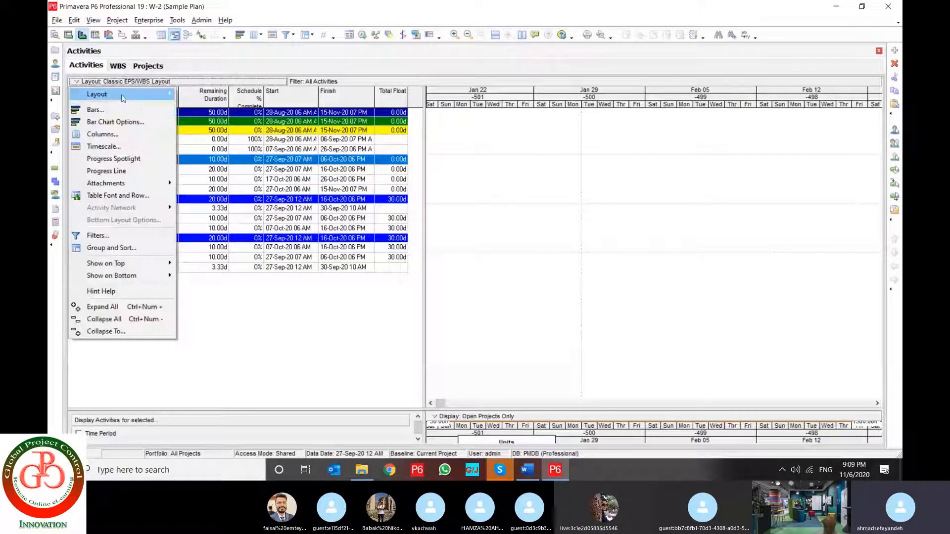
mouse_move(122, 97)
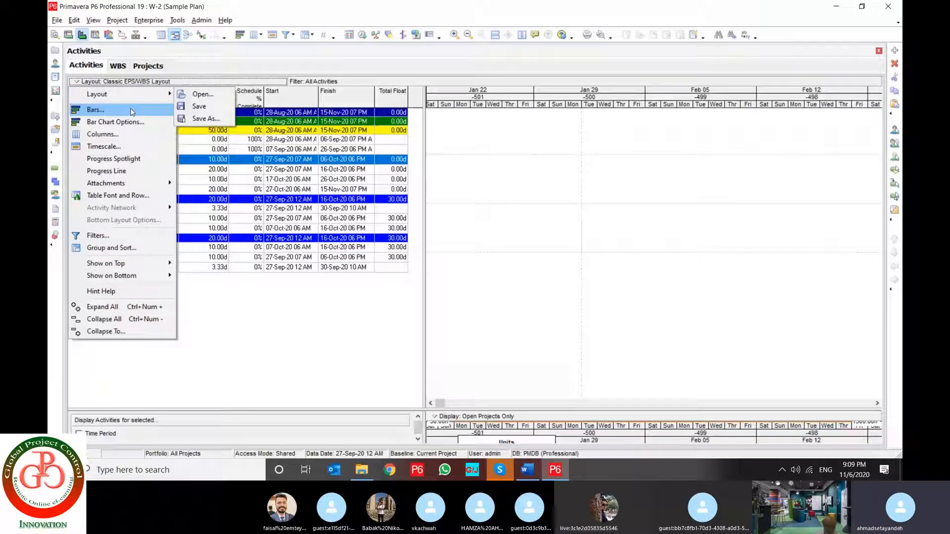
click(131, 111)
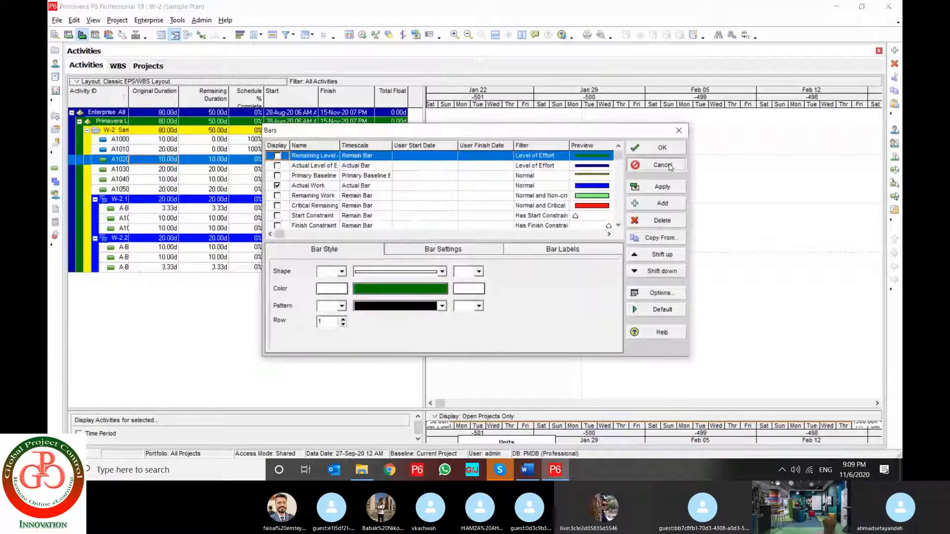
click(669, 166)
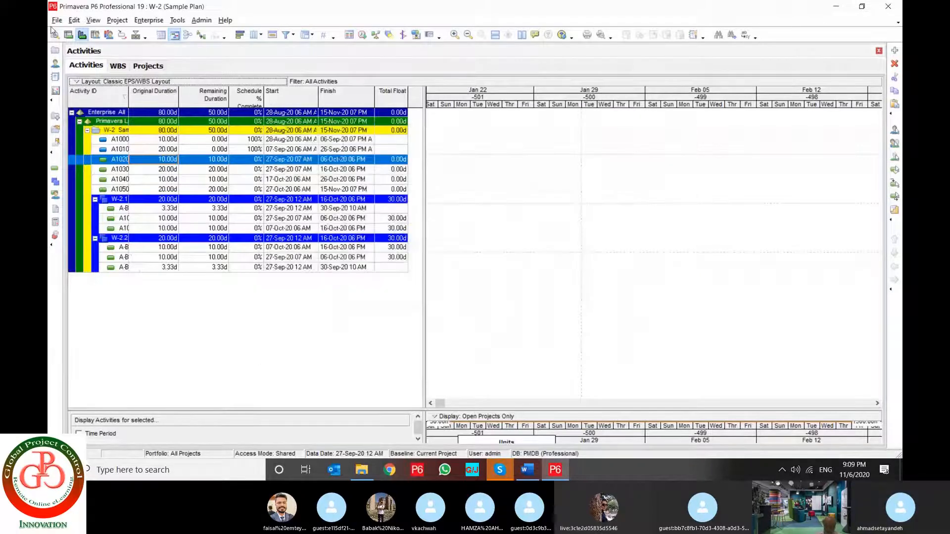
Bring the project bars into view in the Gantt chart and enlarge the activity usage profile below it
click(441, 404)
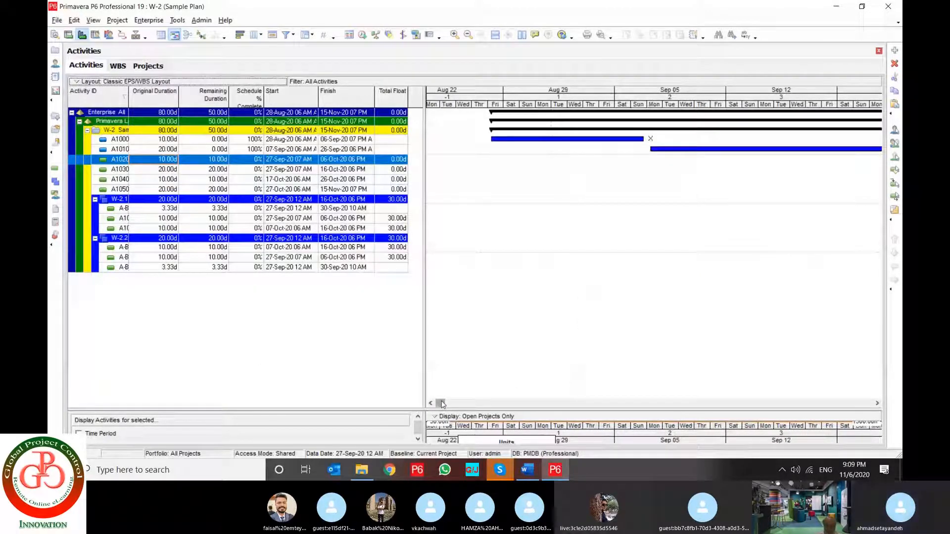
drag(388, 409, 382, 272)
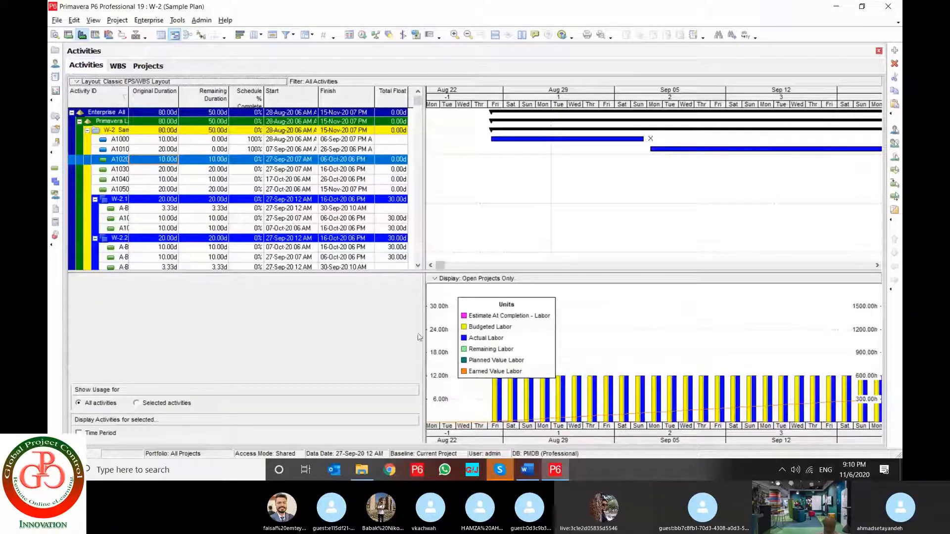
click(74, 20)
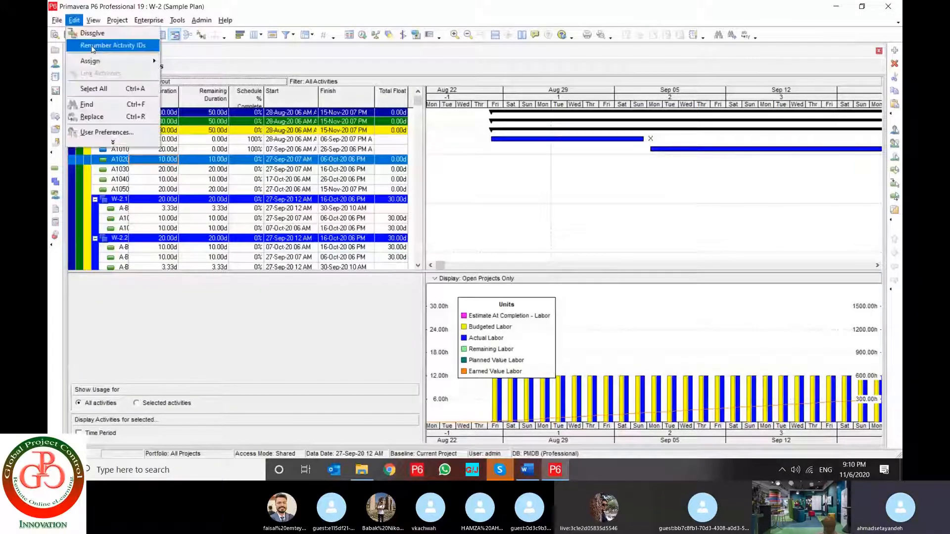
click(93, 20)
click(106, 86)
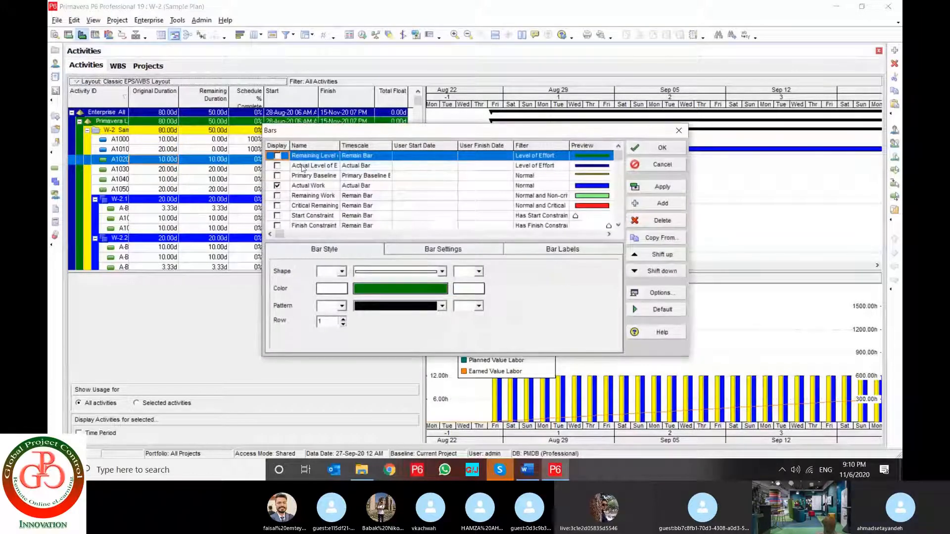
click(303, 168)
click(525, 157)
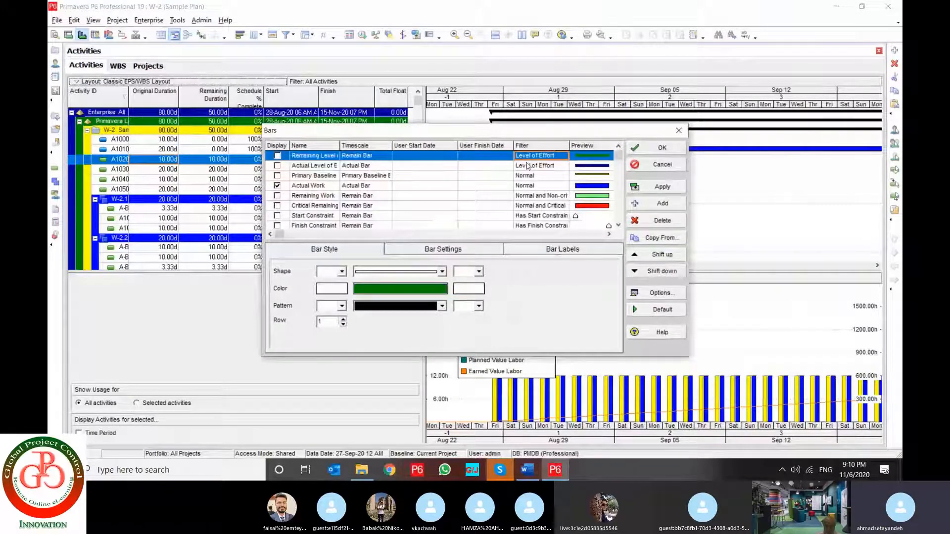
click(525, 166)
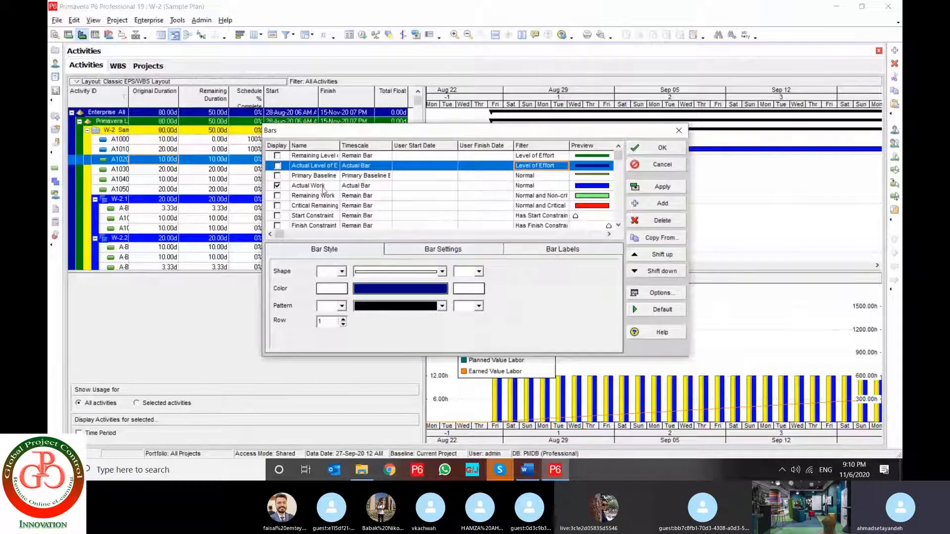
click(278, 196)
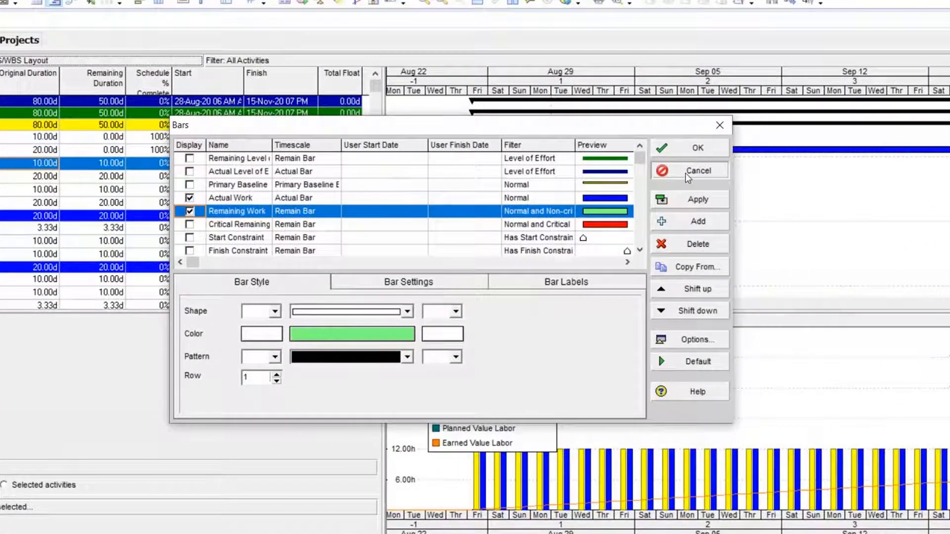
click(678, 167)
Turn on the display of the Remaining Work bar and apply it to the Gantt chart
drag(763, 99, 508, 98)
right_click(454, 194)
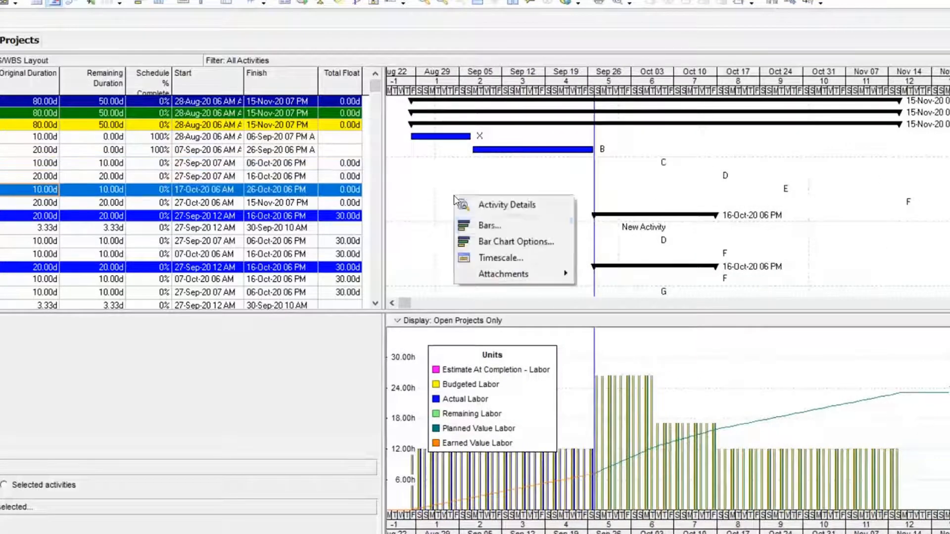
click(470, 229)
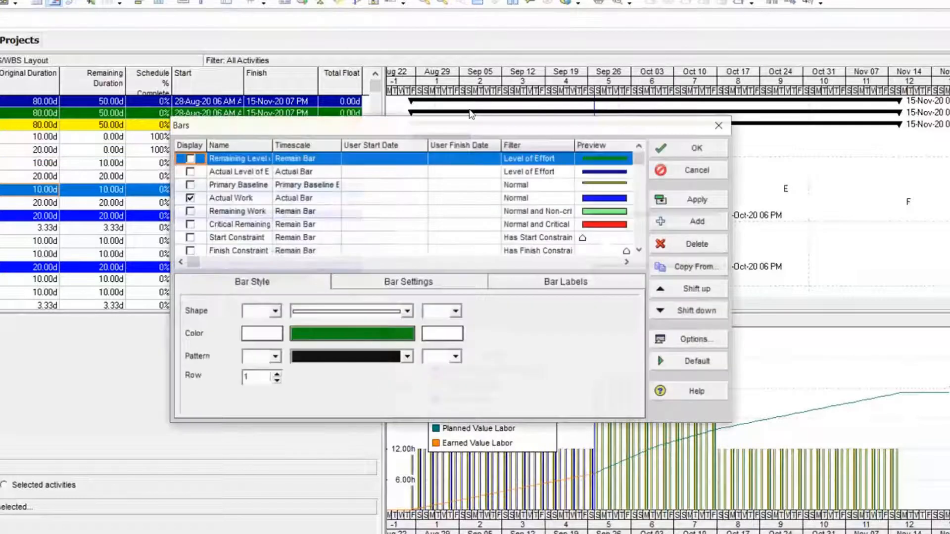
drag(498, 129, 341, 211)
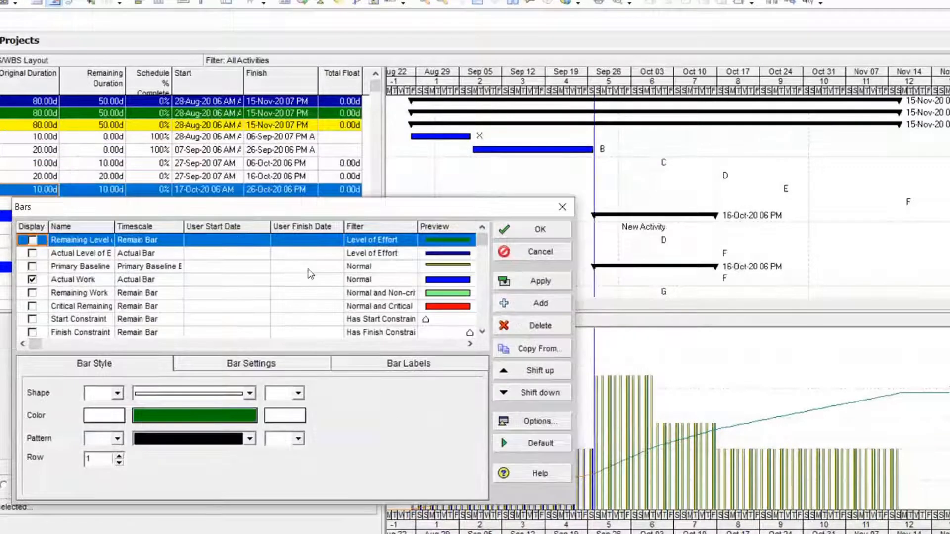
click(32, 293)
click(31, 293)
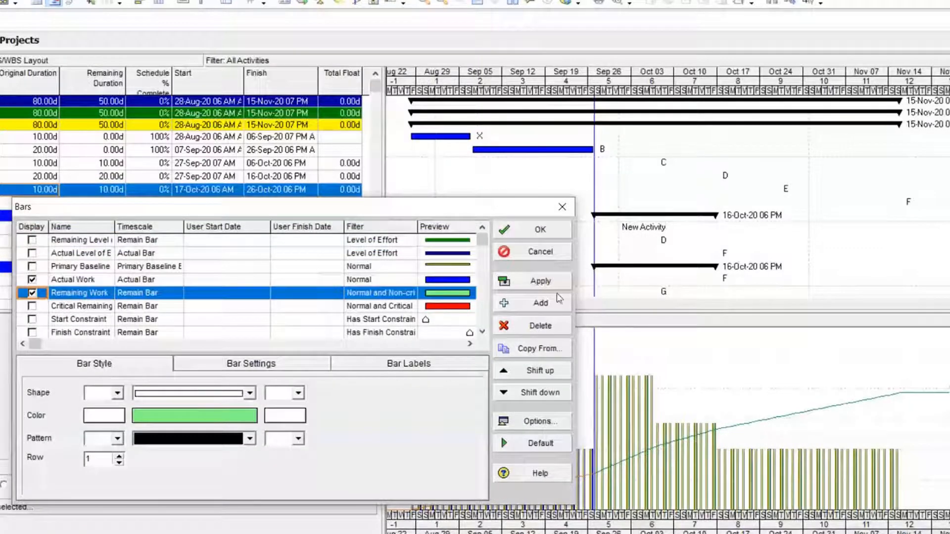
click(546, 283)
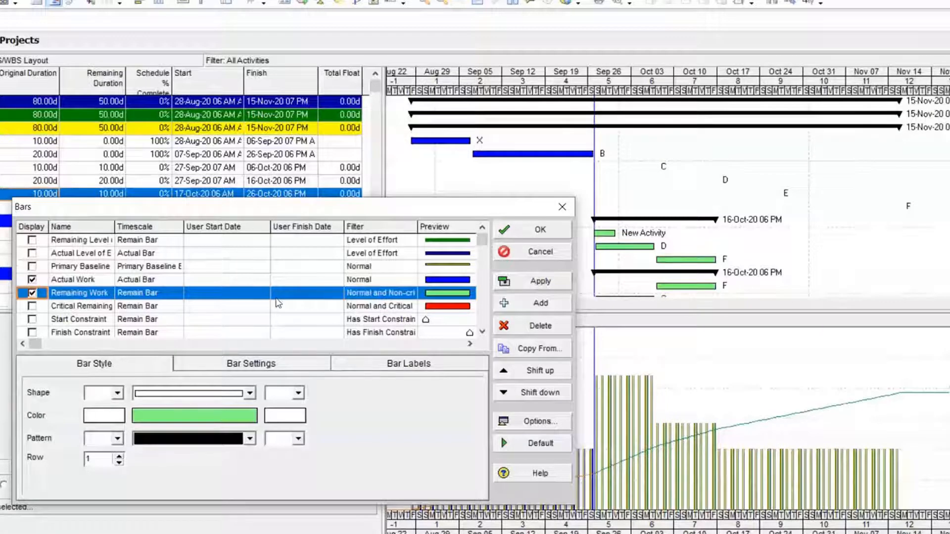
Turn on the display of the Critical Remaining Work bar with the Normal and Critical filter and apply it
click(358, 307)
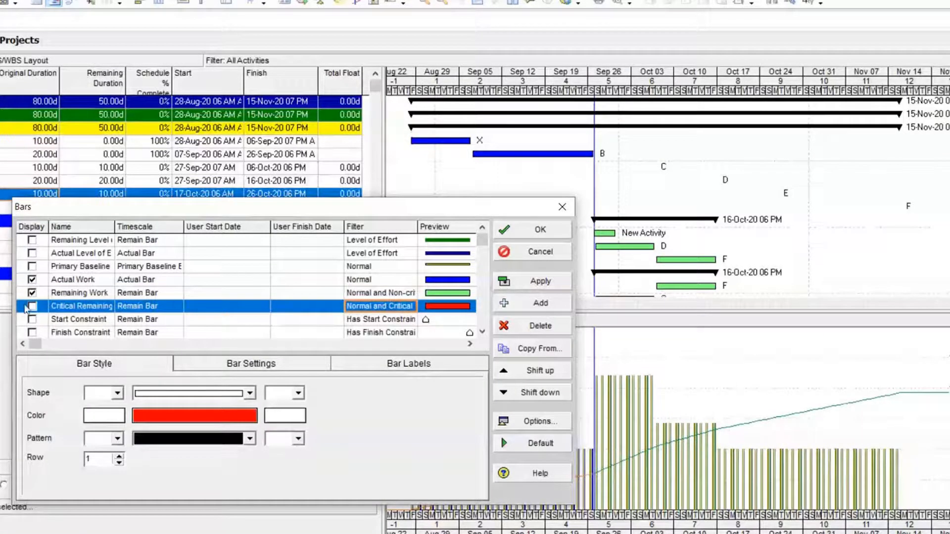
click(32, 308)
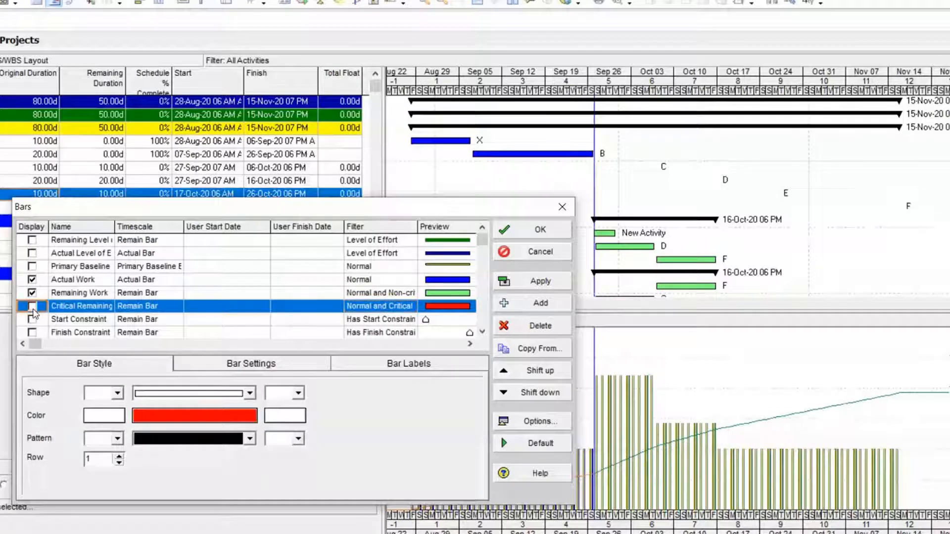
click(32, 307)
click(543, 283)
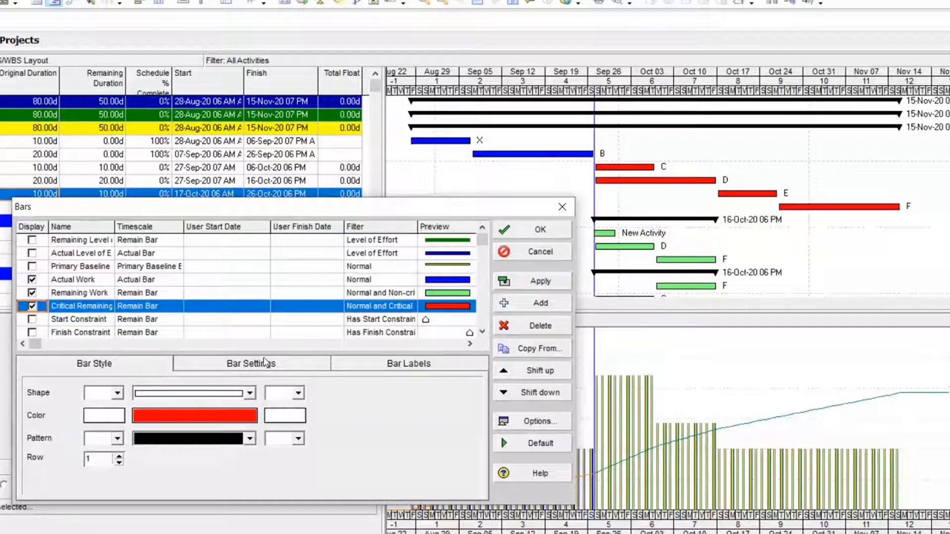
Enable calendar nonwork time necking for the Critical Remaining Work bar and turn off Show bar when collapsed
click(249, 368)
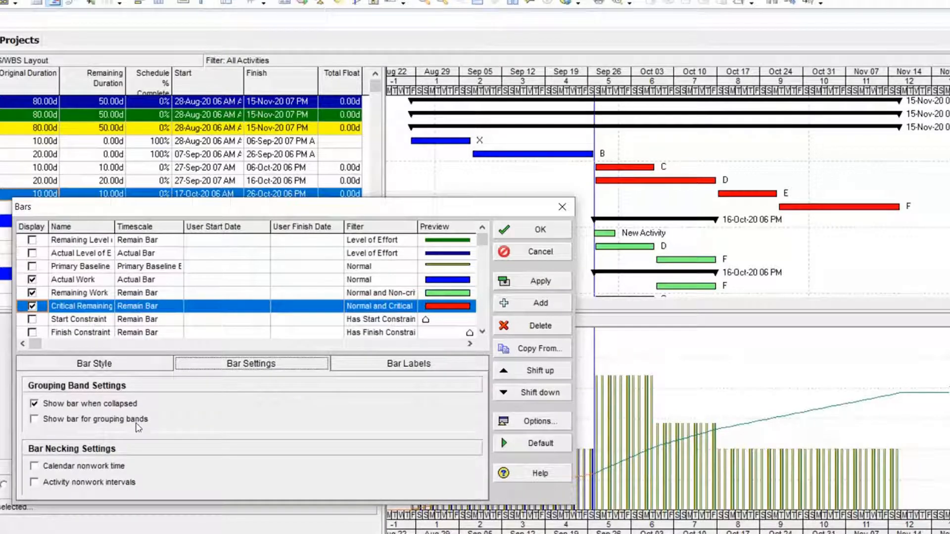
click(82, 468)
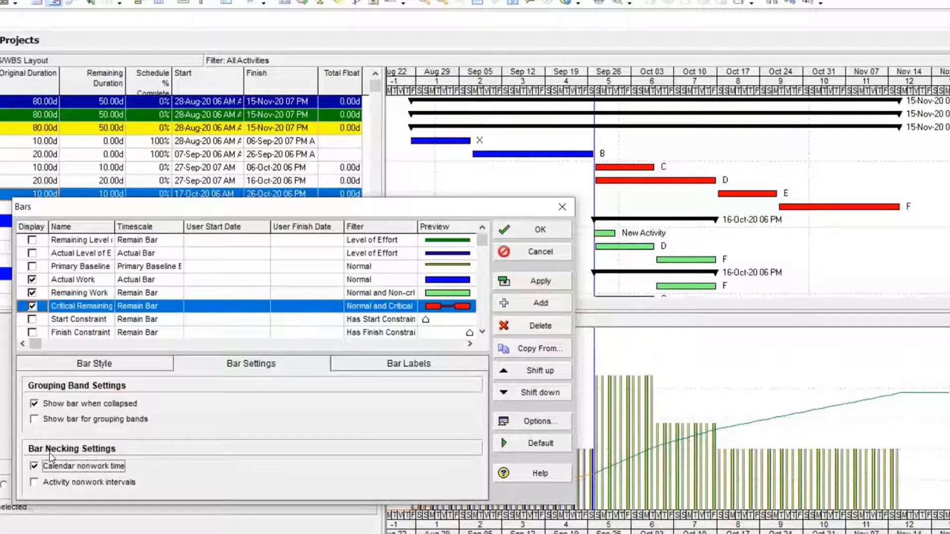
click(34, 466)
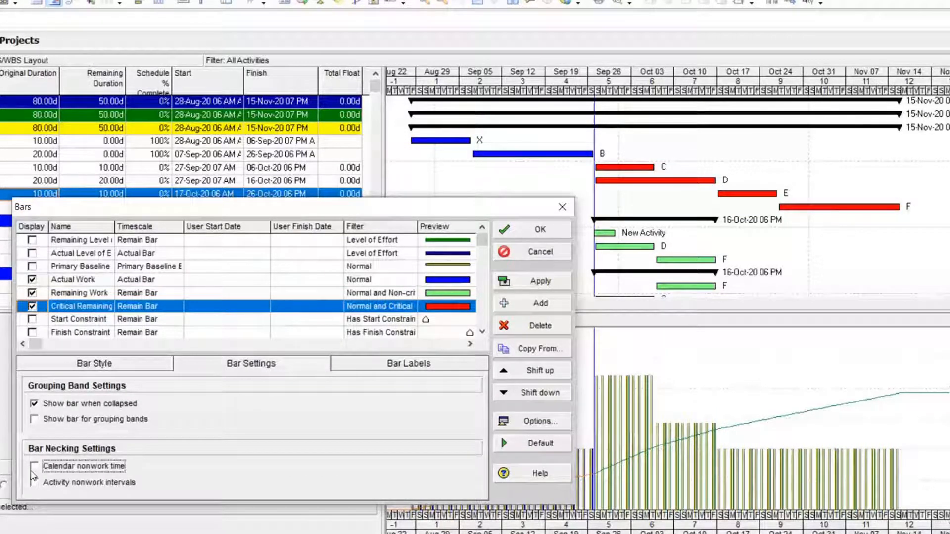
click(33, 467)
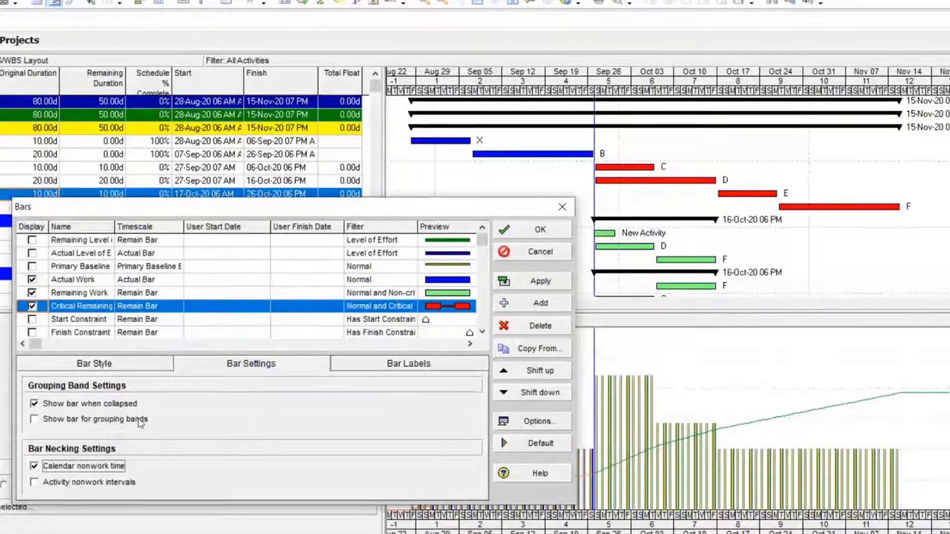
click(540, 280)
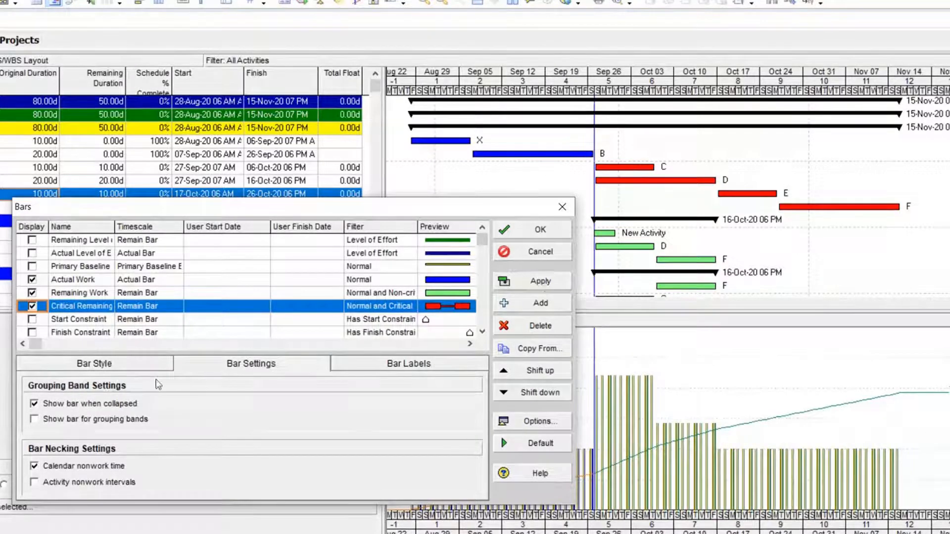
click(87, 404)
click(511, 229)
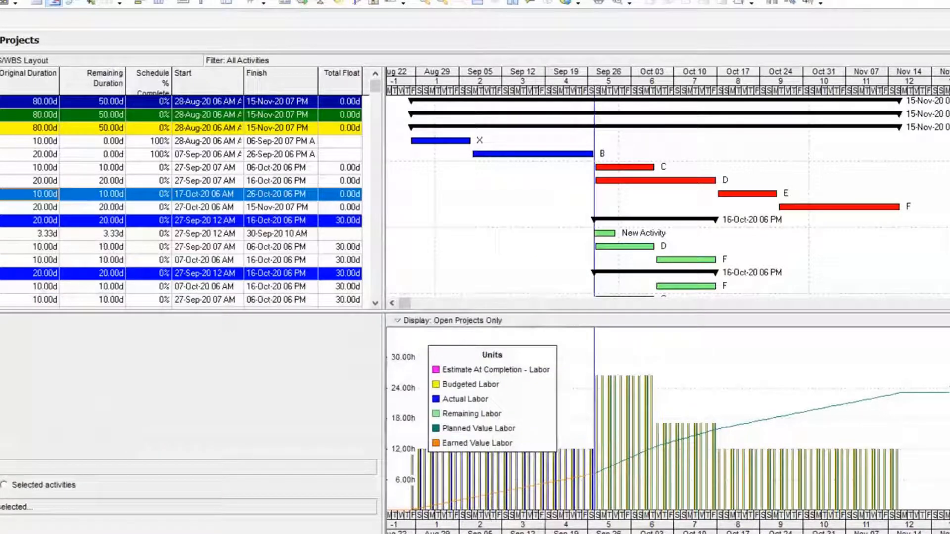
Collapse the activity table's grouping bands to EPS/WBS Level 2
click(24, 61)
click(85, 346)
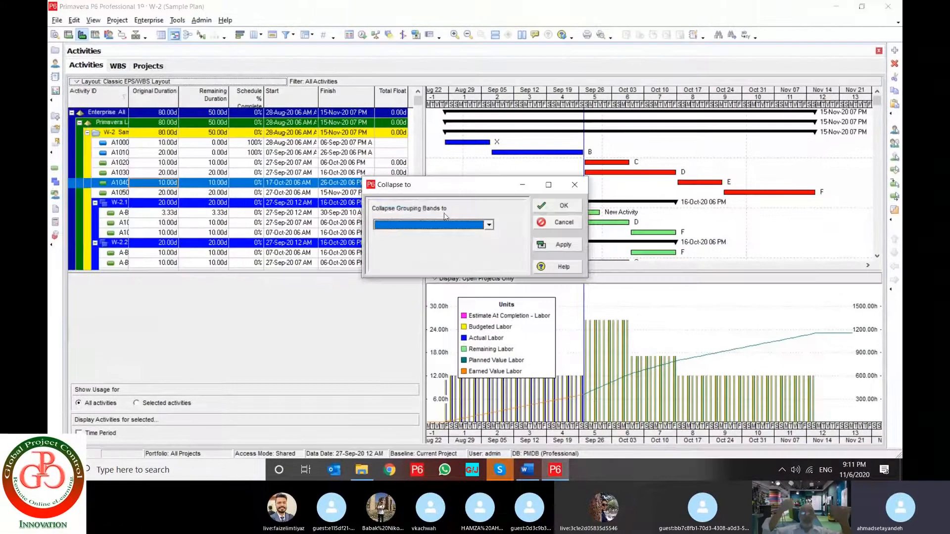
click(438, 225)
click(433, 234)
click(558, 245)
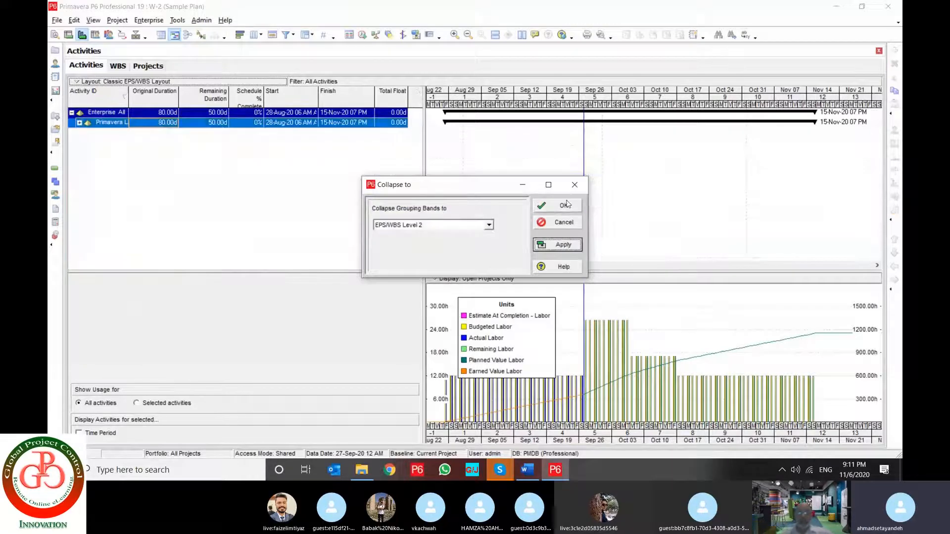
click(564, 204)
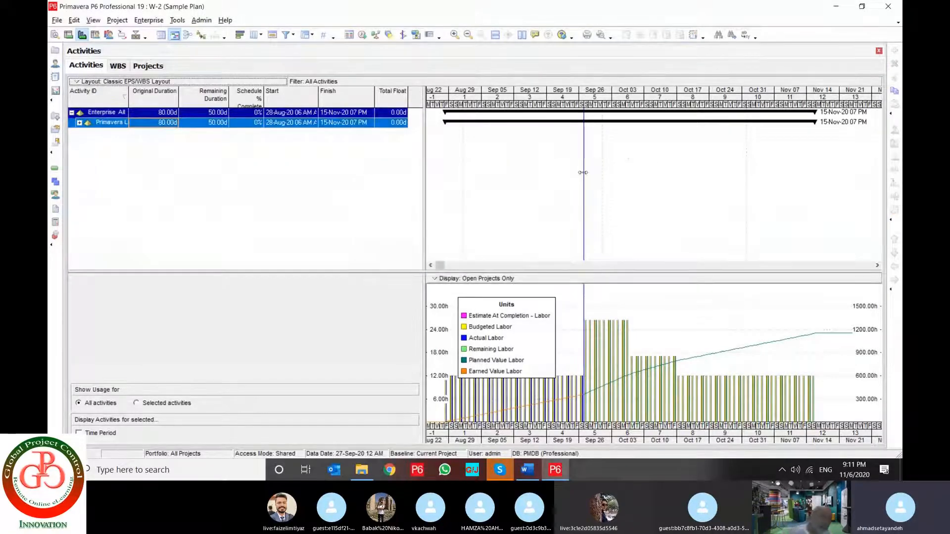
Turn Show bar when collapsed back on for the Critical Remaining Work bar and apply the setting
right_click(516, 168)
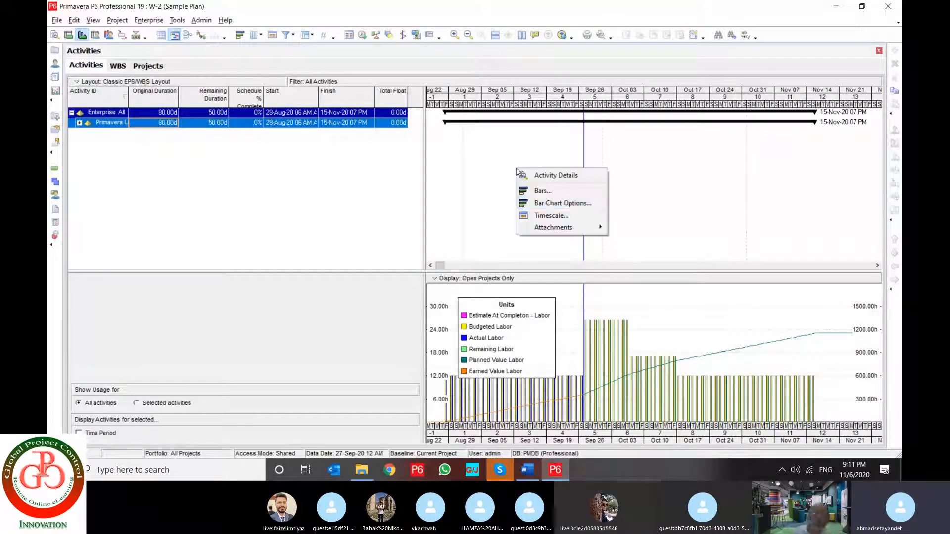
click(542, 191)
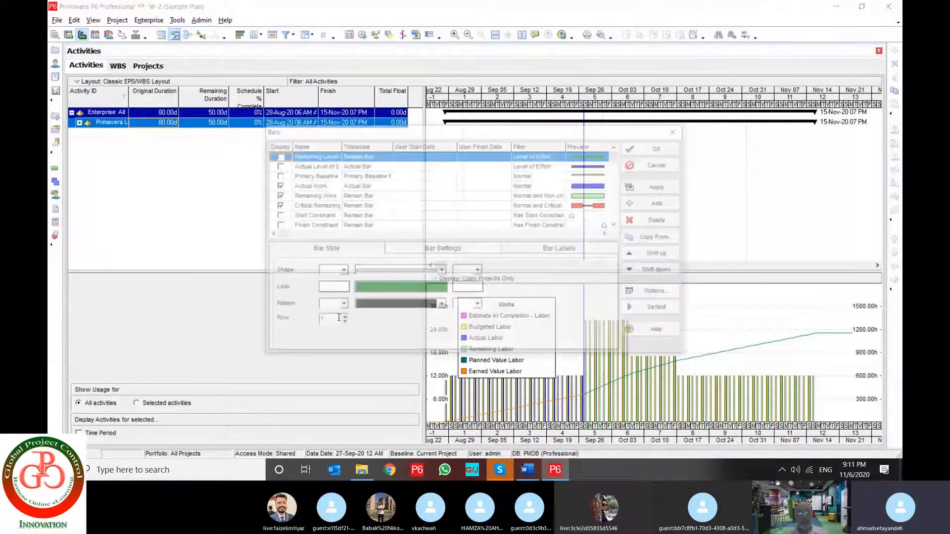
click(541, 206)
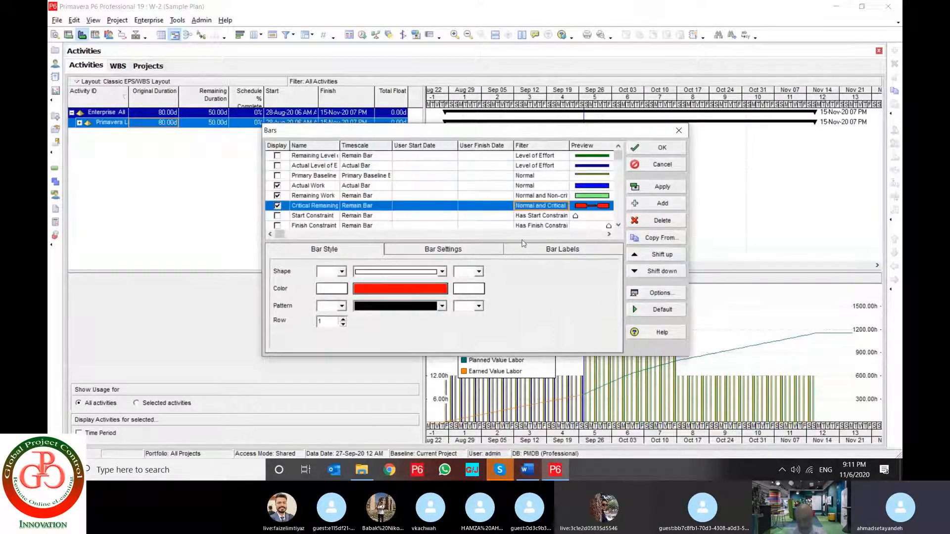
click(526, 249)
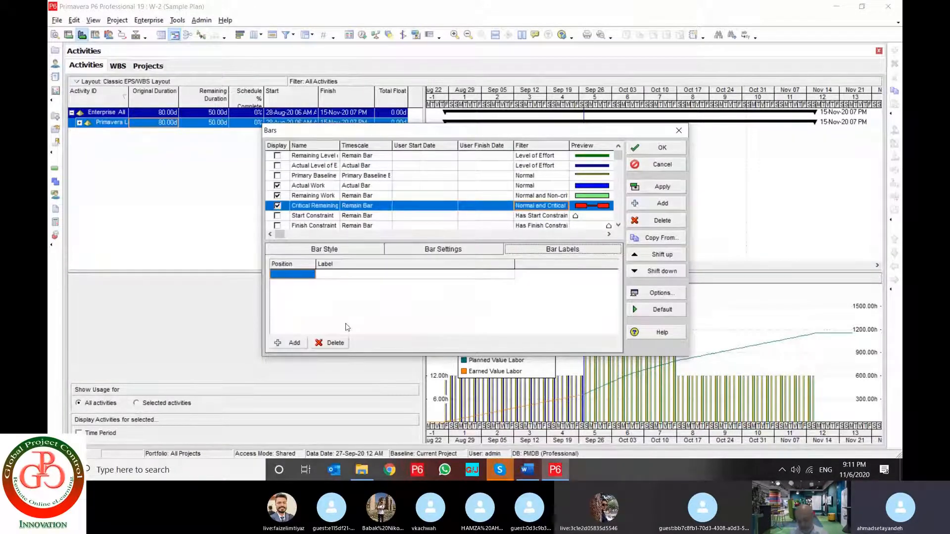
click(428, 250)
click(322, 281)
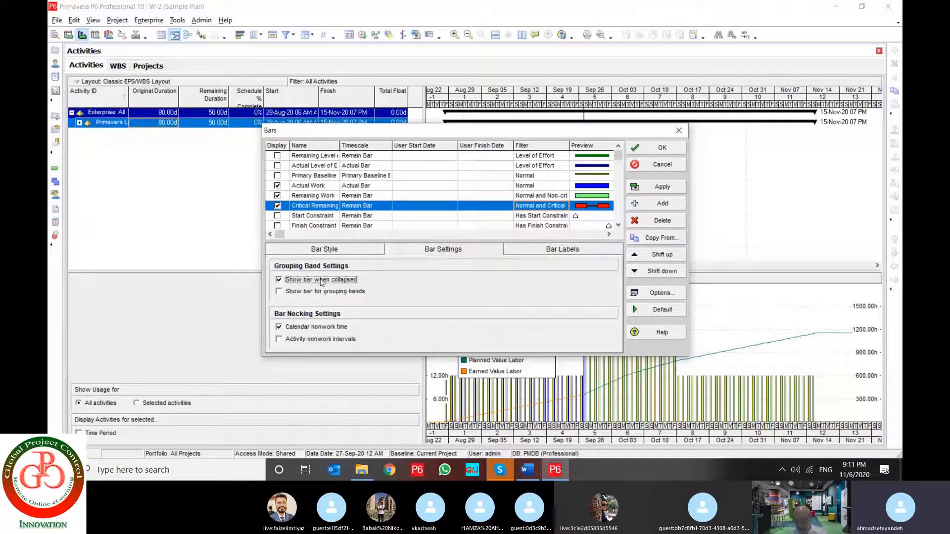
click(662, 186)
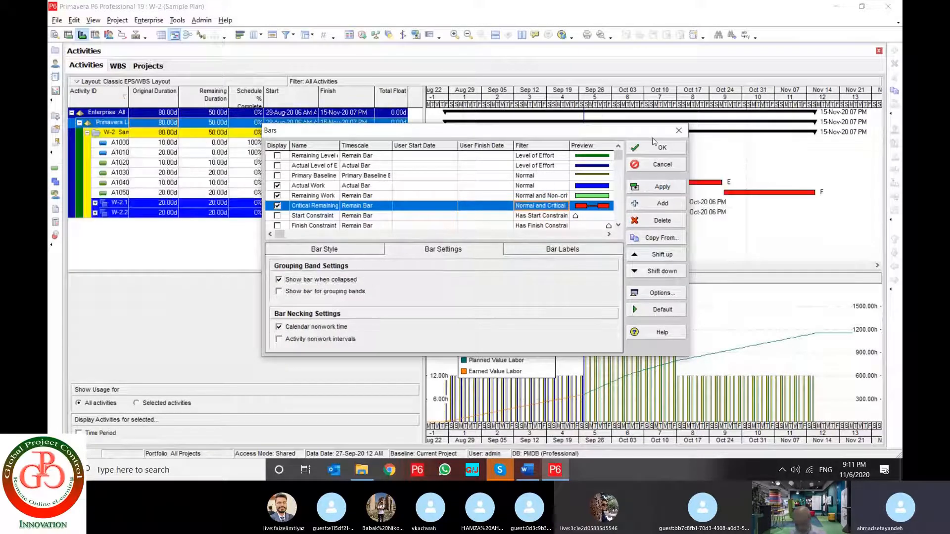
Confirm the bar settings and collapse the activity grouping bands to EPS/WBS Level 2 again
drag(652, 135, 460, 213)
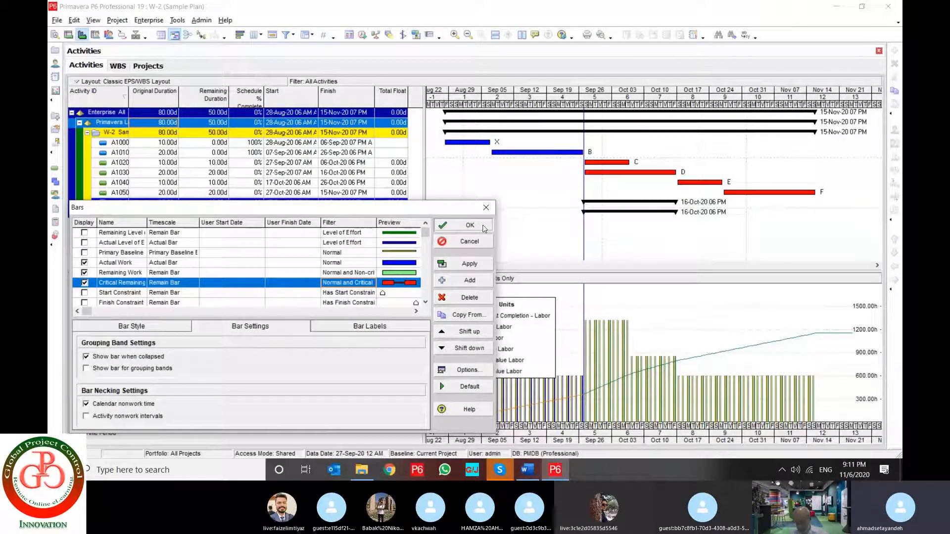
click(482, 225)
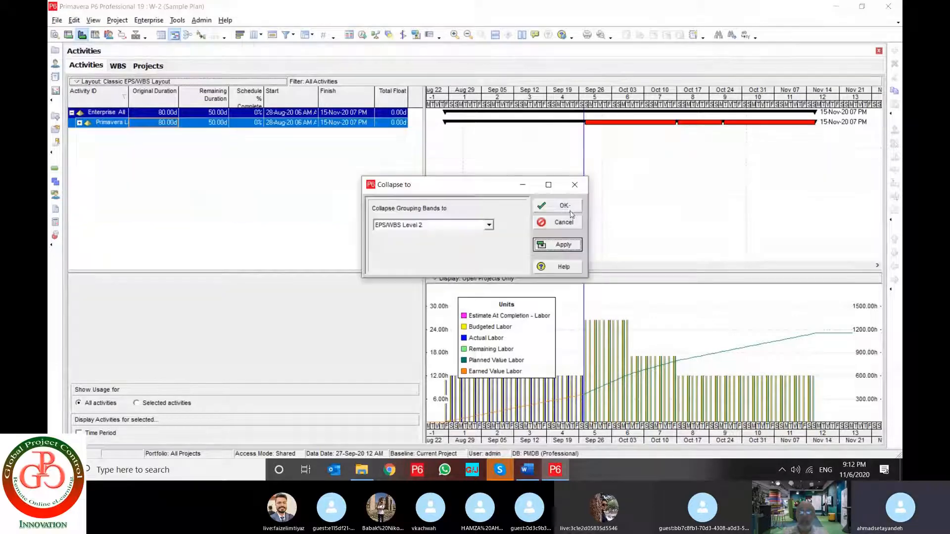
click(571, 208)
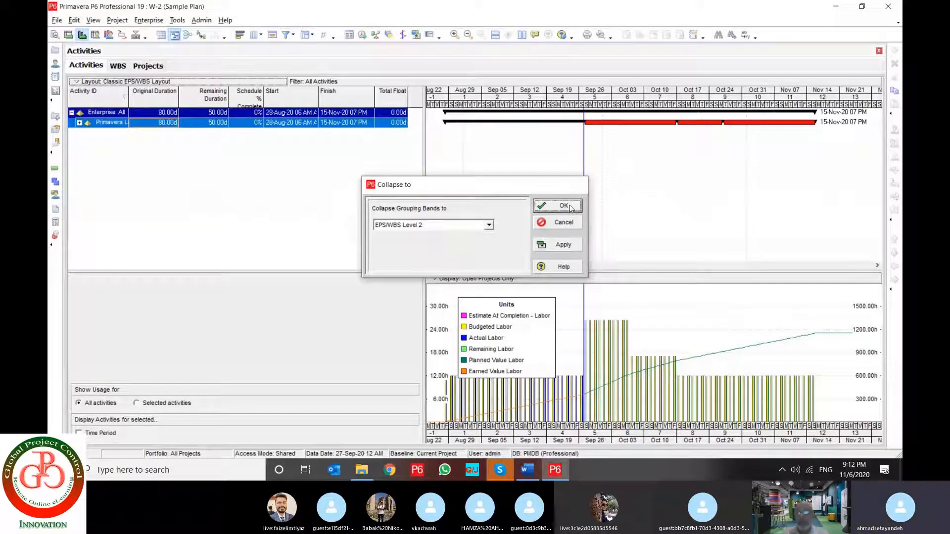
click(570, 207)
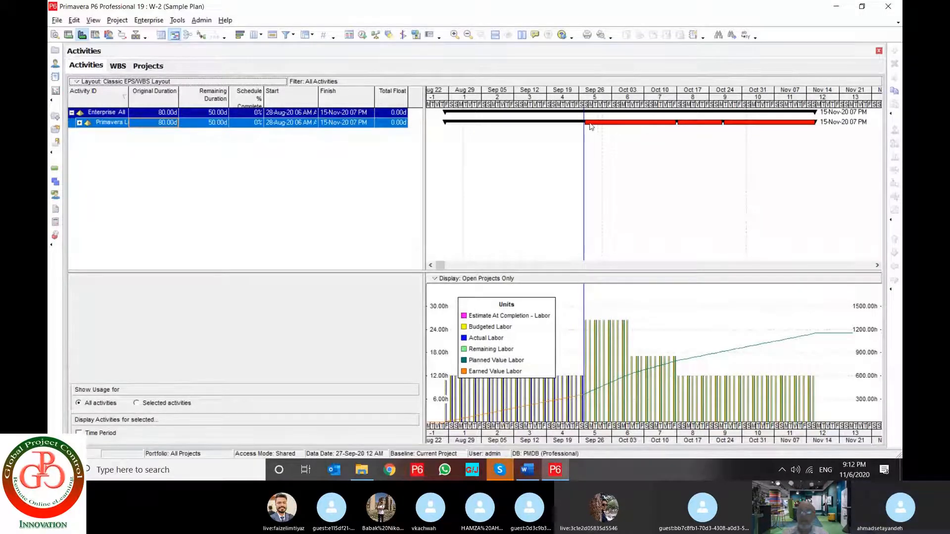
Check the Actual Work bar's definition, and expand the grouping bands to show the W-2 activities
click(74, 20)
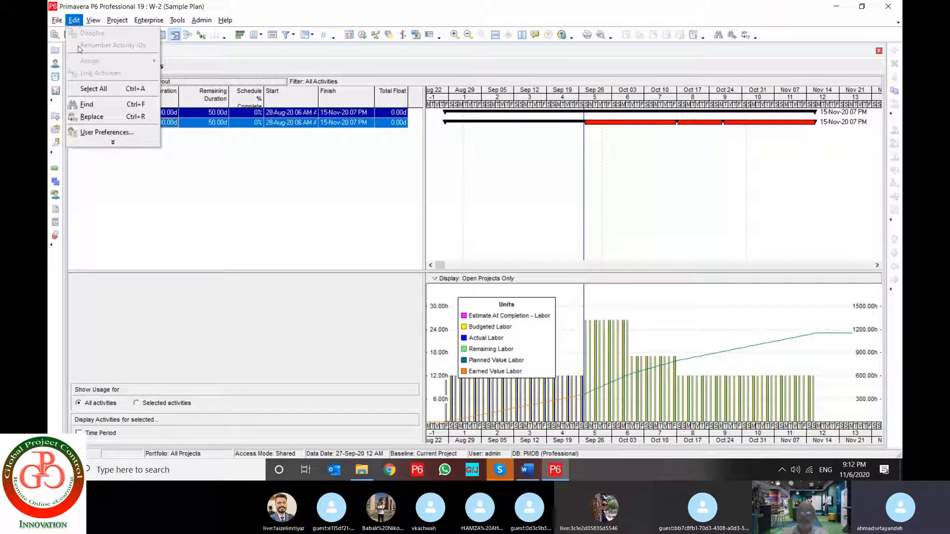
click(101, 143)
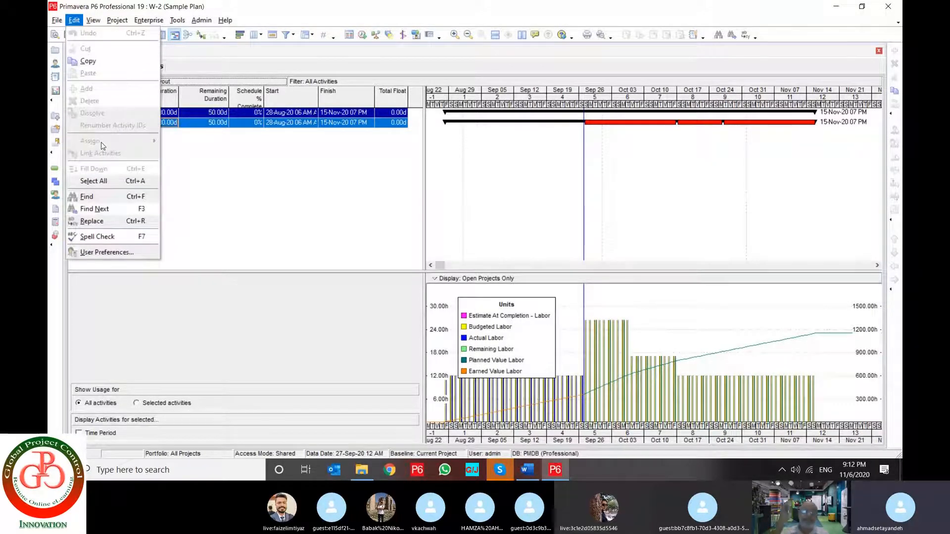
mouse_move(93, 20)
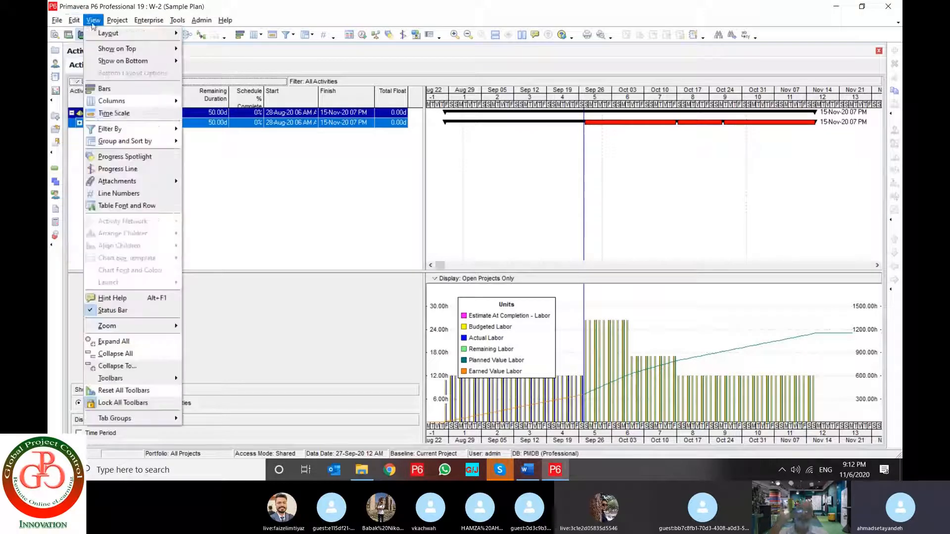
click(110, 116)
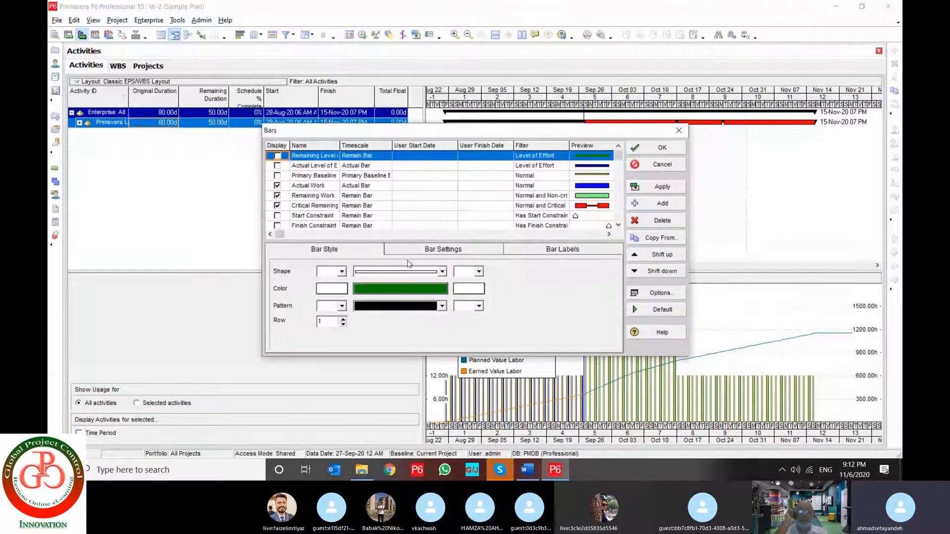
click(485, 185)
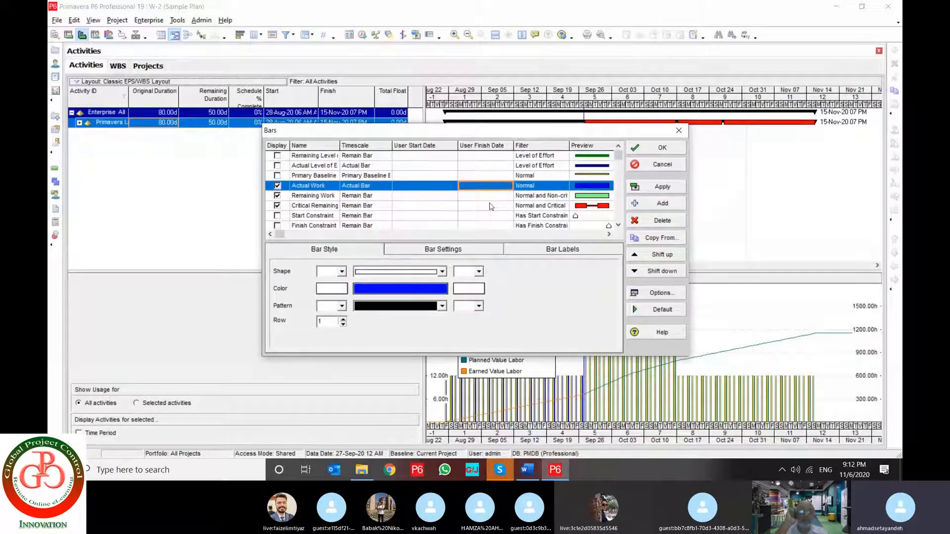
scroll(491, 207, down, 1)
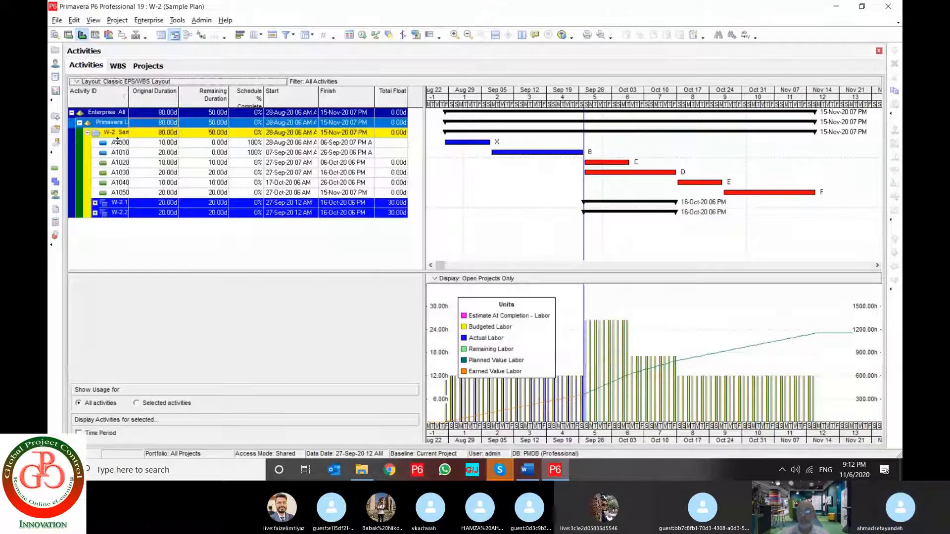
Turn on the display of the Primary Baseline bar in the Gantt chart and confirm the bar settings
right_click(513, 172)
click(527, 177)
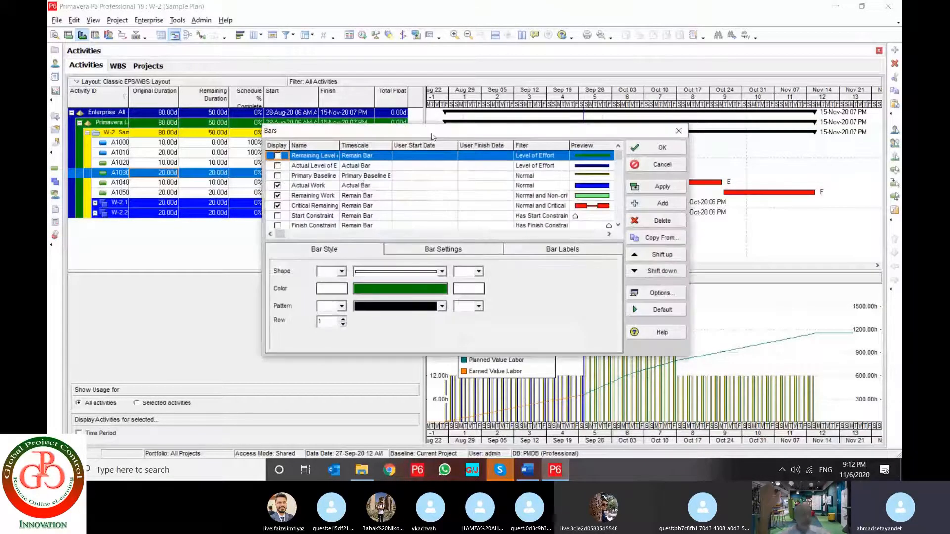
drag(431, 138, 350, 235)
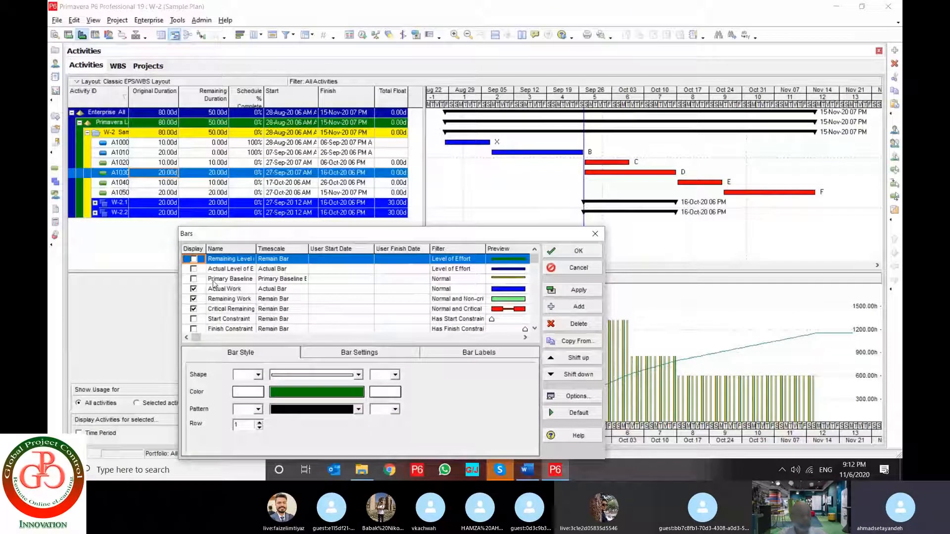
click(194, 279)
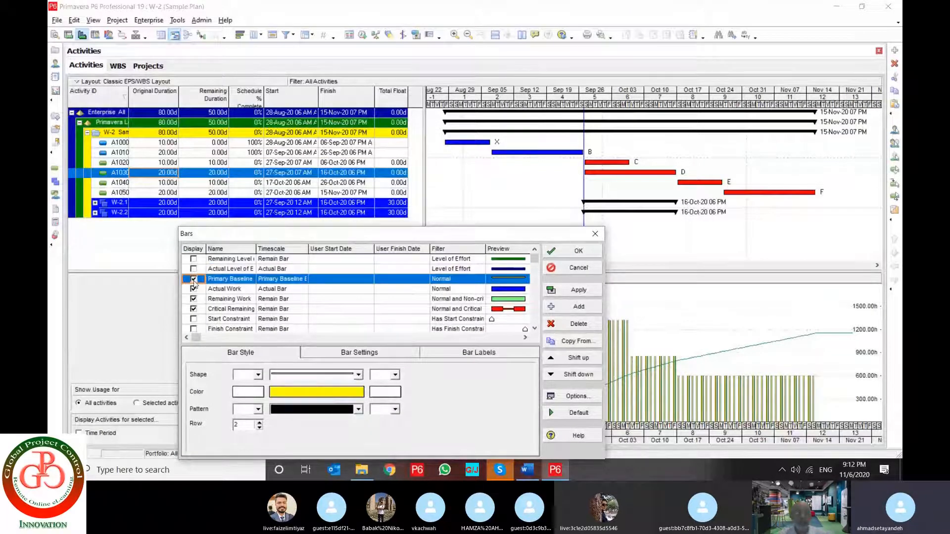
click(572, 293)
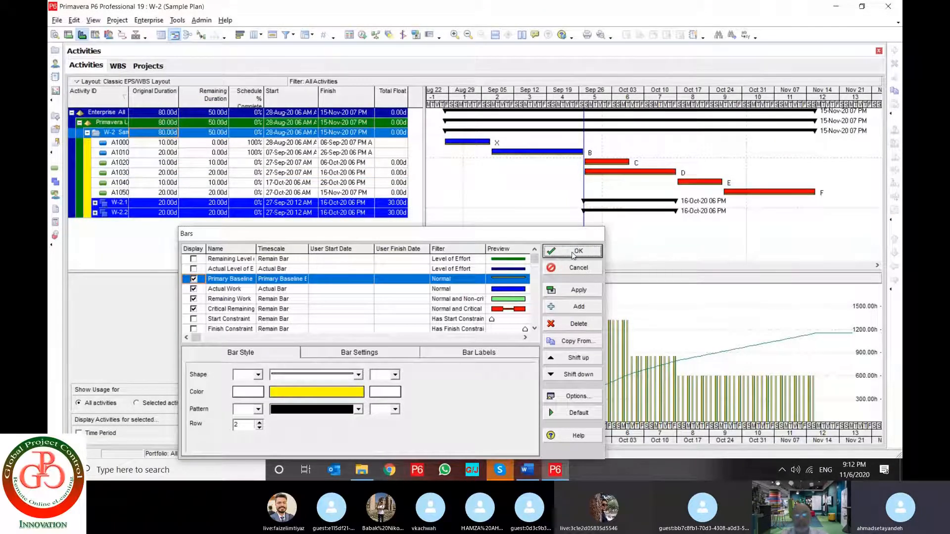
click(573, 254)
Examine the General, Collapsed Bars, Data Date and Sight Lines settings in the Bar Chart Options
right_click(516, 185)
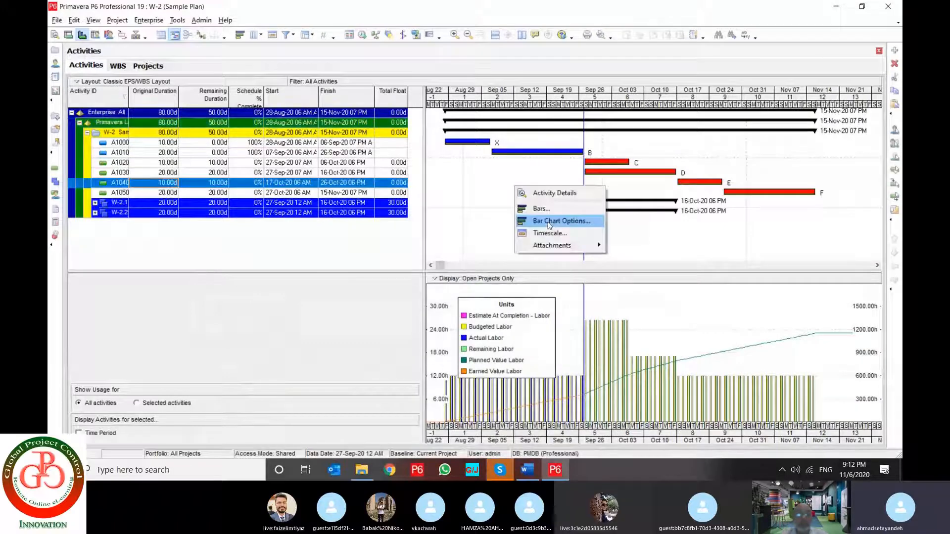
click(543, 208)
drag(429, 130, 294, 188)
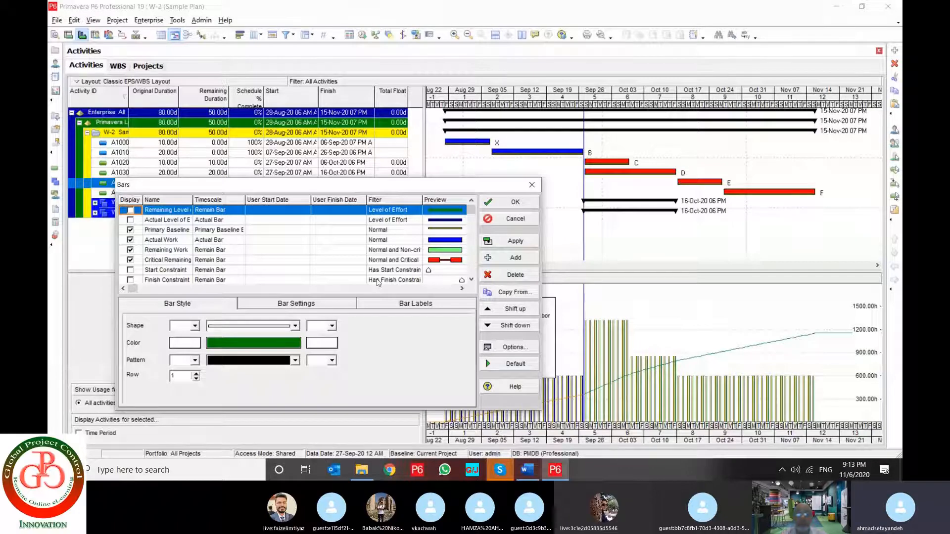
click(511, 348)
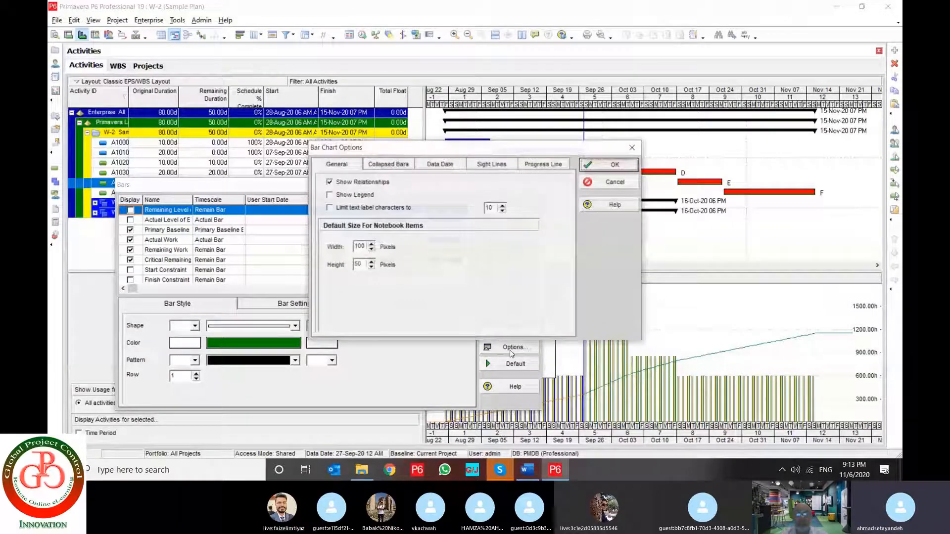
click(543, 164)
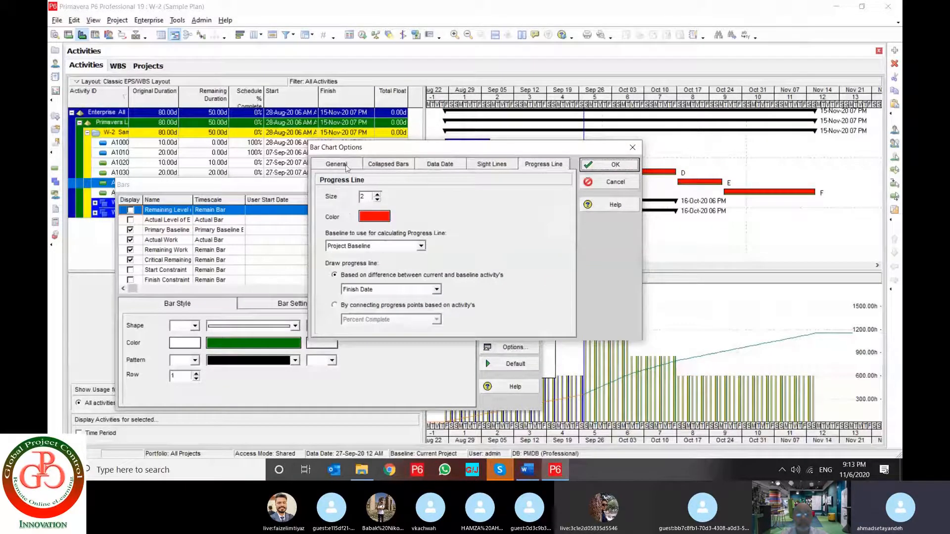
click(346, 167)
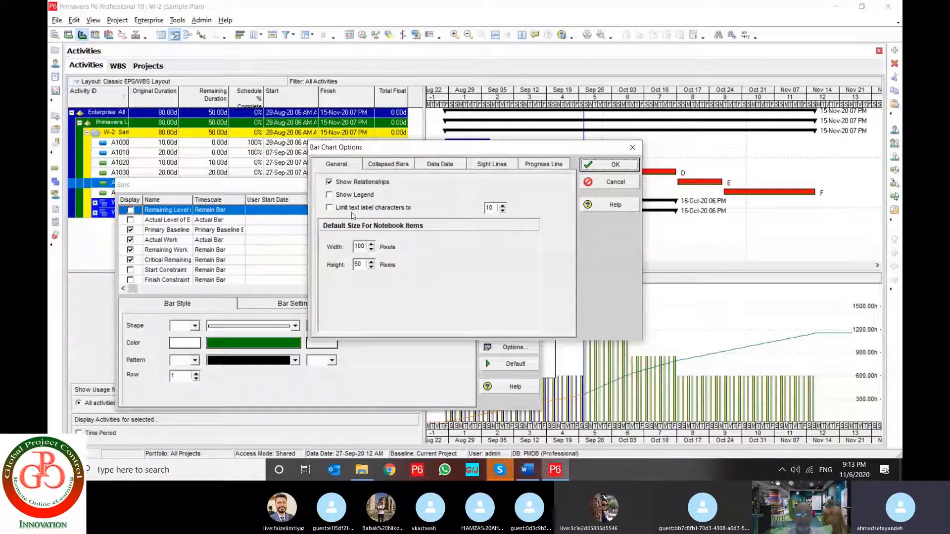
click(388, 165)
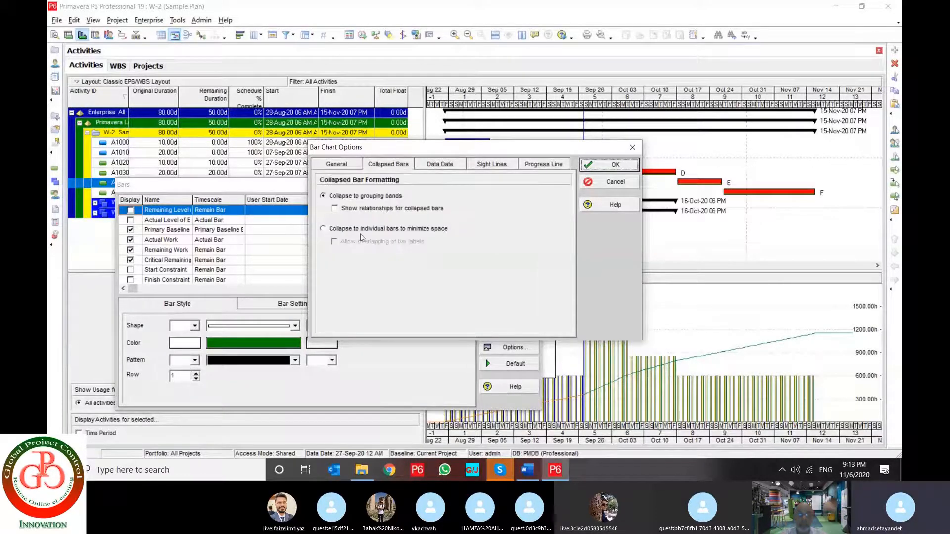
click(444, 166)
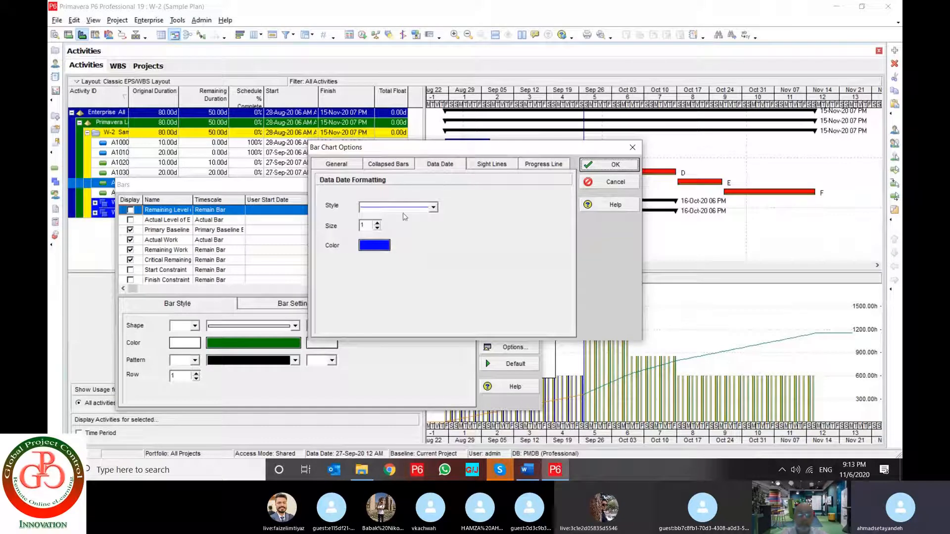
click(405, 210)
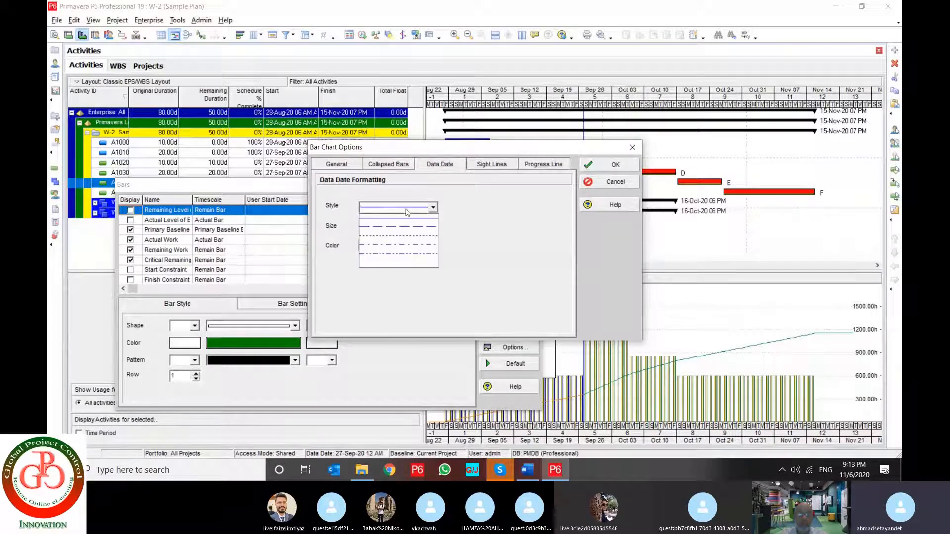
click(406, 212)
click(373, 246)
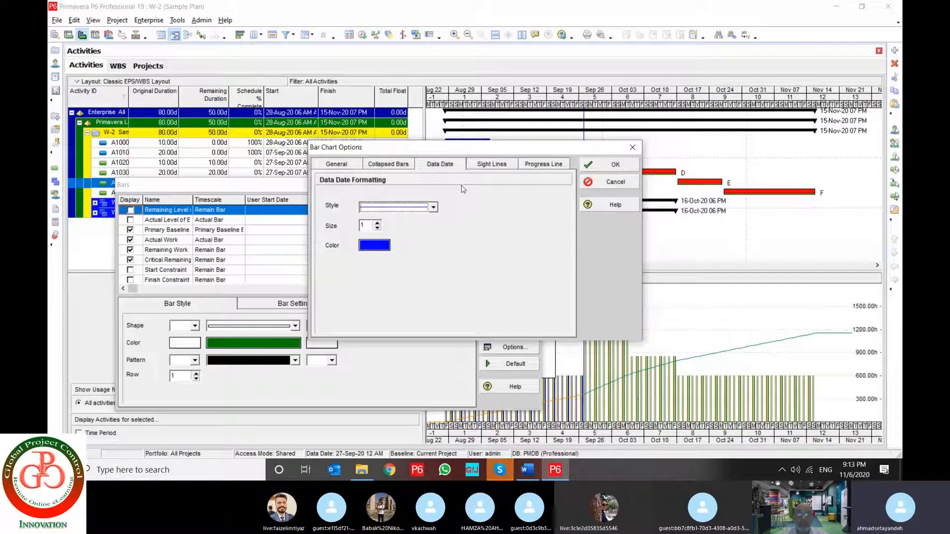
click(493, 165)
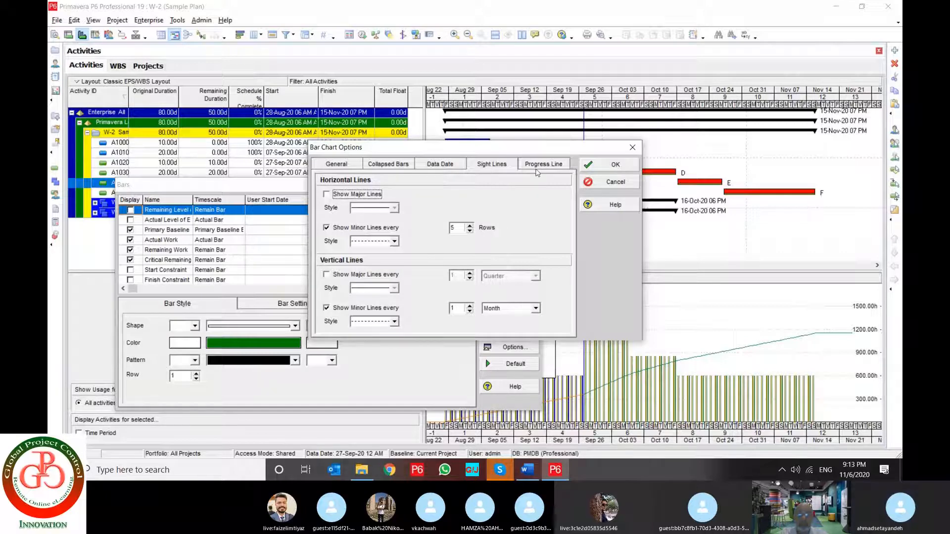
Keep the progress line based on the Finish Date difference and apply the bar chart options with Show Relationships enabled
click(539, 168)
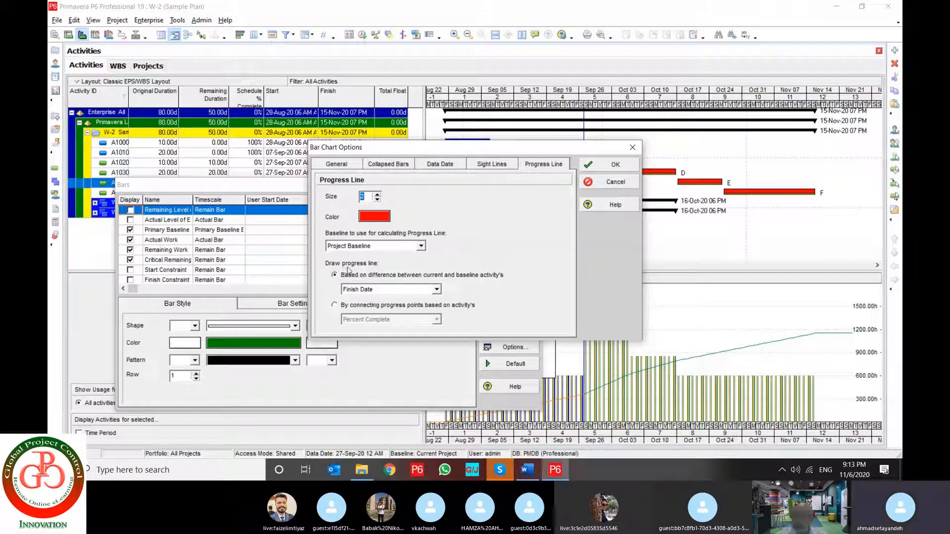
click(367, 289)
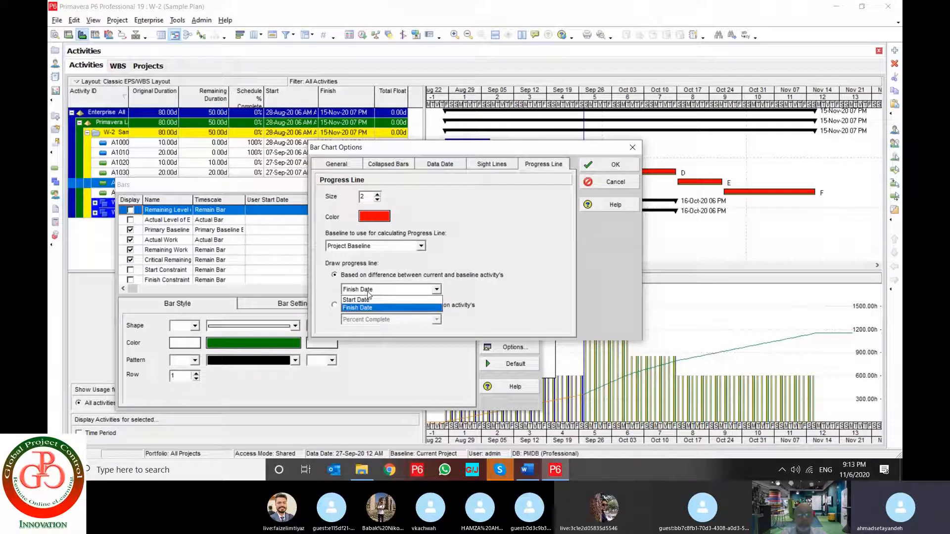
click(368, 294)
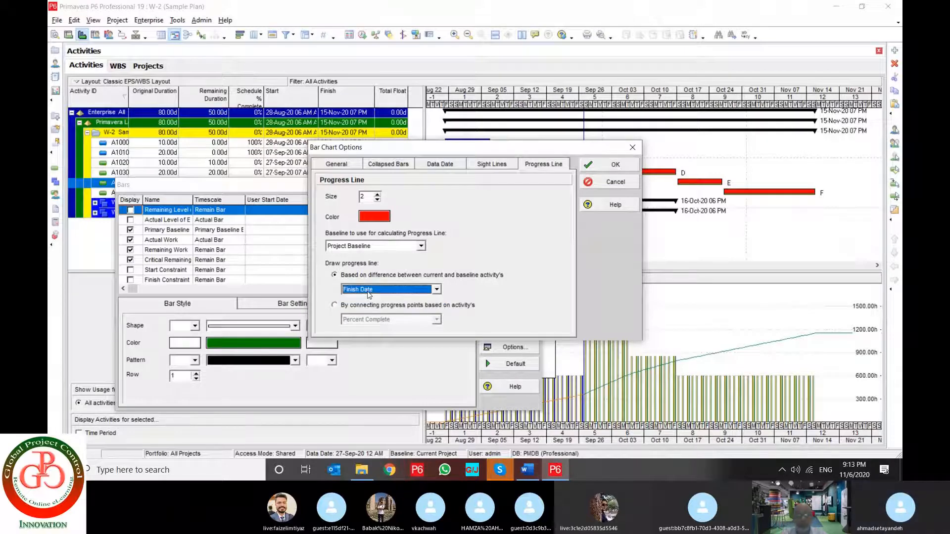
click(603, 166)
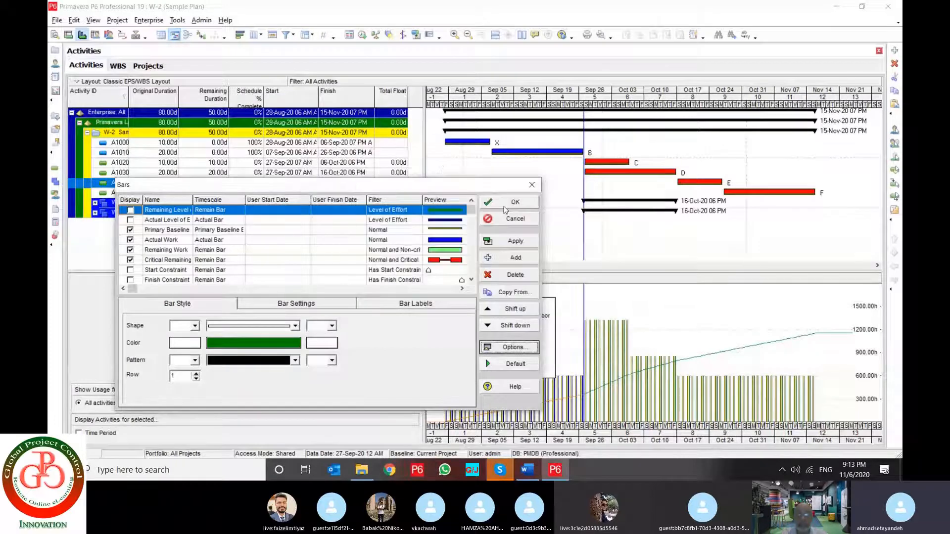
click(505, 204)
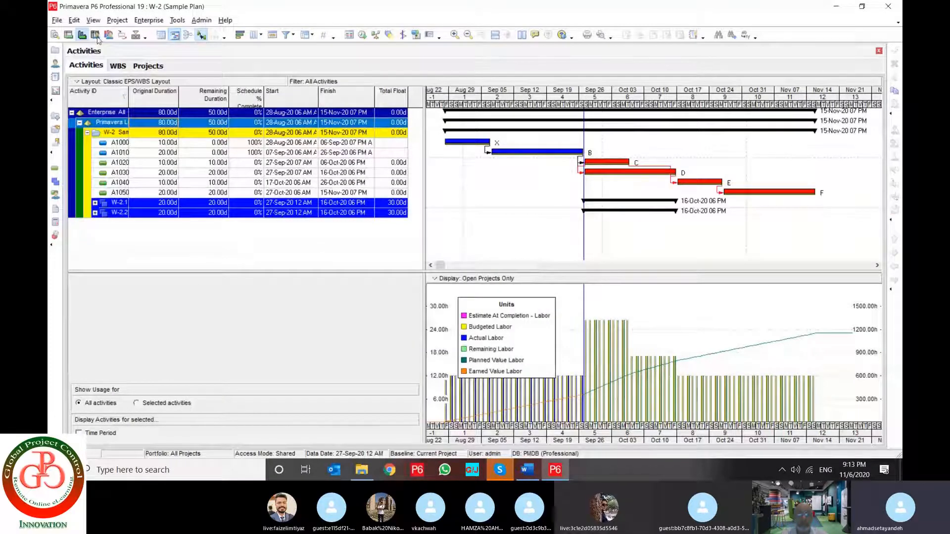
Display the progress line on the Gantt chart and expand the W-2.2 and W-2.1 WBS bands
click(93, 20)
click(115, 130)
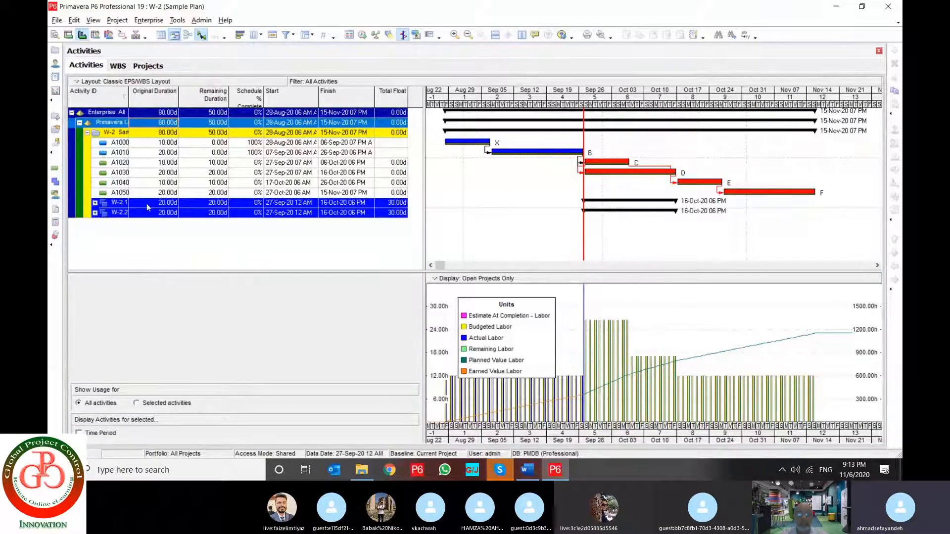
double_click(120, 214)
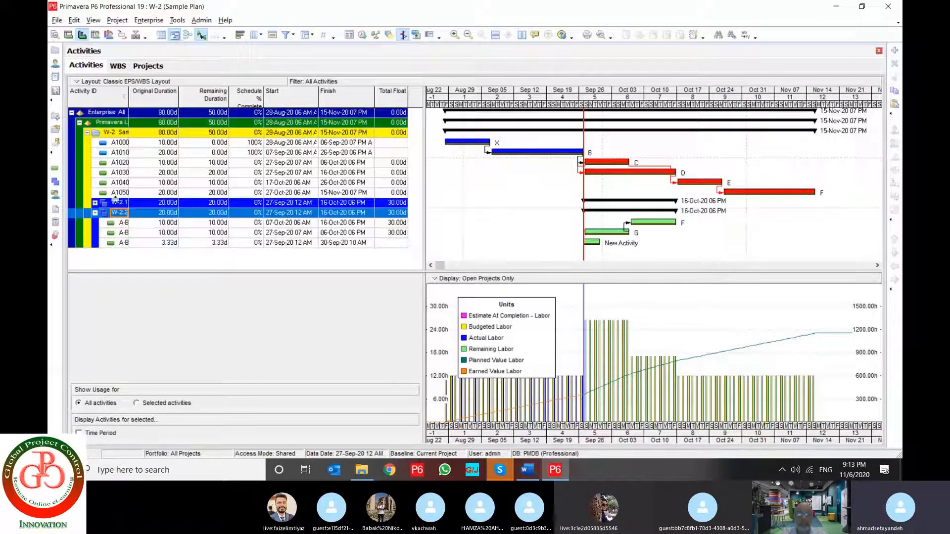
double_click(115, 200)
scroll(464, 229, down, 1)
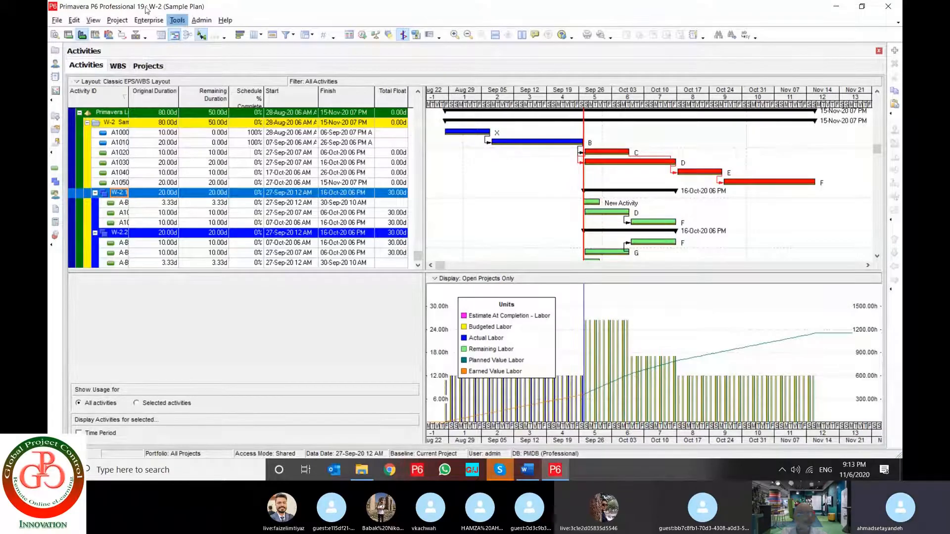
Set the Gantt timescale start to DD - Earliest Data Date and apply the timescale
click(93, 19)
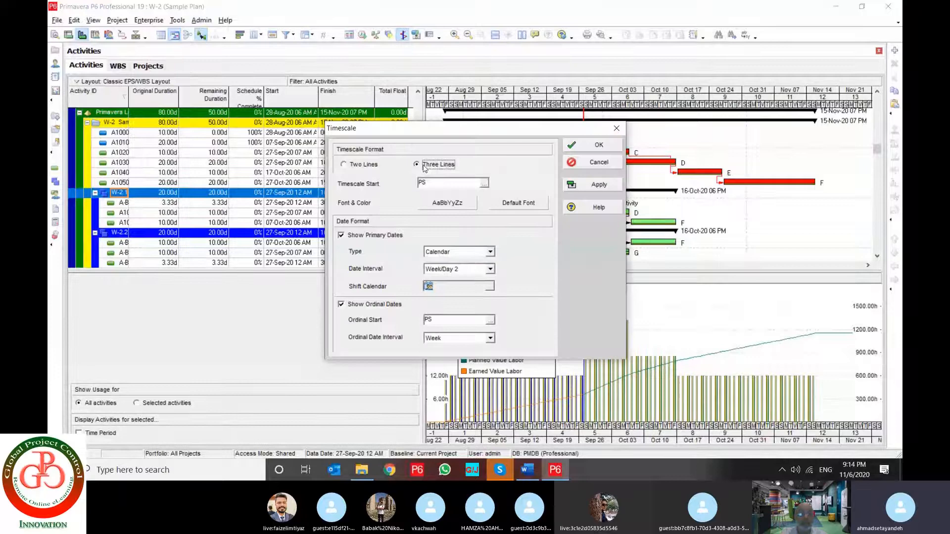
click(358, 165)
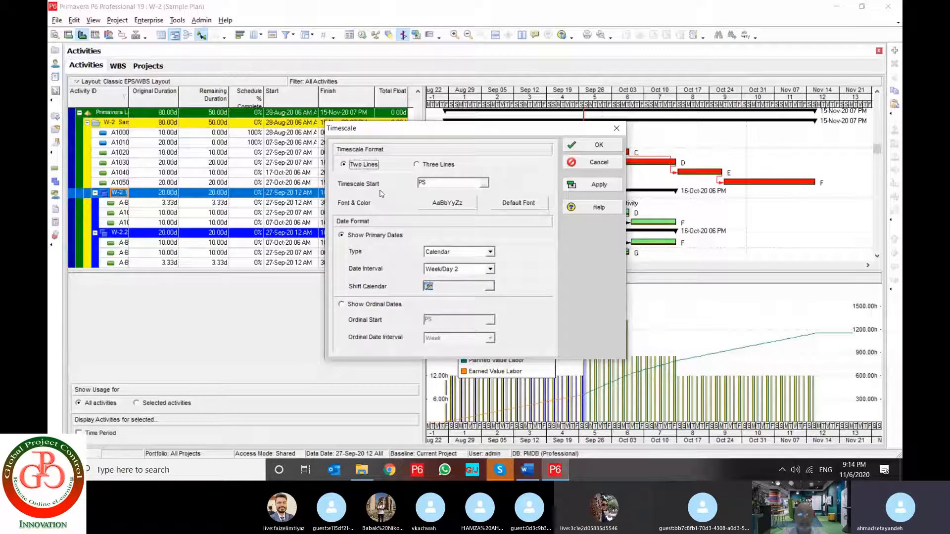
click(483, 183)
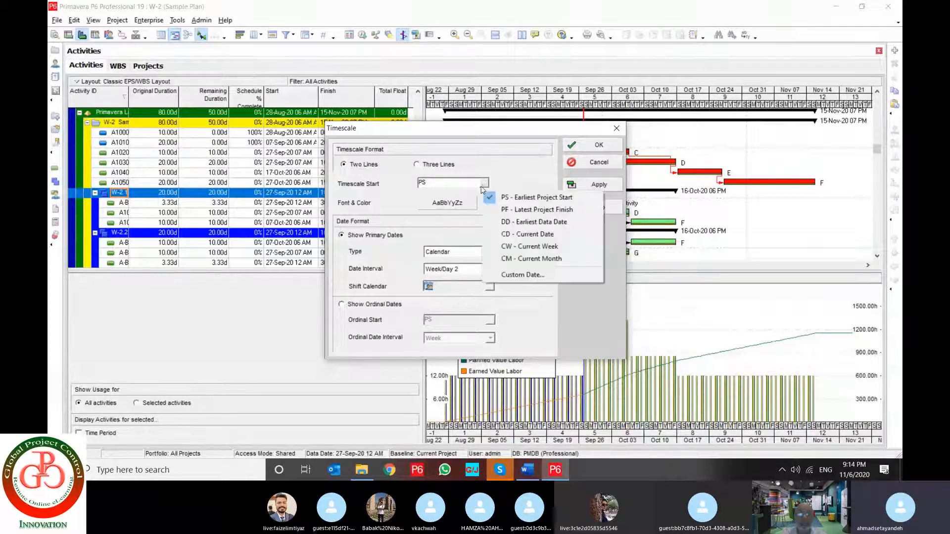
click(514, 222)
click(597, 187)
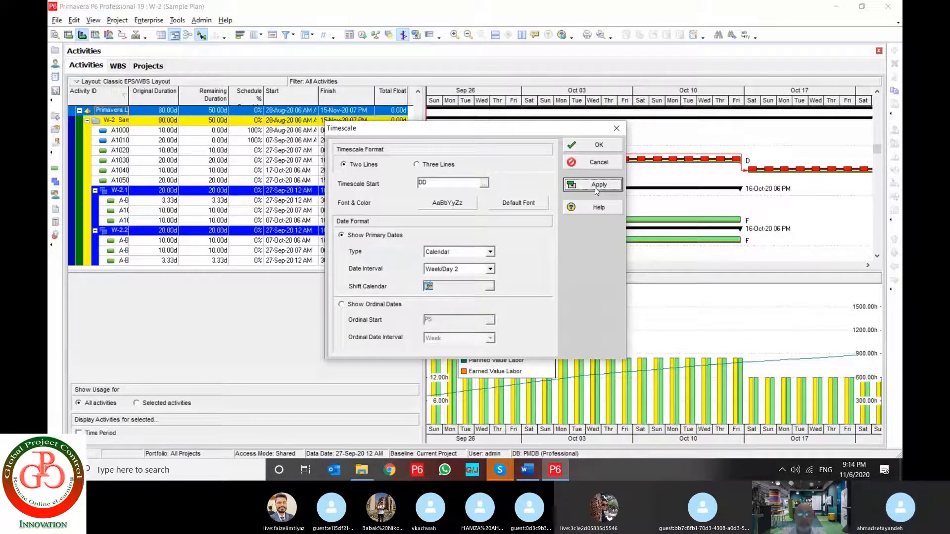
click(596, 145)
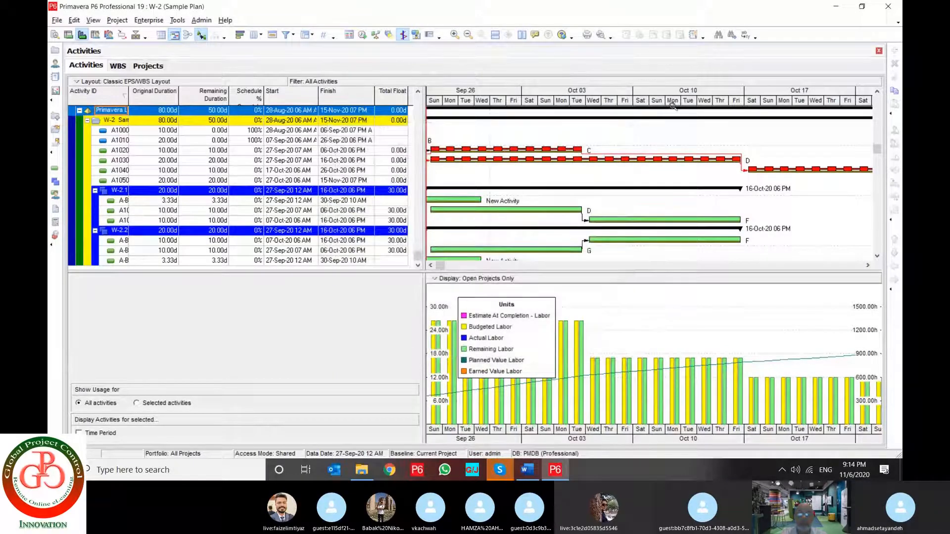
Condense the Gantt timescale and bring the whole schedule from the first activity bar to the last into view
drag(699, 101, 554, 102)
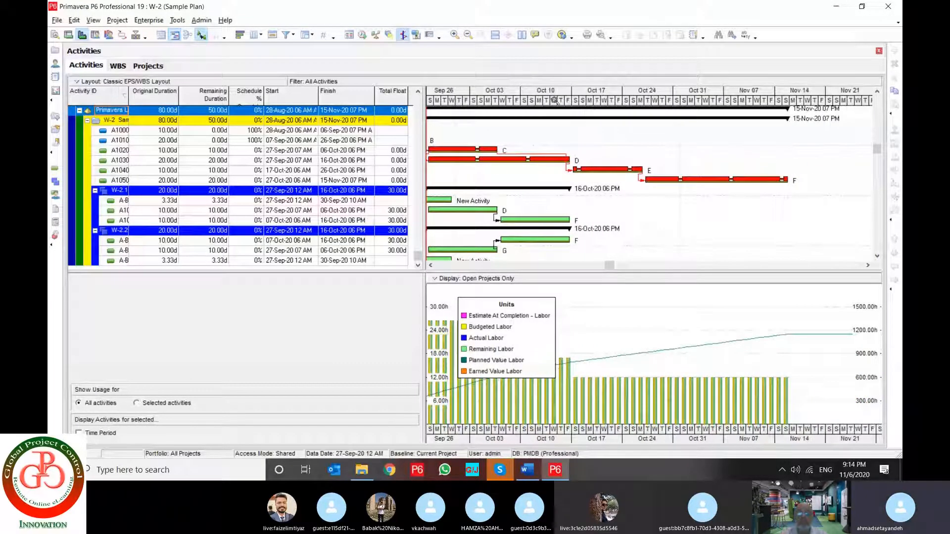
click(431, 265)
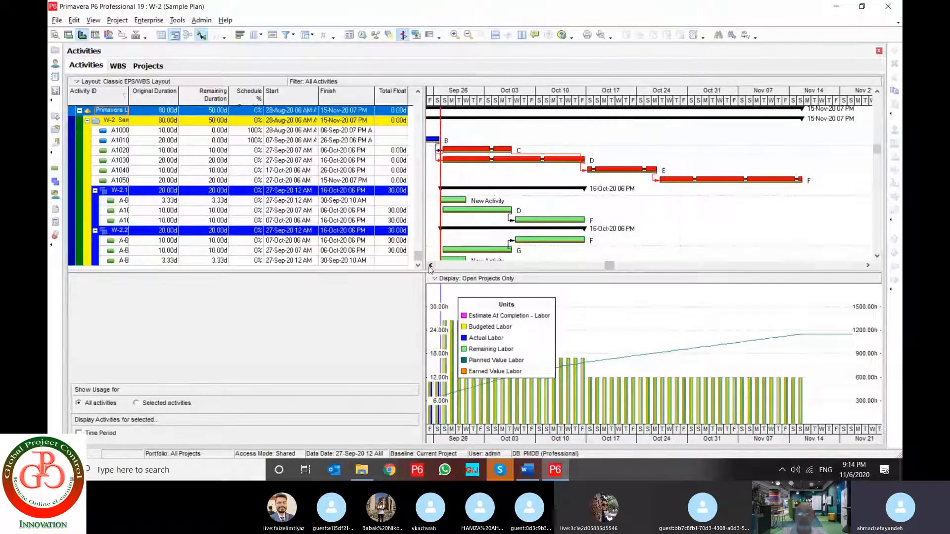
click(430, 266)
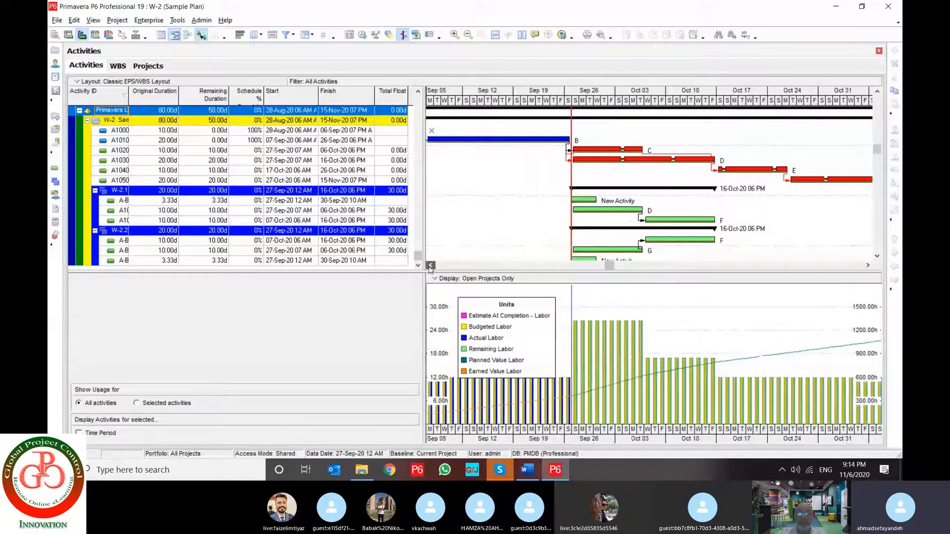
click(430, 266)
click(430, 267)
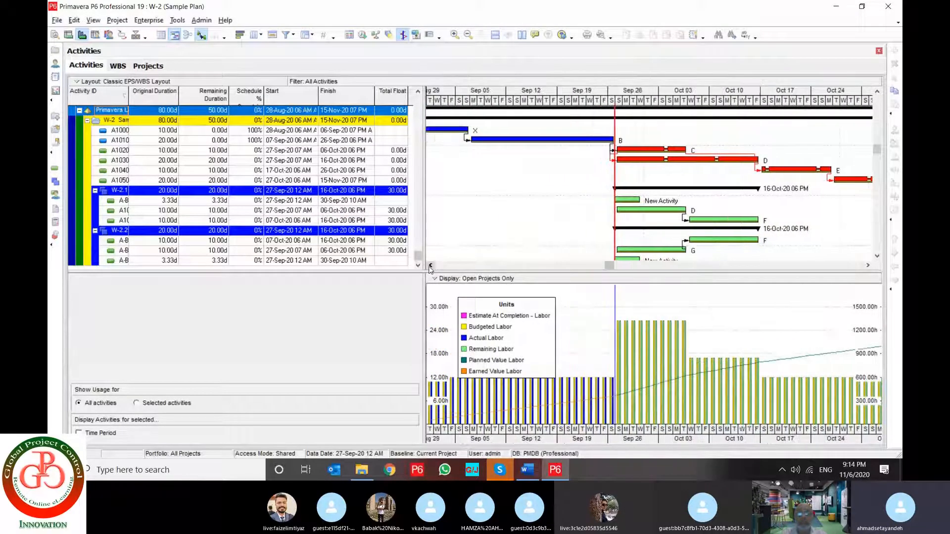
click(430, 267)
click(431, 267)
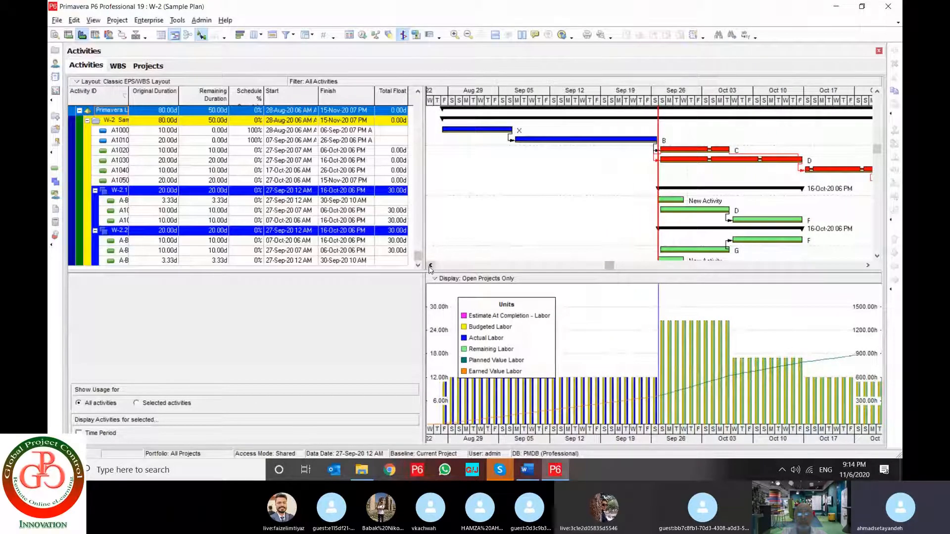
drag(758, 102, 623, 111)
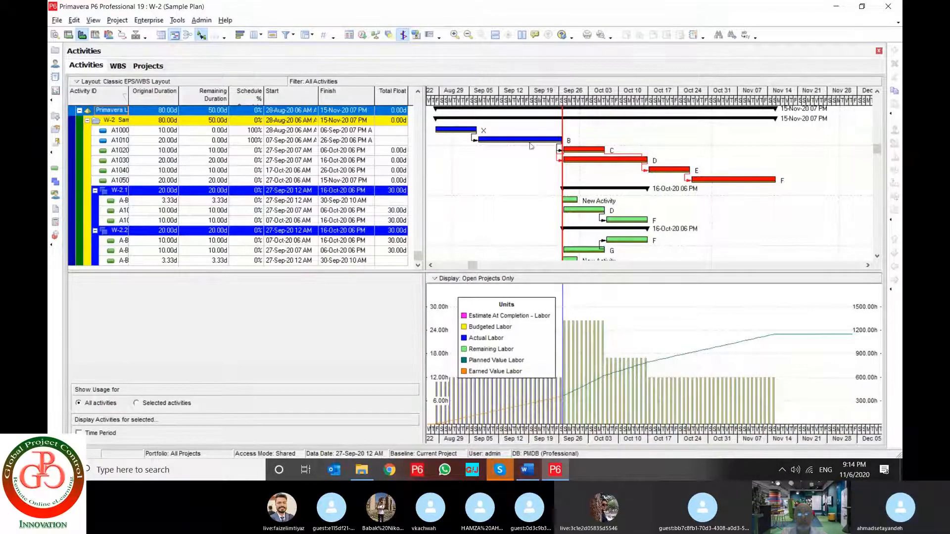
Set the timescale's primary dates to type Fiscal with a Year/Month date interval and apply them to the Gantt chart
right_click(507, 161)
click(539, 209)
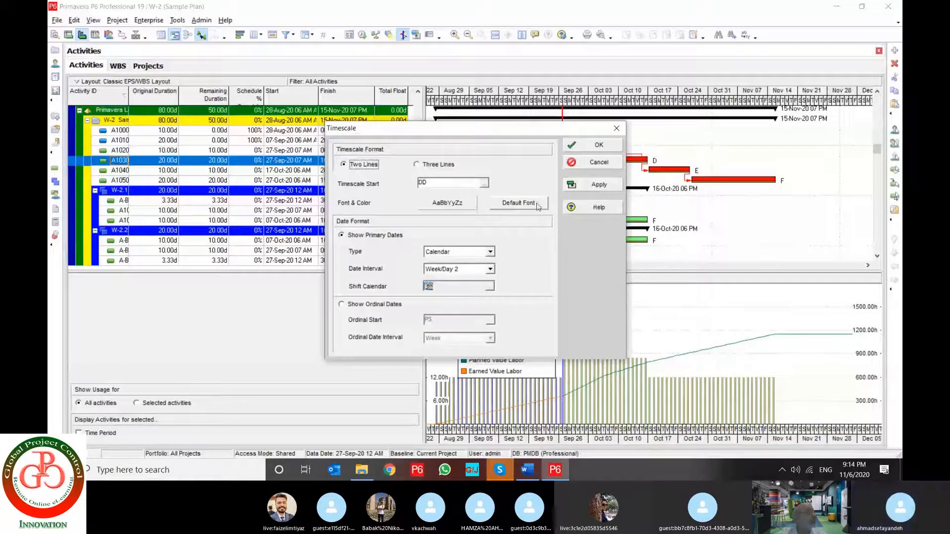
click(459, 254)
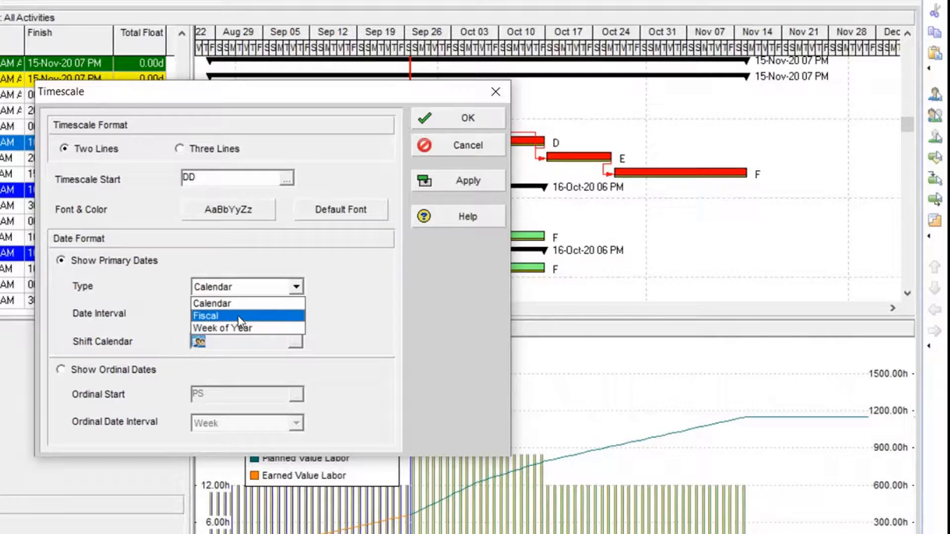
click(238, 316)
click(263, 312)
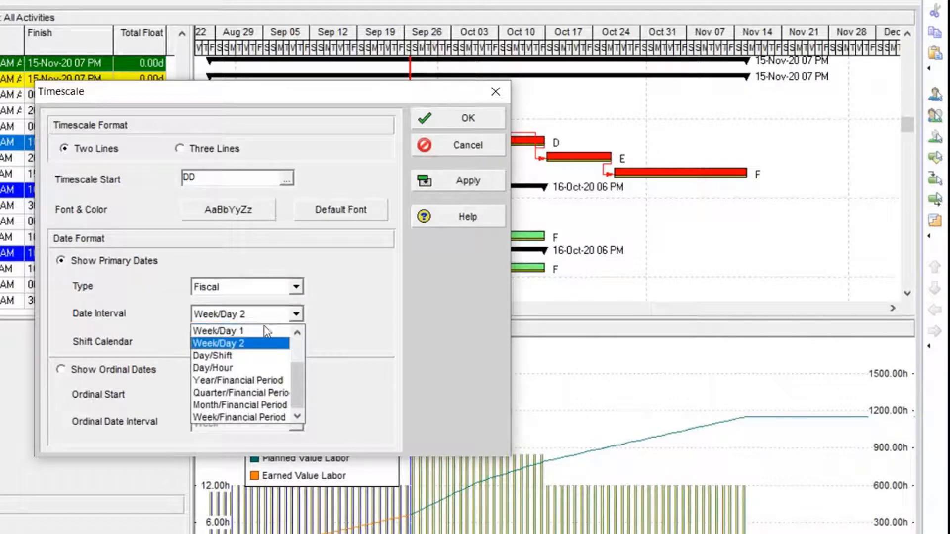
scroll(257, 366, up, 2)
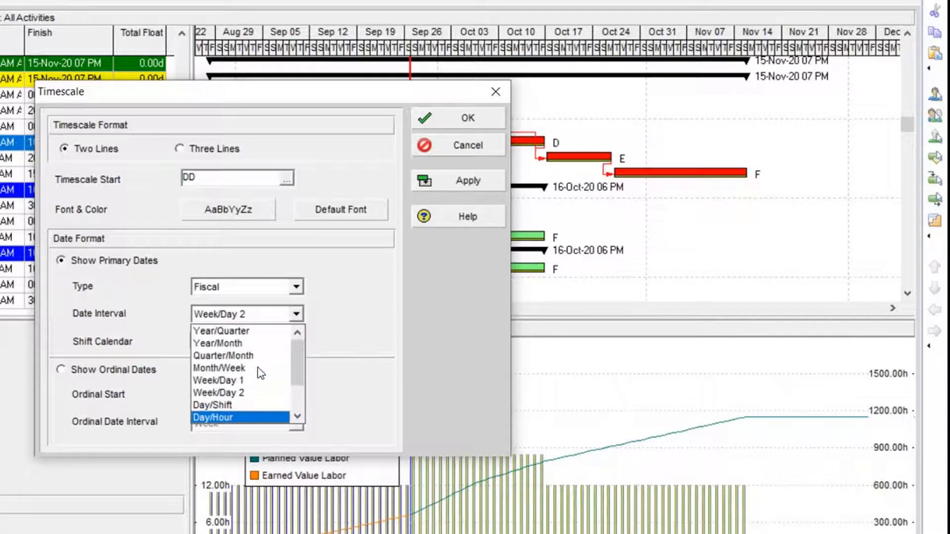
click(255, 343)
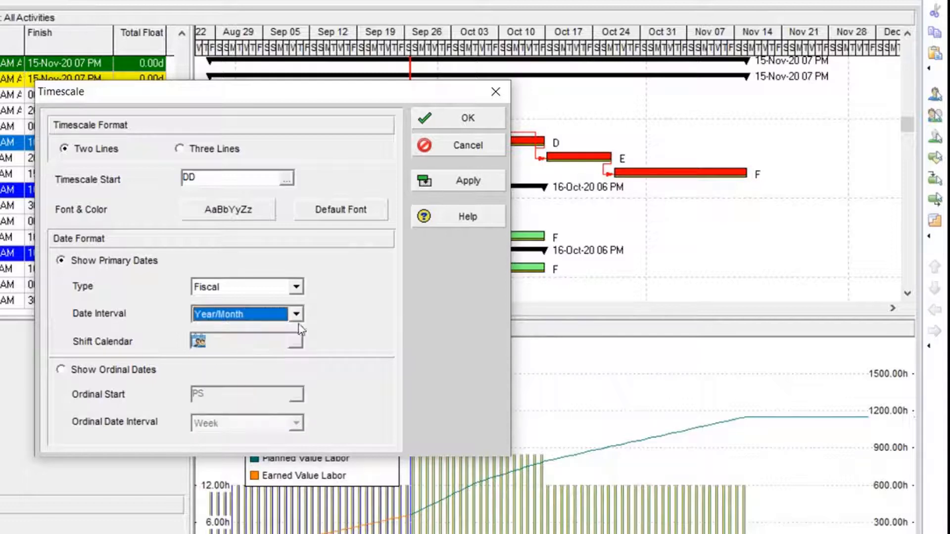
click(485, 182)
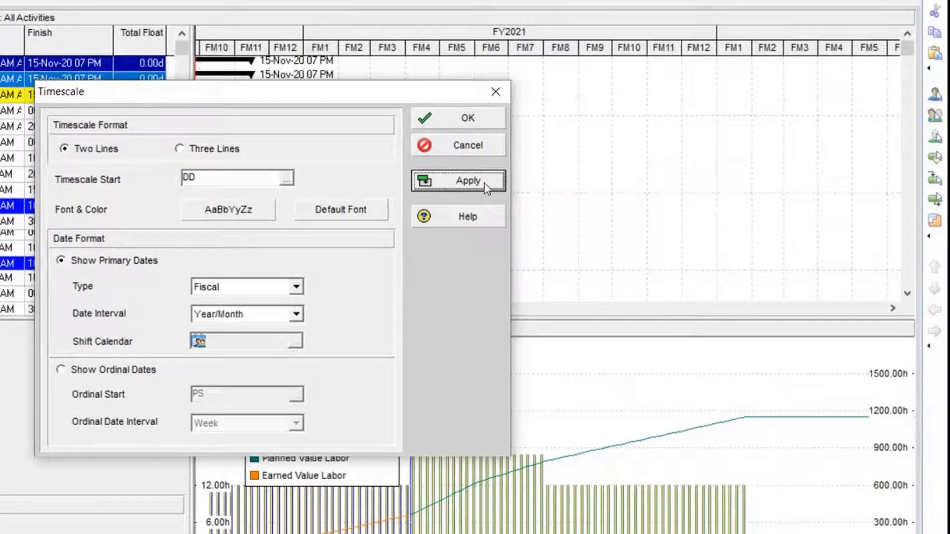
click(477, 122)
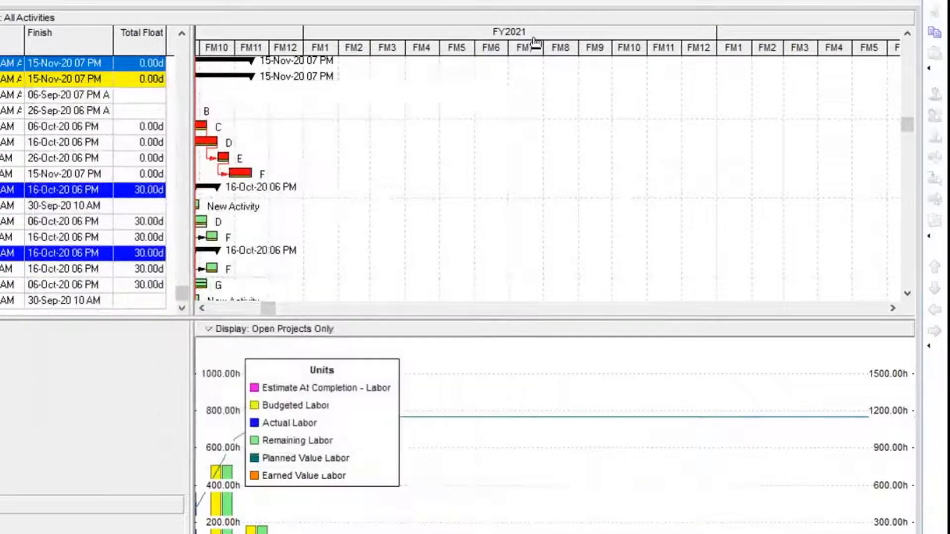
drag(535, 44, 464, 58)
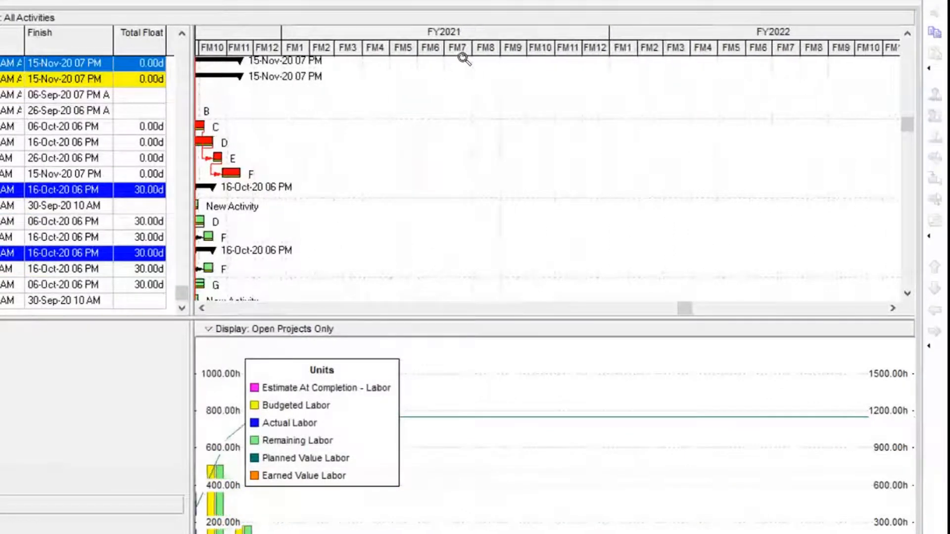
click(202, 309)
drag(439, 53, 615, 59)
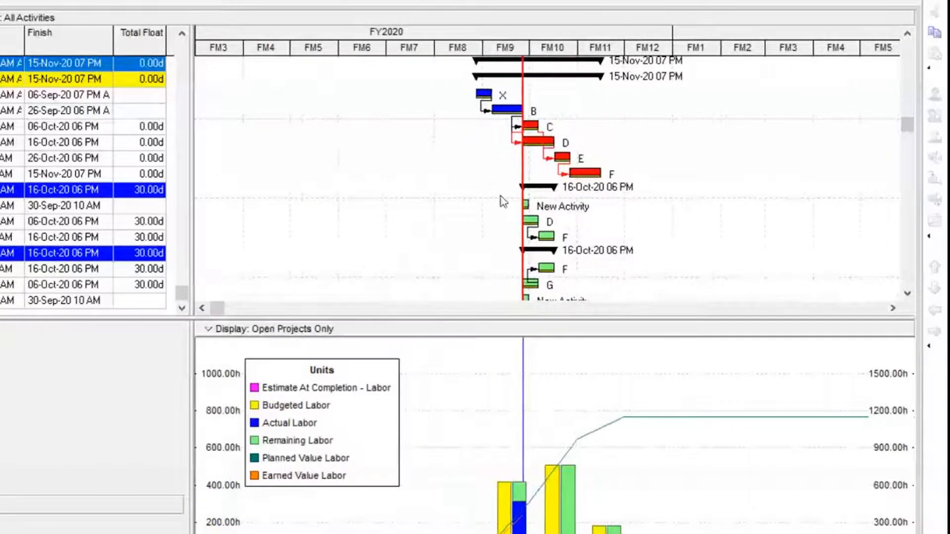
Switch the timescale to ordinal dates with a Month interval and apply it to the Gantt chart
right_click(351, 148)
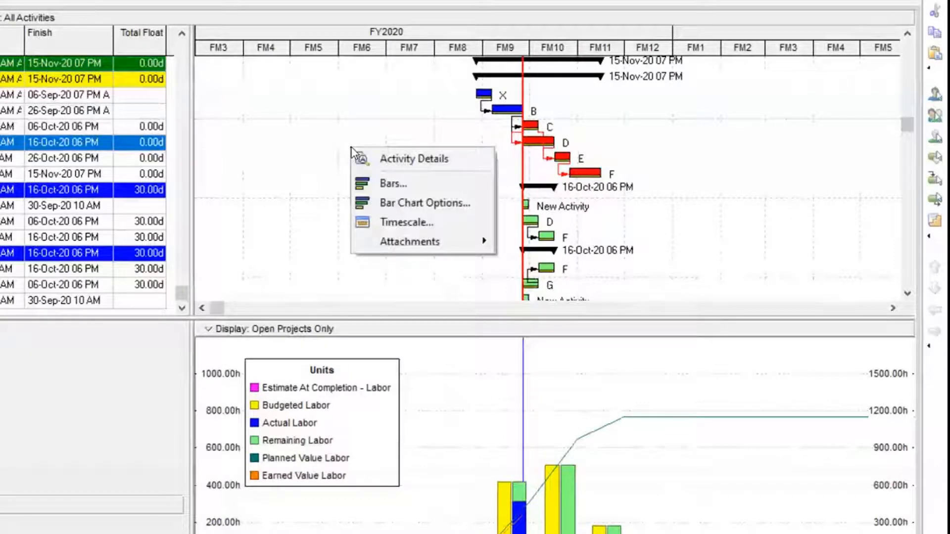
click(406, 222)
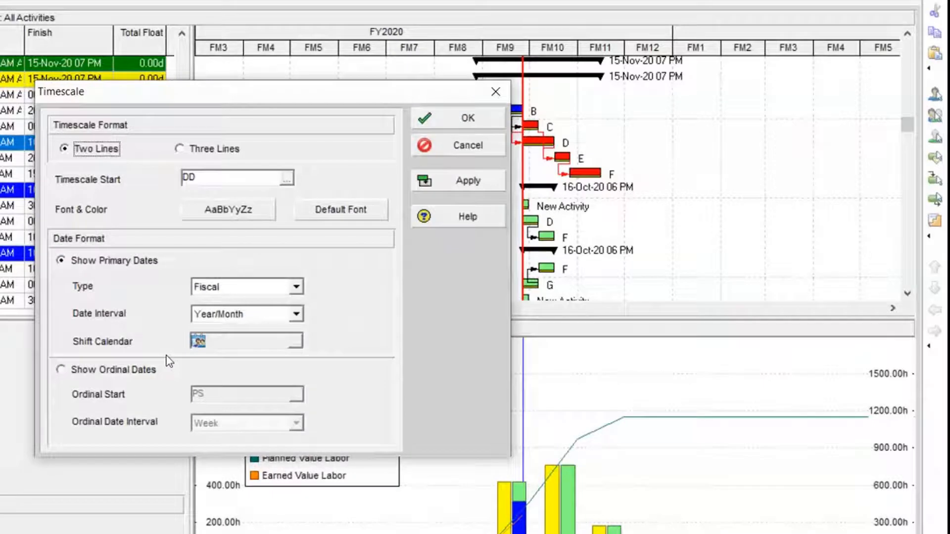
click(153, 371)
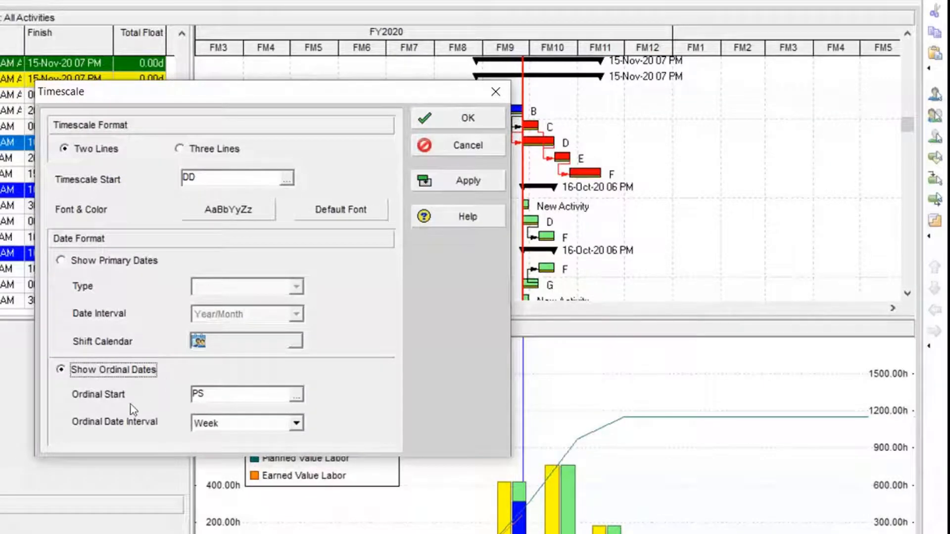
click(239, 426)
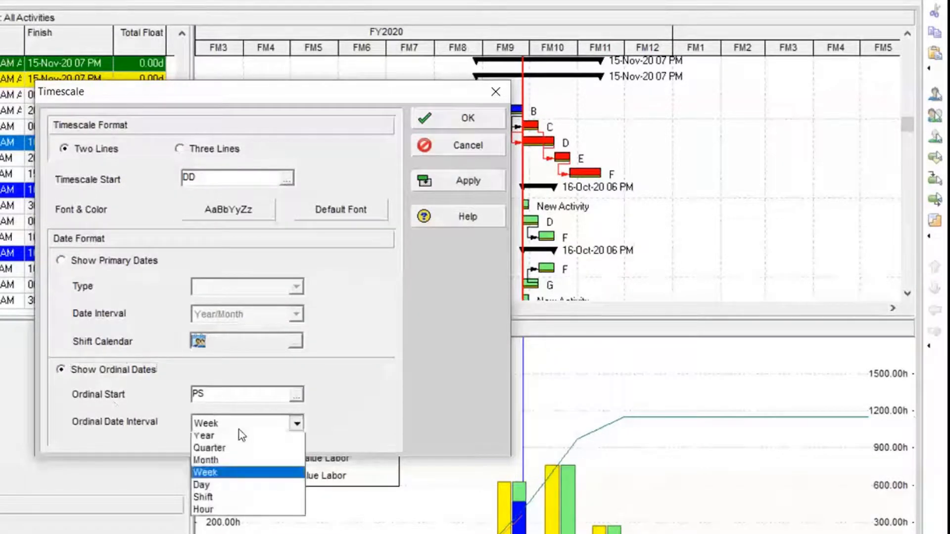
click(238, 465)
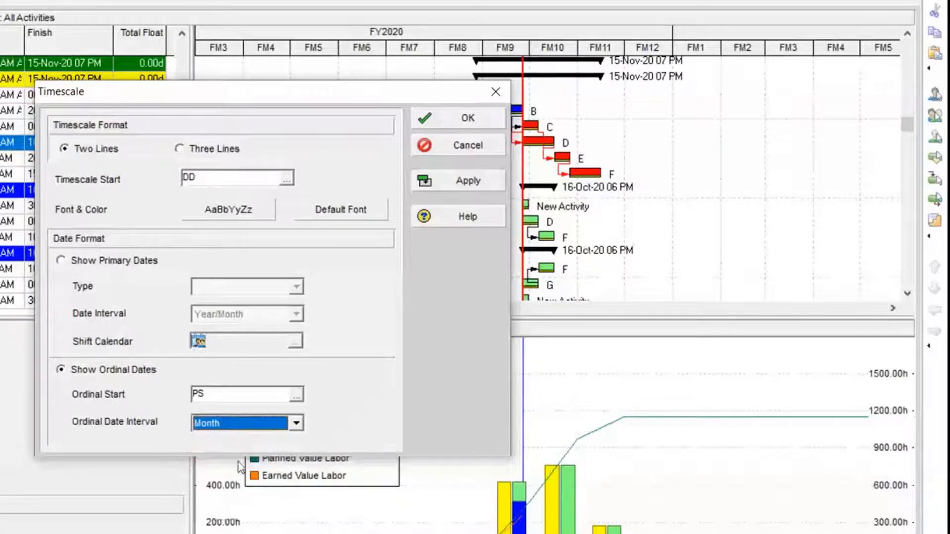
click(467, 181)
click(463, 118)
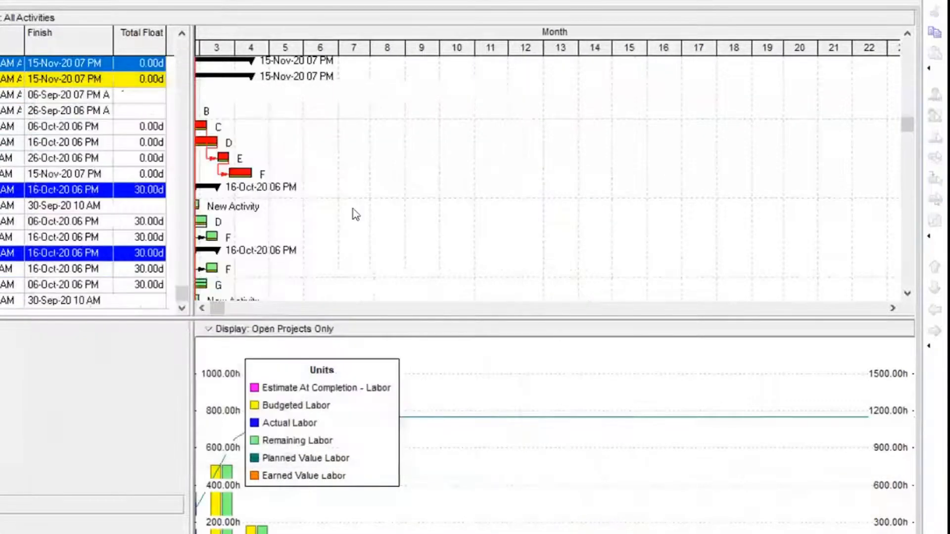
click(201, 308)
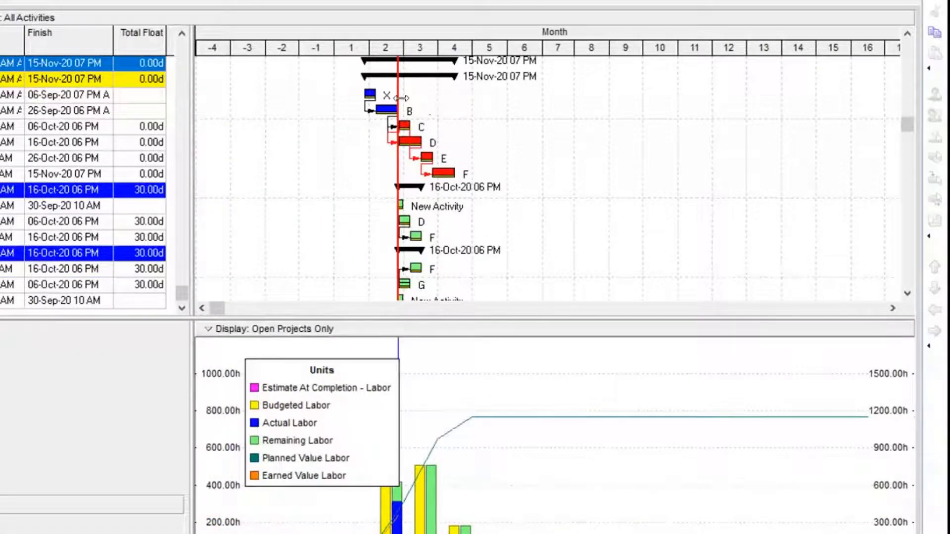
drag(401, 97, 628, 76)
Change the timescale's ordinal date interval to Week and apply it to the Gantt chart
right_click(441, 157)
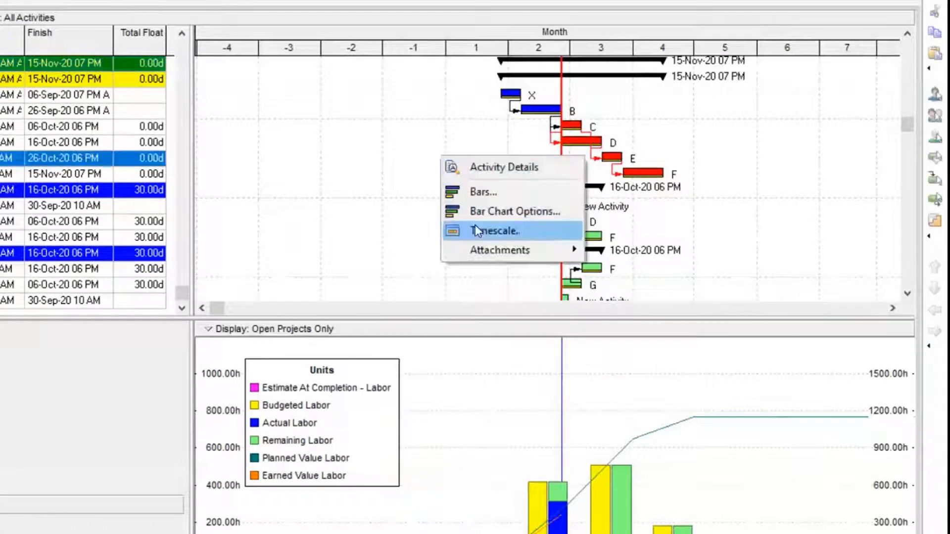
click(476, 228)
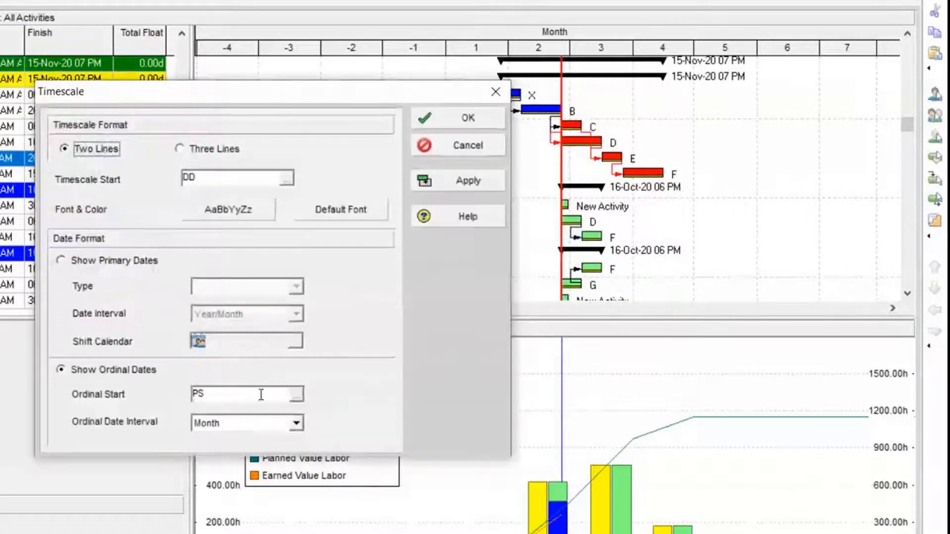
click(252, 424)
click(244, 477)
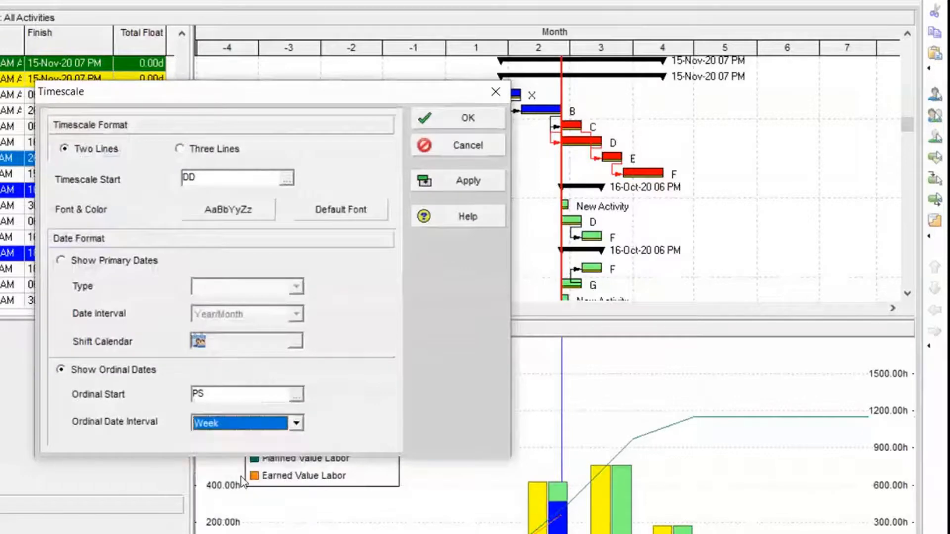
click(469, 182)
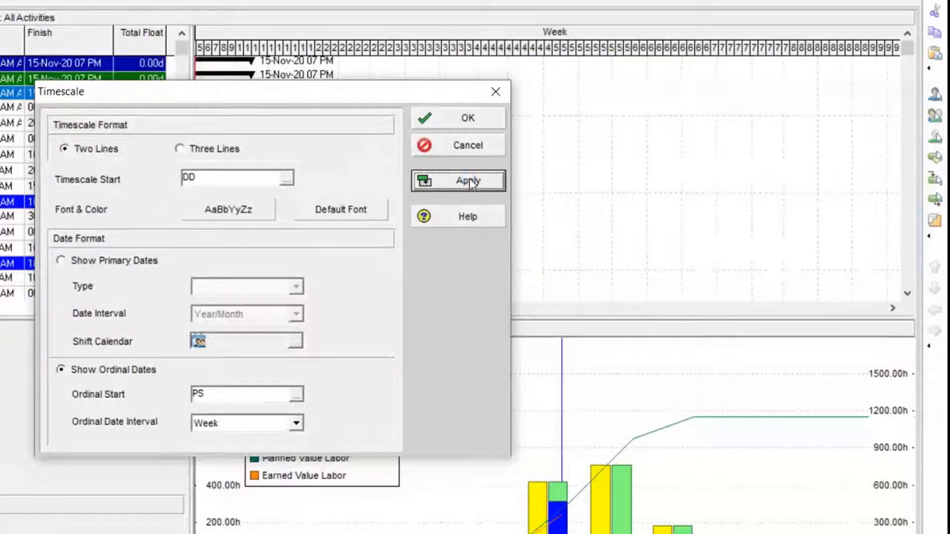
click(459, 113)
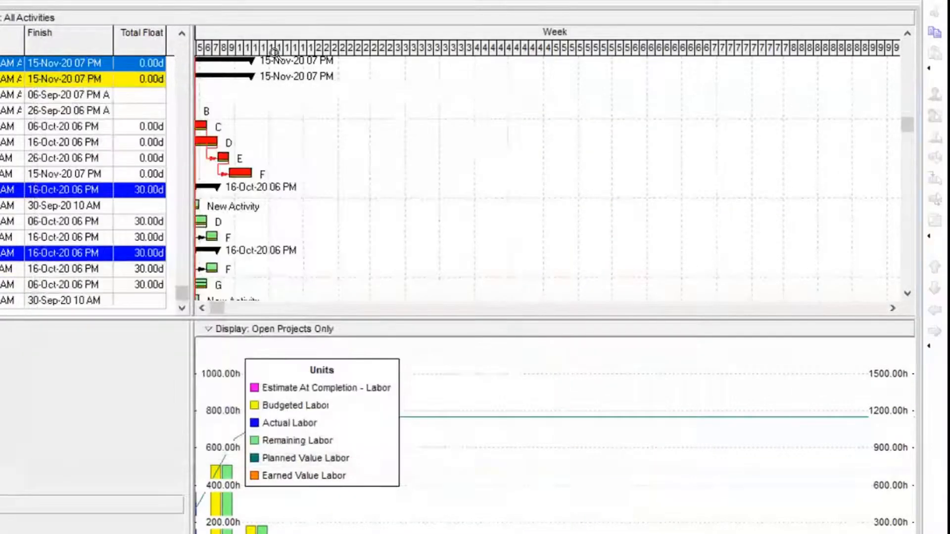
click(202, 308)
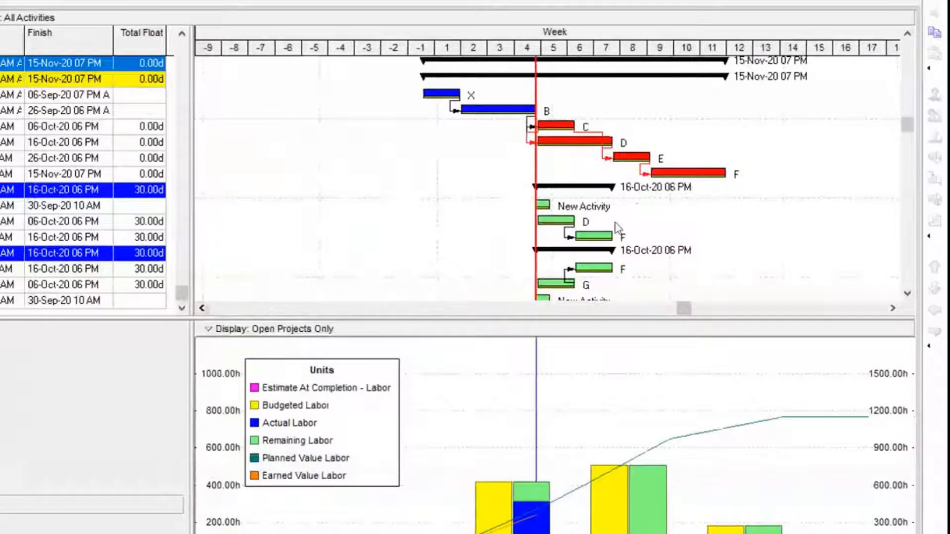
scroll(614, 224, up, 1)
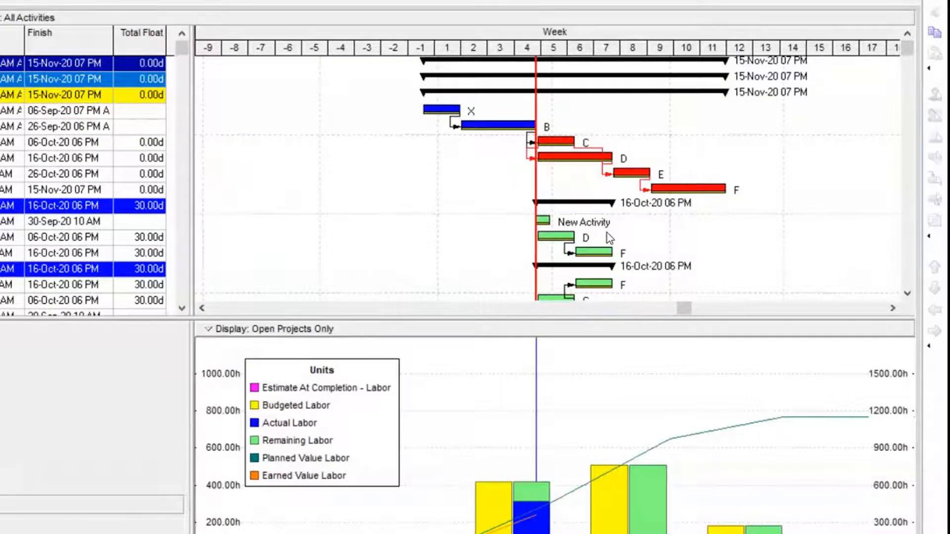
right_click(377, 184)
mouse_move(420, 278)
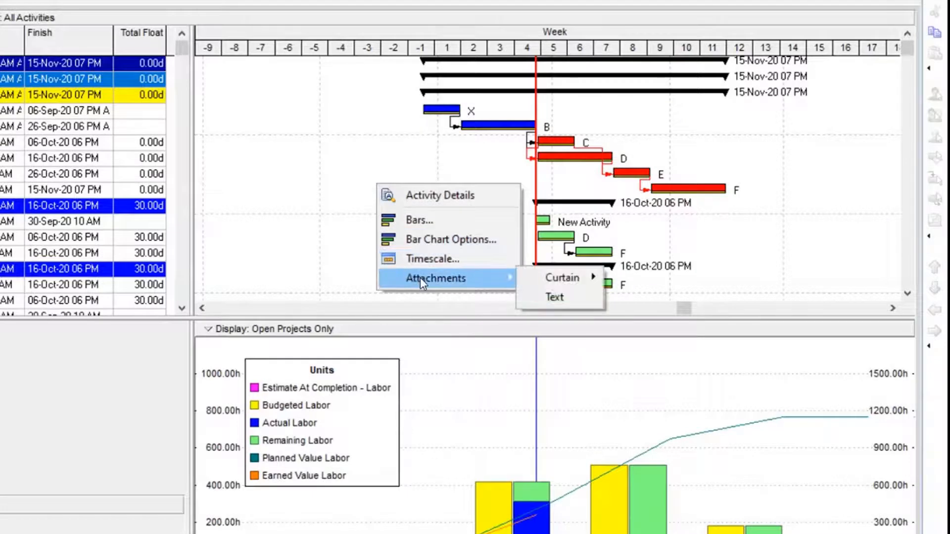
key(Escape)
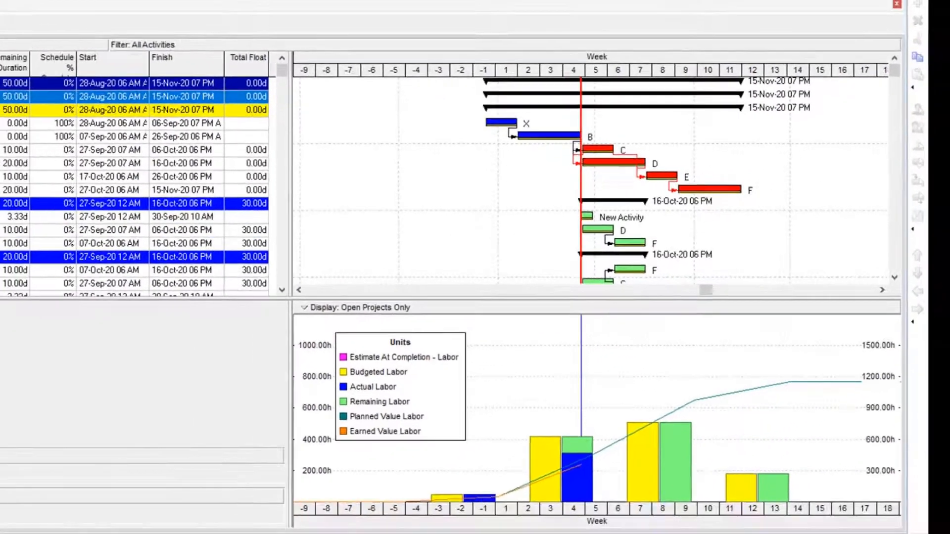
Turn on the progress spotlight in the Gantt chart and shorten its highlighted period to end at about 04-Oct-20 11 PM
click(20, 4)
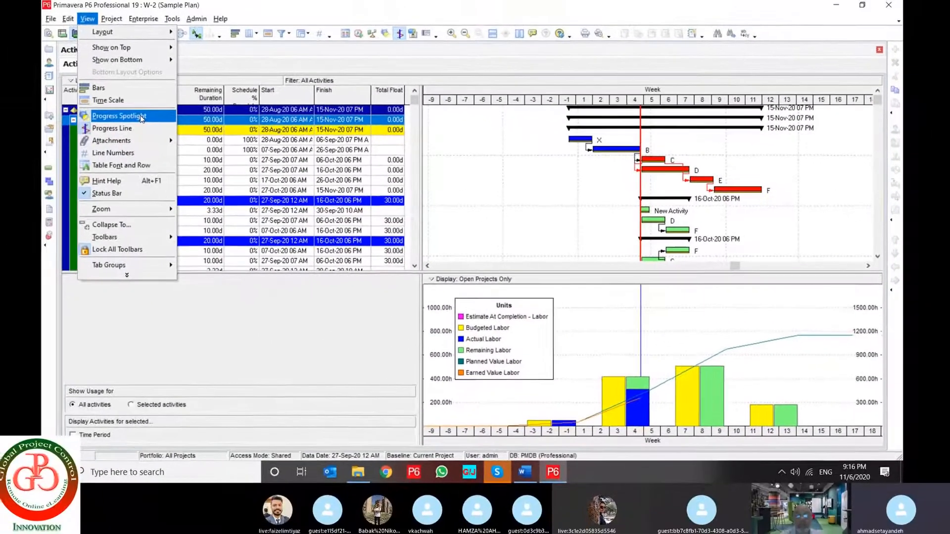
click(141, 115)
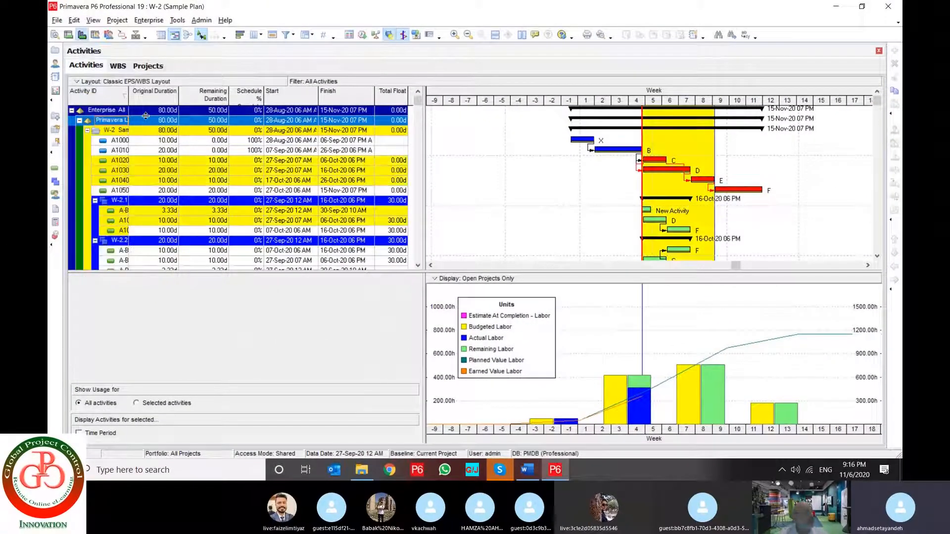
drag(714, 151, 678, 152)
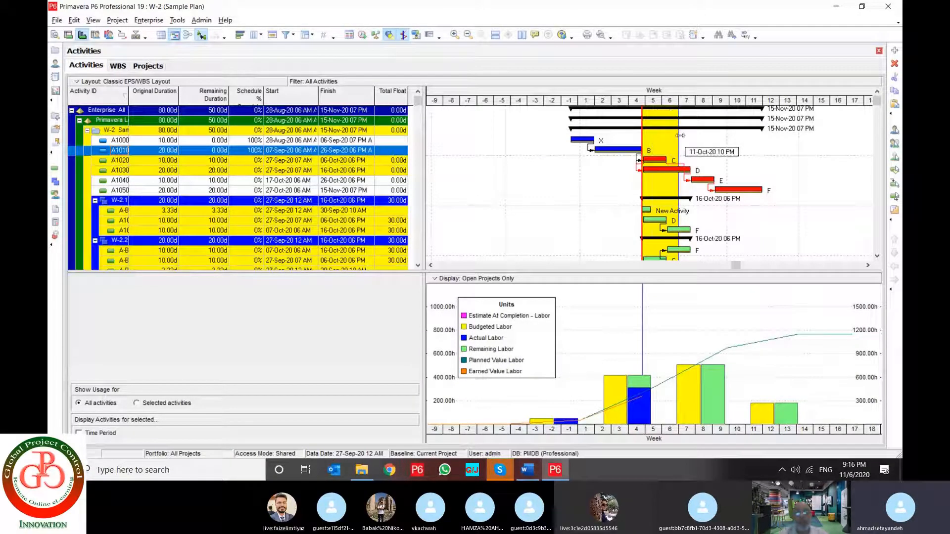
drag(679, 139, 663, 147)
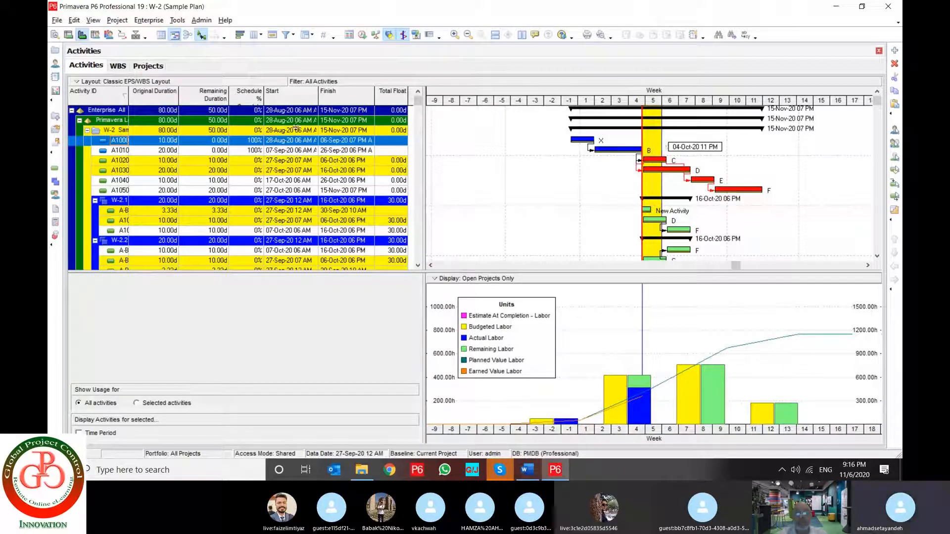
Compare activities inside the progress spotlight, such as A1020, with those outside it, such as A1050, in the activity table
click(167, 163)
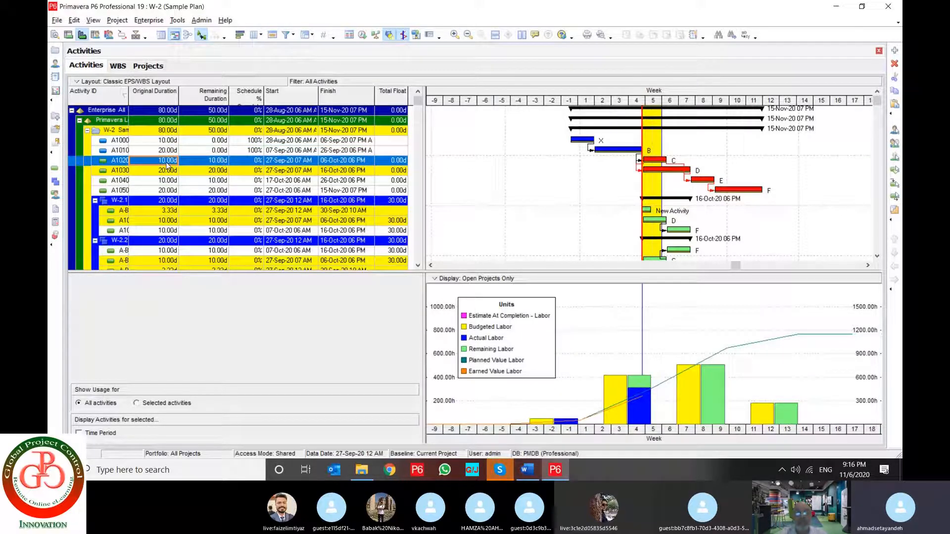
click(166, 220)
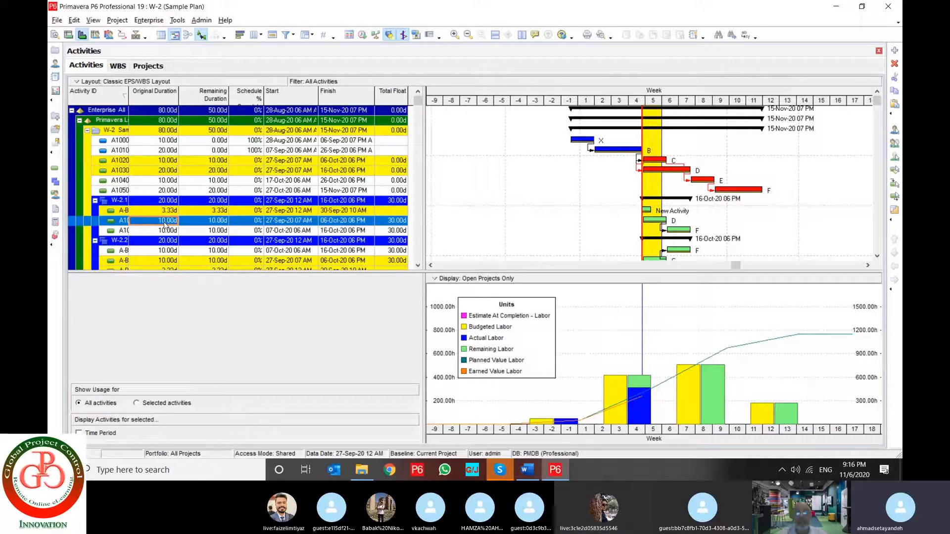
scroll(165, 225, down, 1)
scroll(166, 226, up, 1)
click(677, 231)
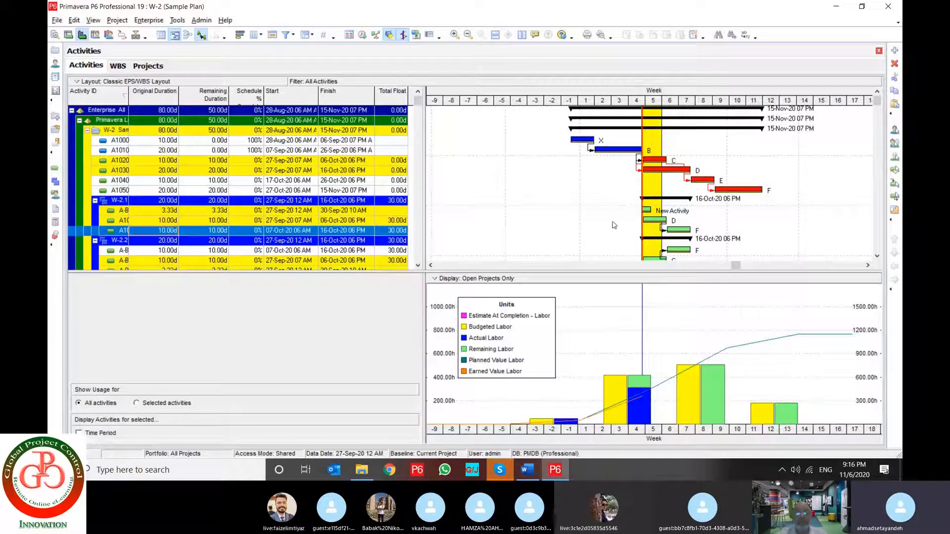
click(182, 192)
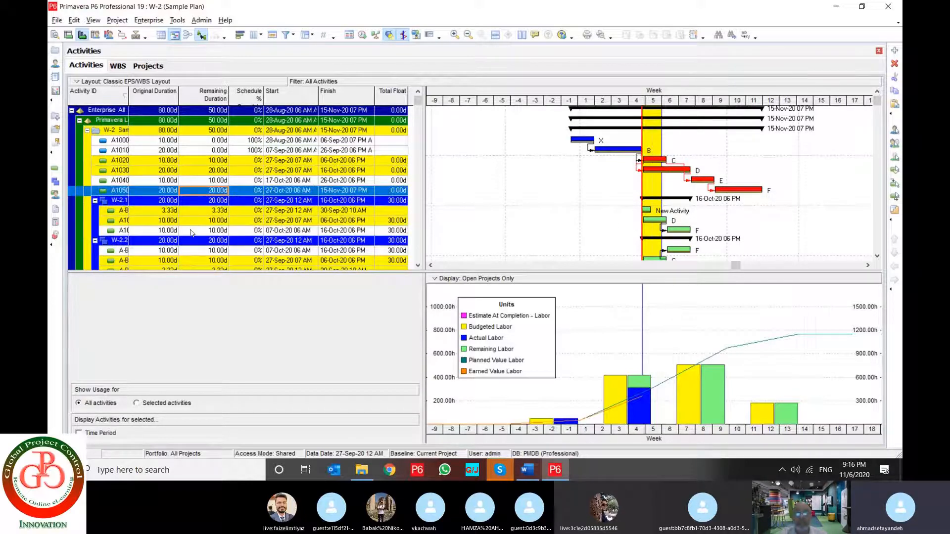
click(191, 232)
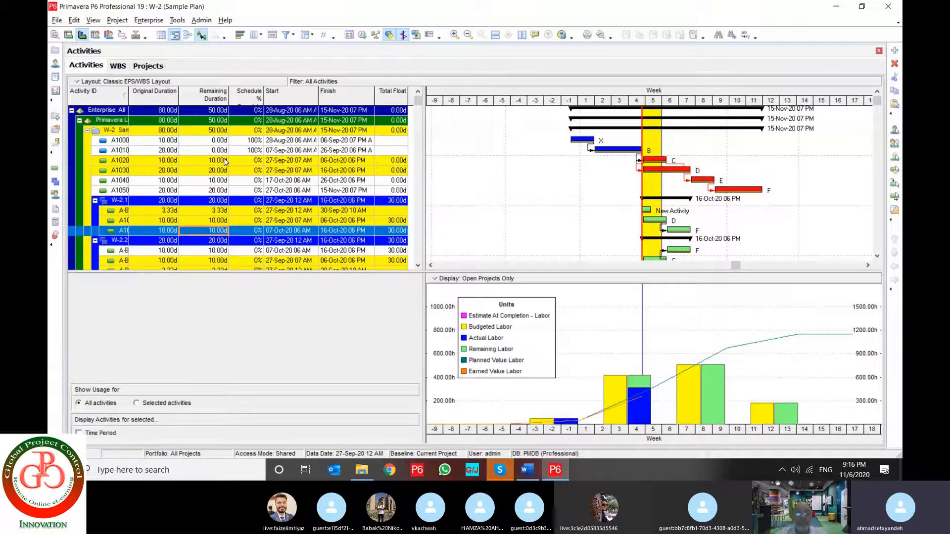
Turn off the progress spotlight and display the progress line on the Gantt chart
click(93, 21)
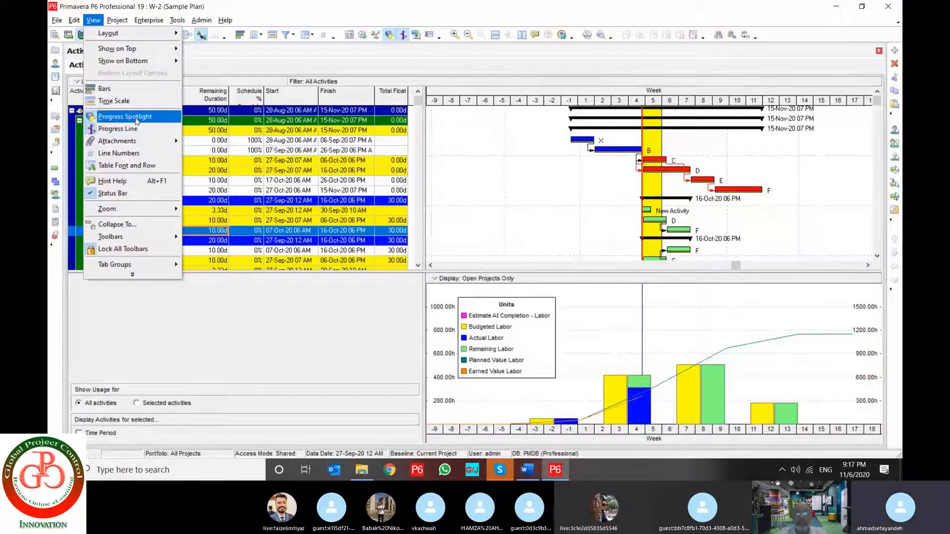
click(137, 121)
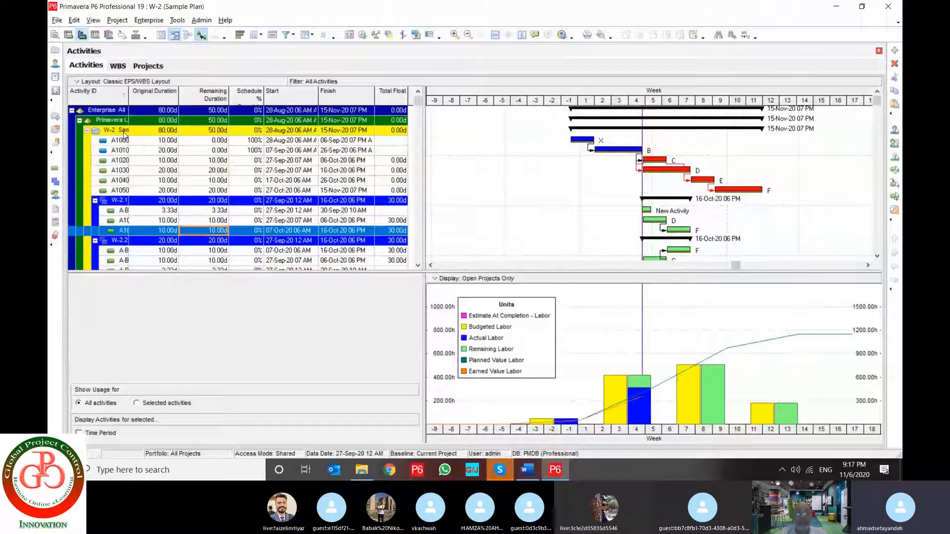
click(93, 21)
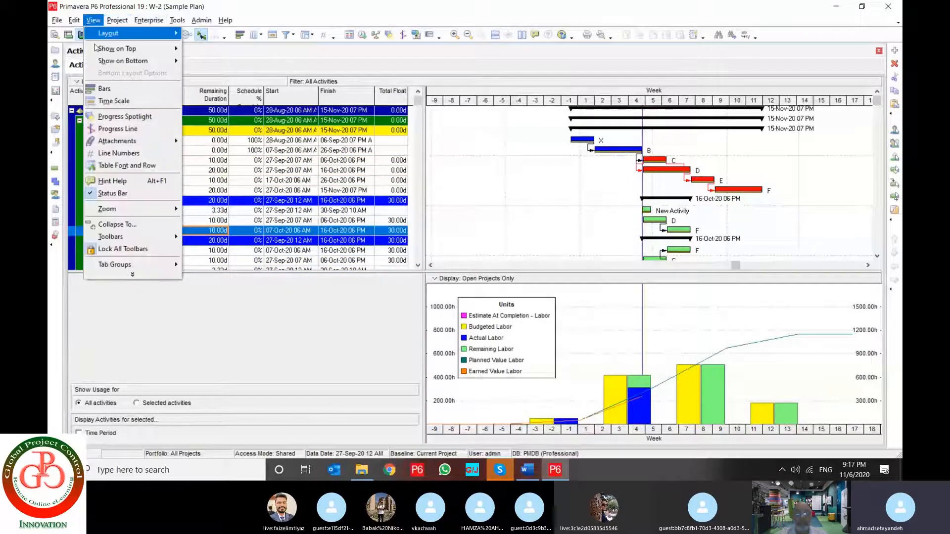
click(124, 129)
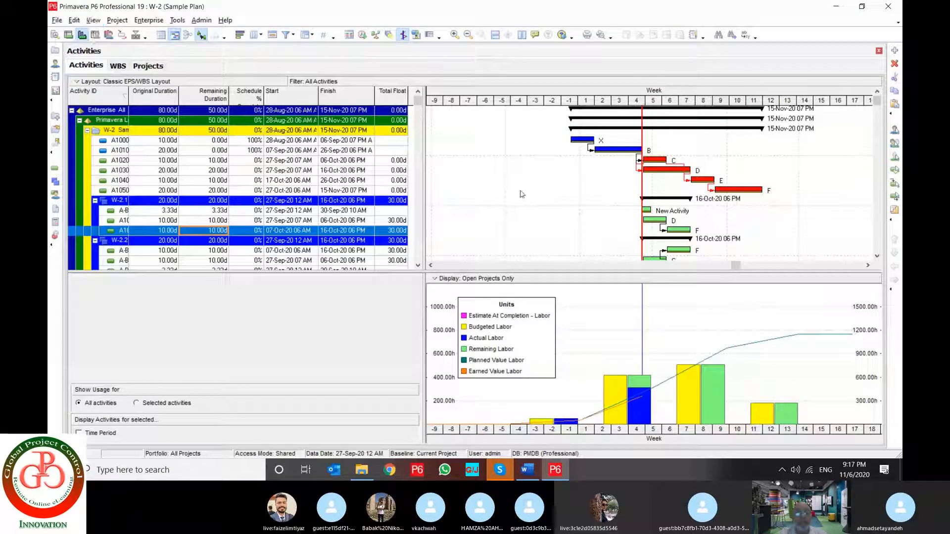
Add a text attachment reading "SAMPLE TEXT" to activity A1080 and look for it in the Gantt chart
click(93, 20)
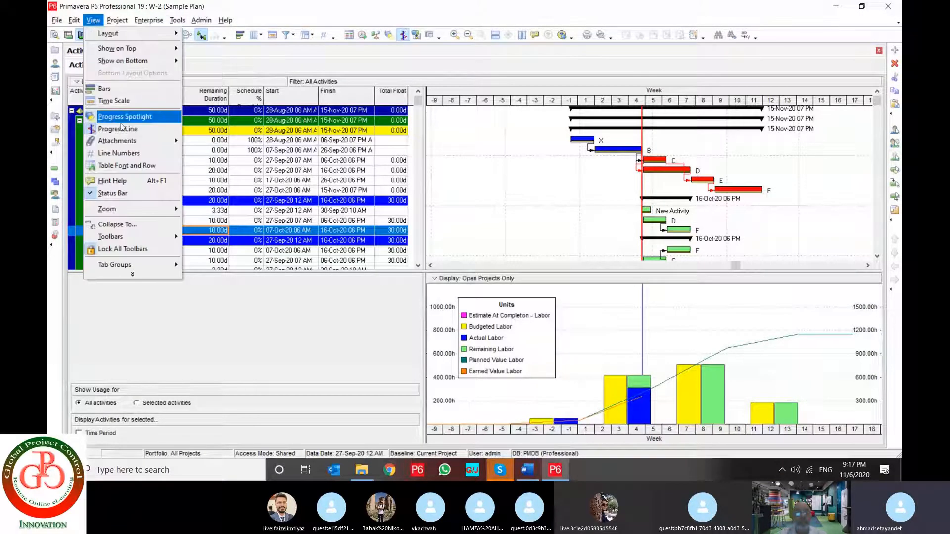
mouse_move(148, 141)
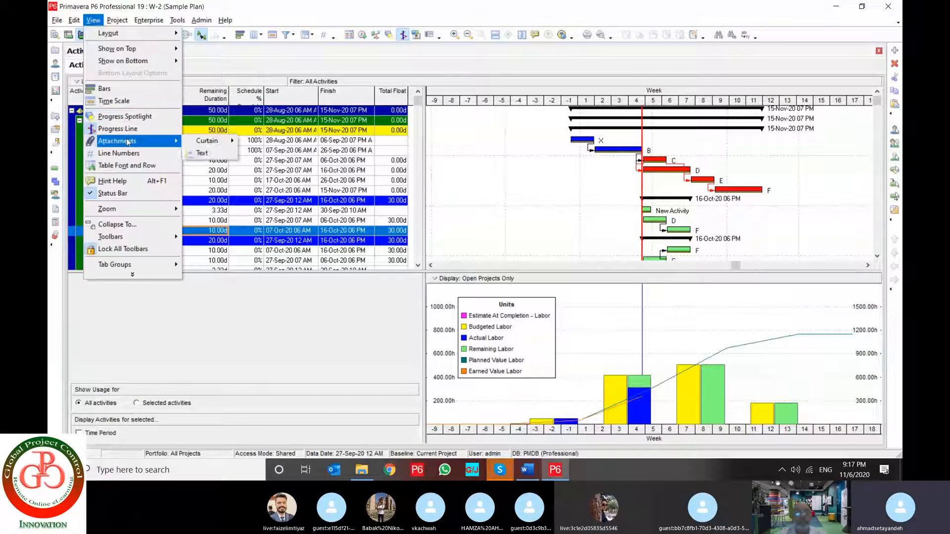
click(208, 156)
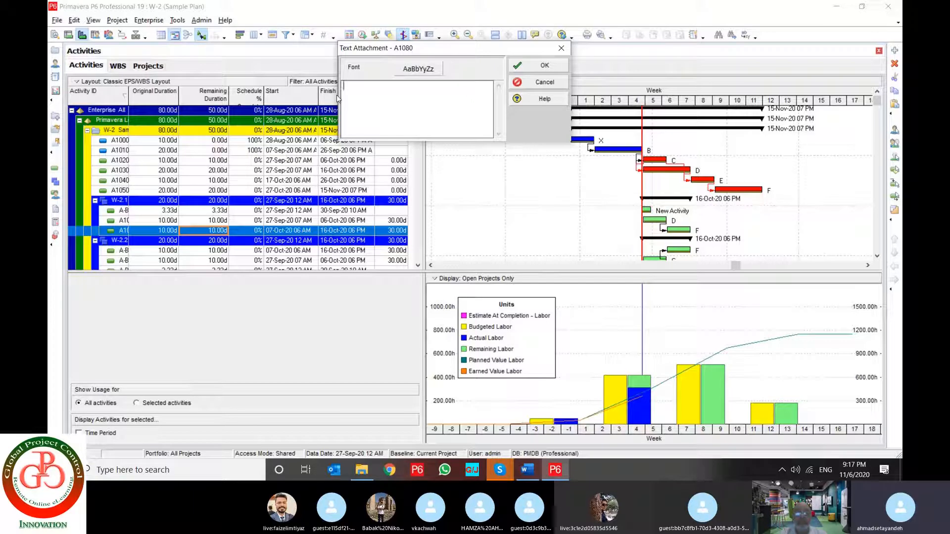
text(SAMPLE TE)
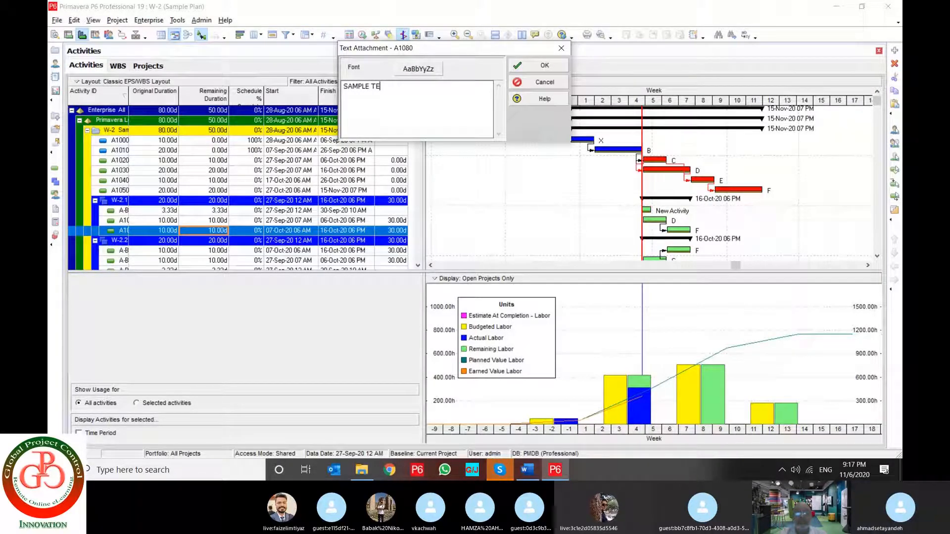
text(XT)
click(564, 67)
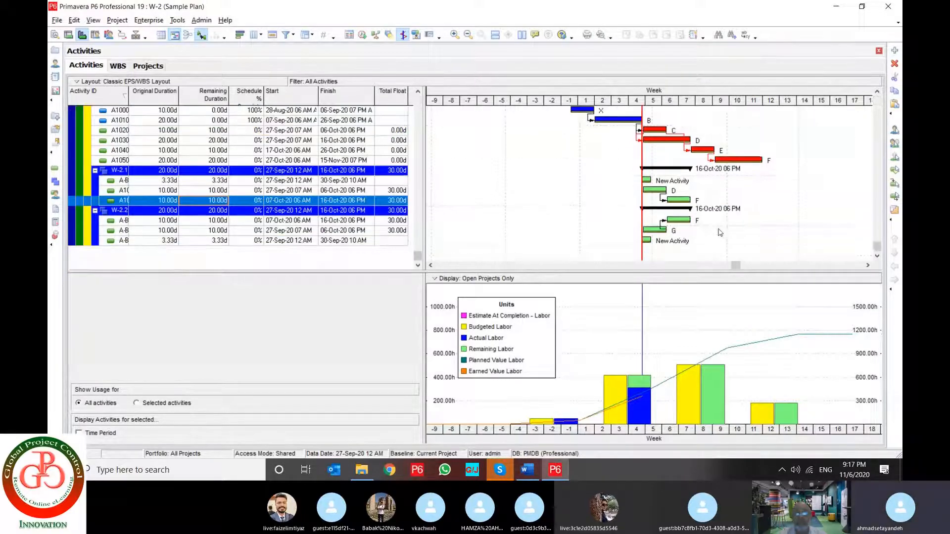
scroll(695, 216, down, 1)
Add a curtain attachment to the Gantt chart and set its start date to 30-Sep-20 09 PM
click(74, 20)
mouse_move(94, 20)
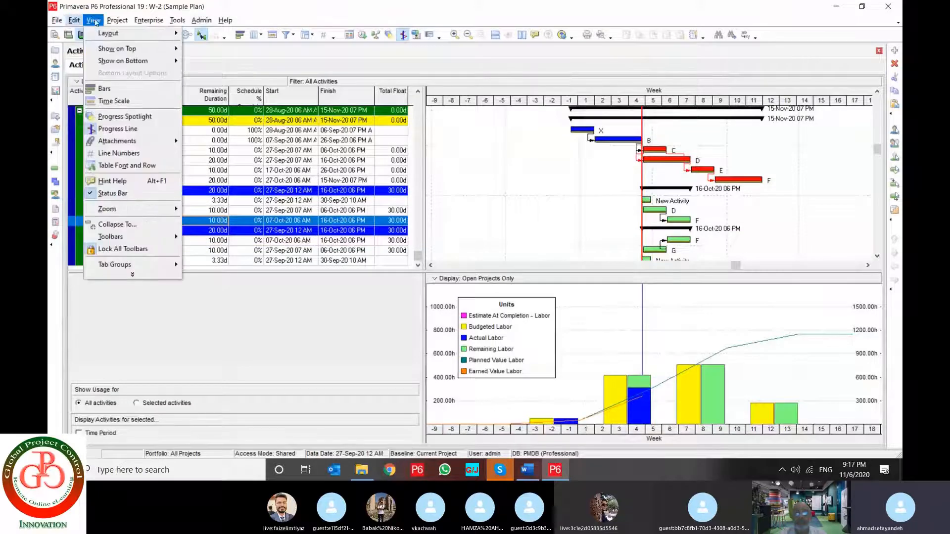
mouse_move(151, 140)
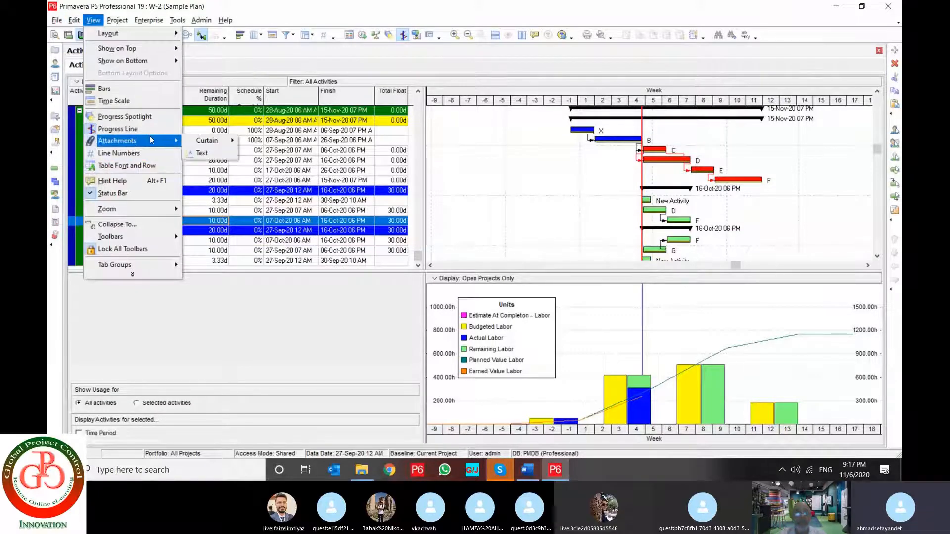
mouse_move(202, 144)
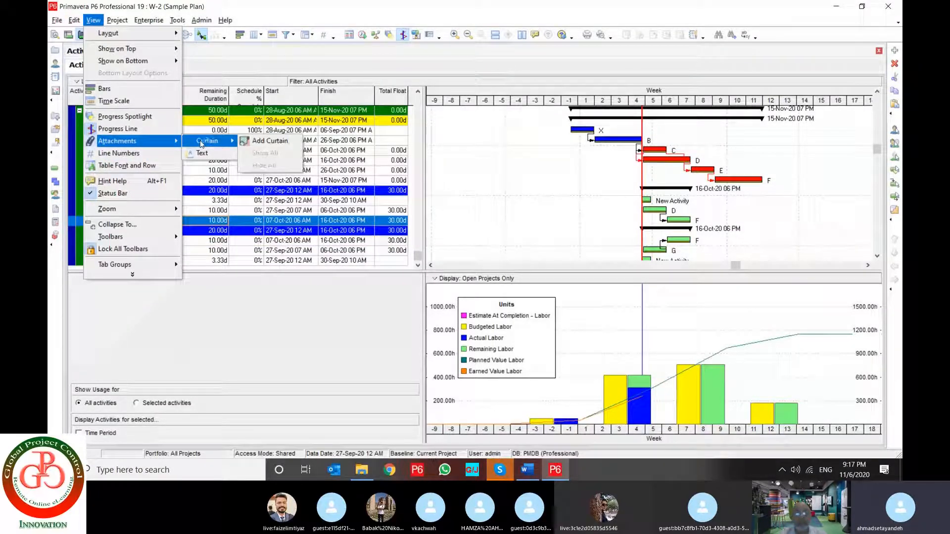
click(251, 142)
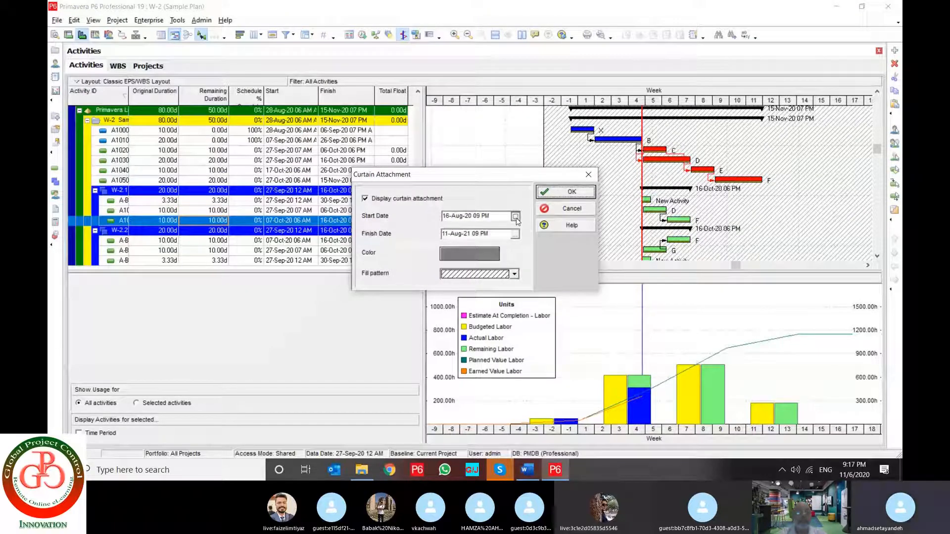
click(516, 217)
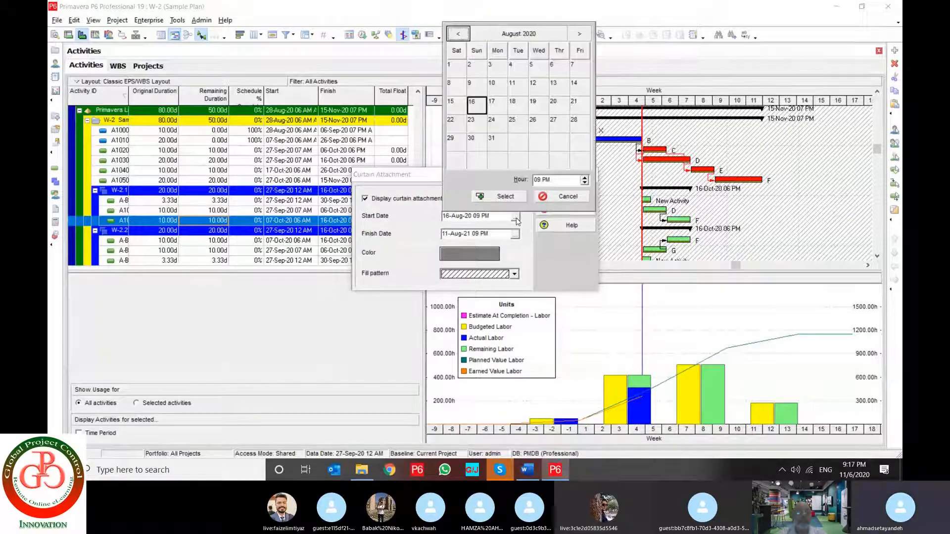
click(579, 35)
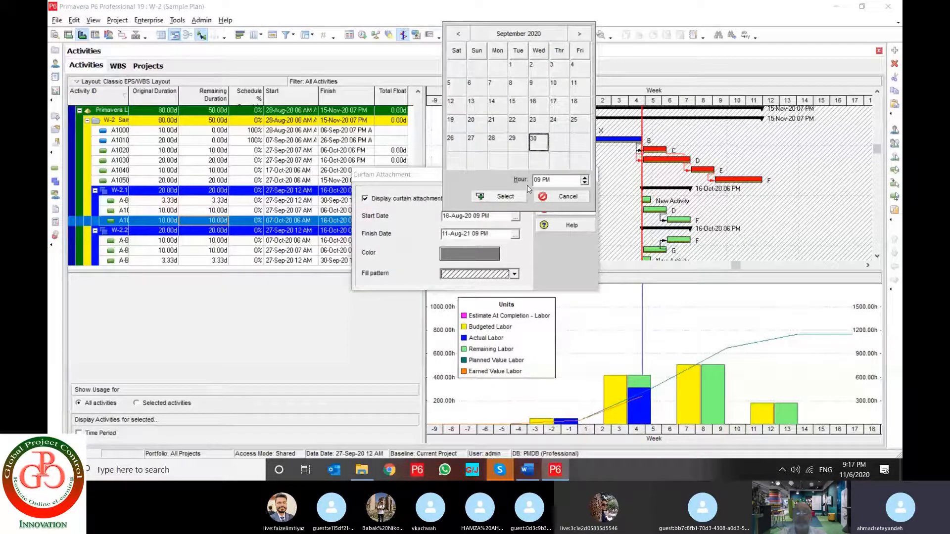
click(513, 198)
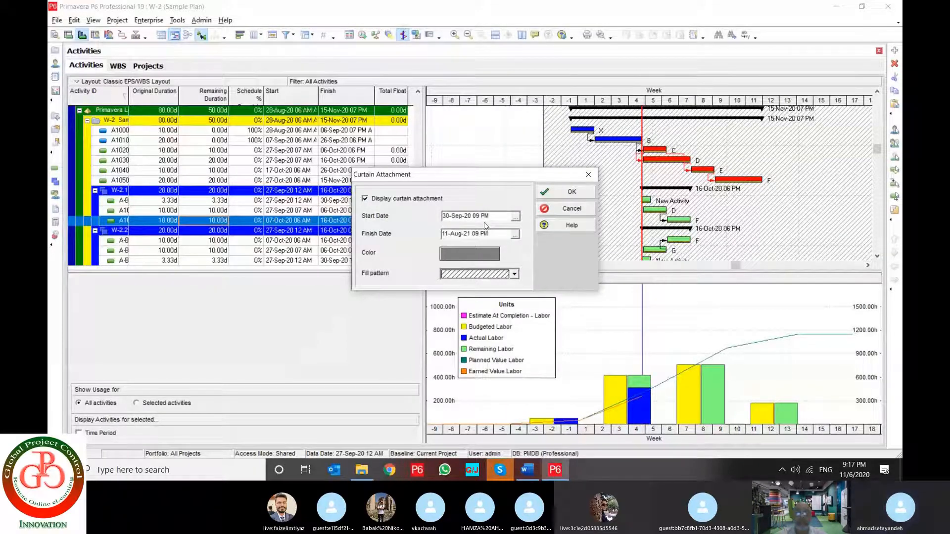
Set the curtain attachment's finish date to 31-Oct-21 09 PM and apply the curtain to the Gantt chart
click(515, 235)
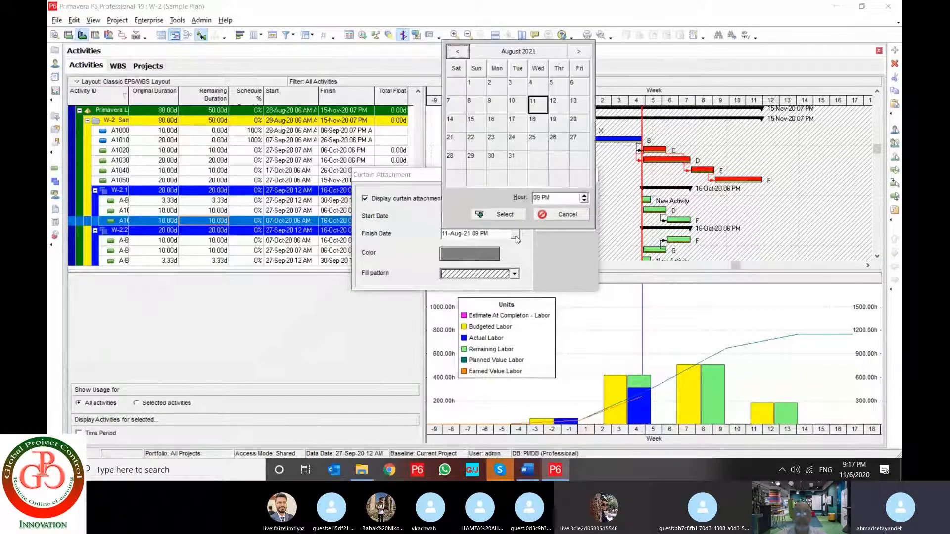
click(577, 51)
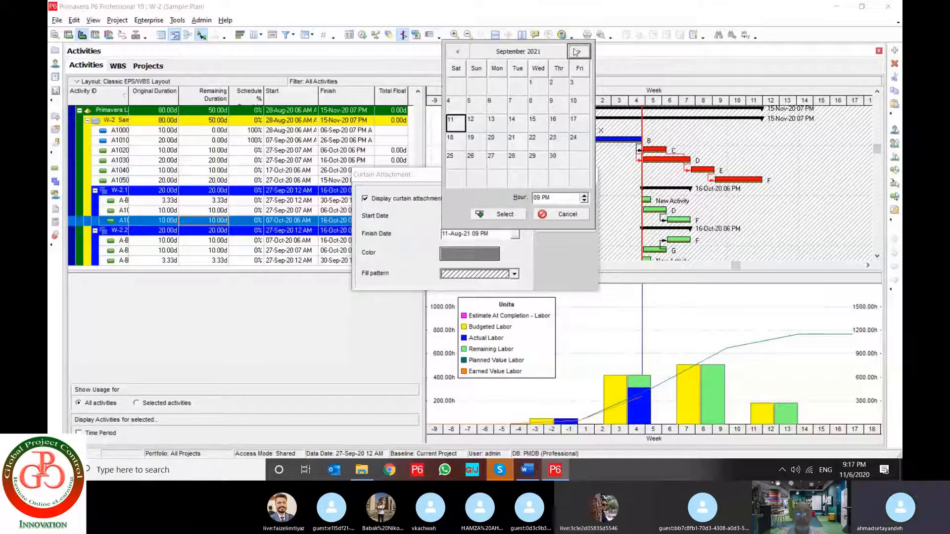
click(578, 51)
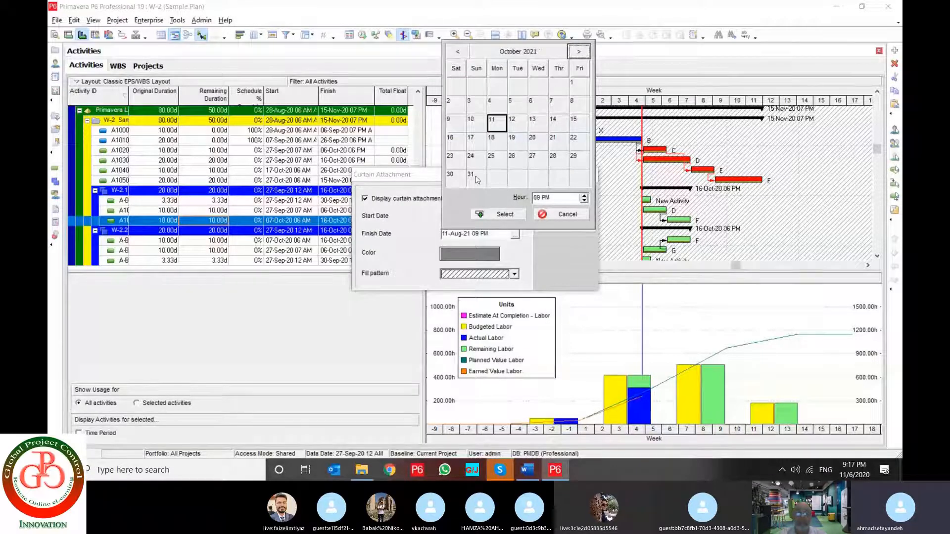
click(476, 178)
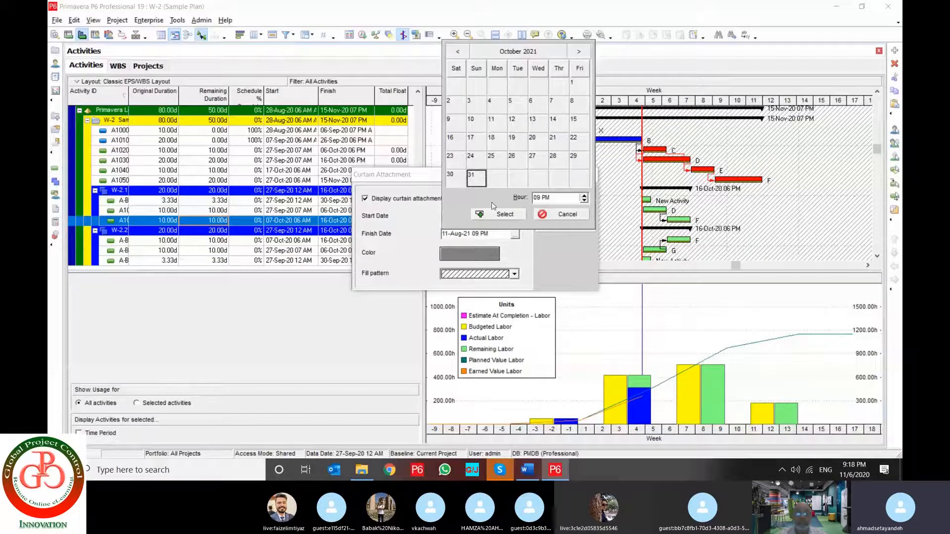
click(501, 214)
click(574, 191)
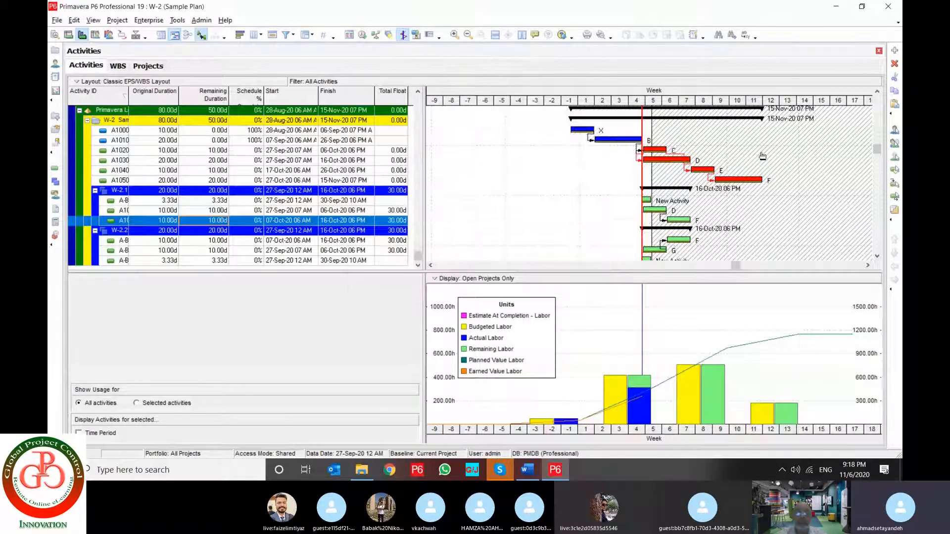
Hide all curtain attachments on the Gantt chart
drag(821, 101, 655, 107)
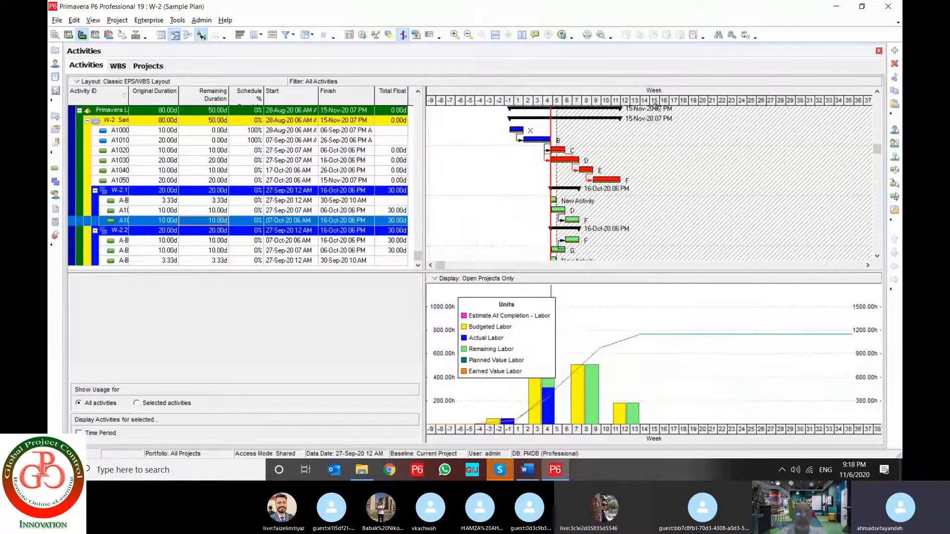
right_click(615, 132)
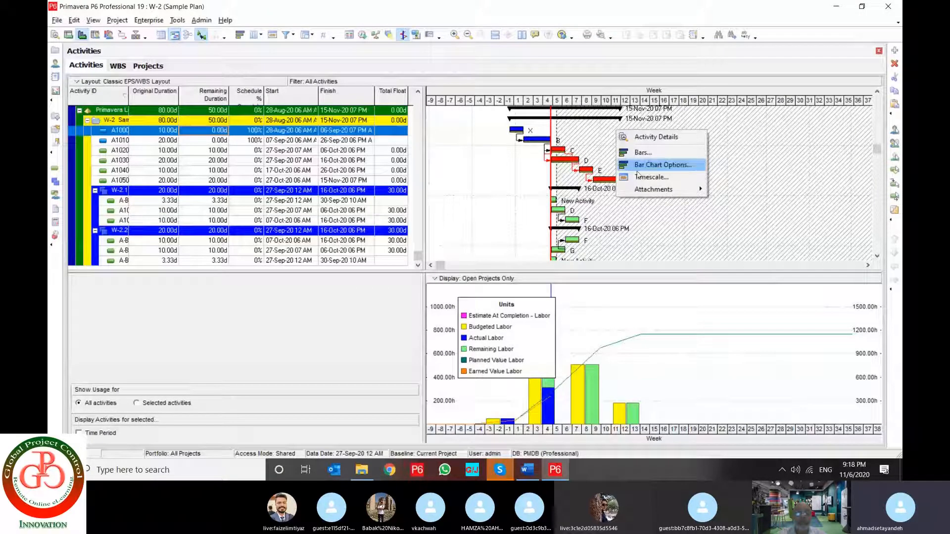
mouse_move(653, 189)
mouse_move(734, 189)
click(779, 209)
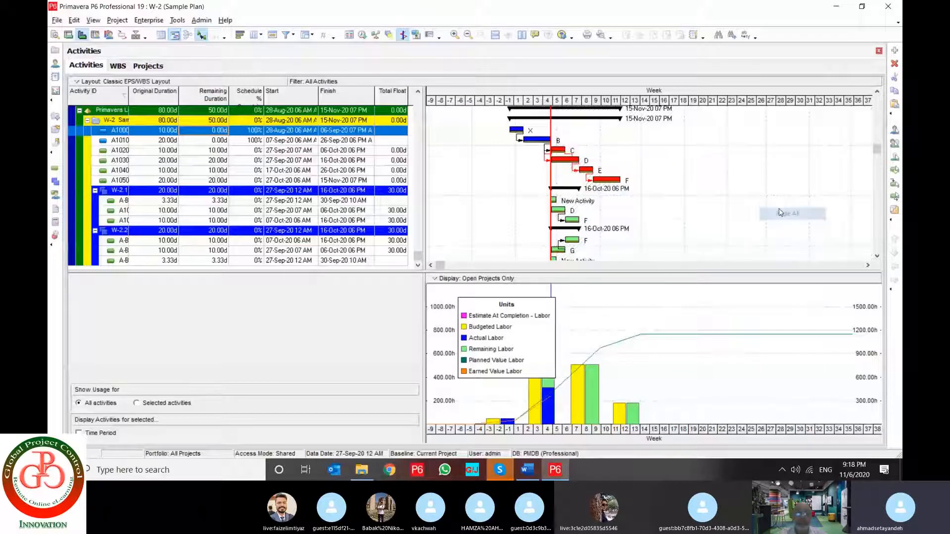
Add a Gantt chart curtain attachment finishing 31-Dec-20 08 PM and move it to earlier dates, over the activity D, E and F bars
right_click(645, 155)
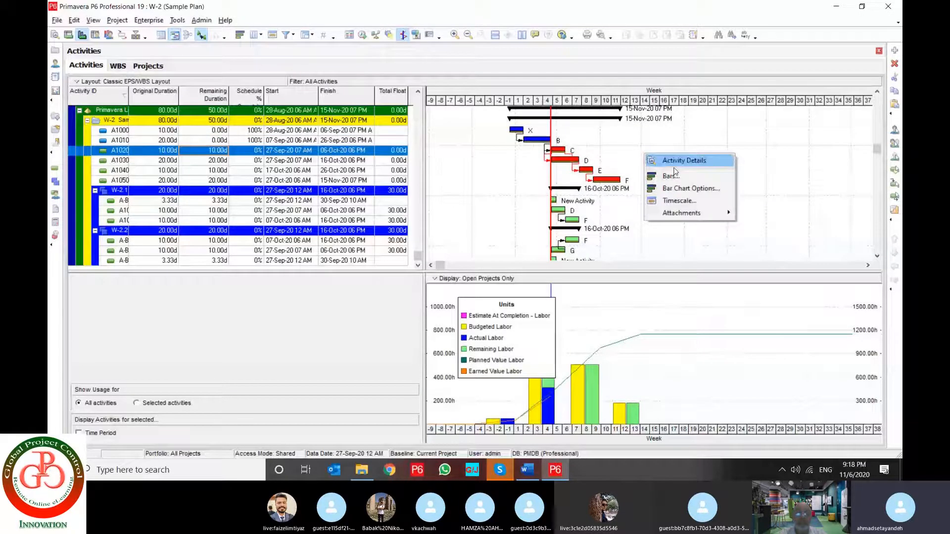
mouse_move(692, 213)
mouse_move(762, 212)
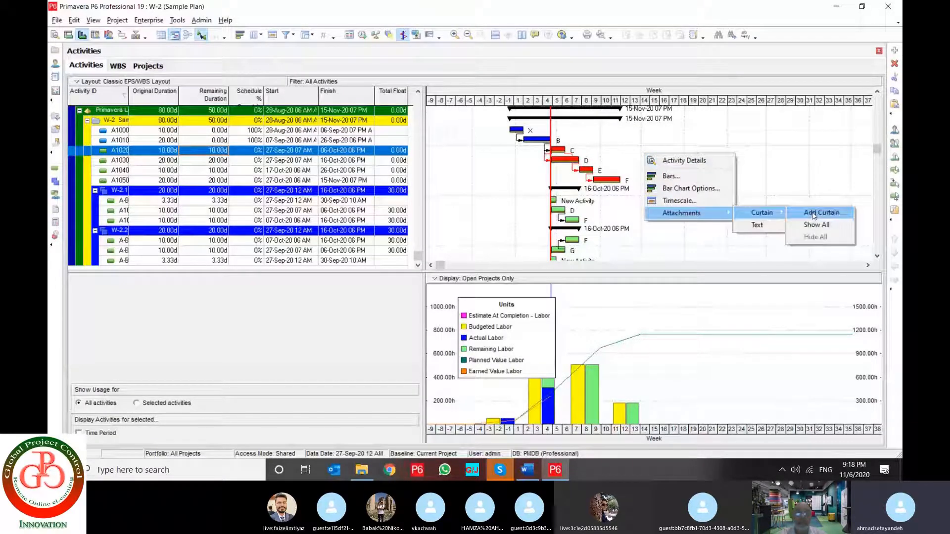
click(813, 213)
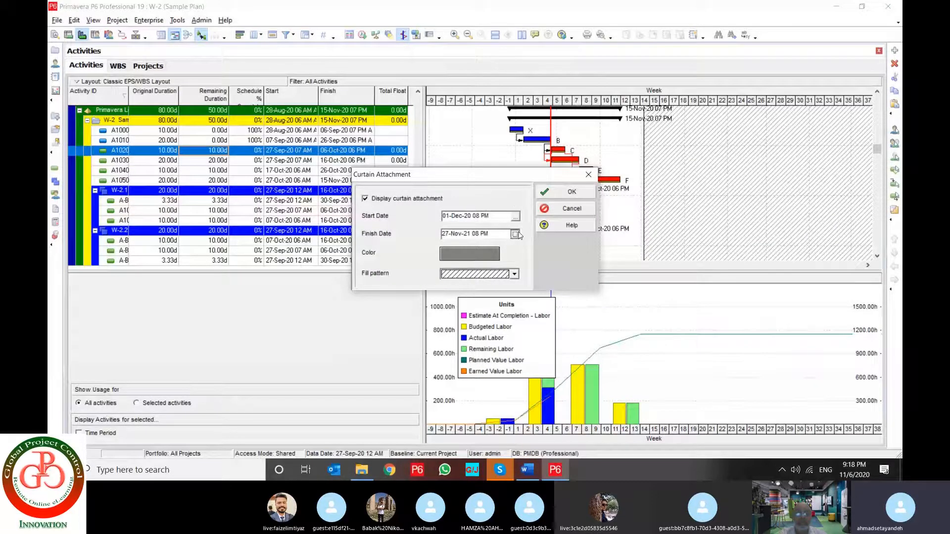
click(515, 236)
click(503, 53)
click(456, 52)
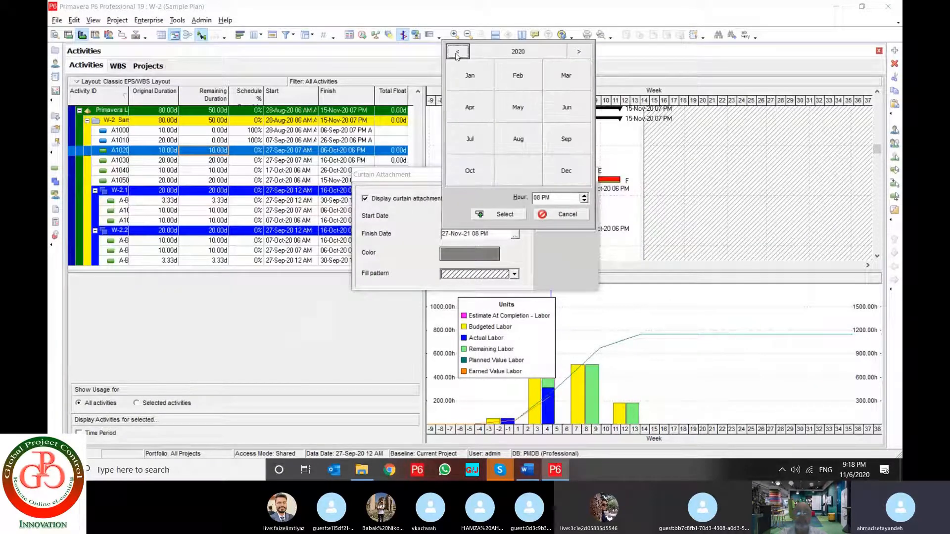
click(566, 173)
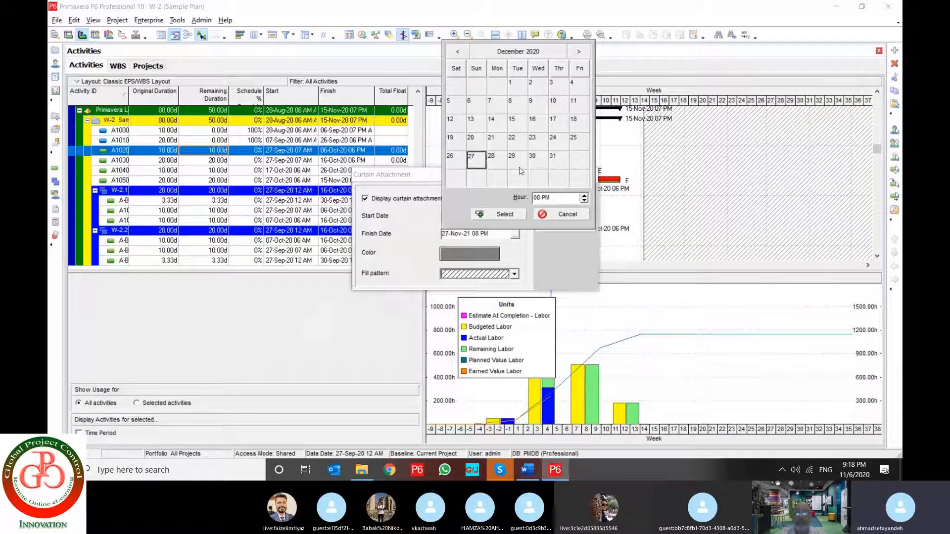
click(552, 156)
click(504, 214)
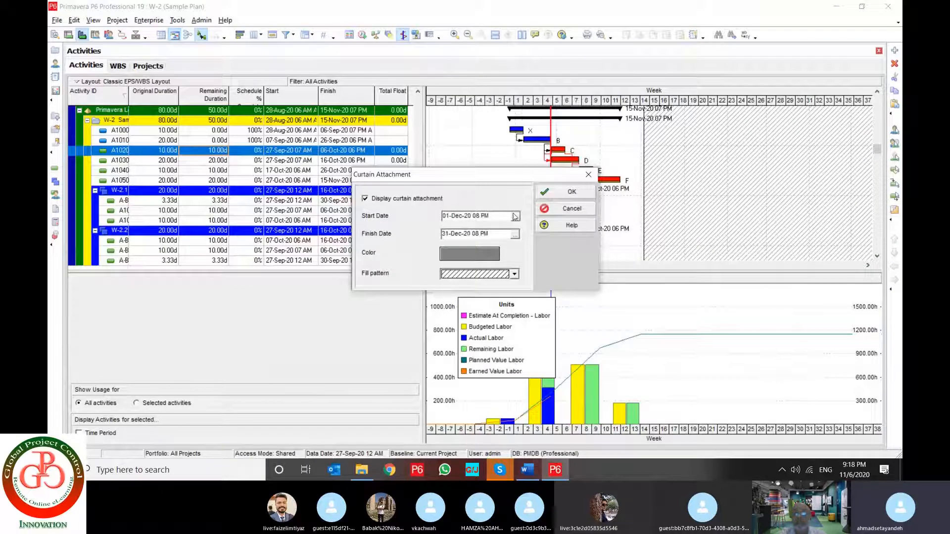
click(572, 193)
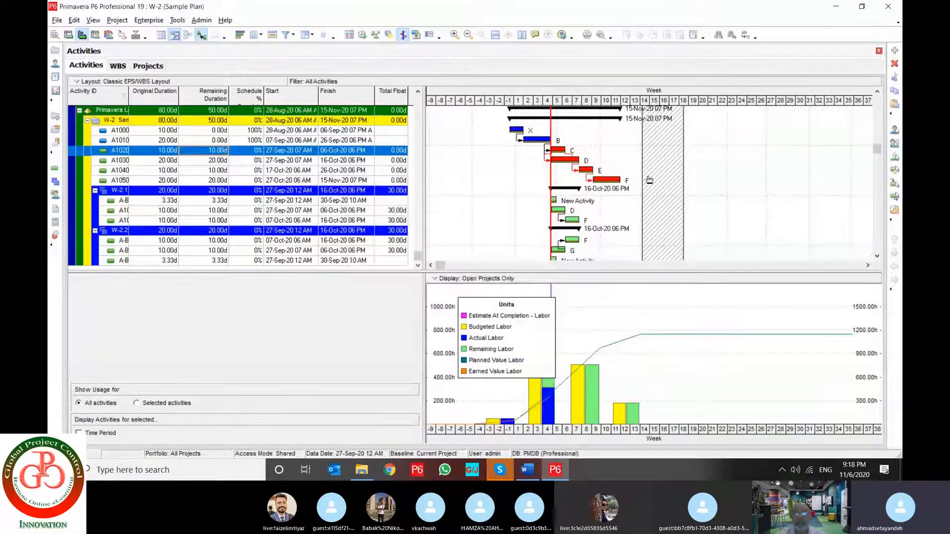
drag(649, 179, 582, 168)
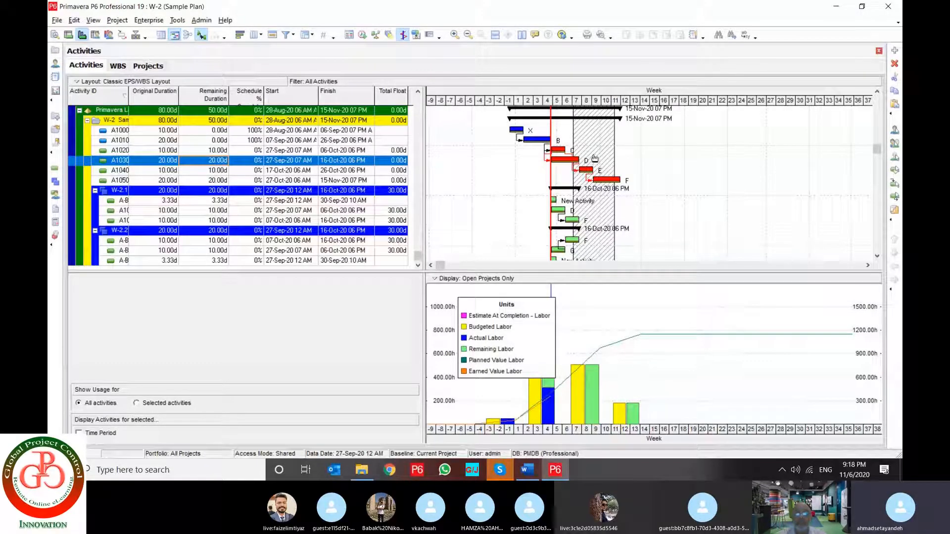
Show line numbers in the activity table and hide them again
click(93, 20)
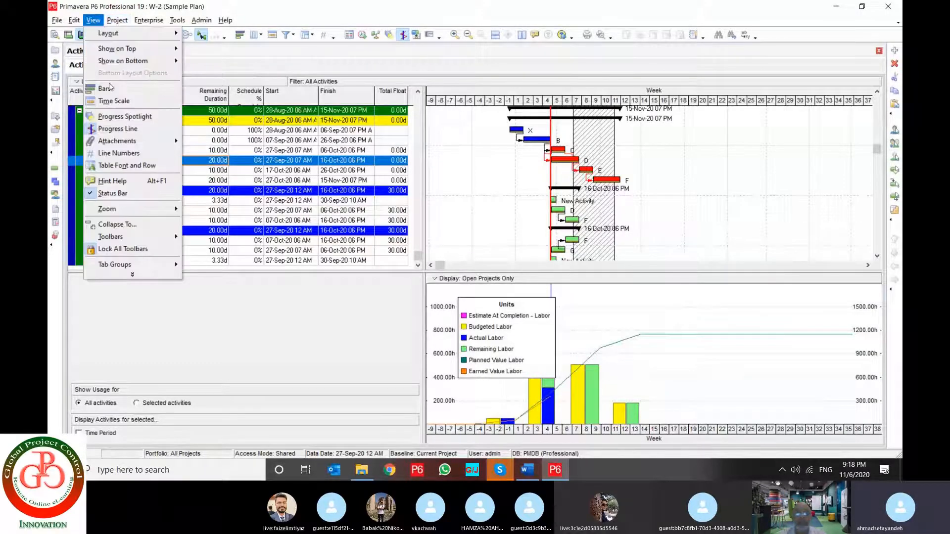
click(128, 154)
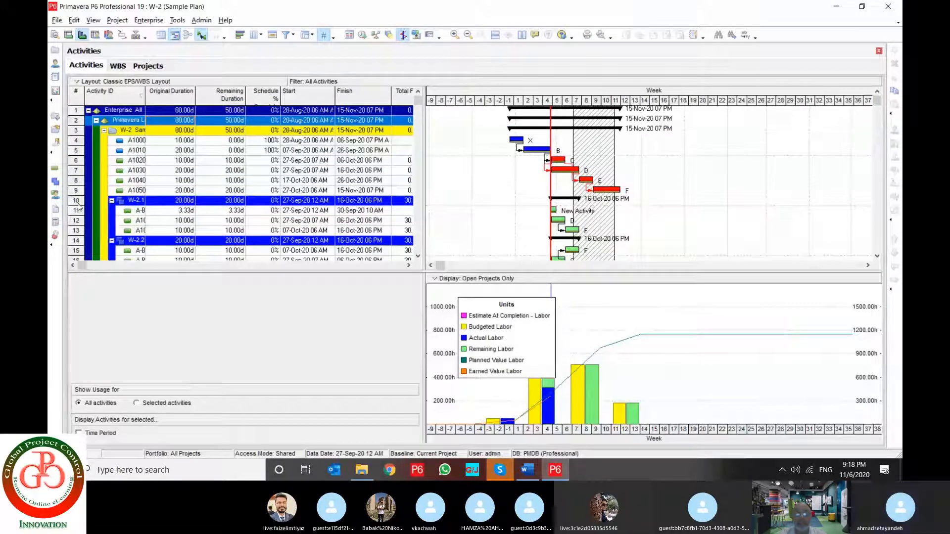
click(93, 20)
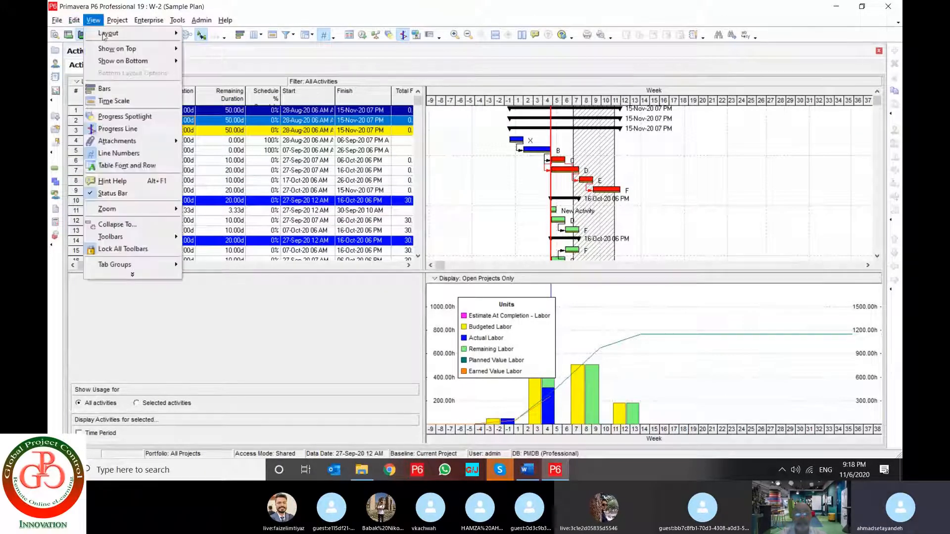
click(127, 154)
Turn the activity table's line numbers back on
click(93, 20)
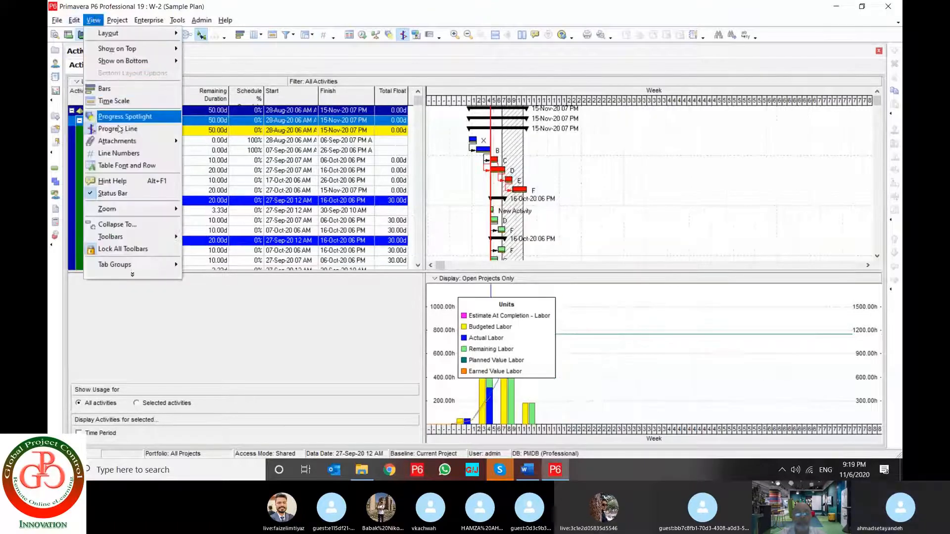
click(118, 153)
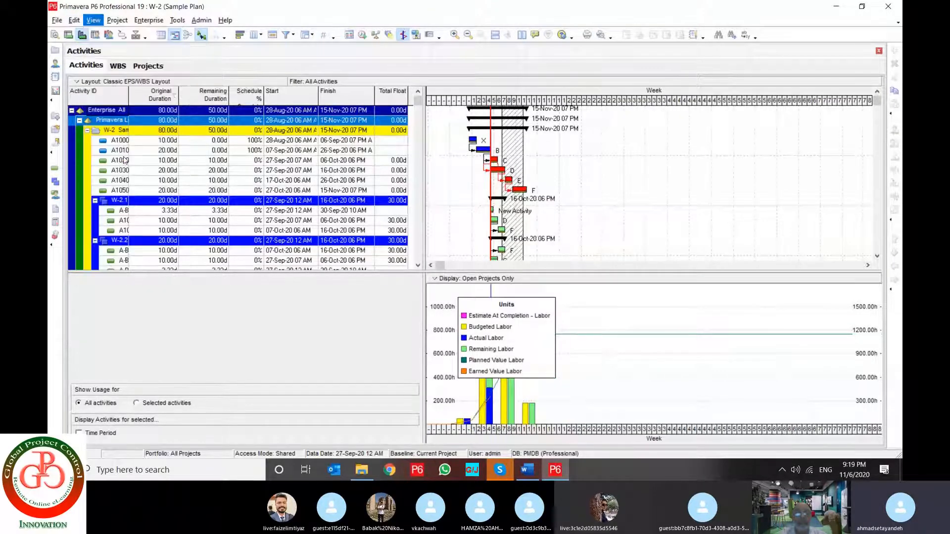
click(74, 21)
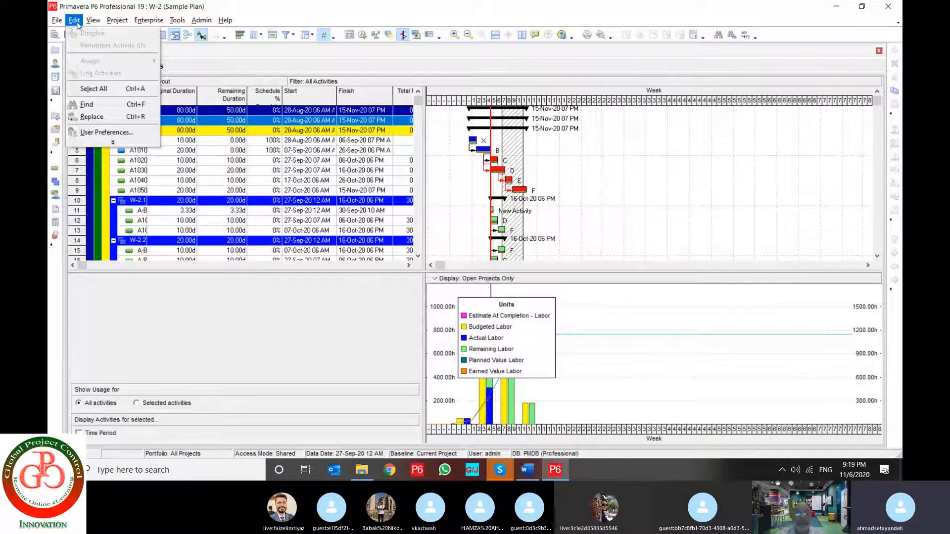
key(Escape)
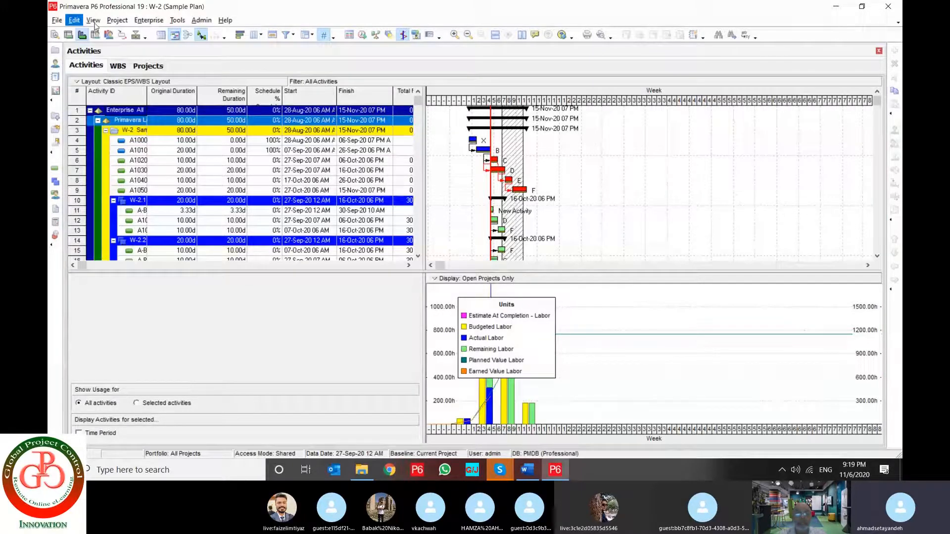
Change the activity table font to MS Serif in the Table, Font and Row settings and apply it
click(94, 22)
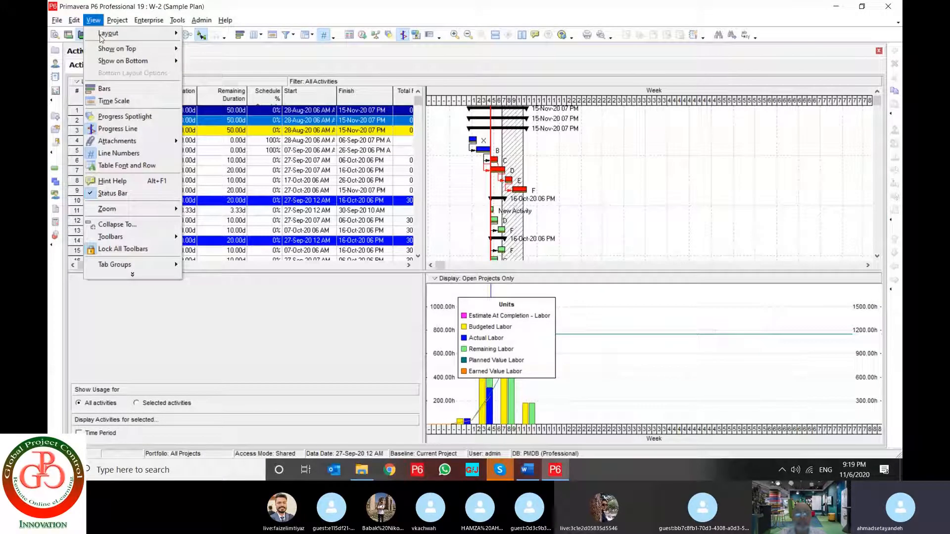
click(132, 169)
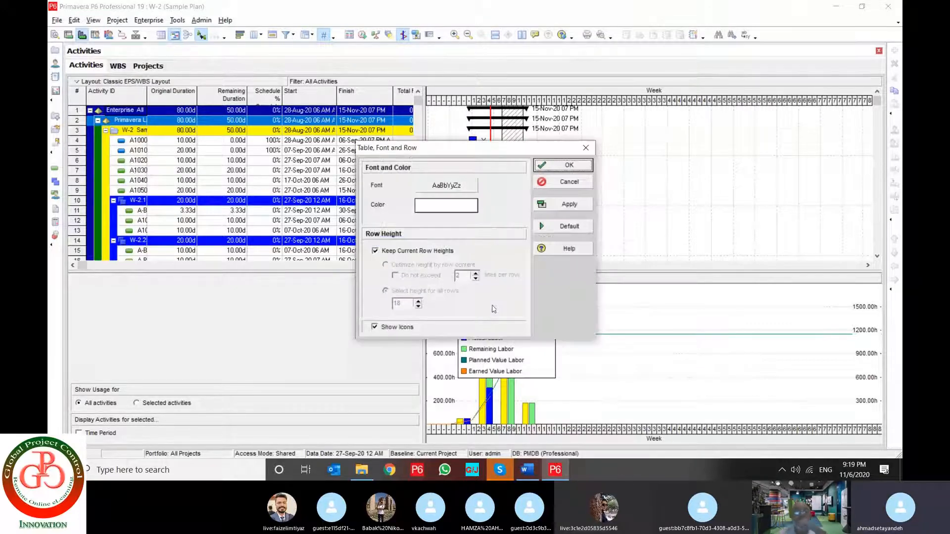
click(459, 191)
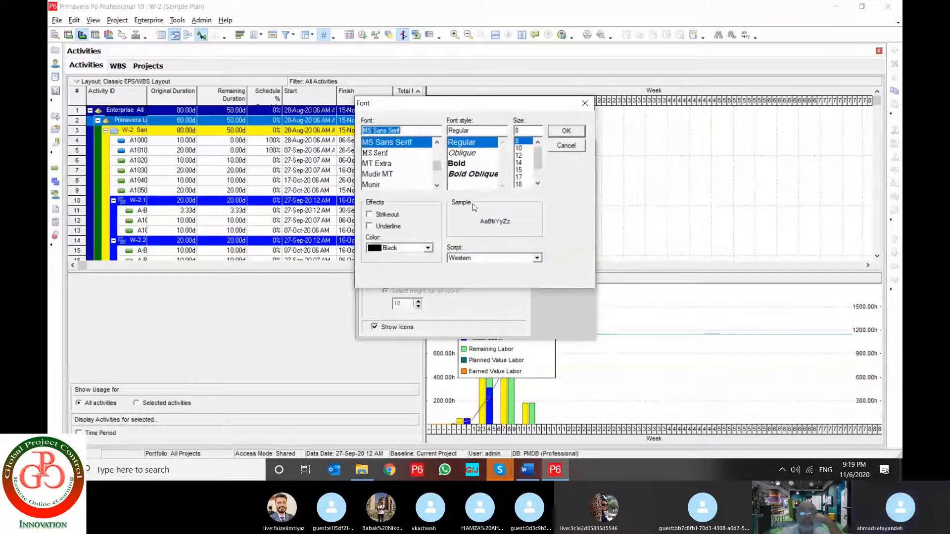
click(378, 154)
click(566, 131)
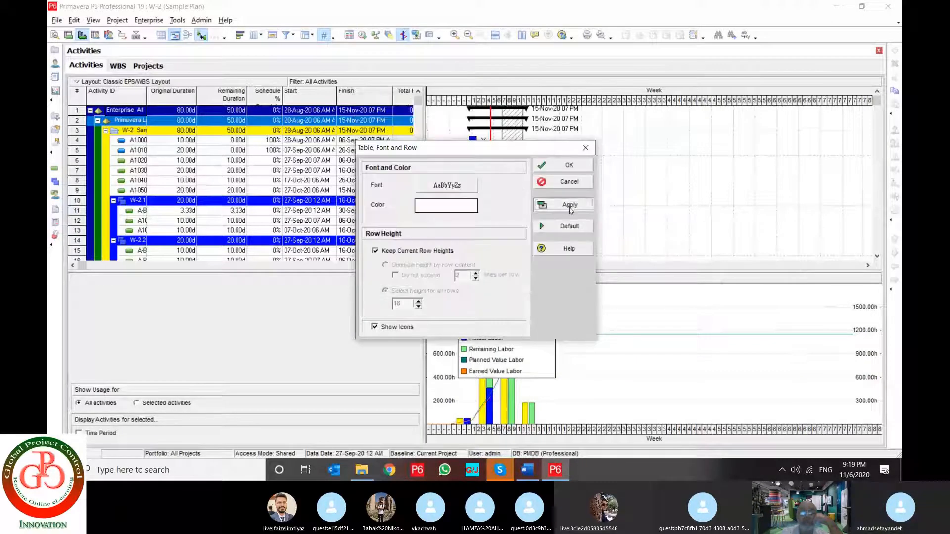
click(569, 207)
Change the activity table font to Times New Roman and apply it
click(446, 186)
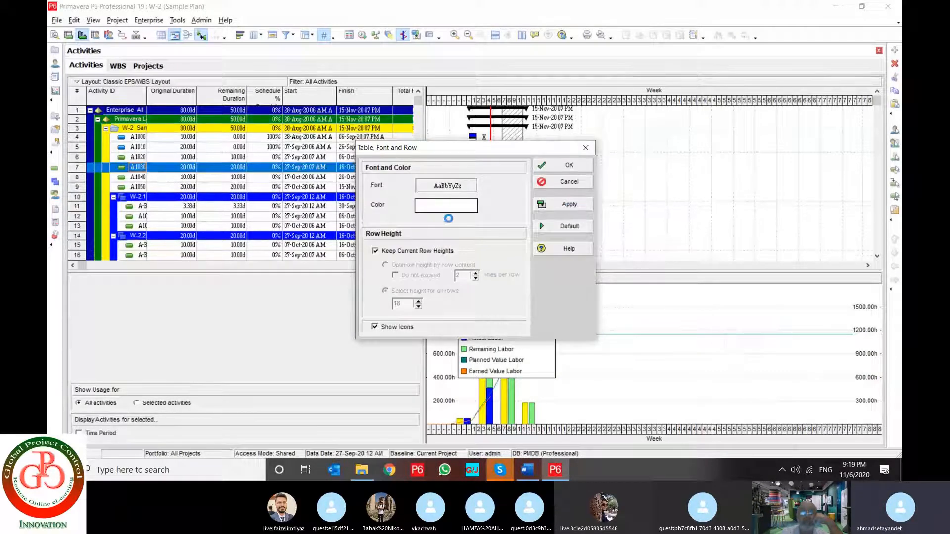
drag(439, 166, 438, 148)
text(TIME)
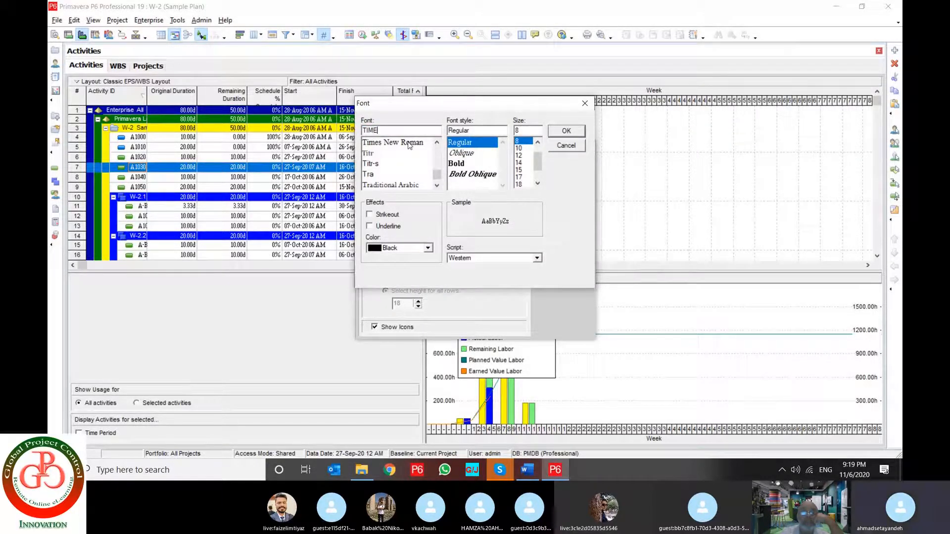
click(409, 145)
click(570, 143)
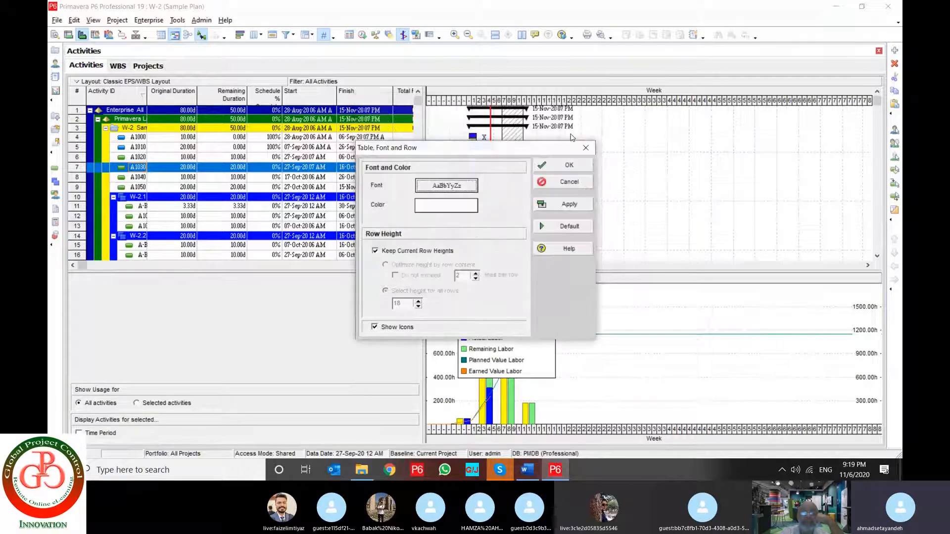
click(571, 203)
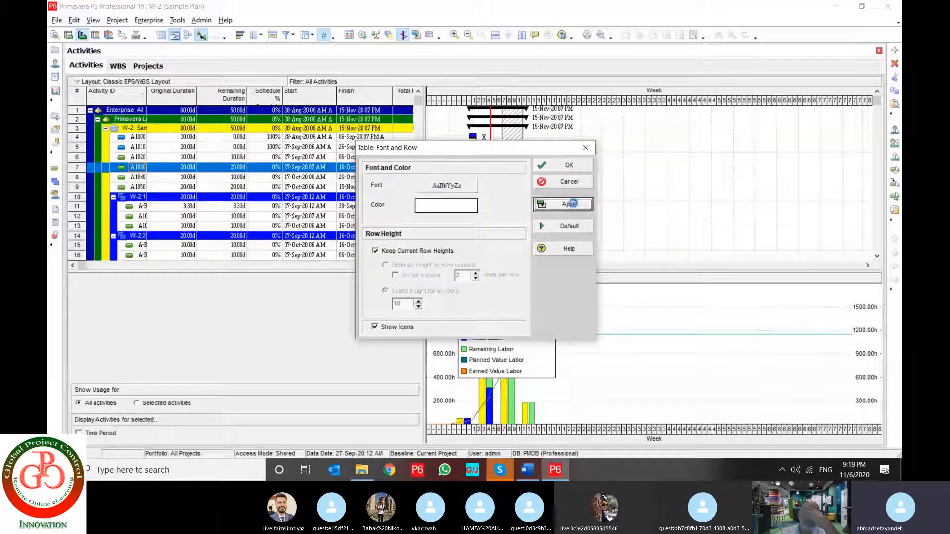
Restore the default table, font and row settings and apply them with Keep Current Row Heights enabled
click(568, 229)
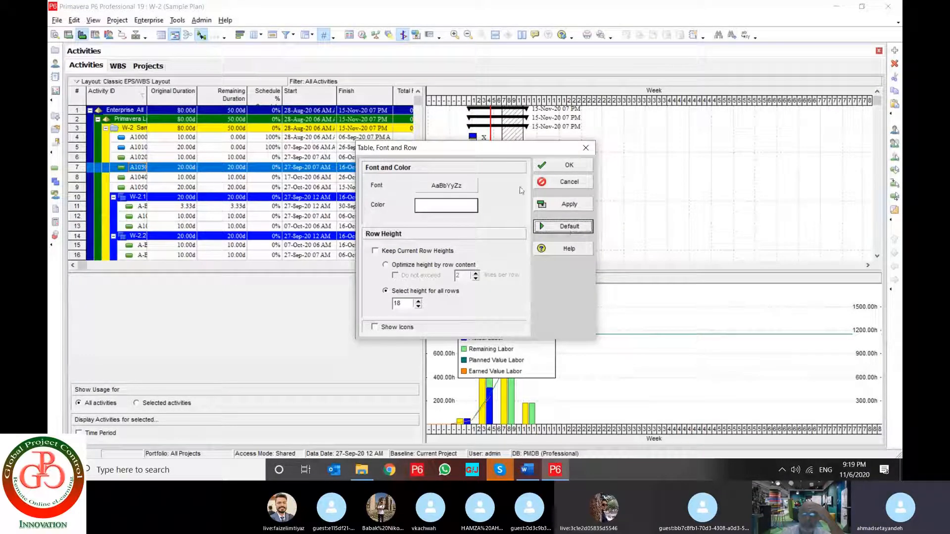
click(399, 252)
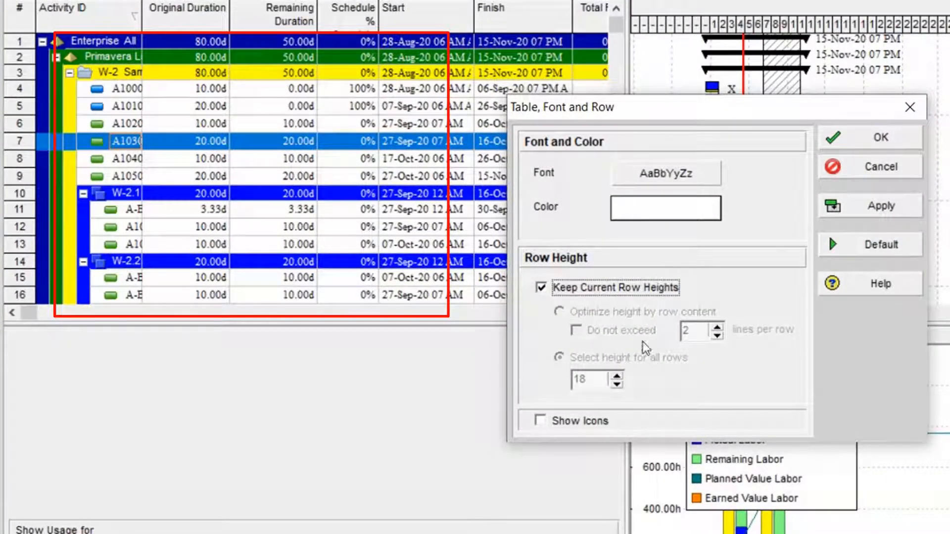
click(883, 211)
click(881, 206)
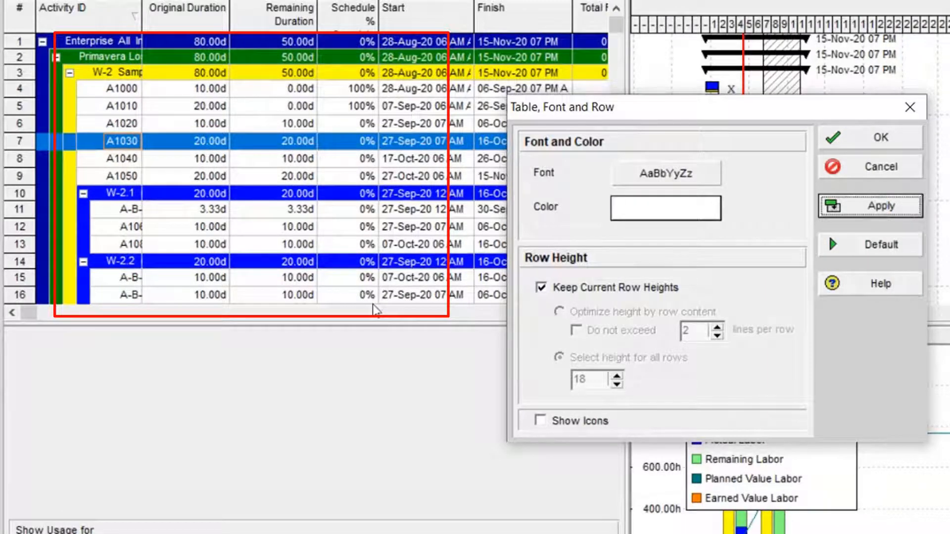
Disable Keep Current Row Heights and optimize height by row content, not exceeding 3 lines per row
click(542, 287)
click(589, 313)
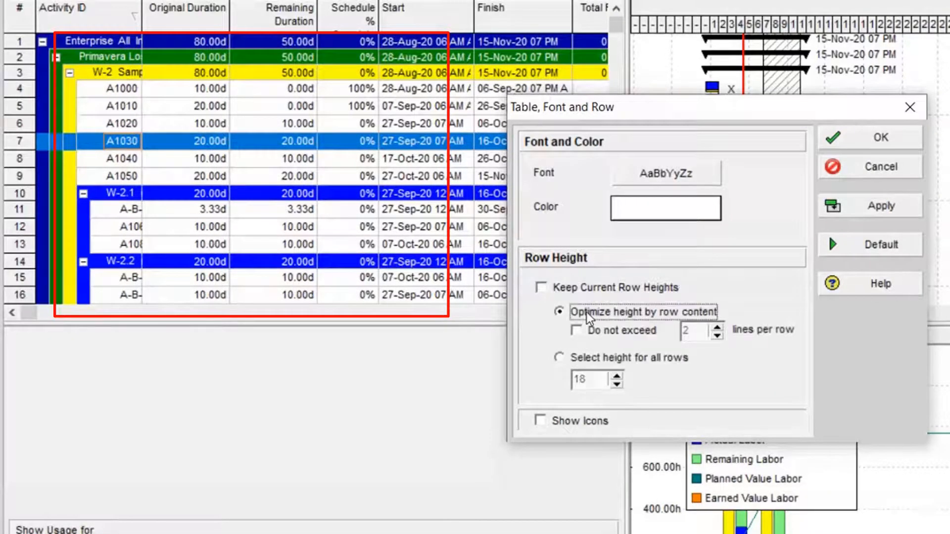
click(608, 332)
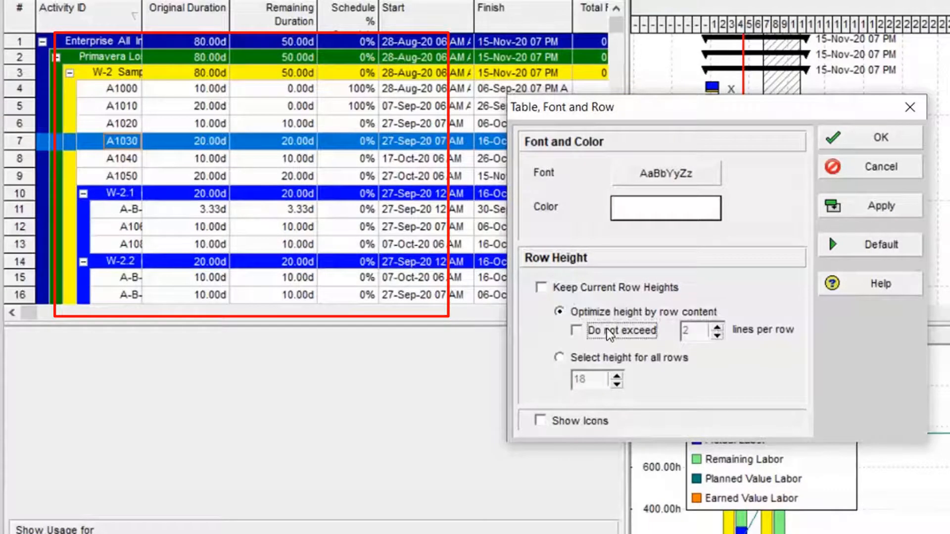
click(717, 327)
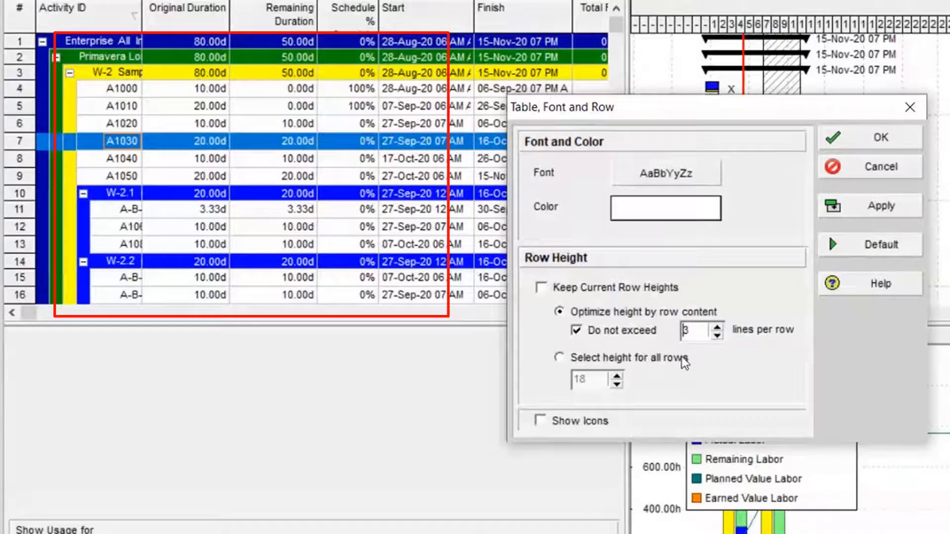
Switch to a fixed height of 23 for all rows and apply it to the activity table
click(594, 363)
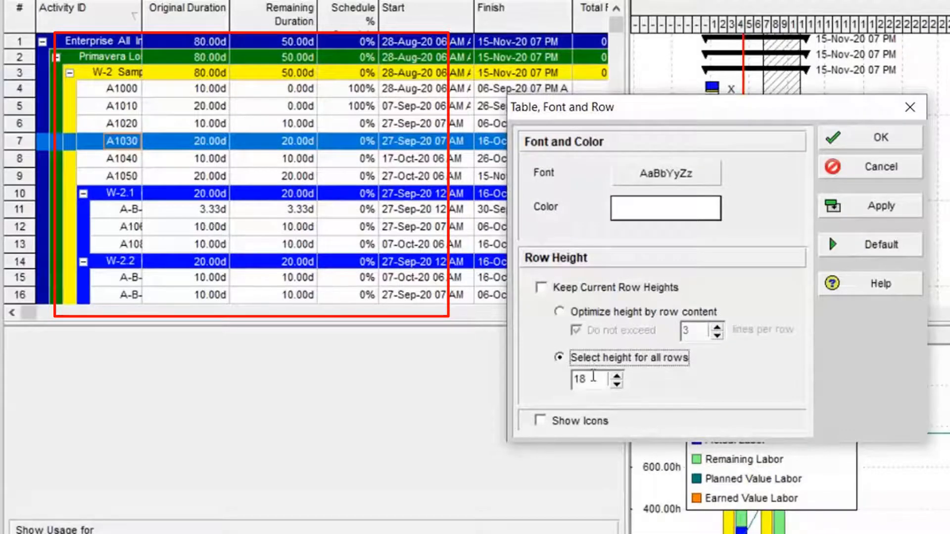
click(616, 375)
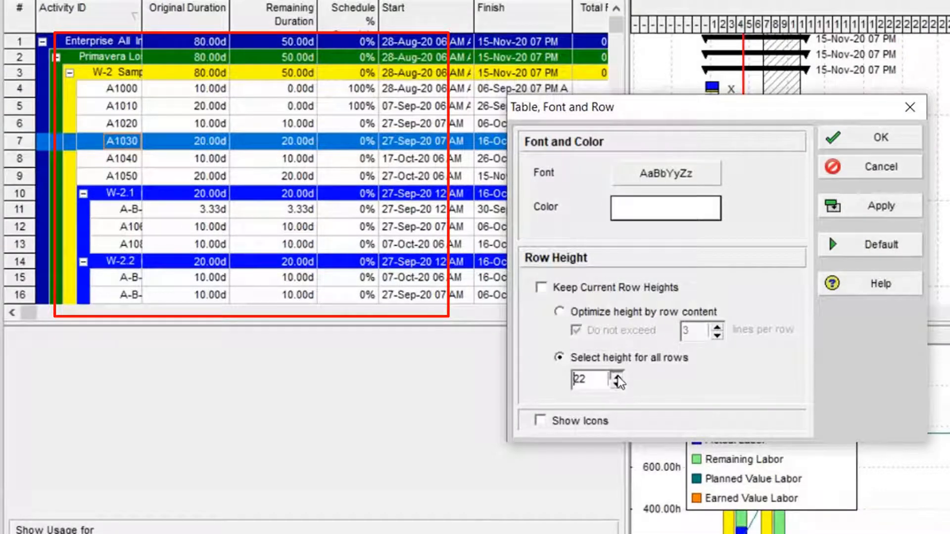
click(616, 376)
click(871, 205)
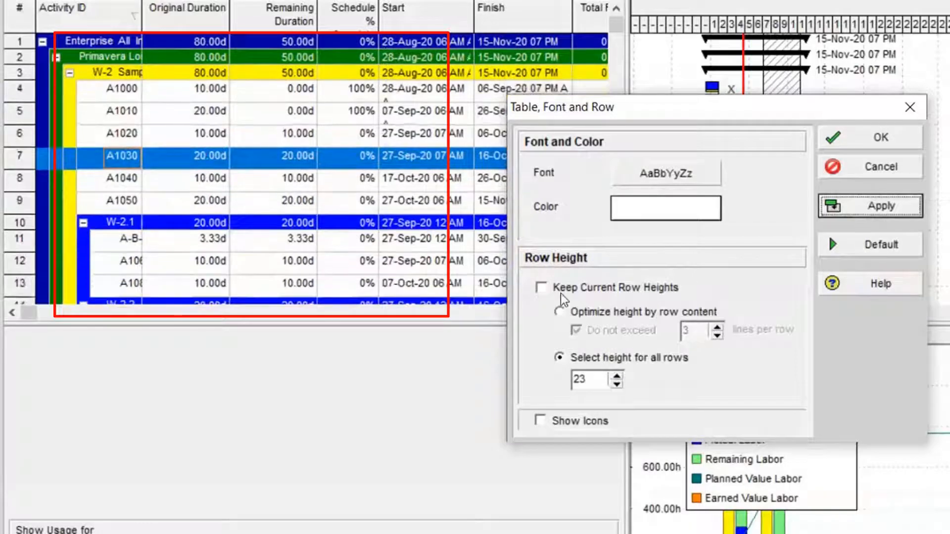
Enable Keep Current Row Heights again, apply it and confirm the Table, Font and Row settings
click(562, 292)
click(888, 207)
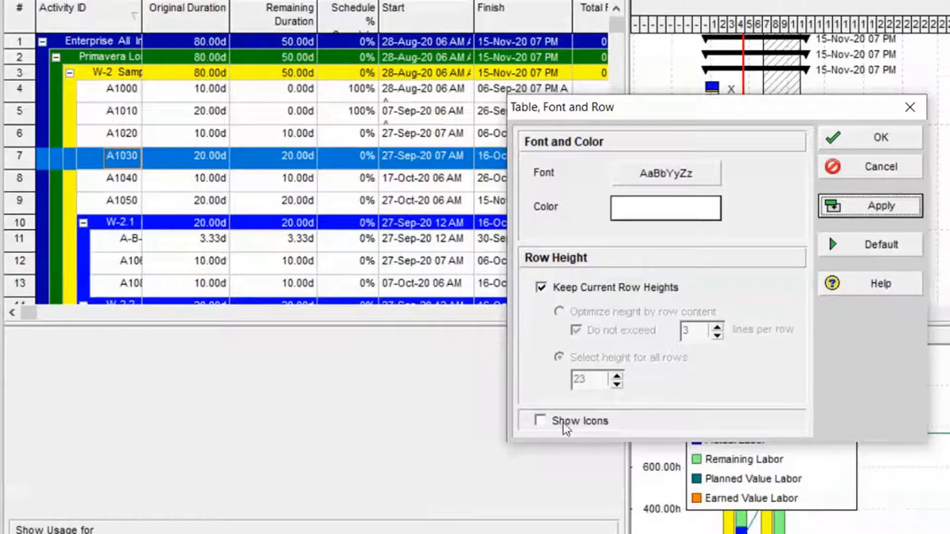
click(870, 144)
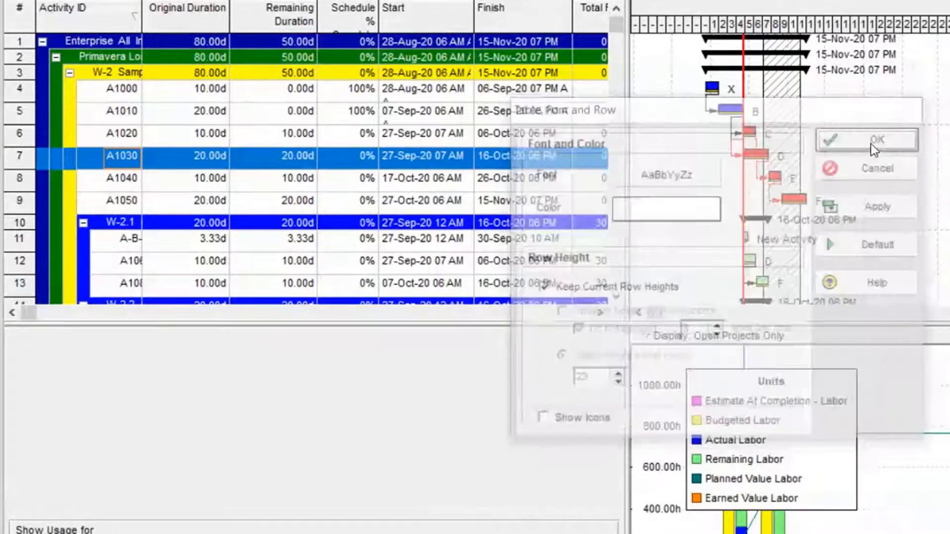
Turn on Hint Help and display the hint for the Activity ID column
click(45, 1)
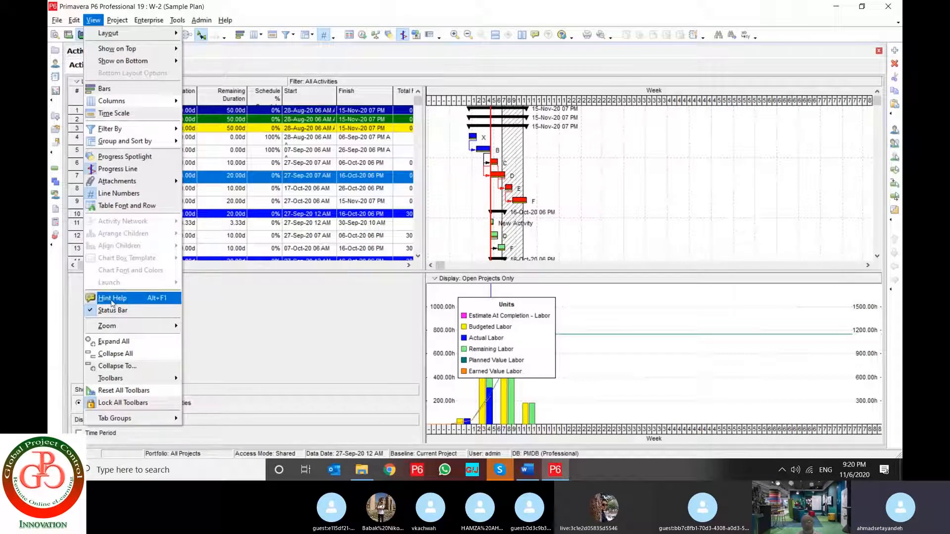
click(139, 302)
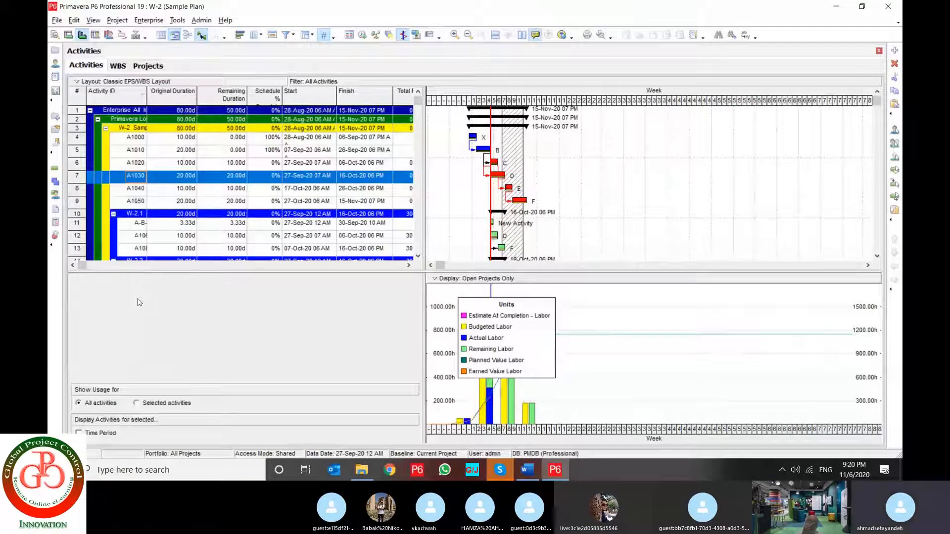
mouse_move(137, 252)
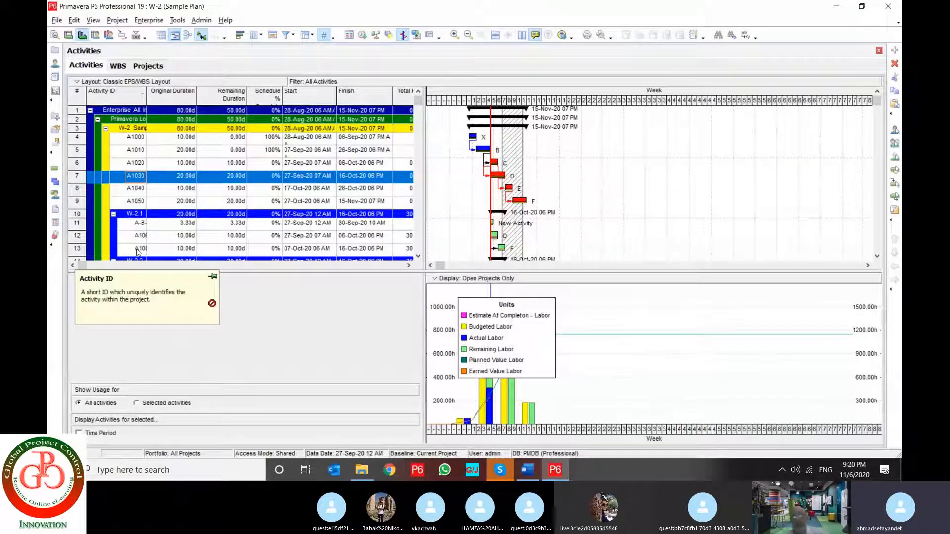
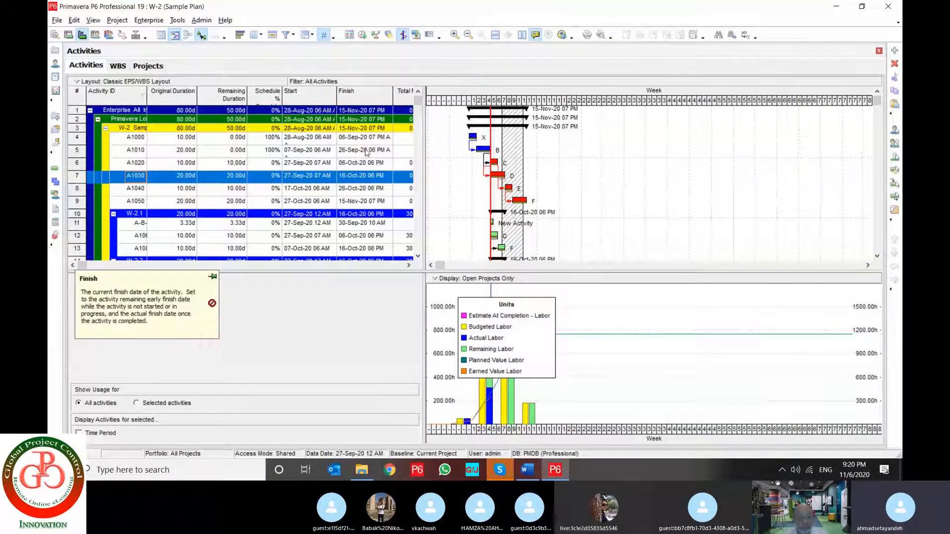
Turn off Hint Help, and switch the status bar off and back on
click(93, 20)
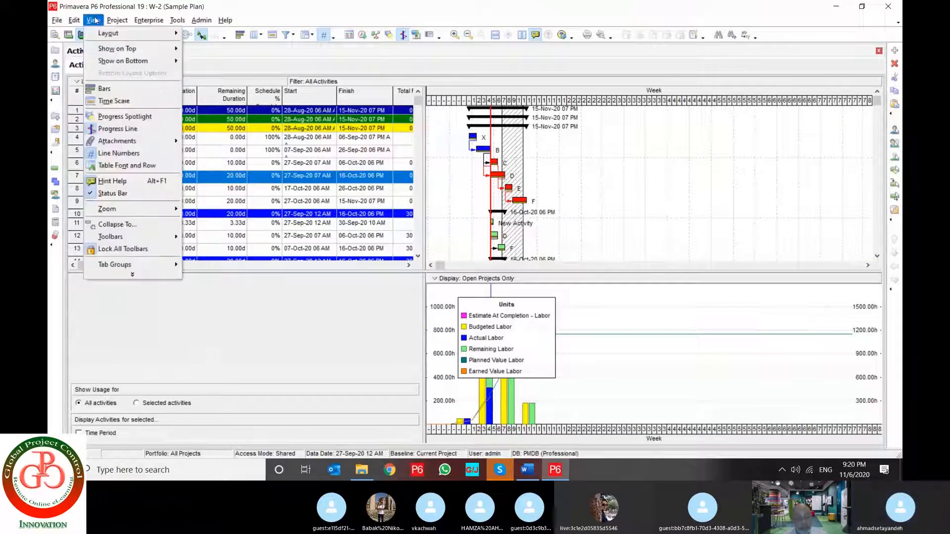
click(113, 181)
click(93, 20)
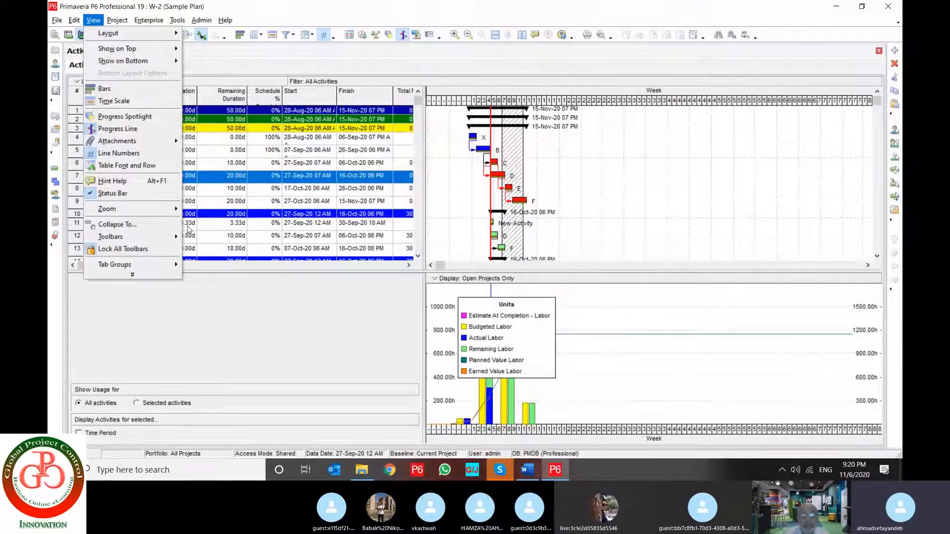
click(118, 194)
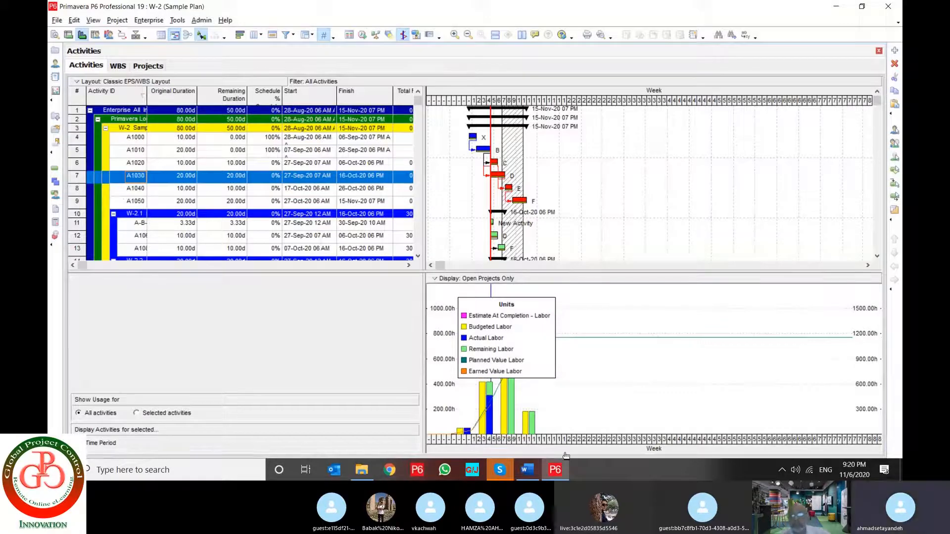
click(93, 20)
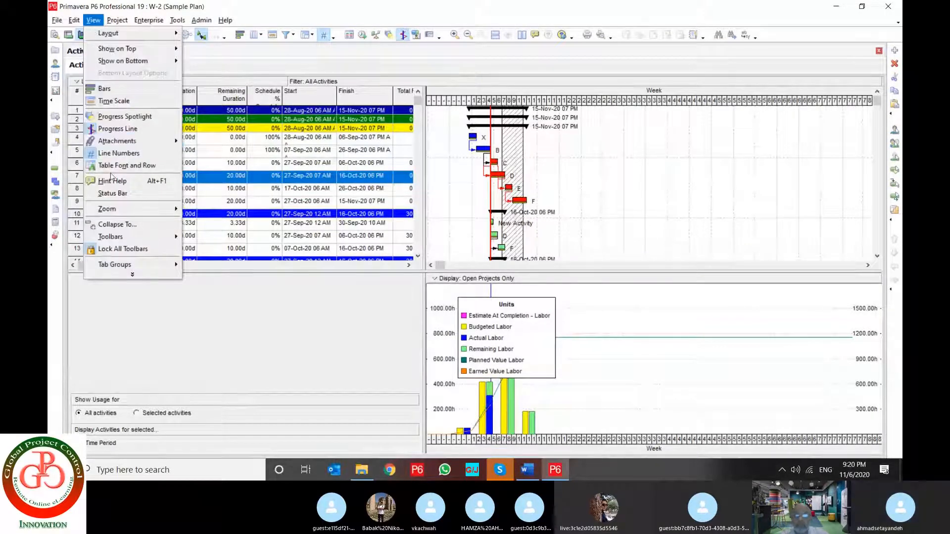
click(113, 193)
Zoom in on the Gantt chart and stretch its weekly timescale to span about week -4 to week 20
click(94, 20)
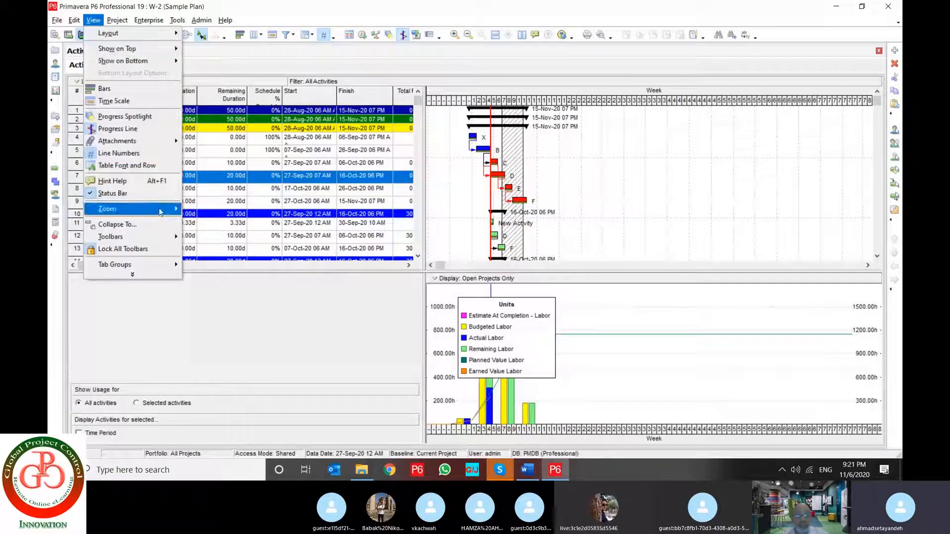
mouse_move(159, 207)
click(219, 220)
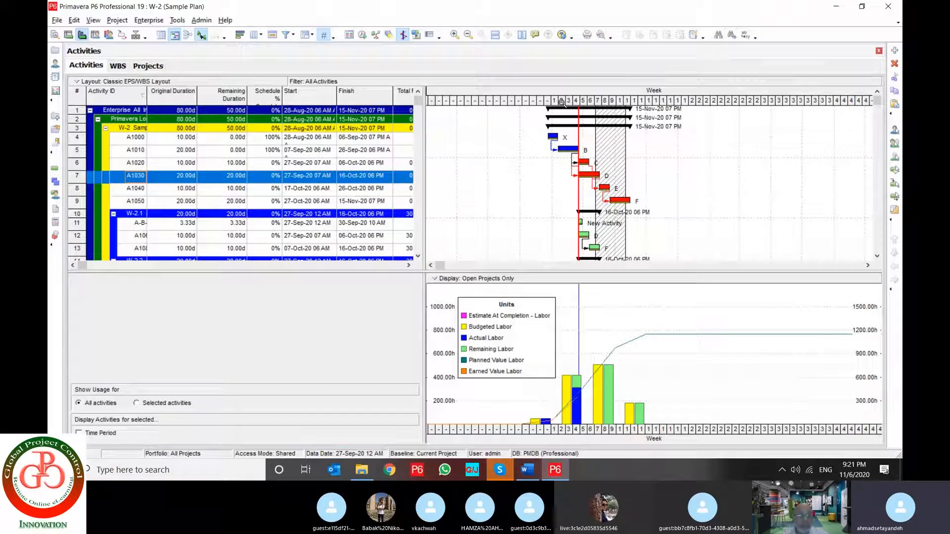
drag(561, 102, 562, 102)
drag(577, 101, 514, 101)
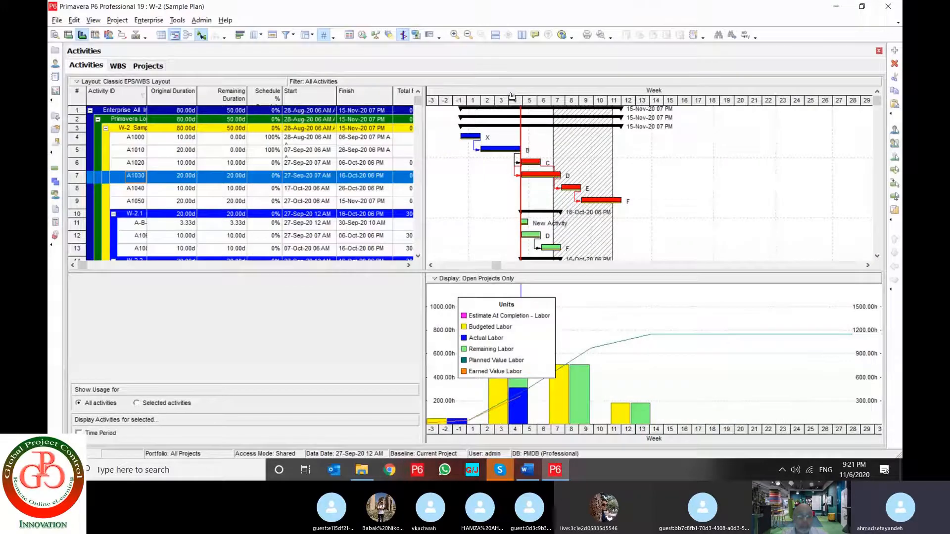
drag(512, 97, 567, 116)
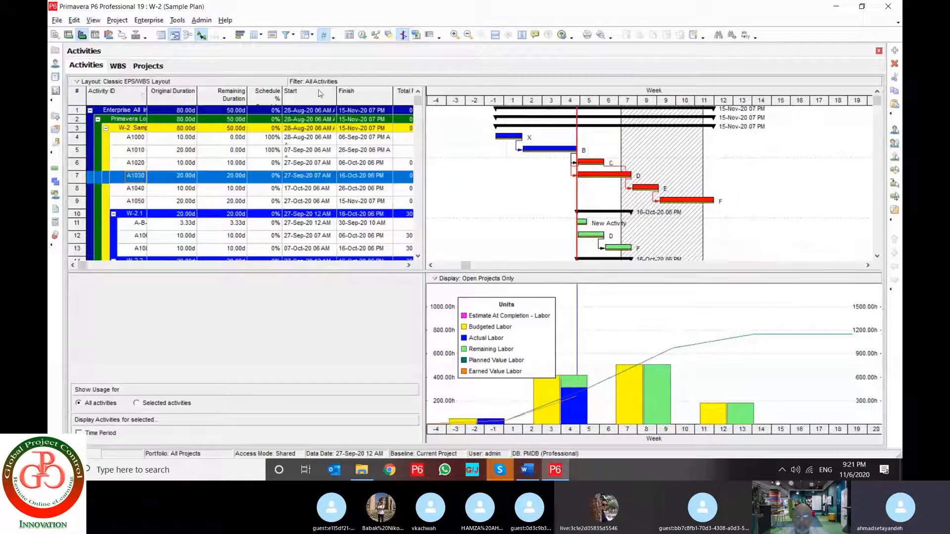
Collapse all grouping bands in the activity table, expand them all again and look through the rows
click(93, 20)
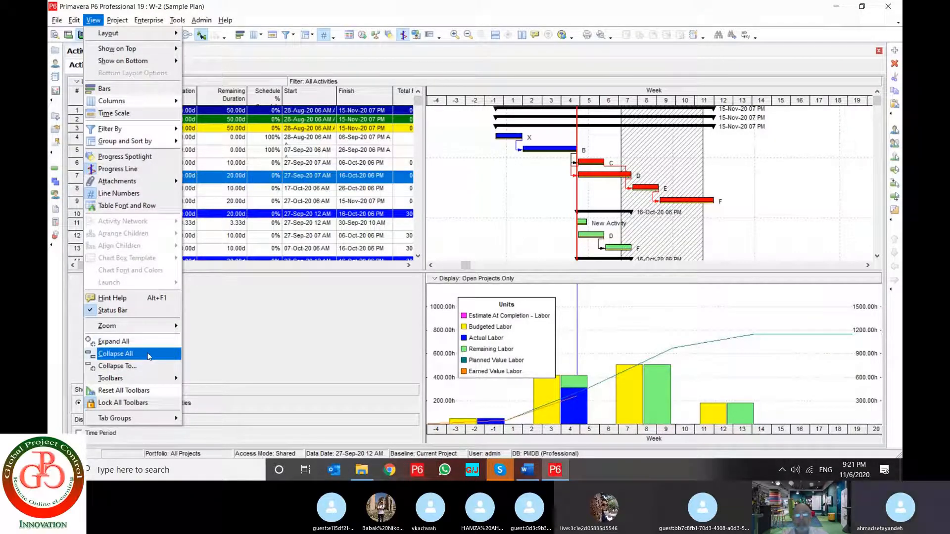
click(149, 356)
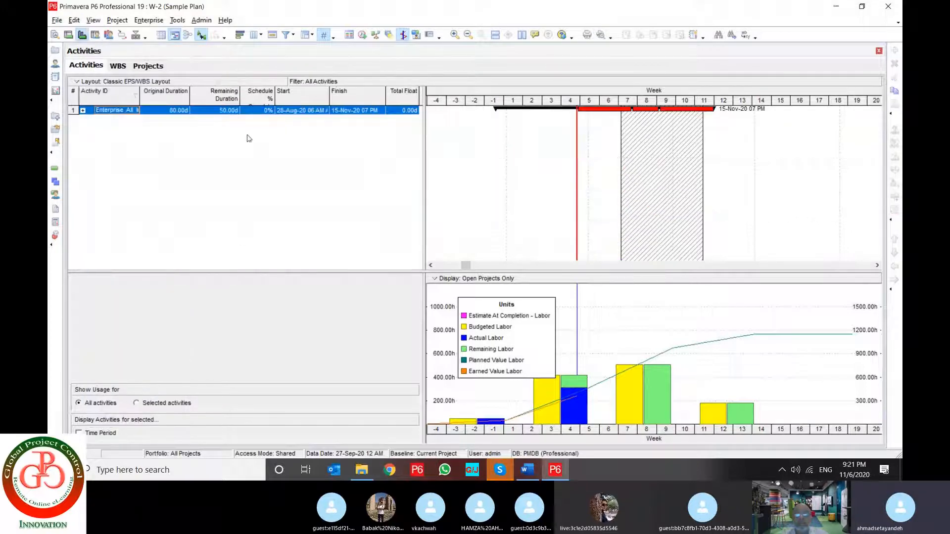
click(79, 83)
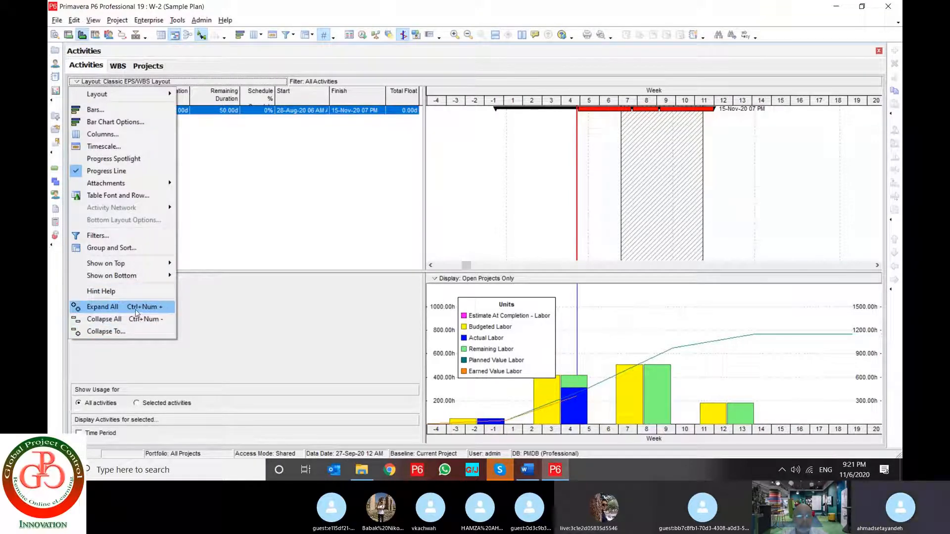
click(133, 309)
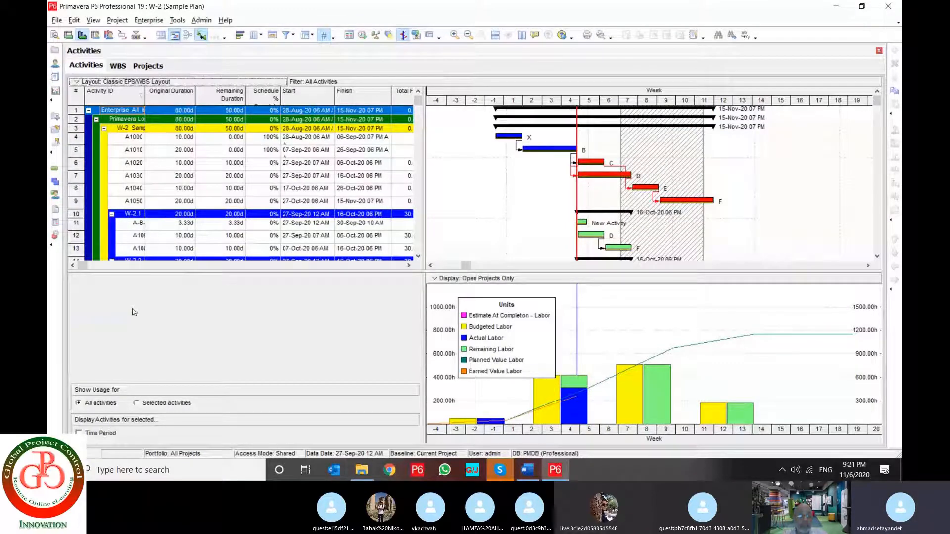
click(265, 188)
scroll(266, 197, down, 2)
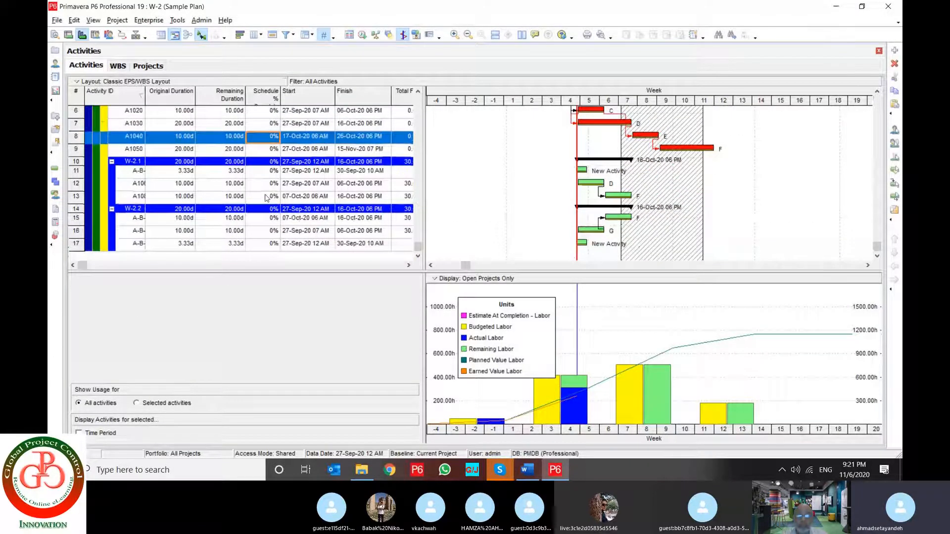
scroll(266, 198, up, 2)
Collapse the activity table's grouping bands to EPS/WBS Level 2, apply and confirm
click(91, 81)
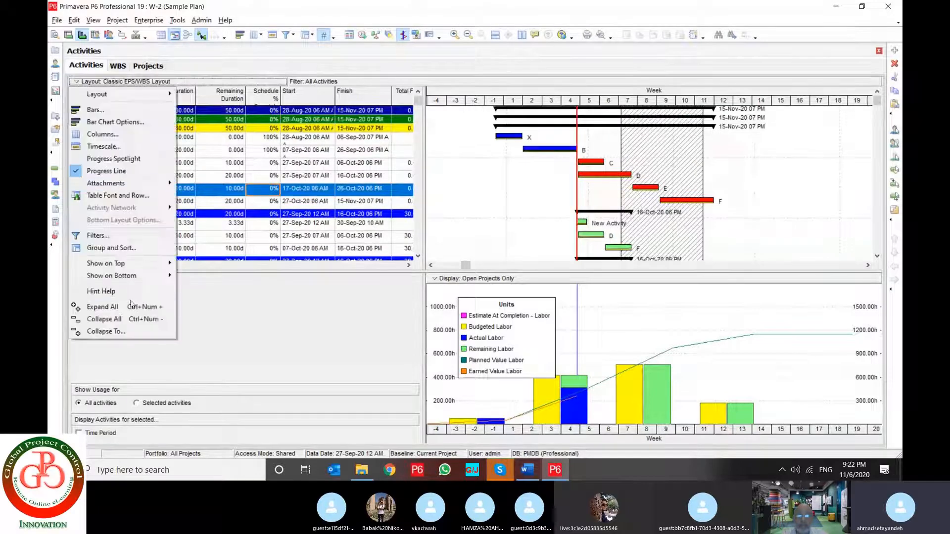
click(123, 330)
click(459, 226)
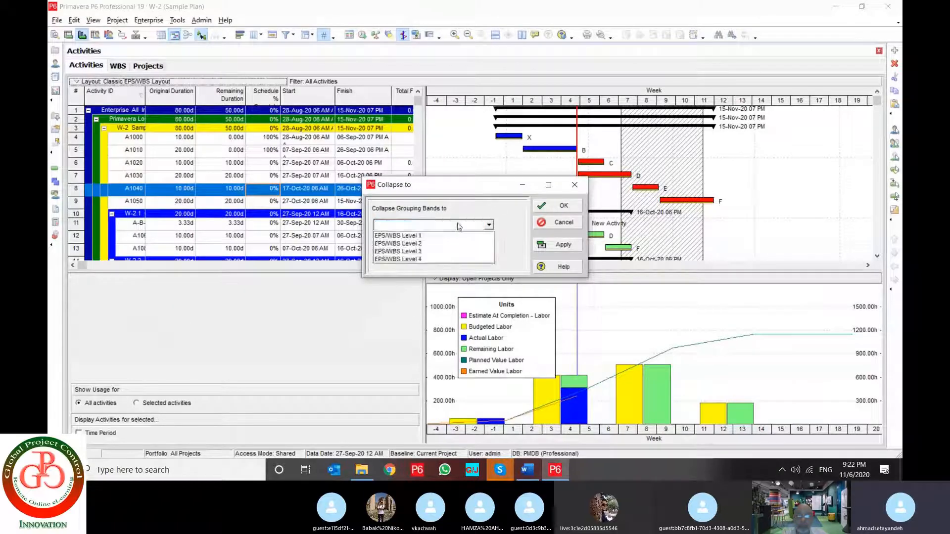
click(432, 245)
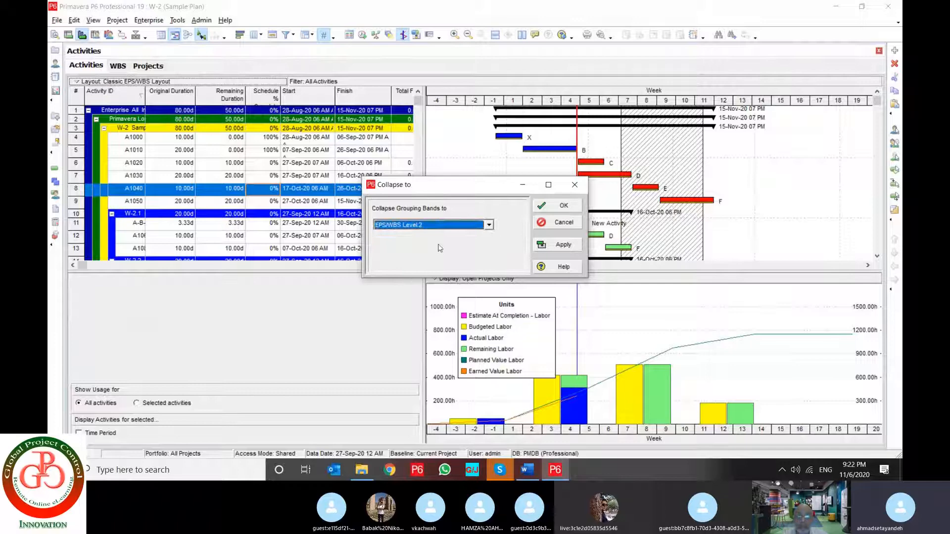
click(562, 245)
click(559, 206)
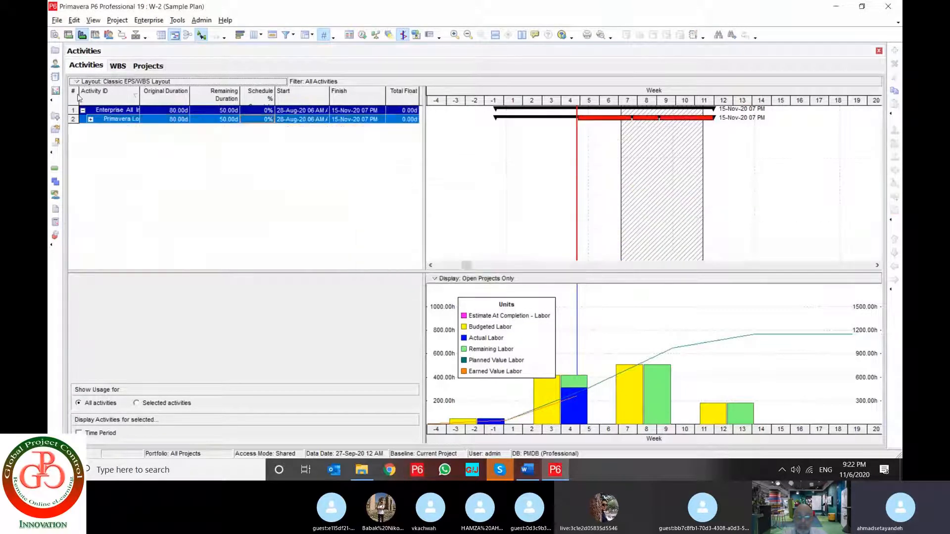
Set the activity table's grouping bands to collapse to EPS/WBS Level 3, apply and confirm
right_click(78, 98)
click(129, 328)
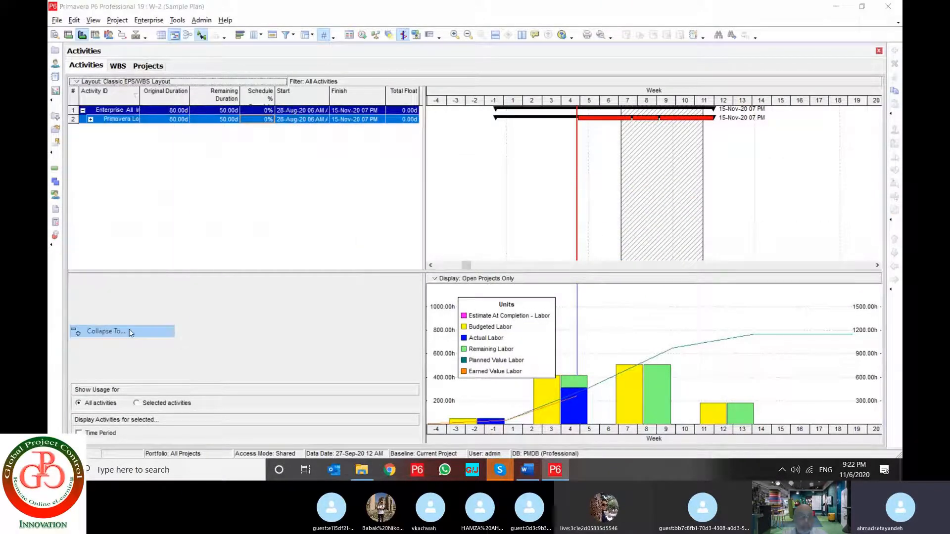
click(436, 225)
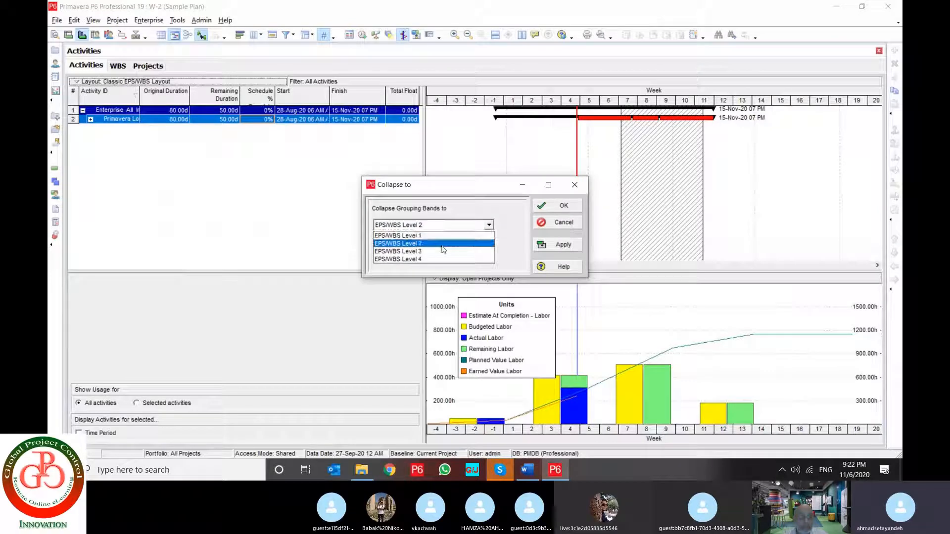
click(443, 251)
click(559, 244)
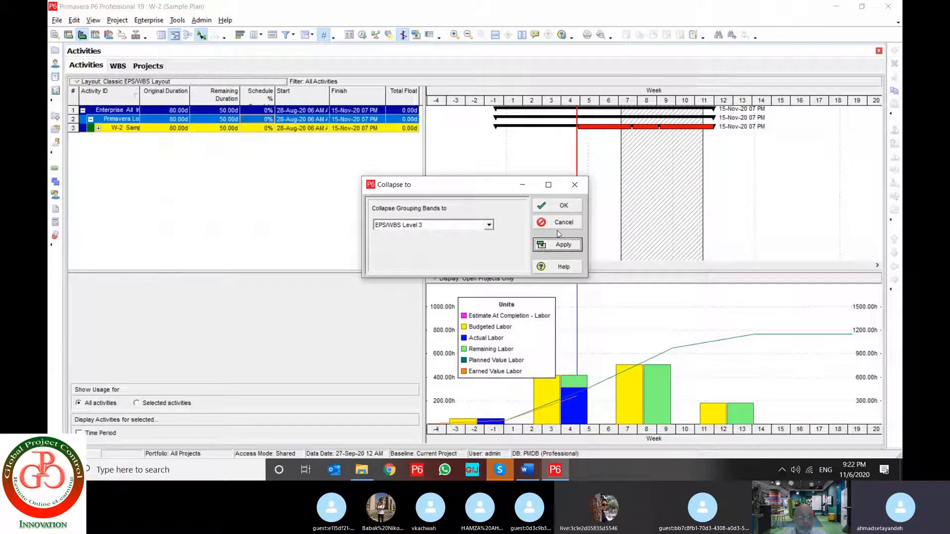
click(564, 204)
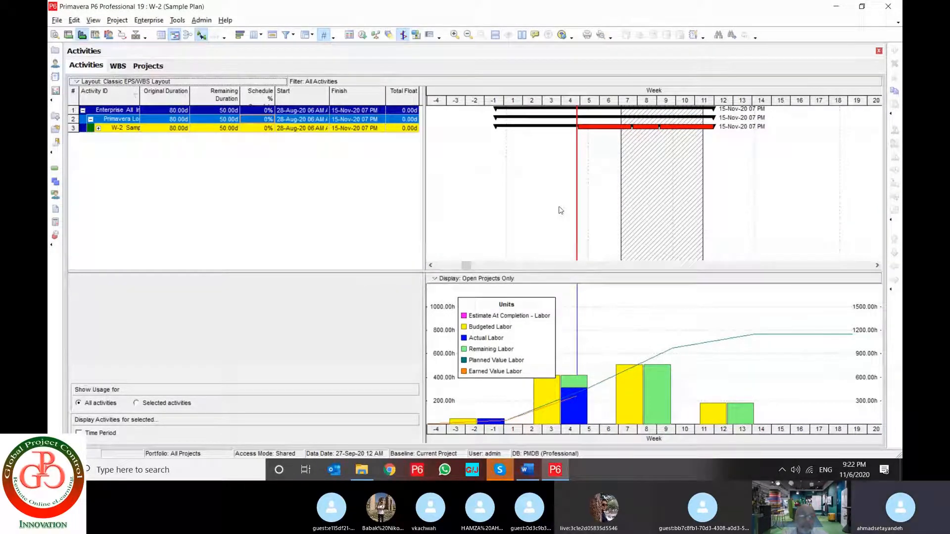
Hide the Project toolbar and display it again
click(78, 23)
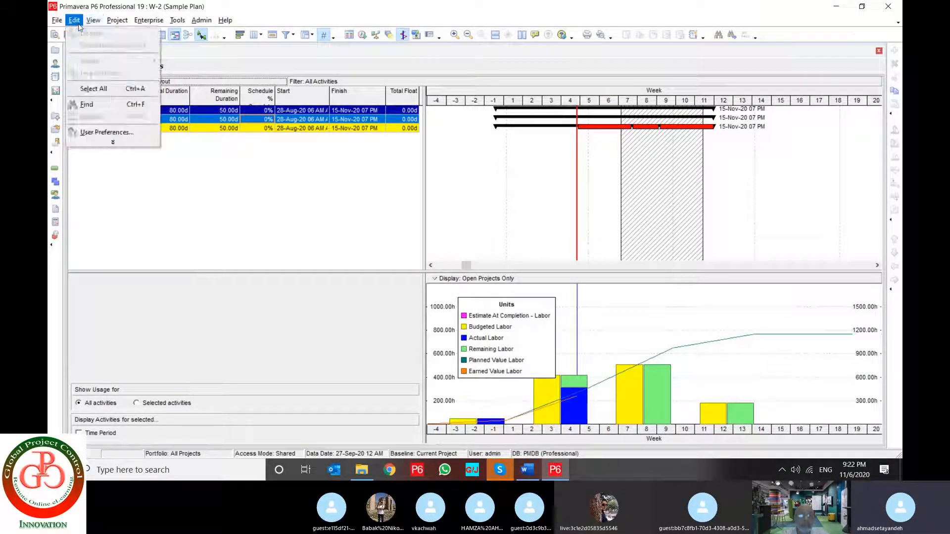
mouse_move(93, 19)
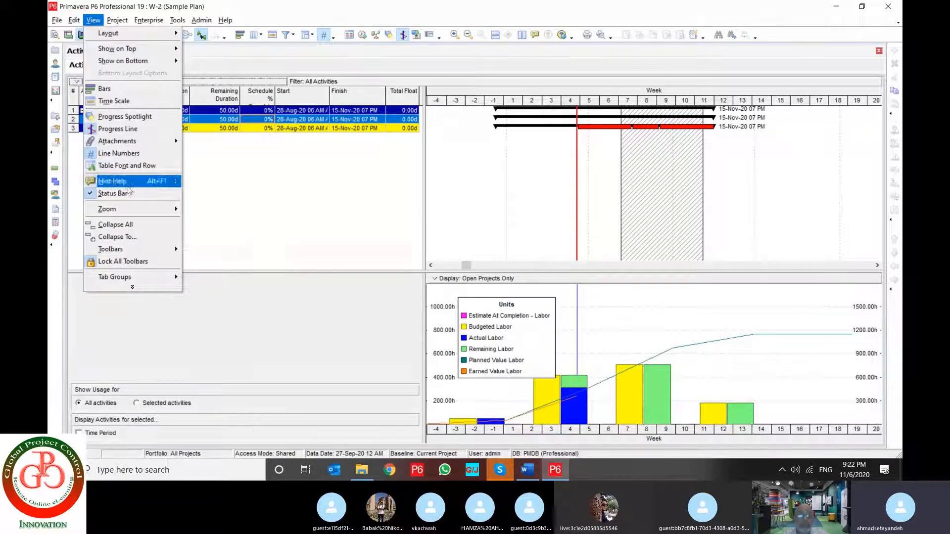
mouse_move(128, 249)
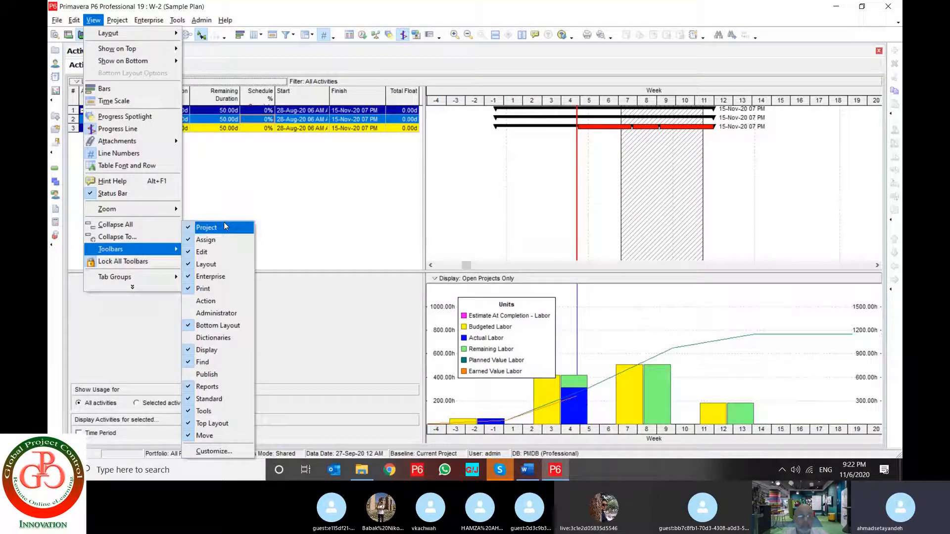
click(188, 229)
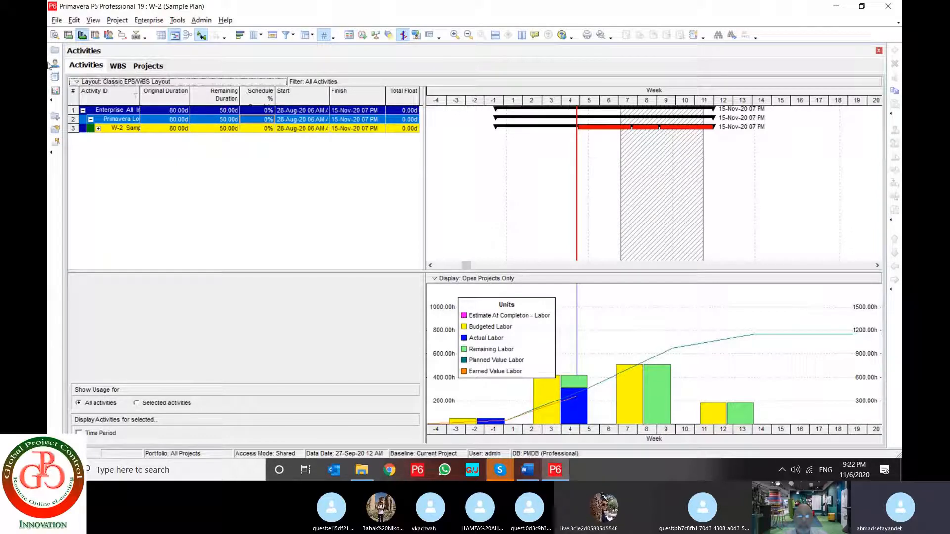
click(93, 20)
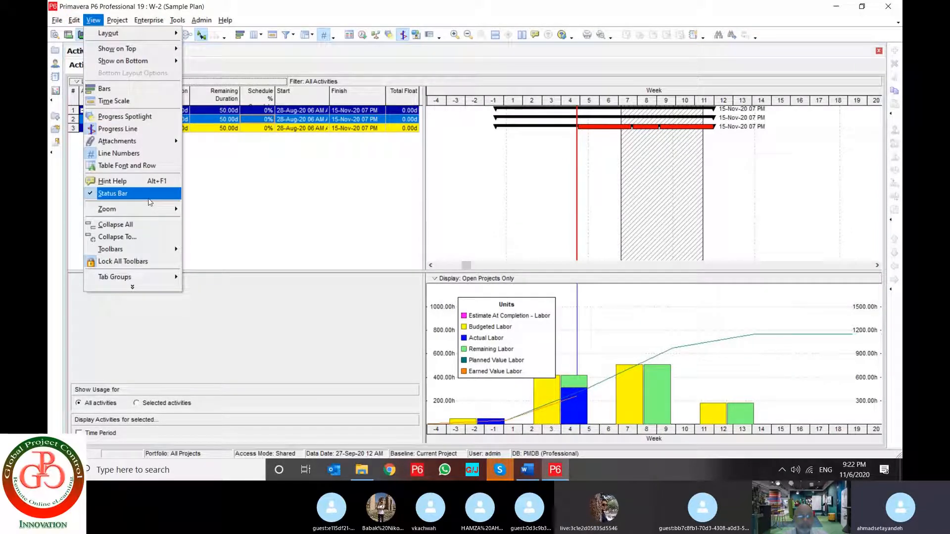
click(190, 228)
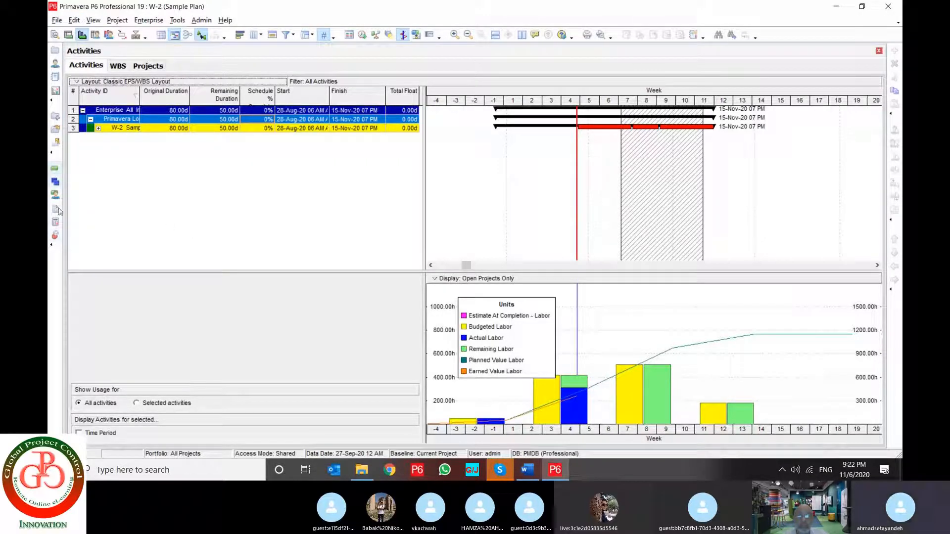
Examine the toolbar customization settings, covering the toolbar list, the Project category of commands and the display options, and close them
click(93, 20)
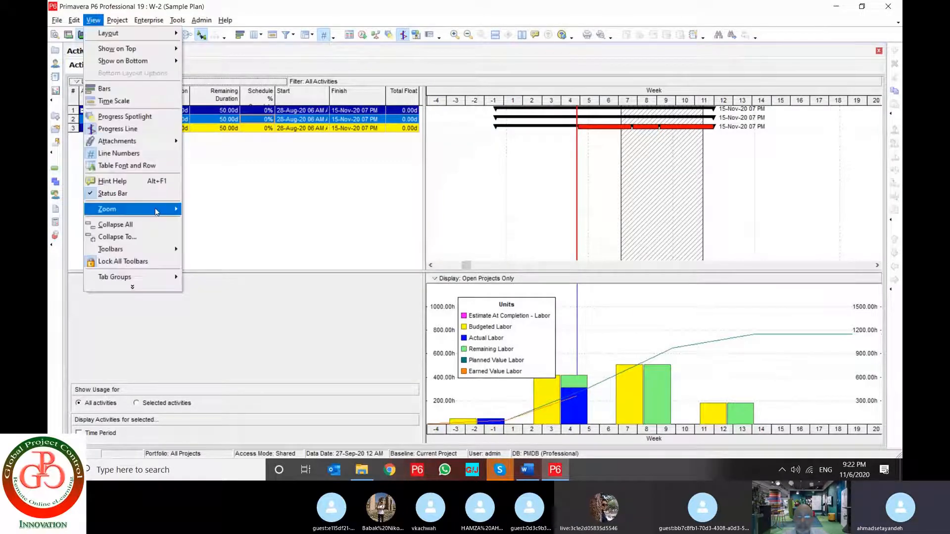
mouse_move(159, 250)
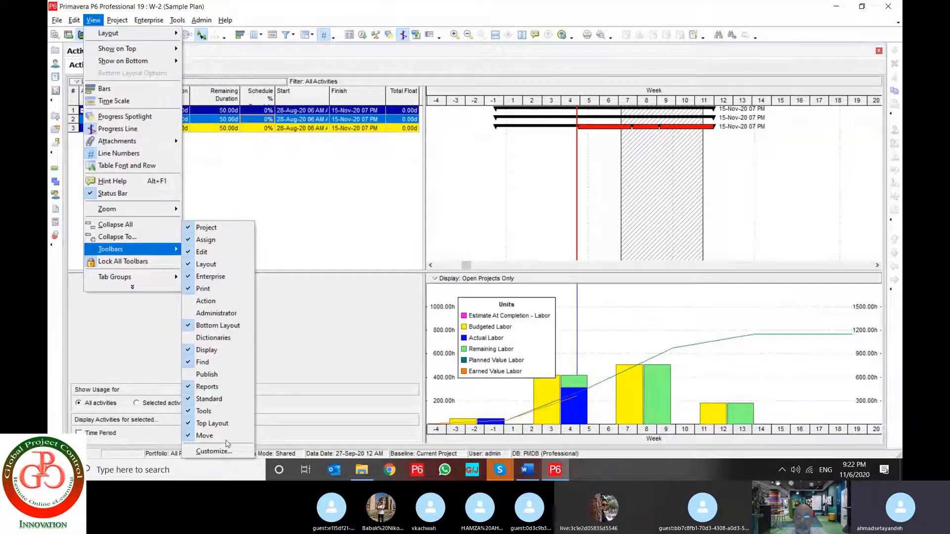
click(215, 451)
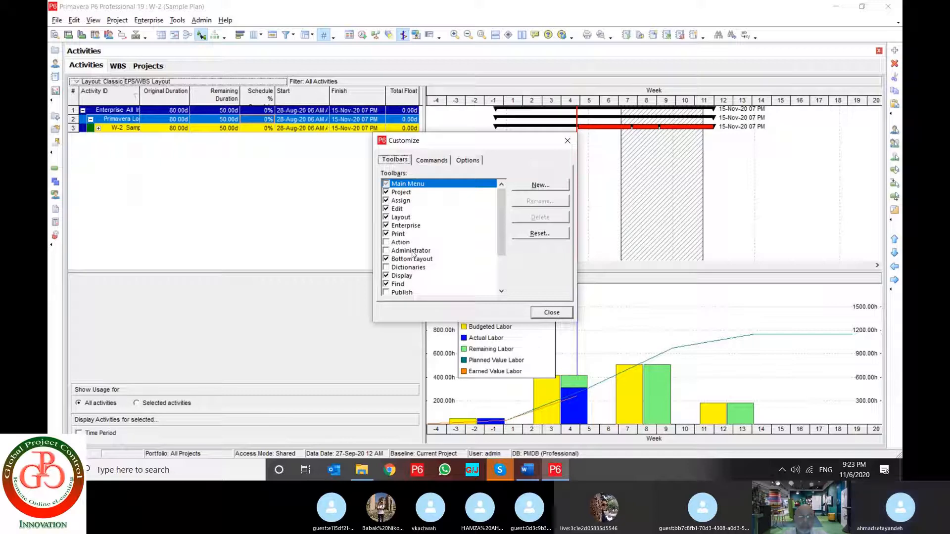
scroll(421, 238, down, 2)
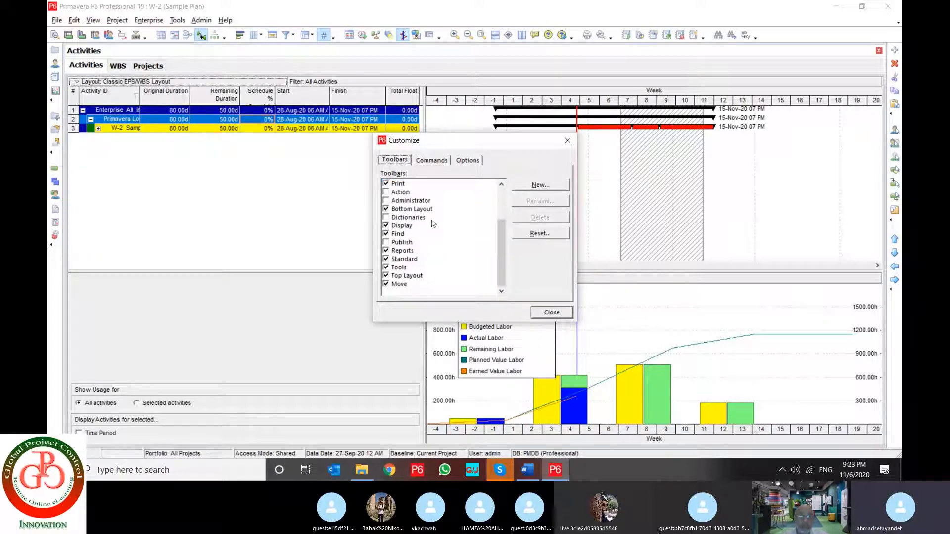
click(432, 160)
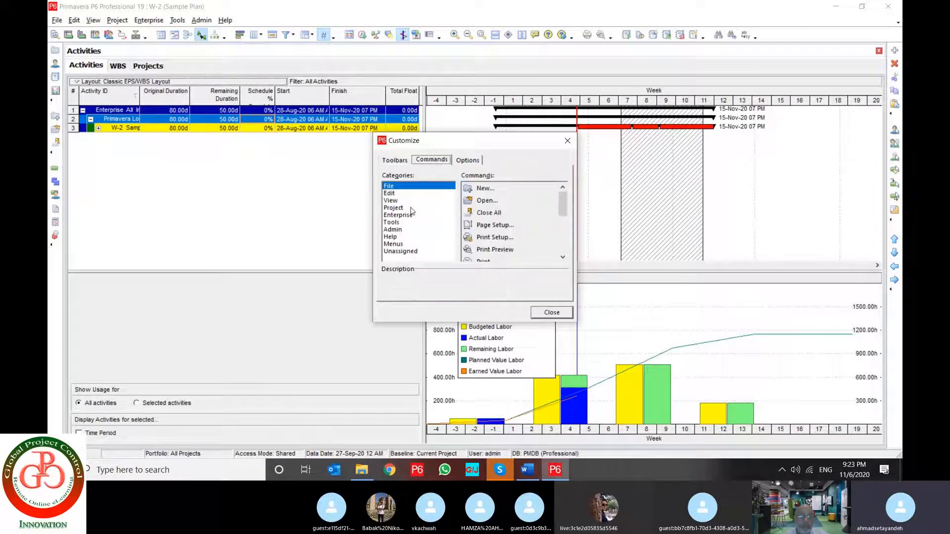
click(410, 208)
click(468, 161)
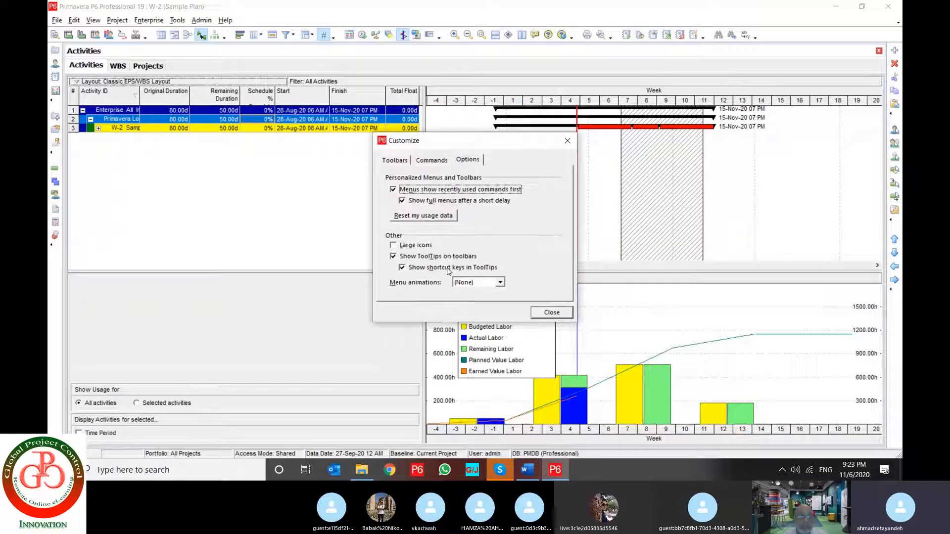
click(553, 313)
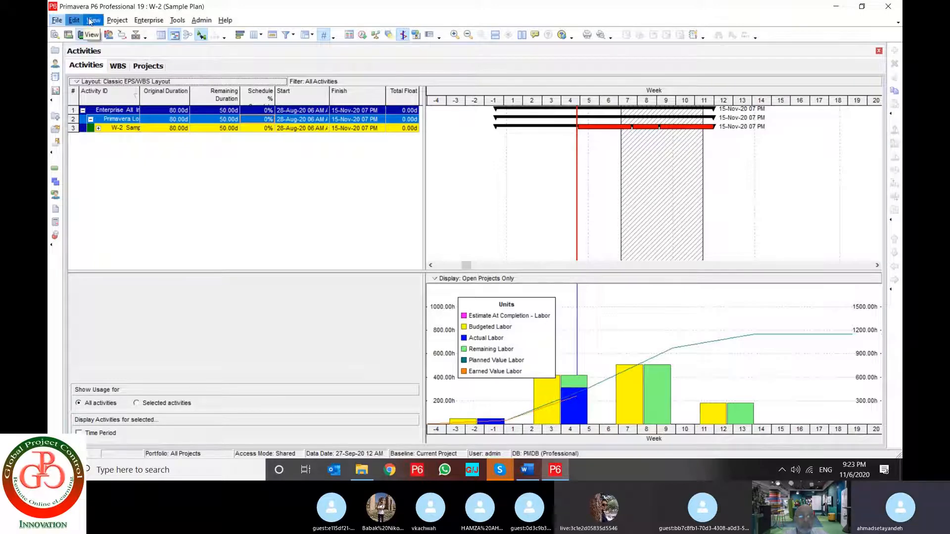
Unlock all toolbars, move the first toolbar onto its own row beneath the others, and lock all toolbars again
click(91, 21)
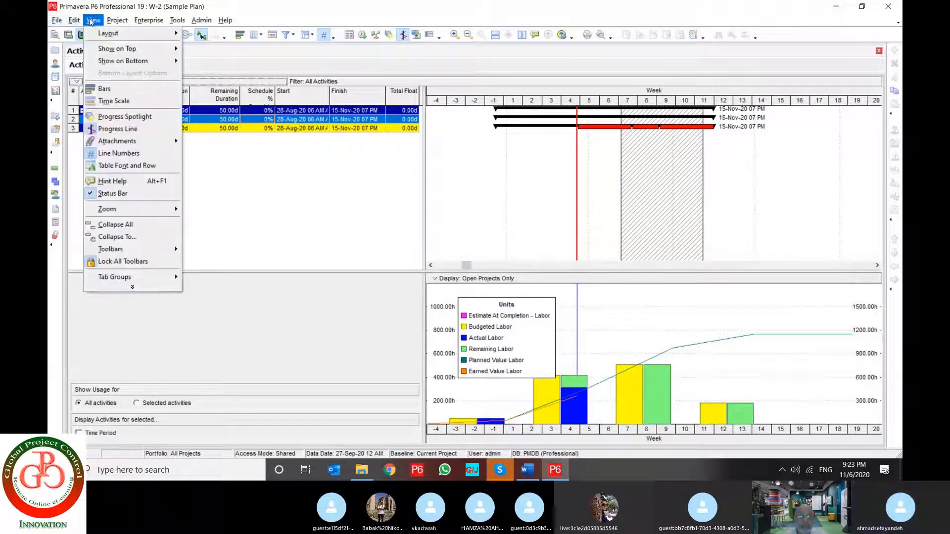
click(145, 261)
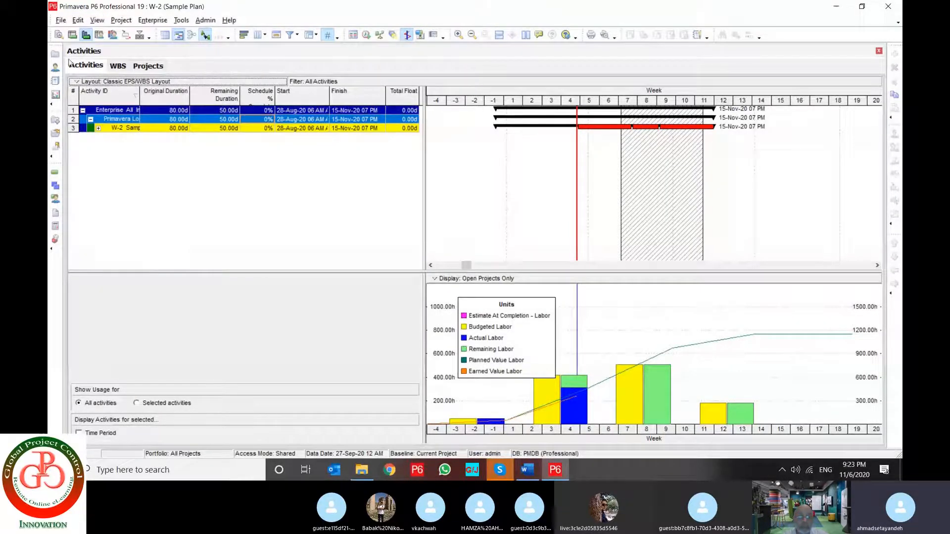
drag(53, 35, 80, 50)
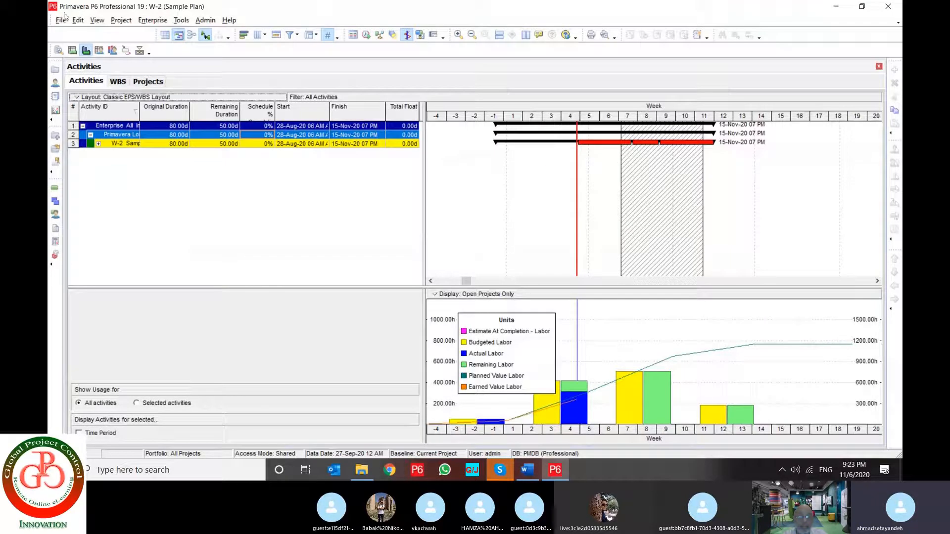
click(95, 20)
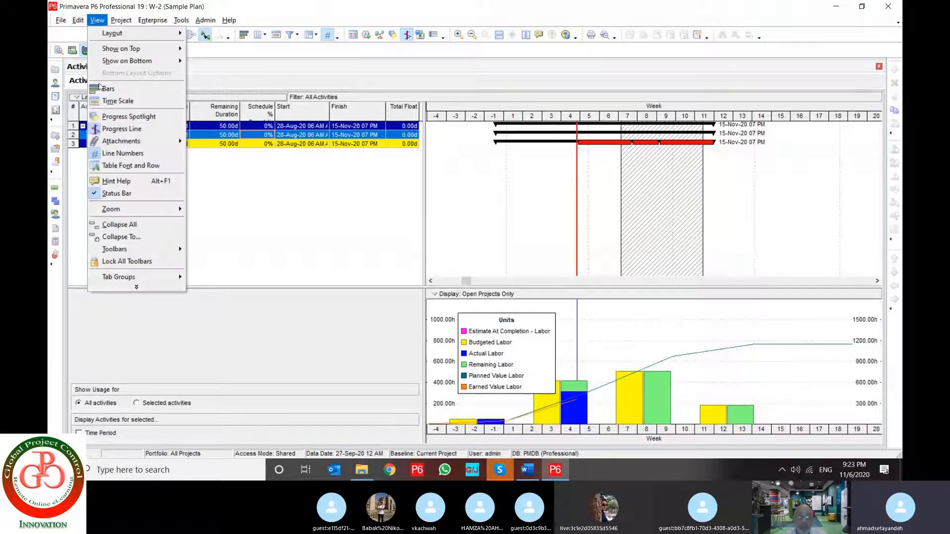
click(118, 268)
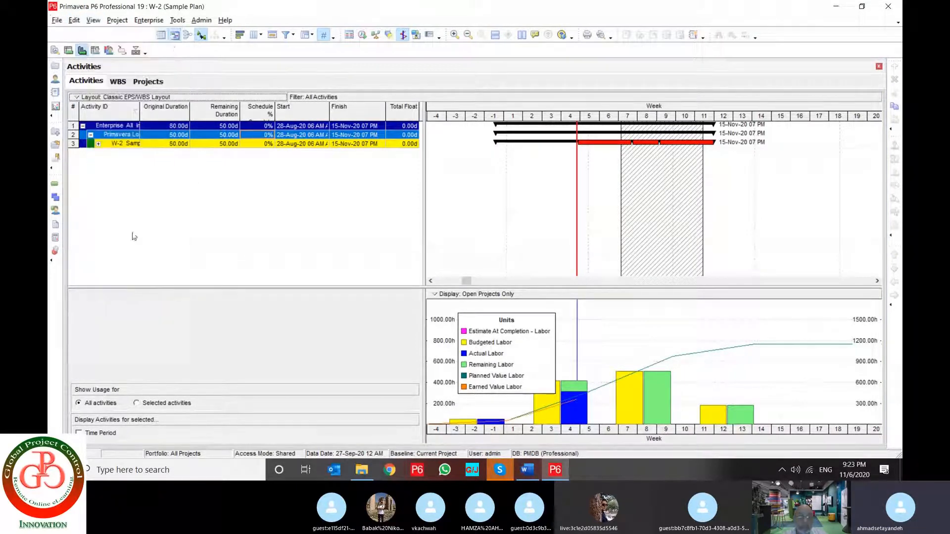
Split the workspace with a new horizontal tab group, placing Activities apart from WBS and Projects
click(93, 20)
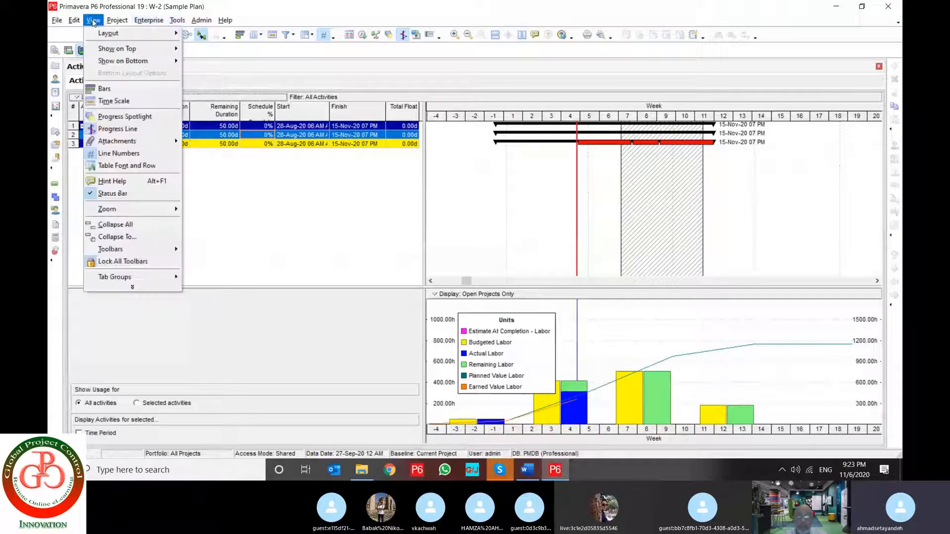
mouse_move(148, 284)
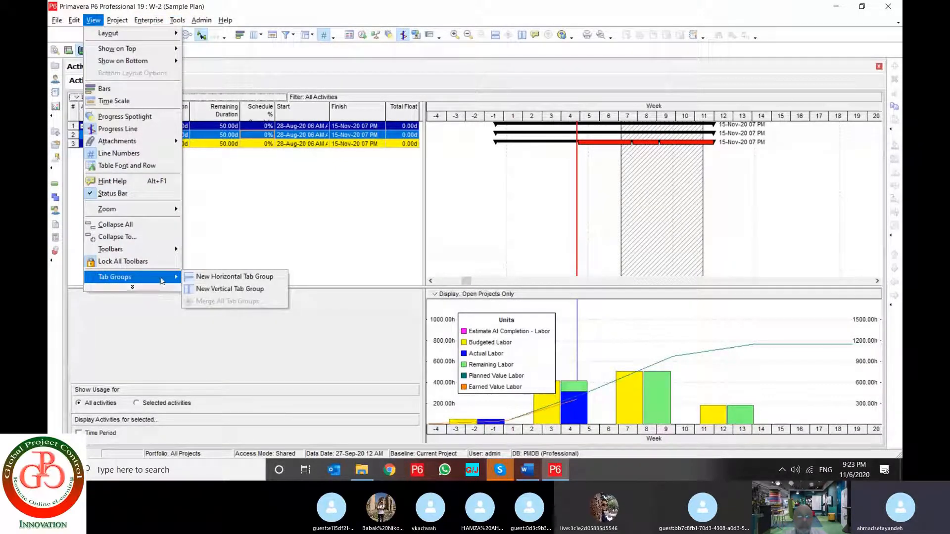
click(212, 276)
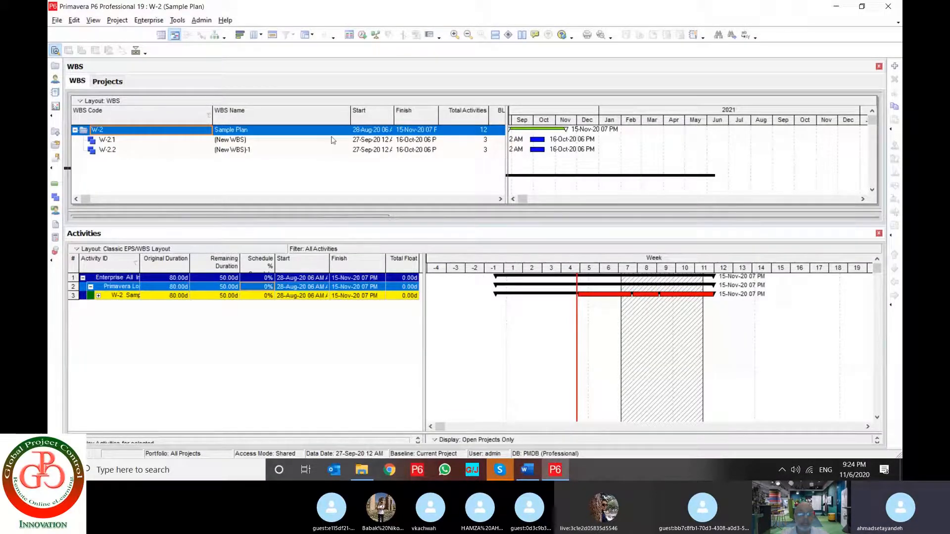
Select WBS element W-2.1, activate Activities, bring up Projects in the other group, and merge all tab groups
click(110, 142)
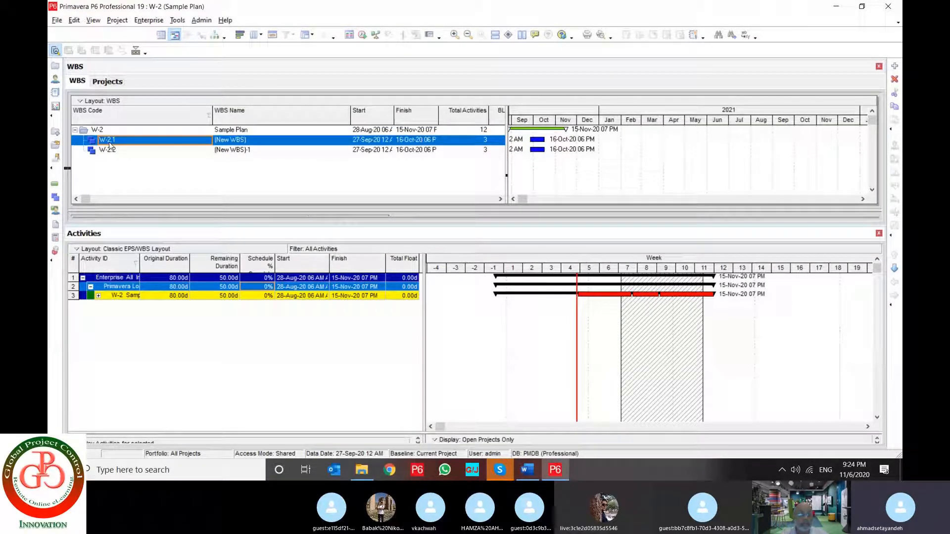
click(55, 183)
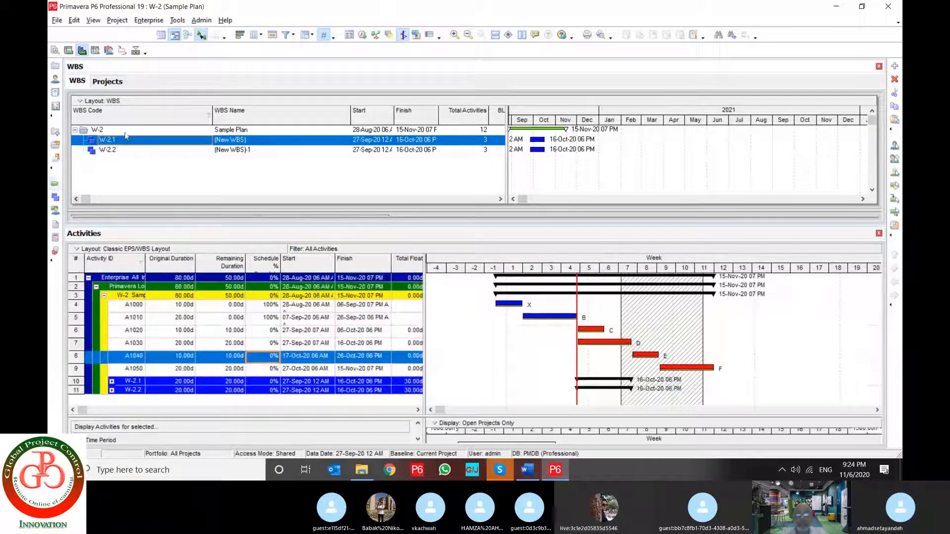
click(109, 81)
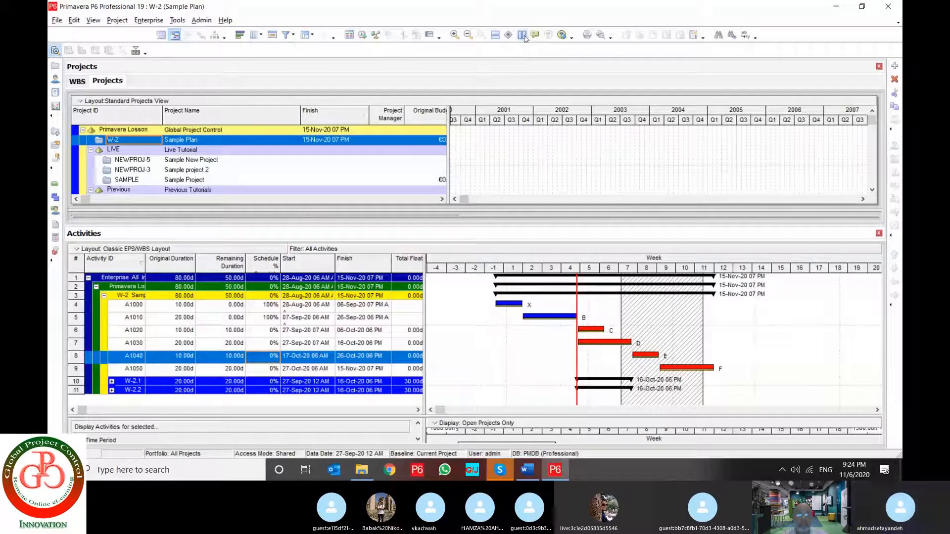
click(508, 35)
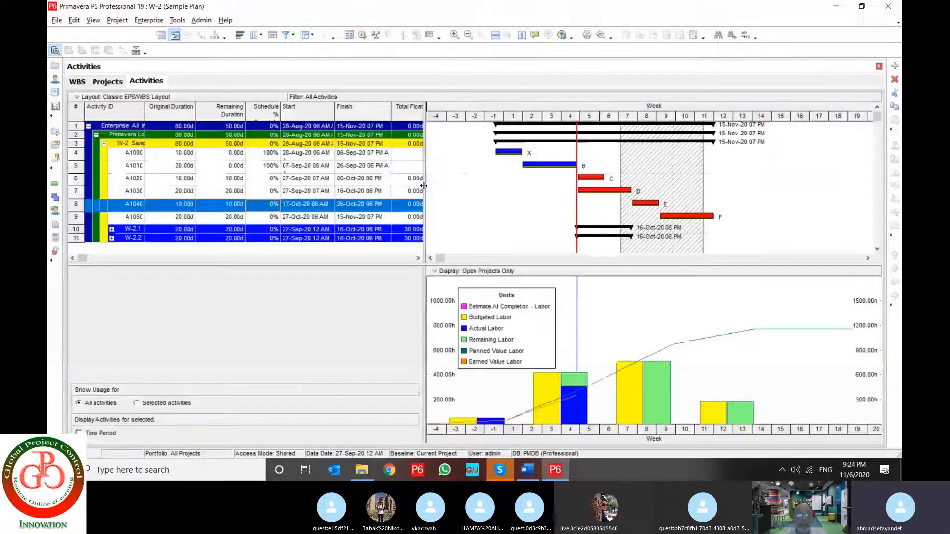
Place Projects beside Activities in a new vertical tab group, widen the Projects pane, and merge all tab groups
click(508, 38)
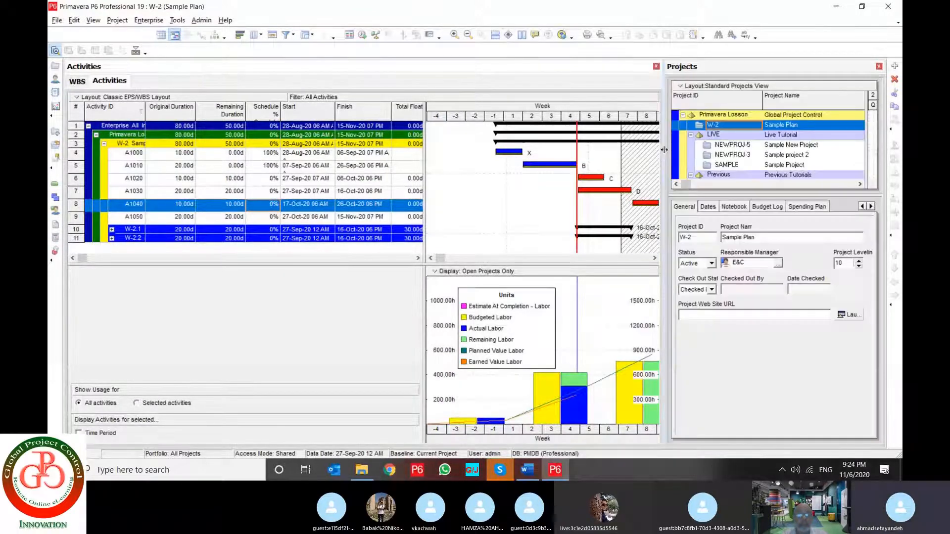
drag(635, 148, 541, 149)
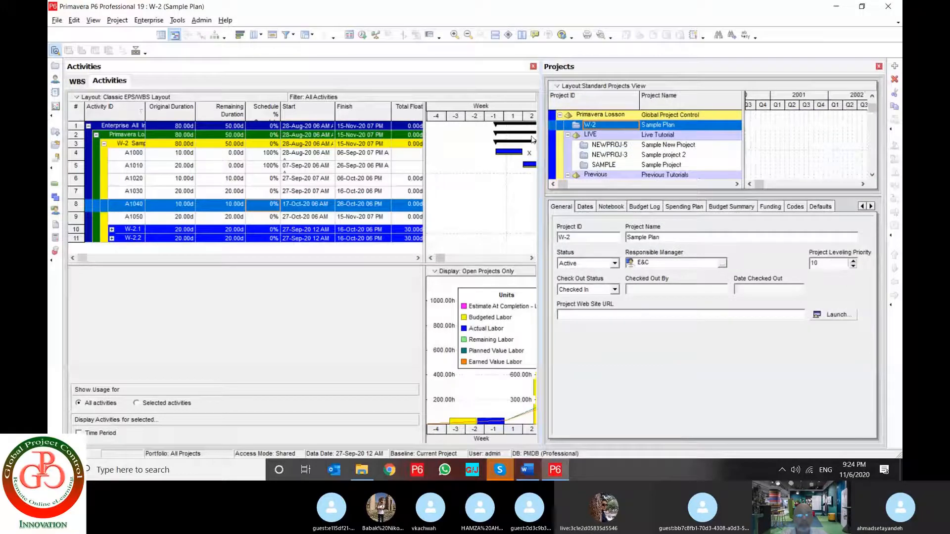
click(508, 36)
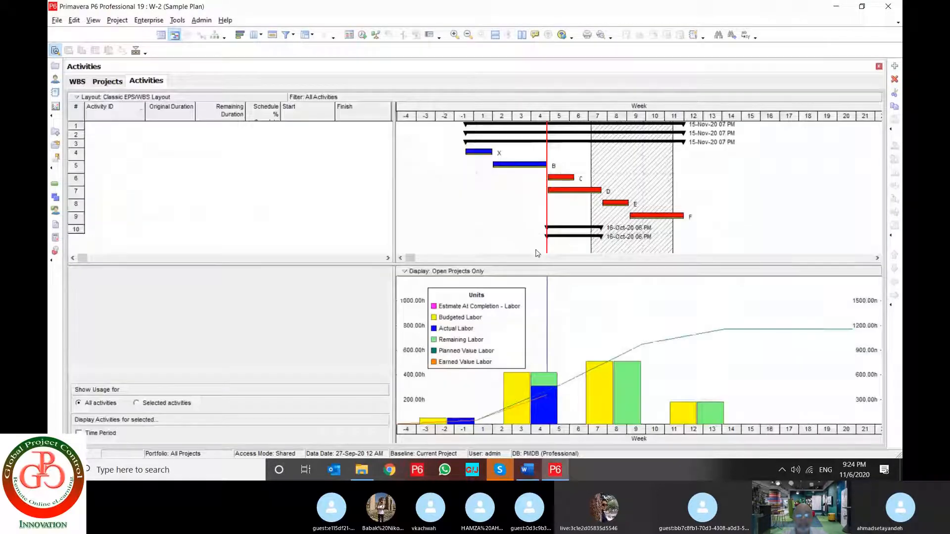
Examine the complete list of view commands, including Reset All Toolbars and Tab Groups, and close it
click(93, 20)
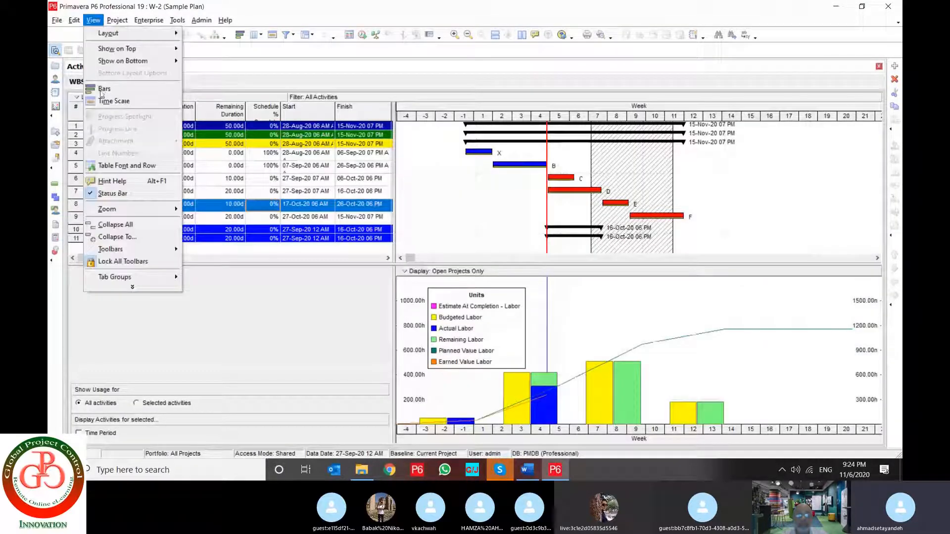
click(132, 287)
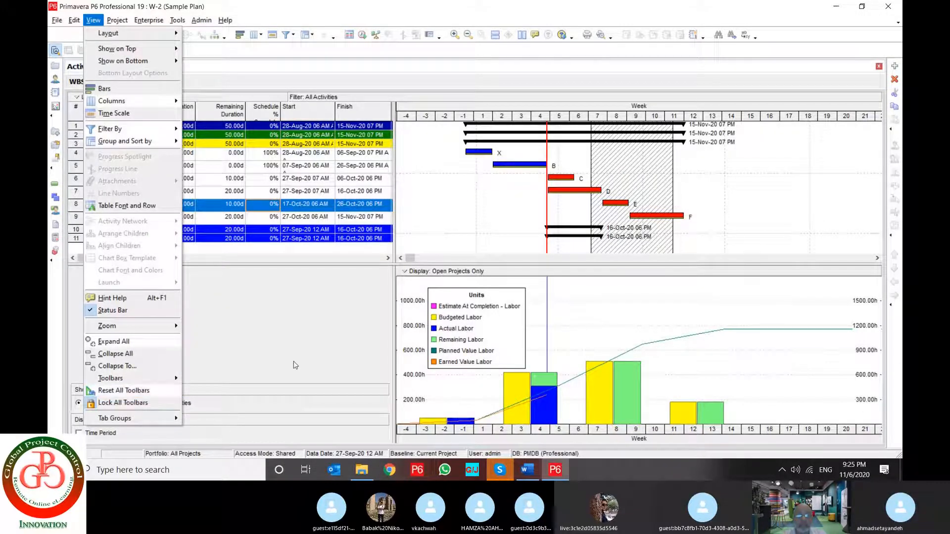
click(143, 390)
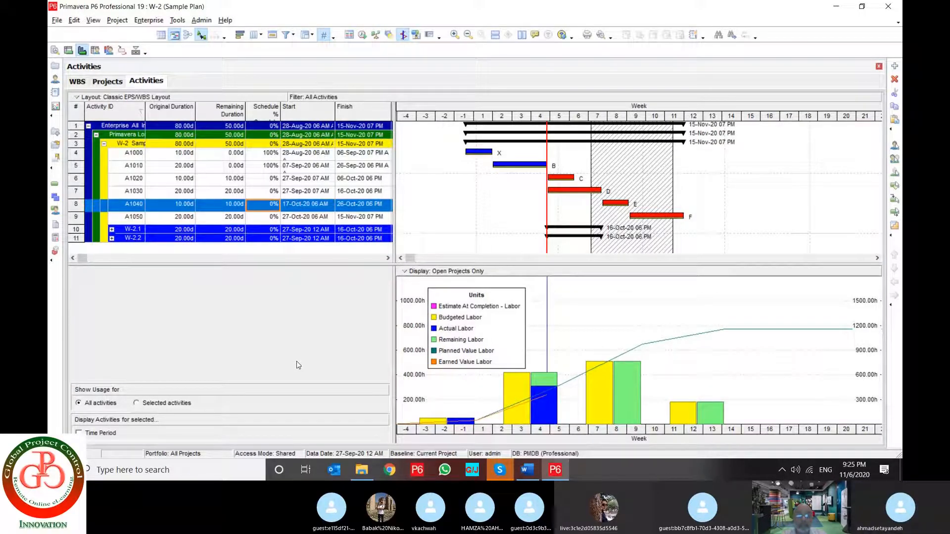
Switch to Word, review the view command summary on page 18 of the 1st - PPM E-Course document, and return to P6
click(527, 470)
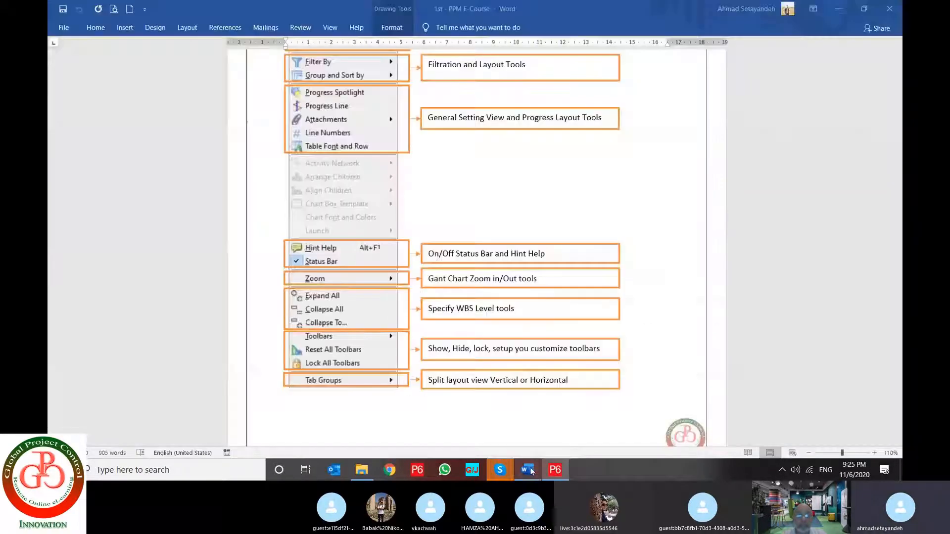
scroll(498, 384, down, 5)
scroll(499, 388, up, 3)
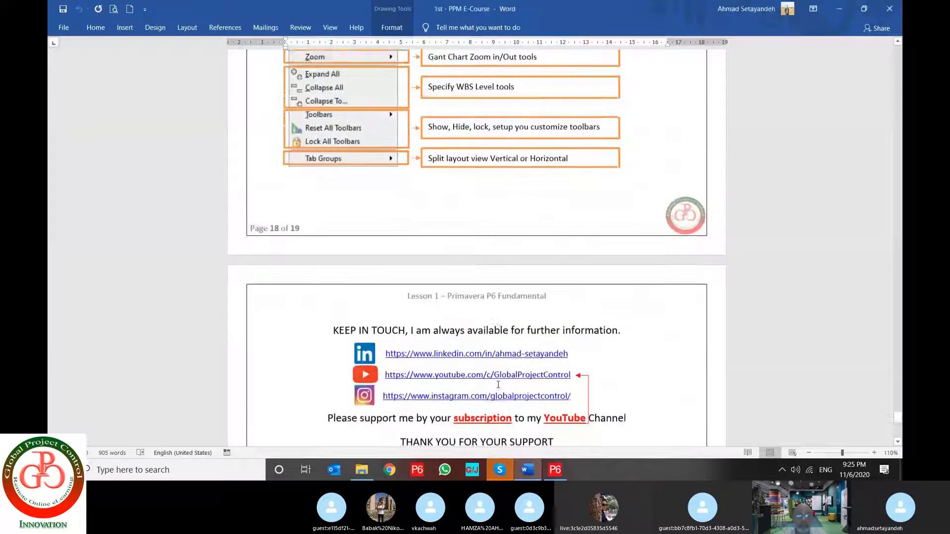
scroll(499, 389, up, 3)
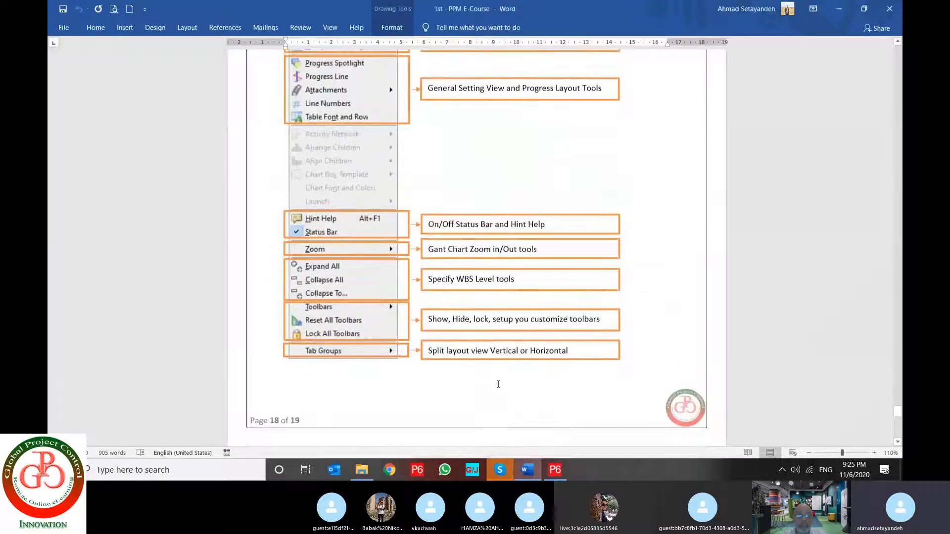
scroll(498, 385, up, 2)
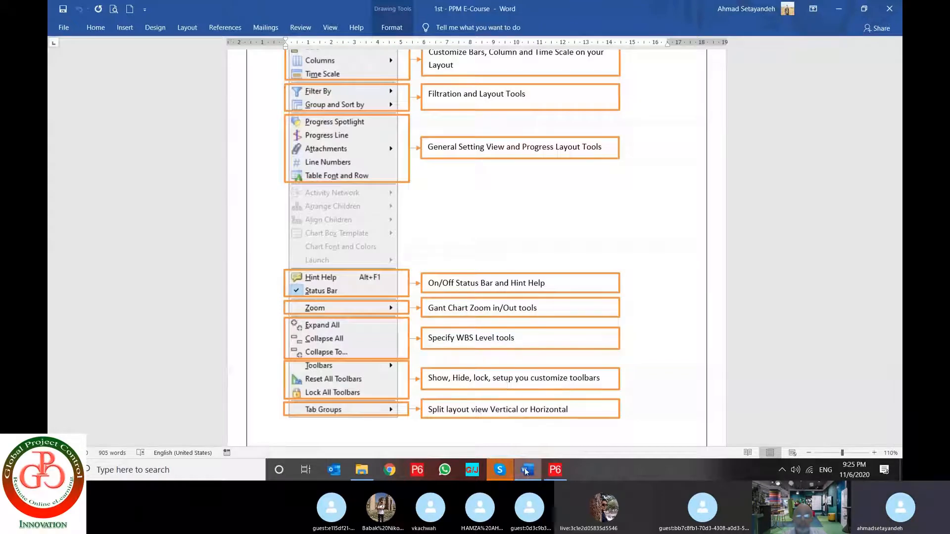
mouse_move(527, 472)
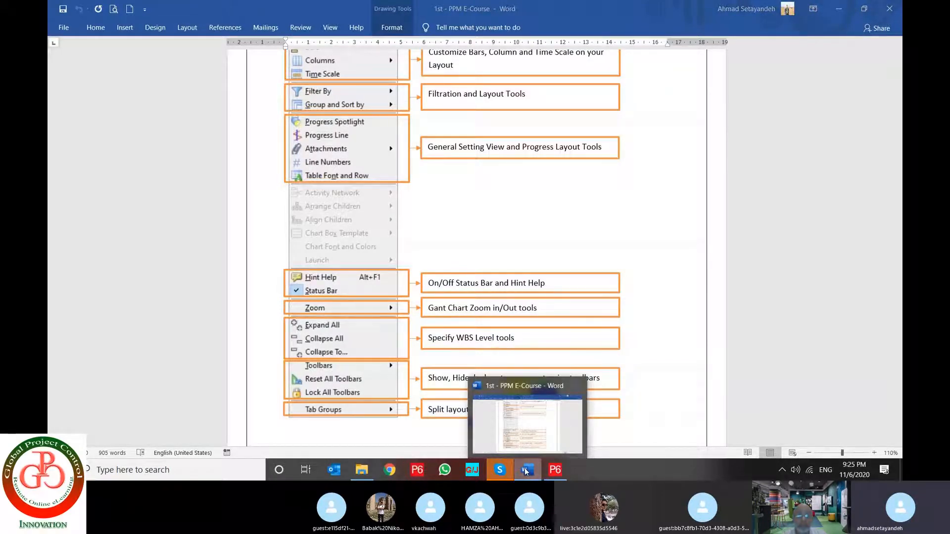
click(526, 470)
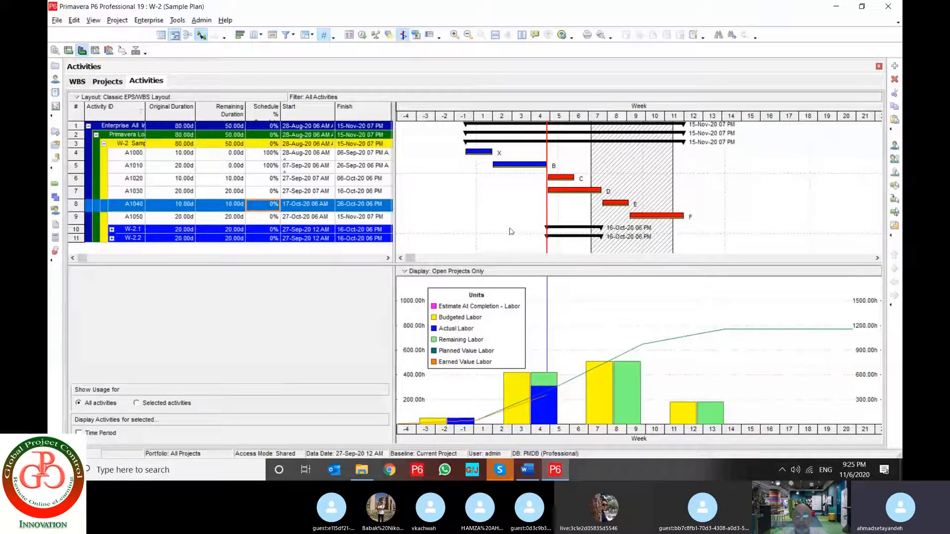
Switch to the Skype call, turn the camera on, and return to P6
mouse_move(501, 474)
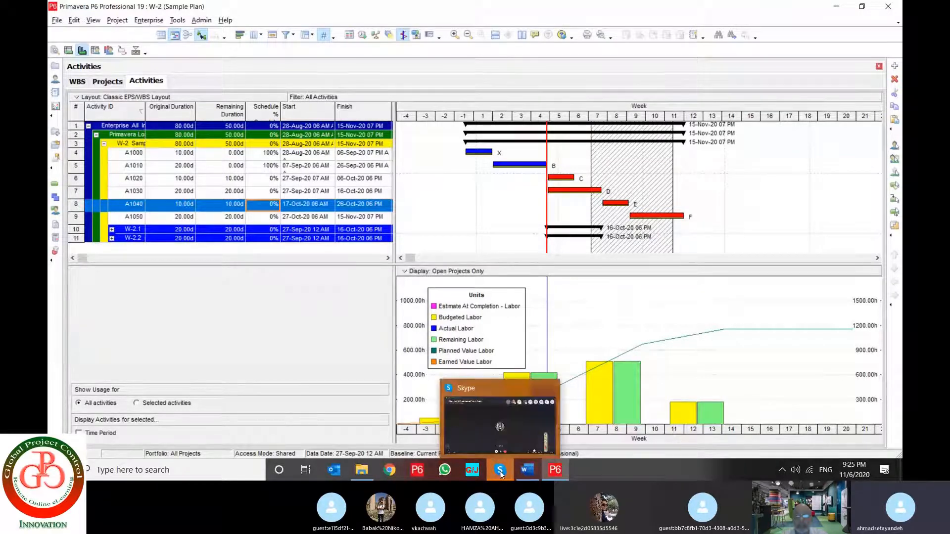
click(501, 474)
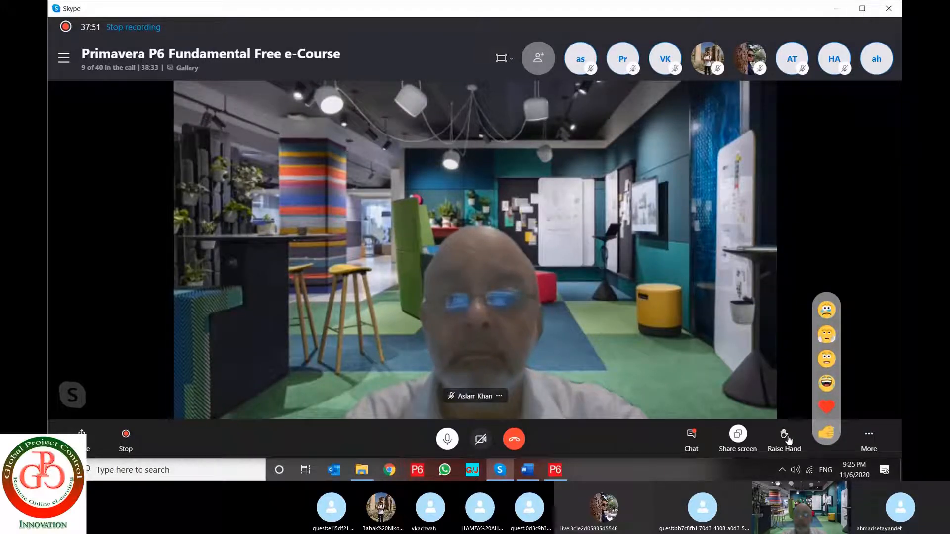
click(478, 440)
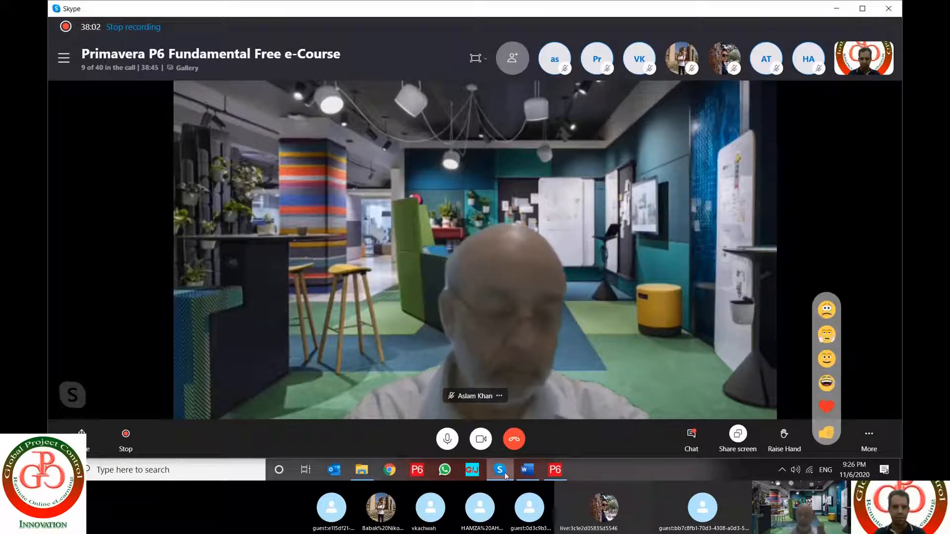
mouse_move(505, 476)
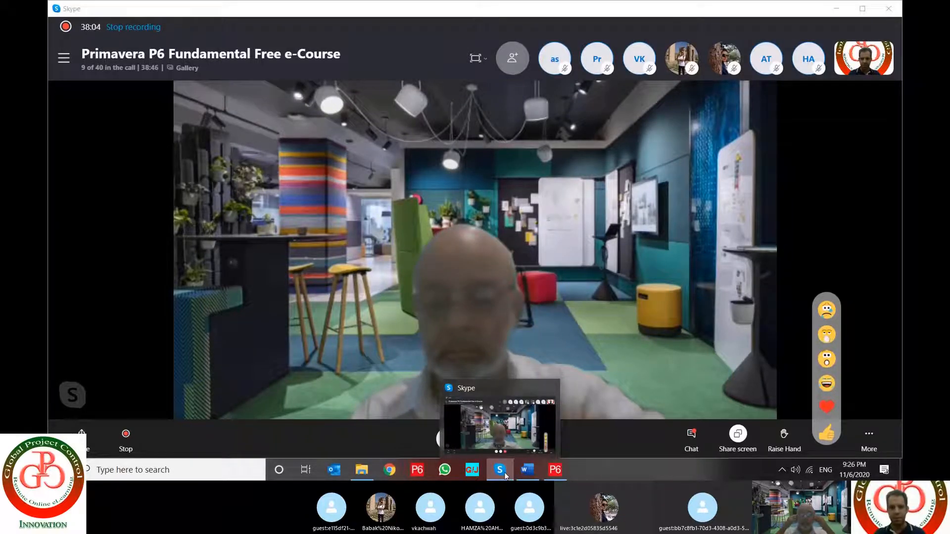
click(506, 476)
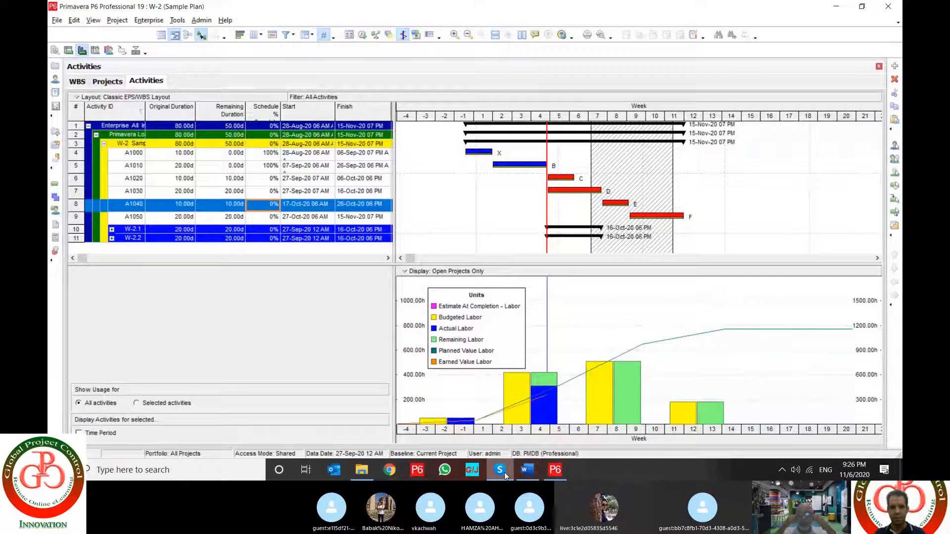
Widen the activity table beside the Gantt chart to show the Total Float column, and switch back to the Skype call
drag(398, 229, 448, 231)
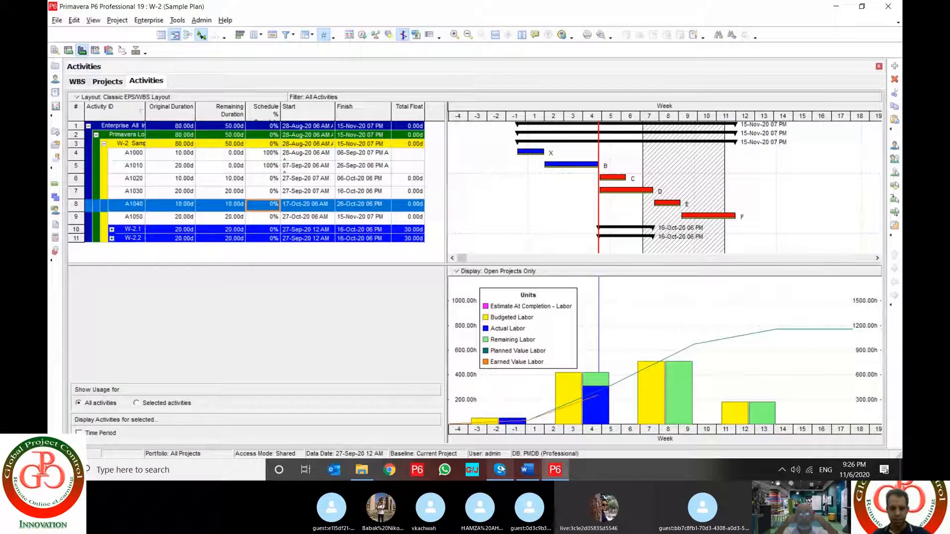
mouse_move(501, 469)
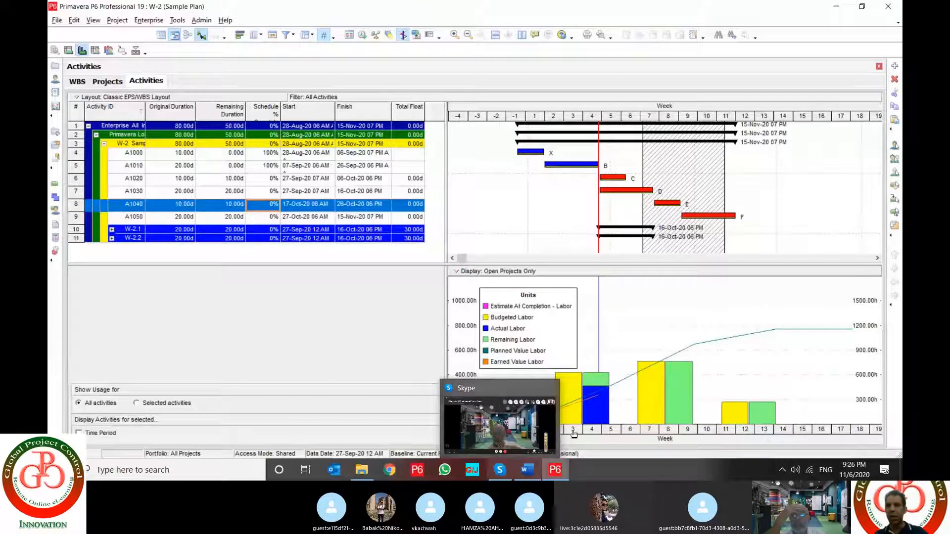
click(498, 470)
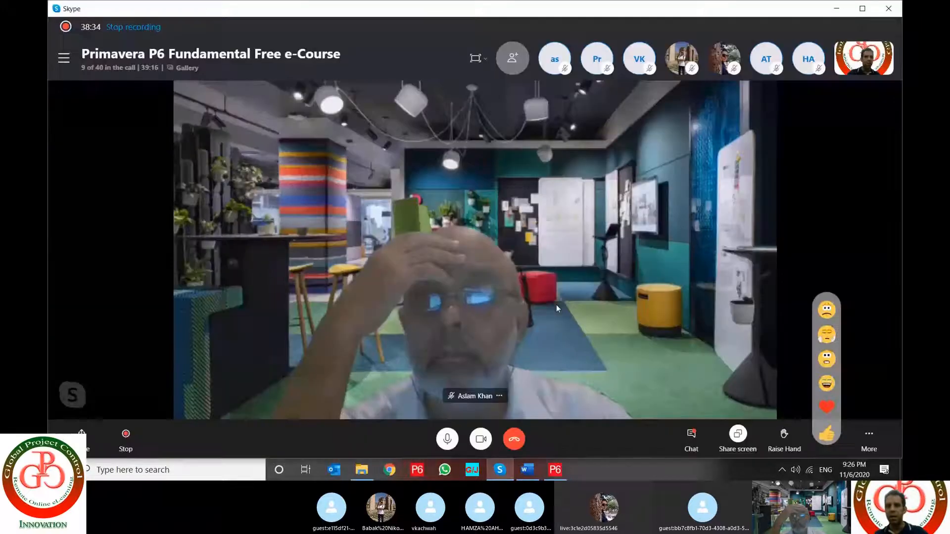